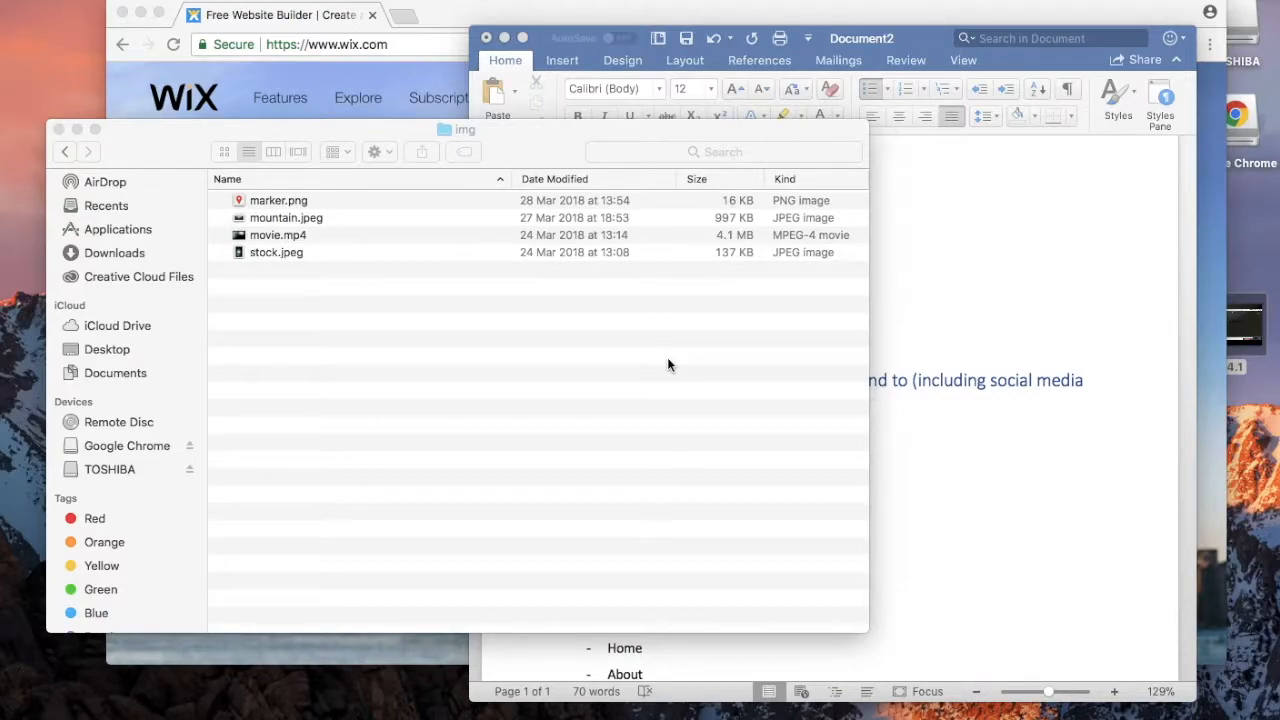
Step: Skim the Word planning notes on contact form and social links, then bring up the Wix homepage
click(939, 304)
scroll(939, 303, down, 3)
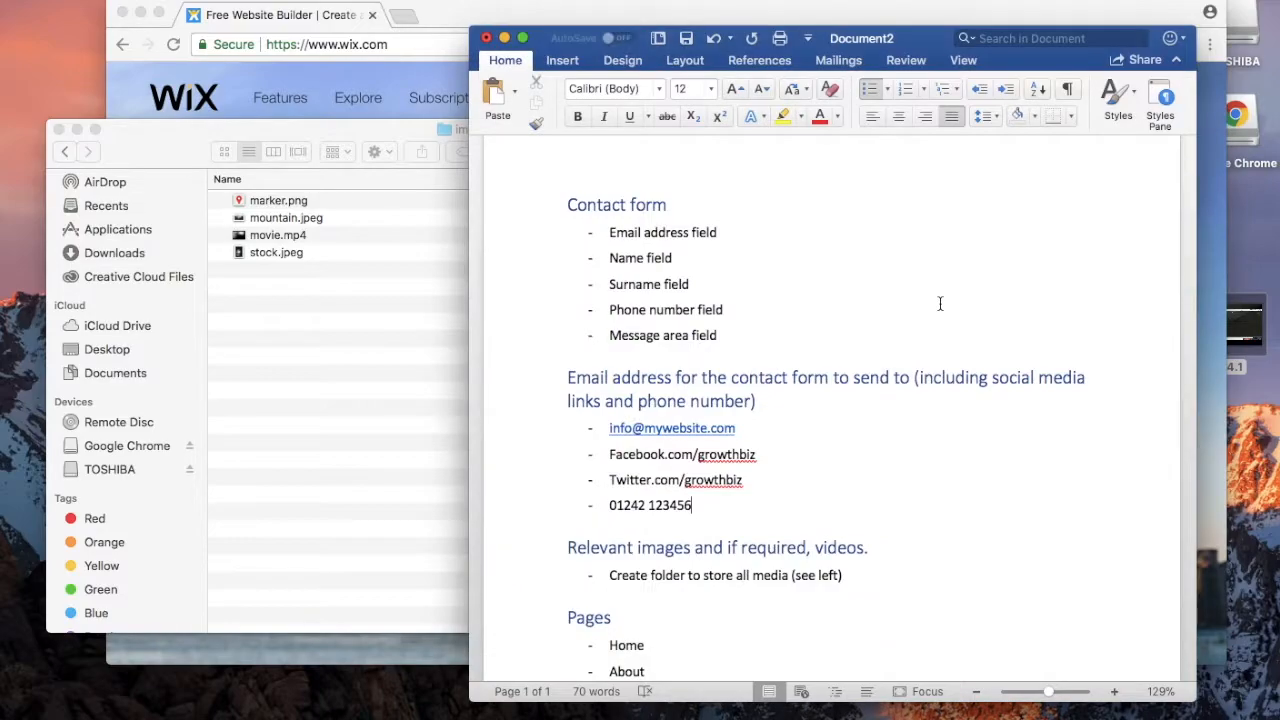
scroll(939, 304, up, 5)
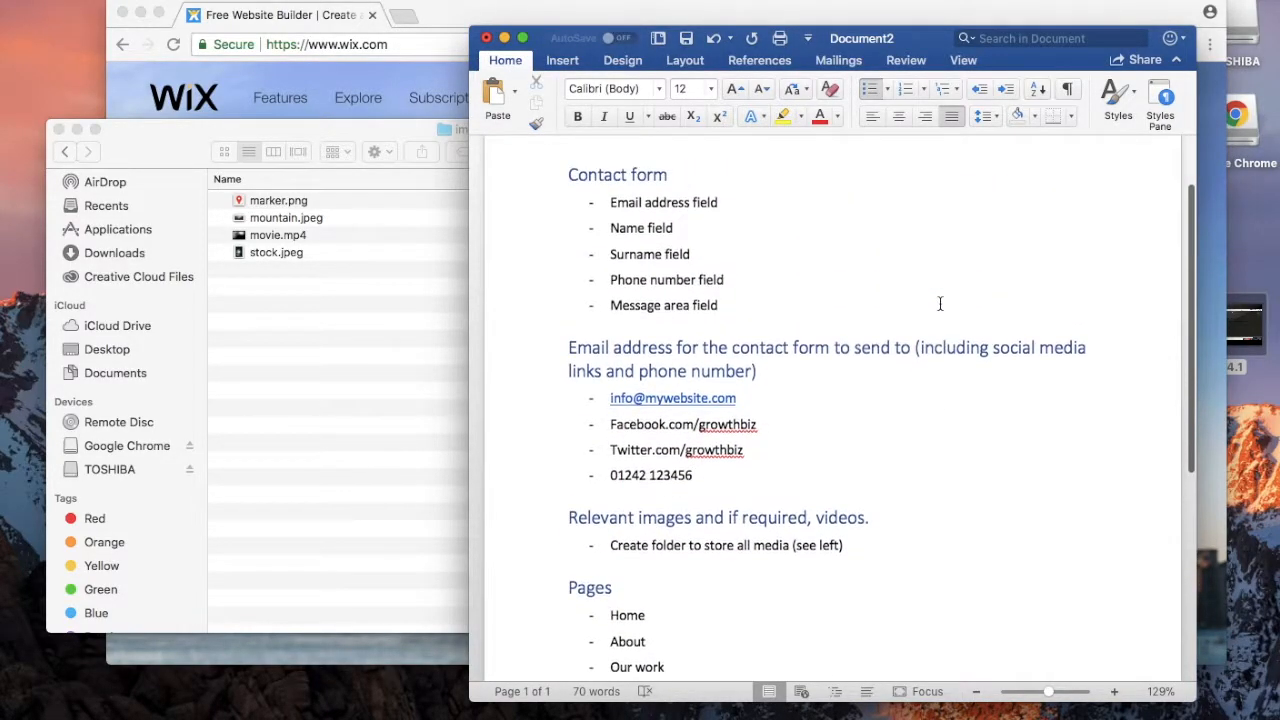
click(415, 78)
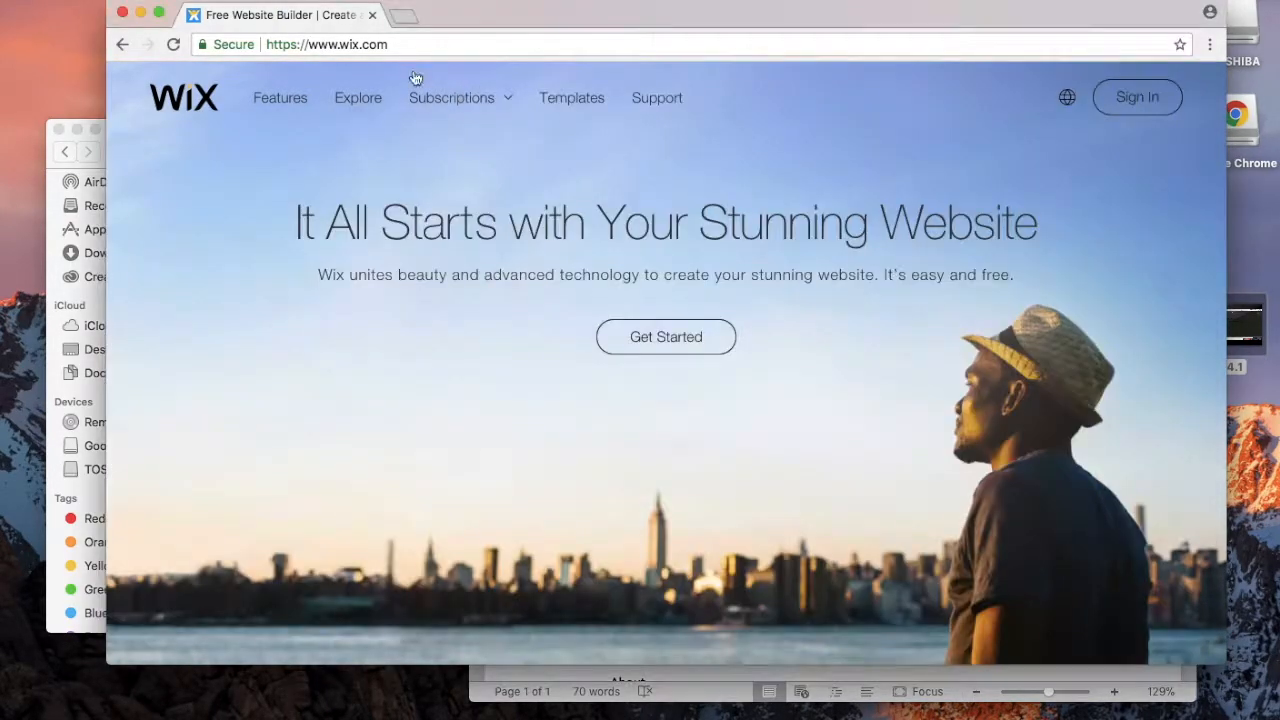
click(707, 670)
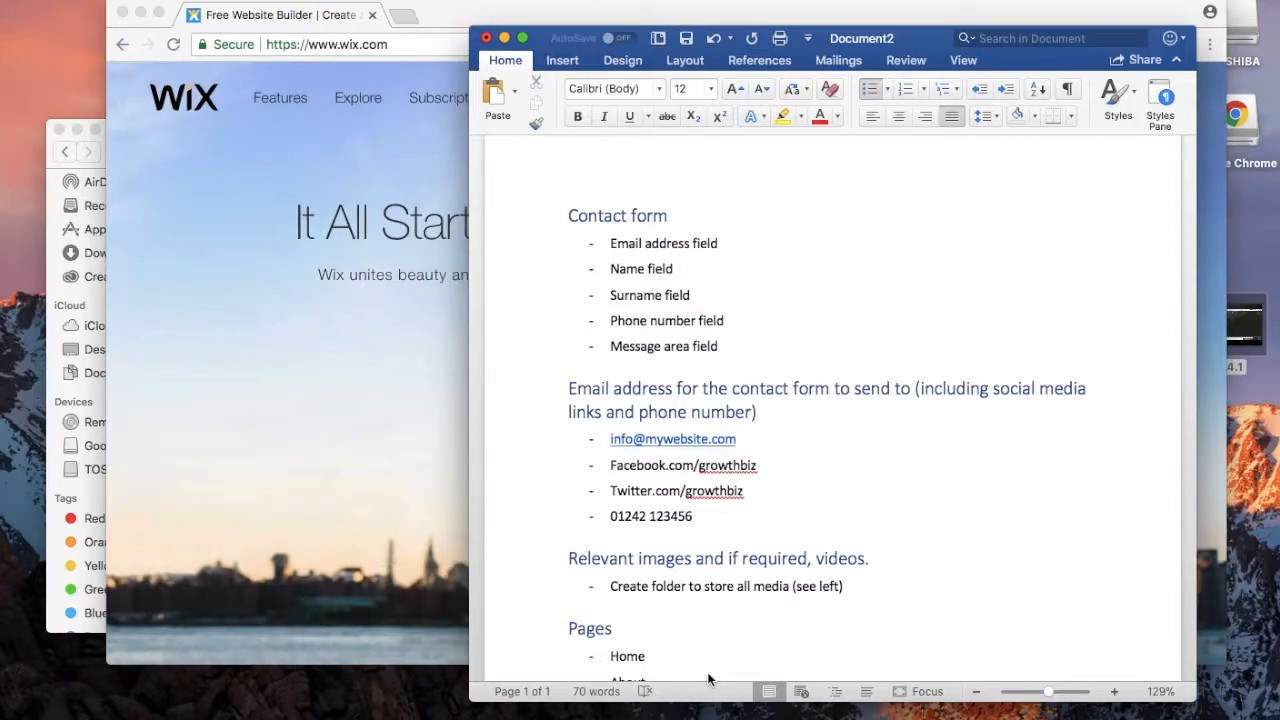
click(462, 396)
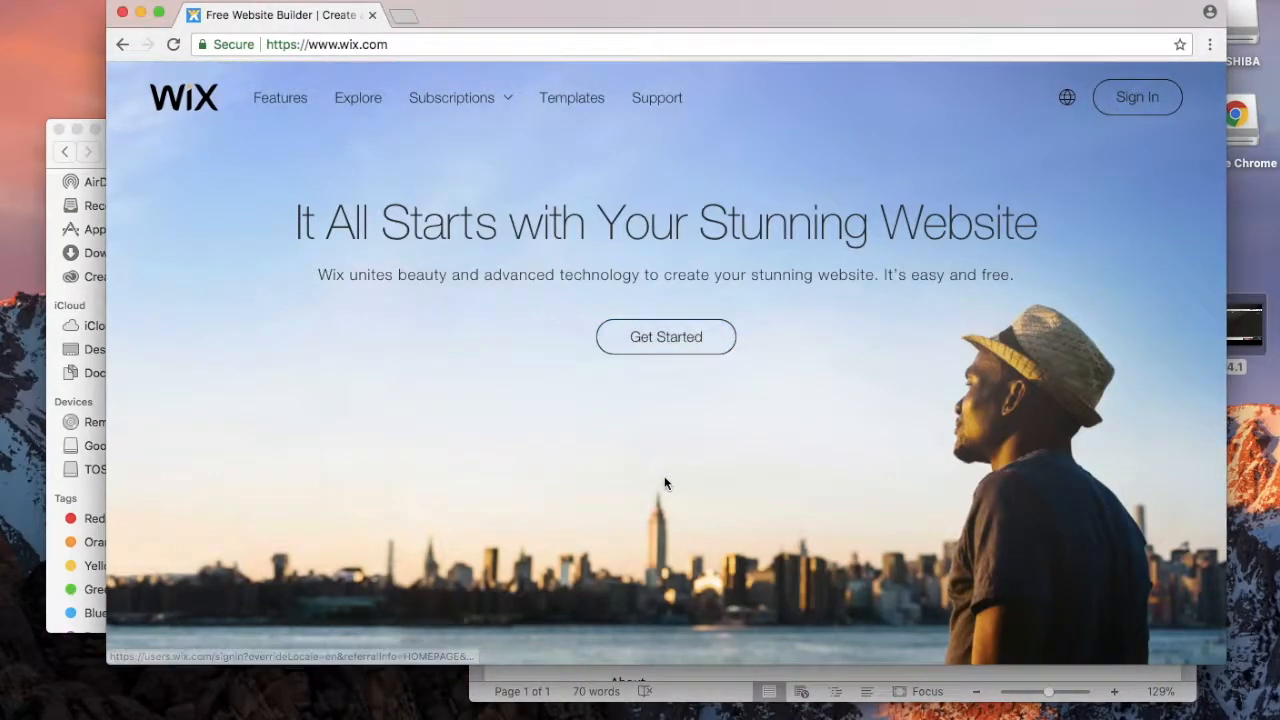
scroll(665, 484, down, 10)
scroll(665, 484, up, 3)
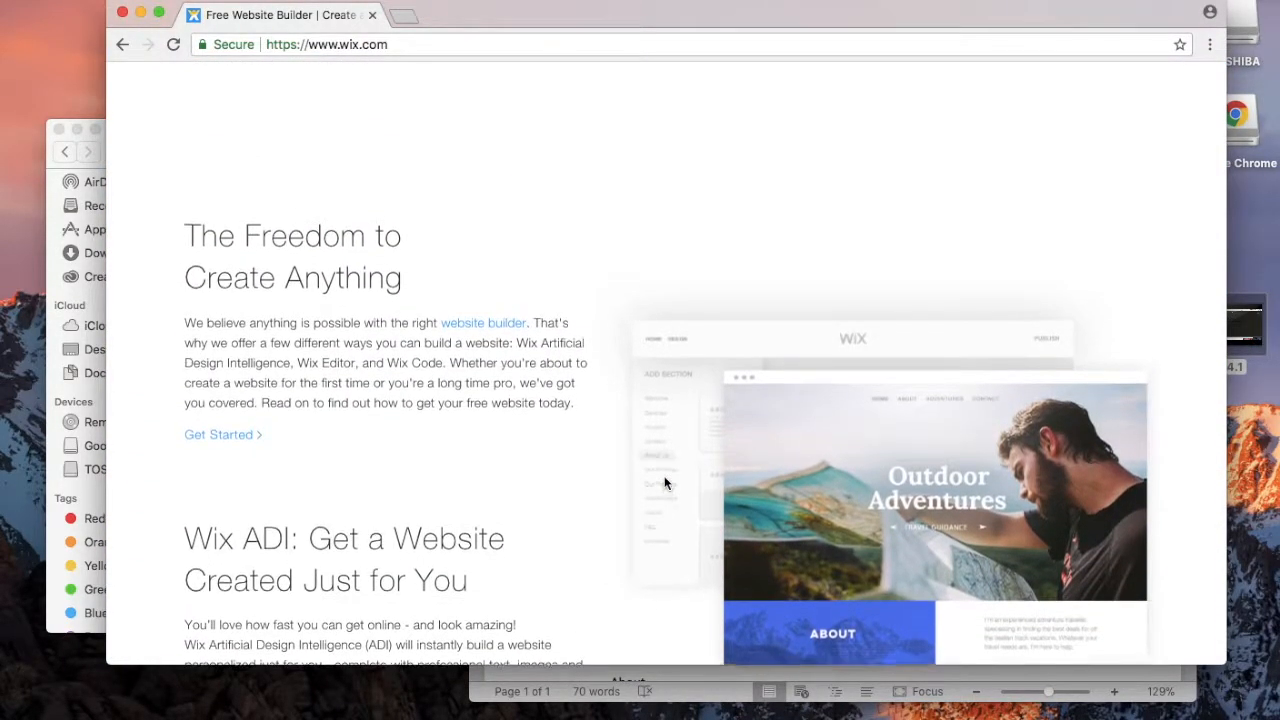
scroll(665, 484, down, 10)
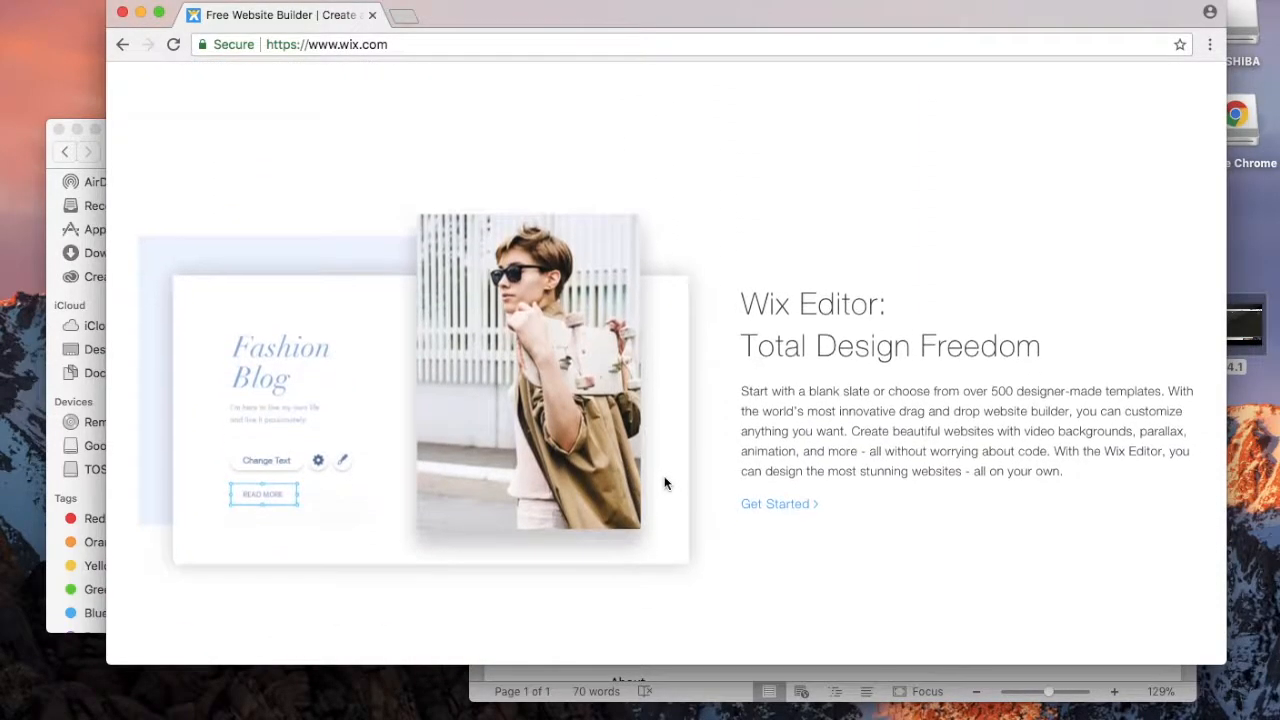
scroll(665, 484, down, 10)
scroll(665, 484, up, 15)
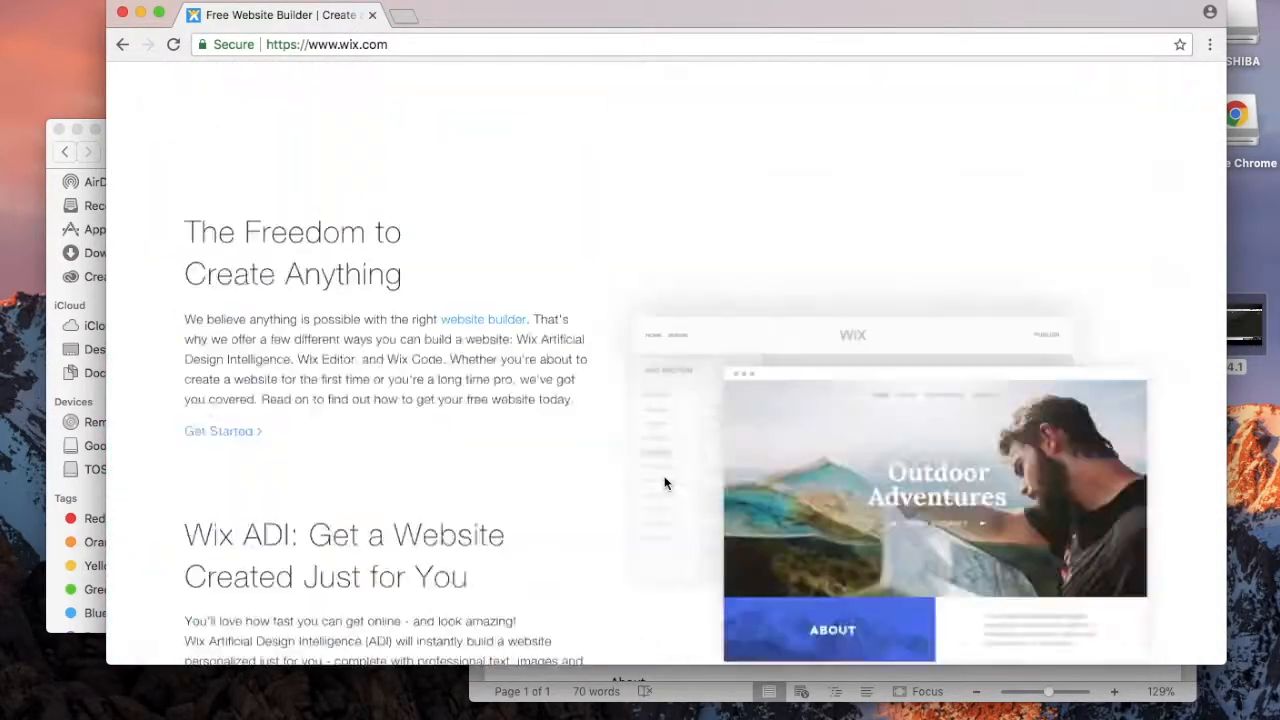
scroll(665, 484, up, 5)
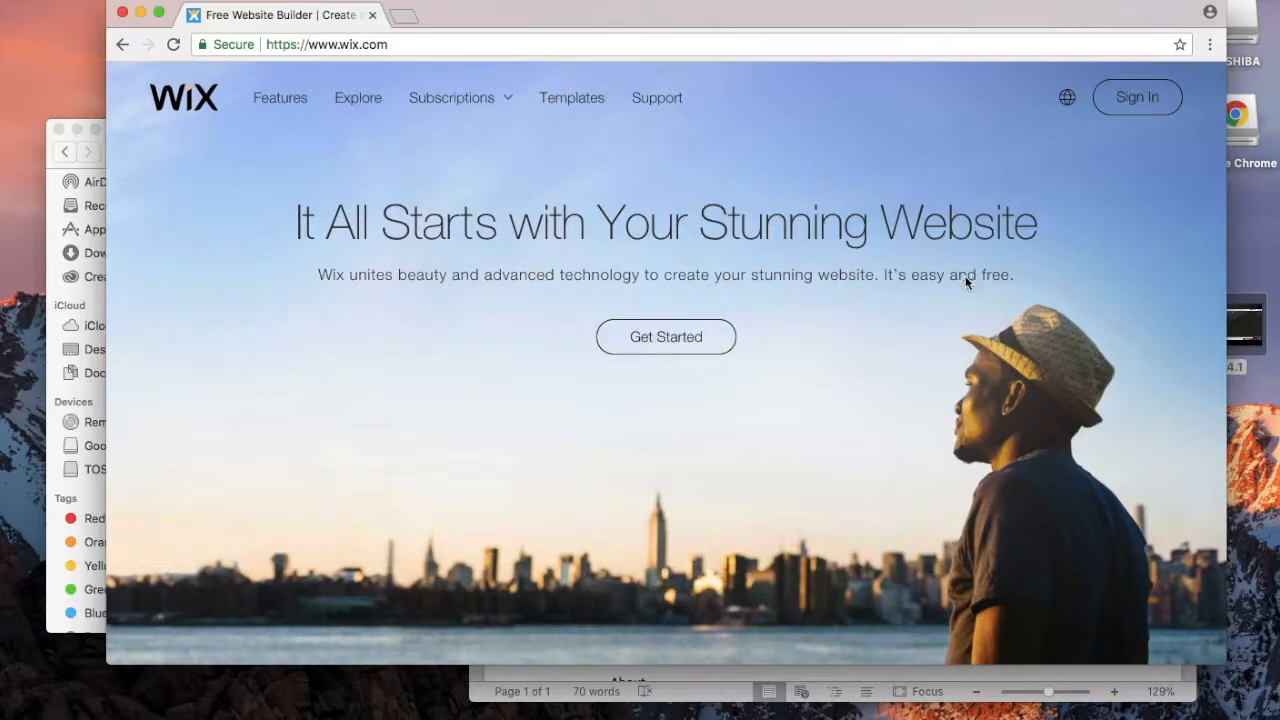
Step: Scroll the wix.com homepage feature sections to the bottom and back, then return to the Word notes
scroll(970, 282, down, 3)
scroll(966, 283, up, 3)
mouse_move(504, 114)
scroll(694, 303, down, 10)
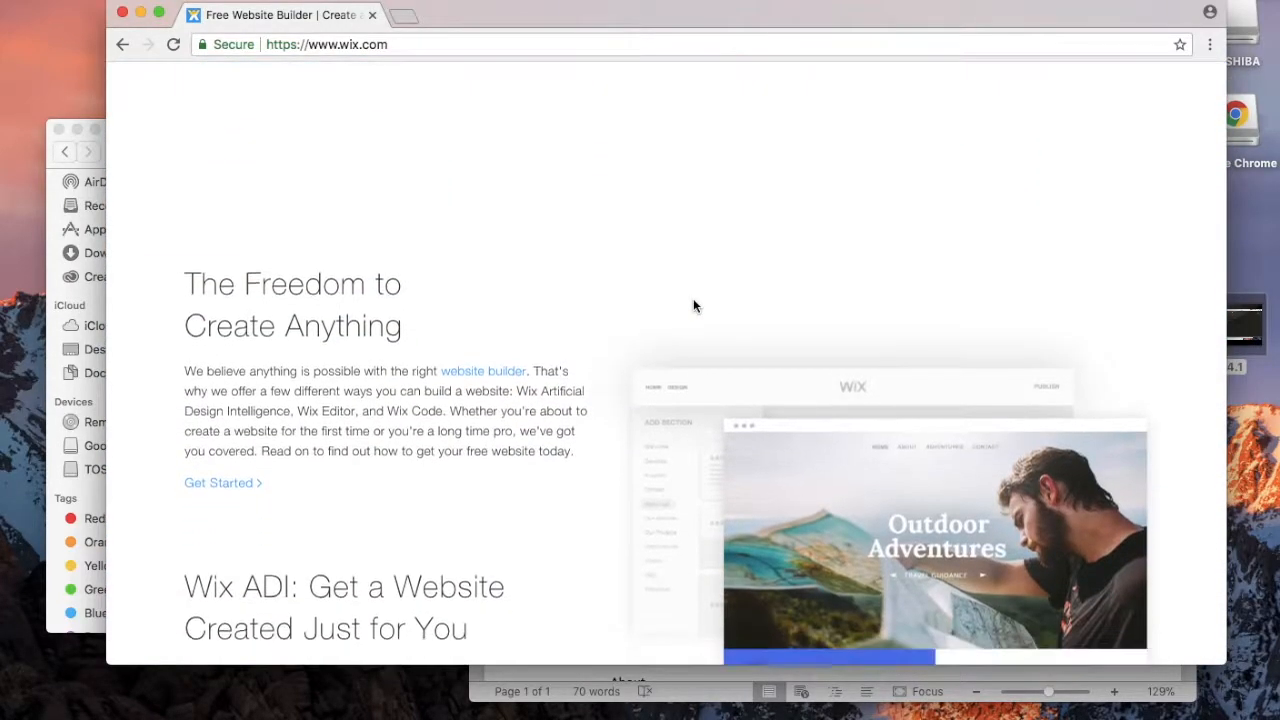
scroll(695, 305, down, 10)
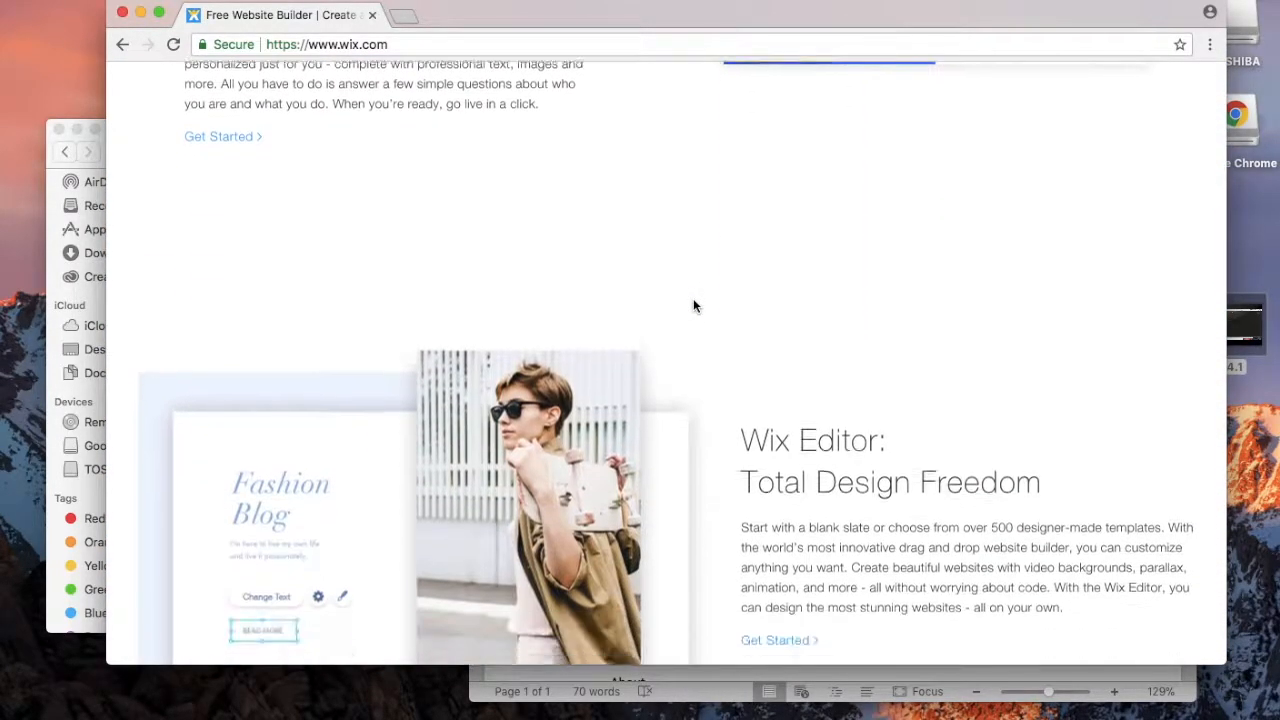
scroll(694, 305, down, 10)
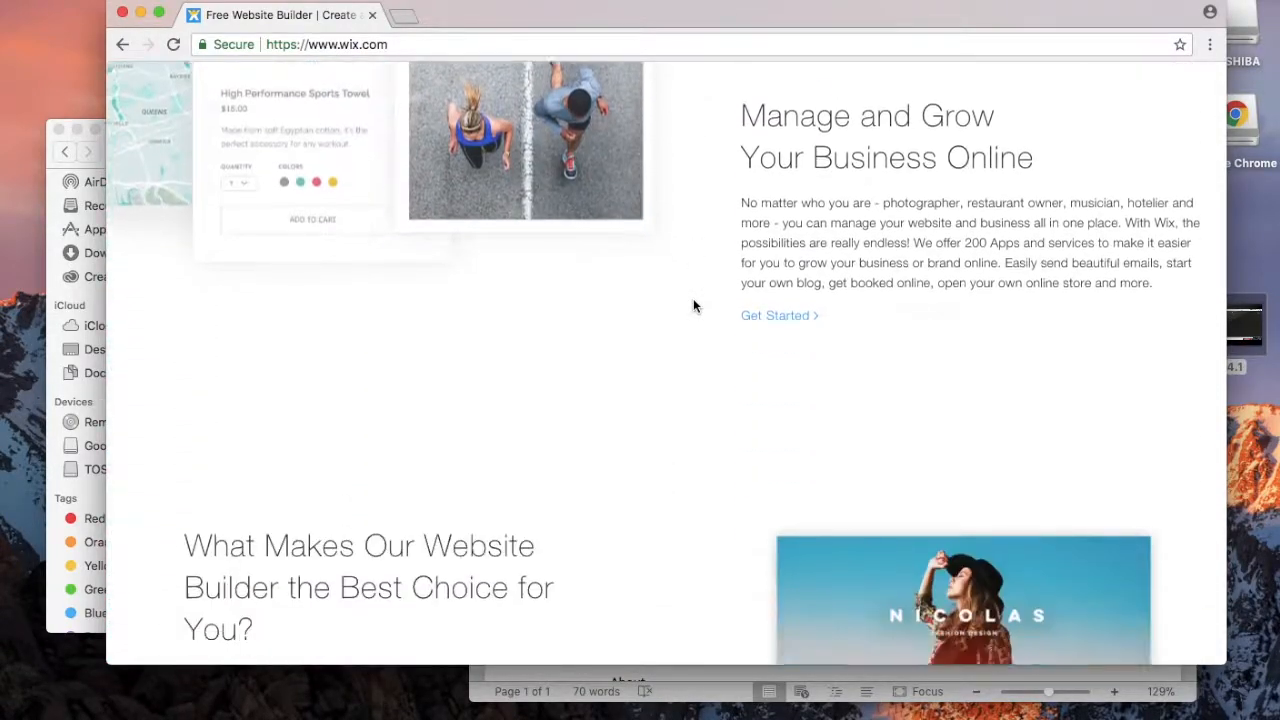
scroll(694, 305, down, 10)
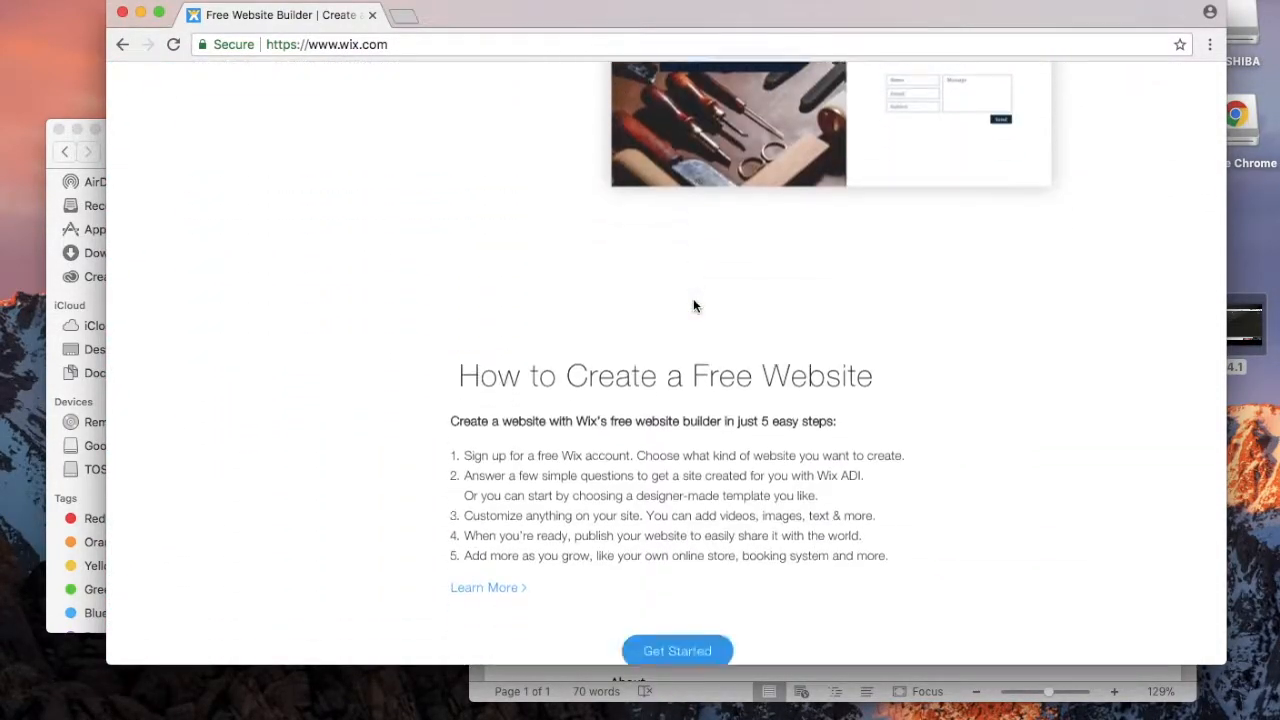
scroll(694, 305, up, 1)
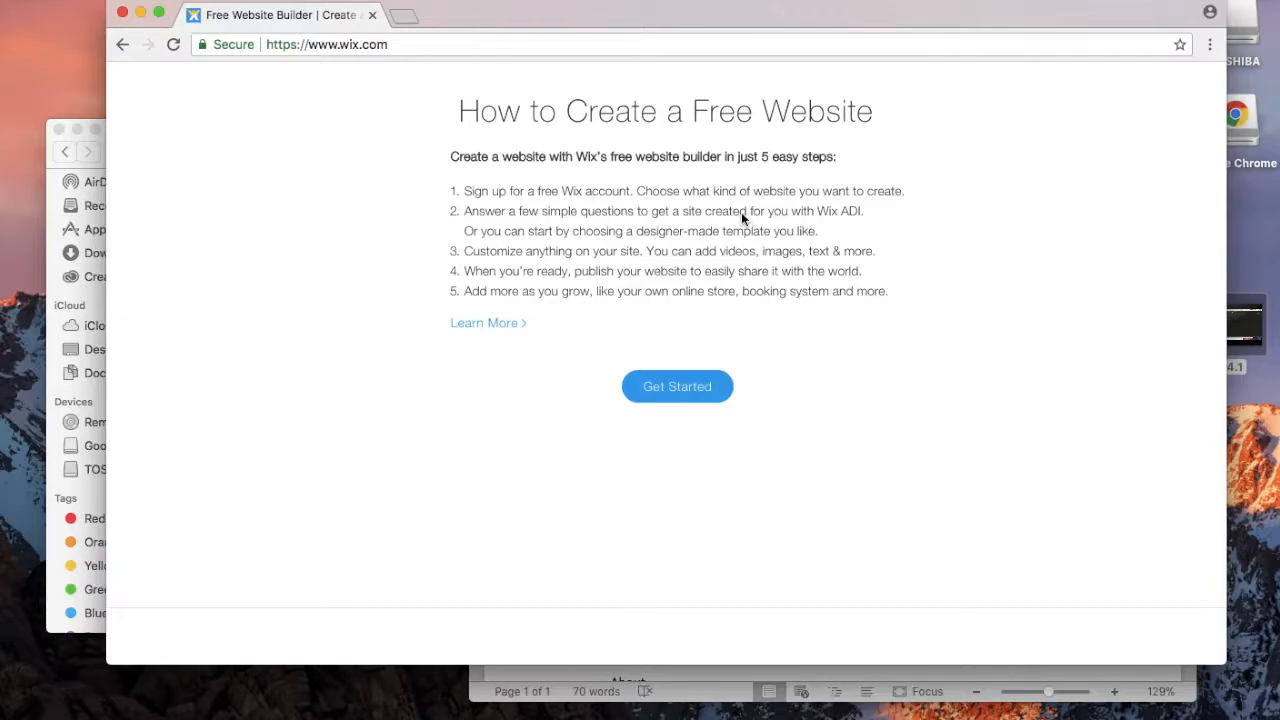
scroll(741, 212, up, 15)
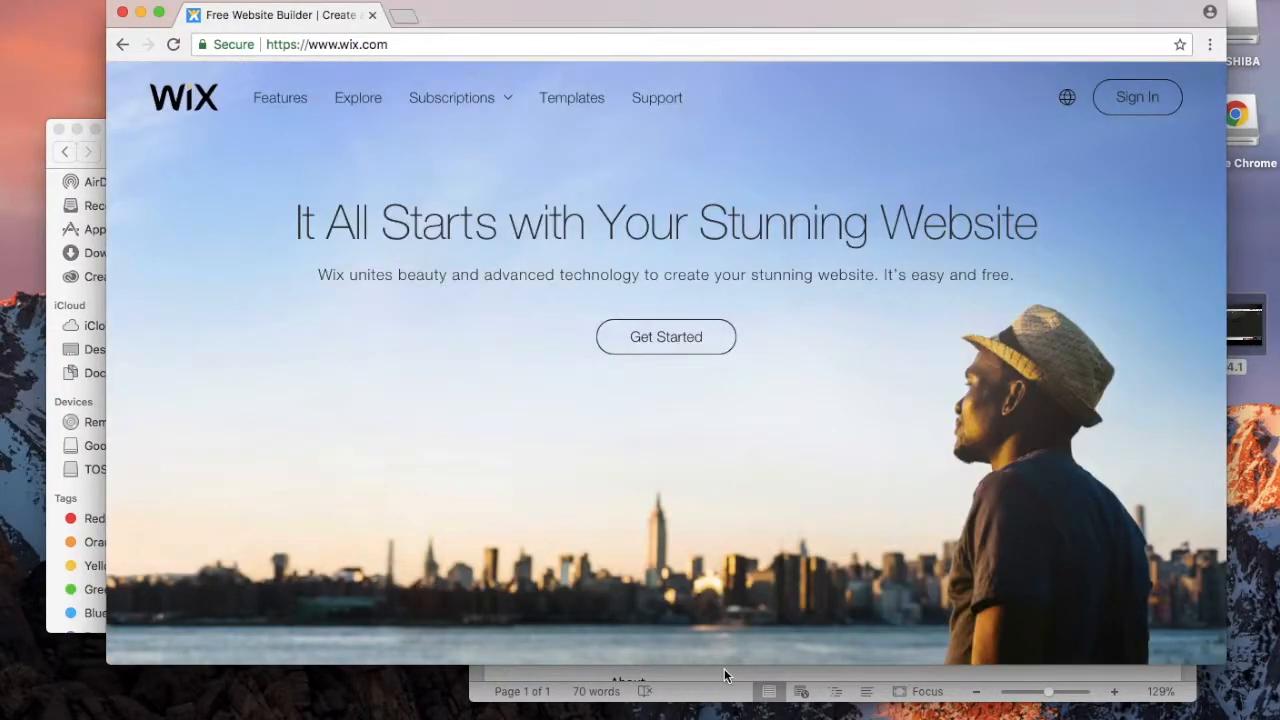
click(724, 670)
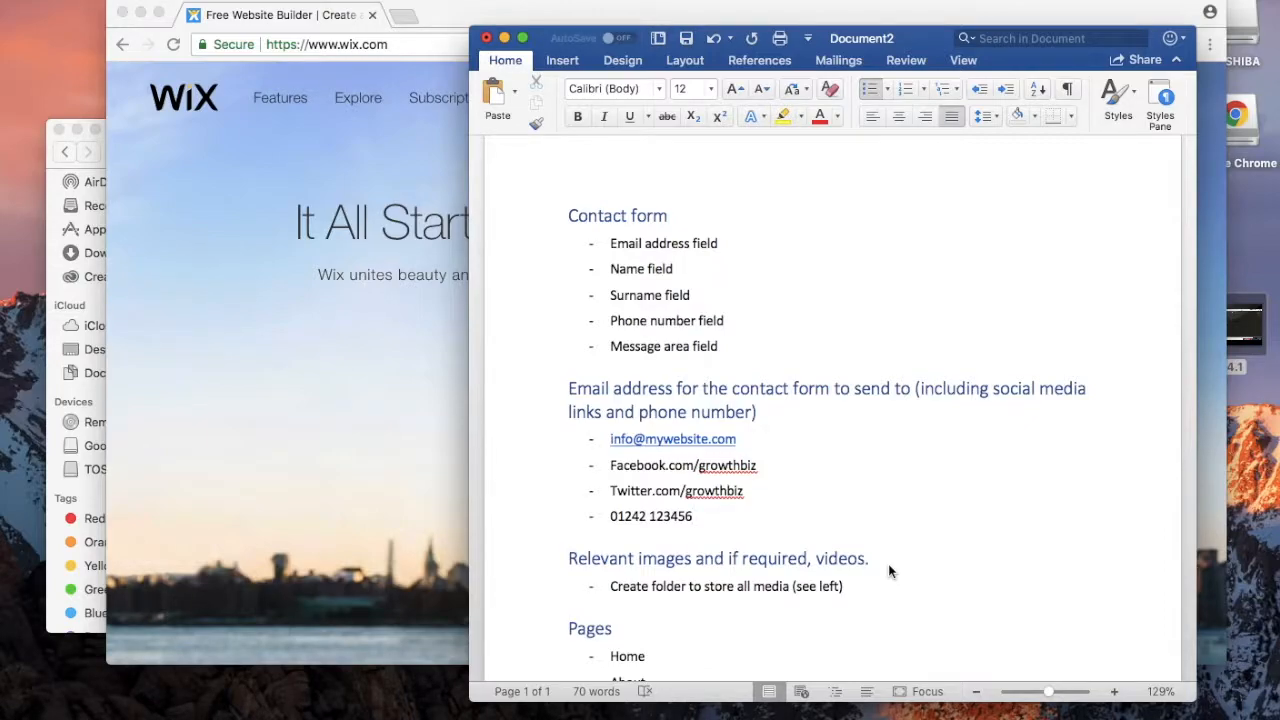
Step: Select the contact-form fields and contact details in the Word planning notes
scroll(801, 354, down, 3)
double_click(626, 528)
scroll(608, 534, up, 2)
drag(612, 205, 714, 323)
scroll(750, 395, down, 1)
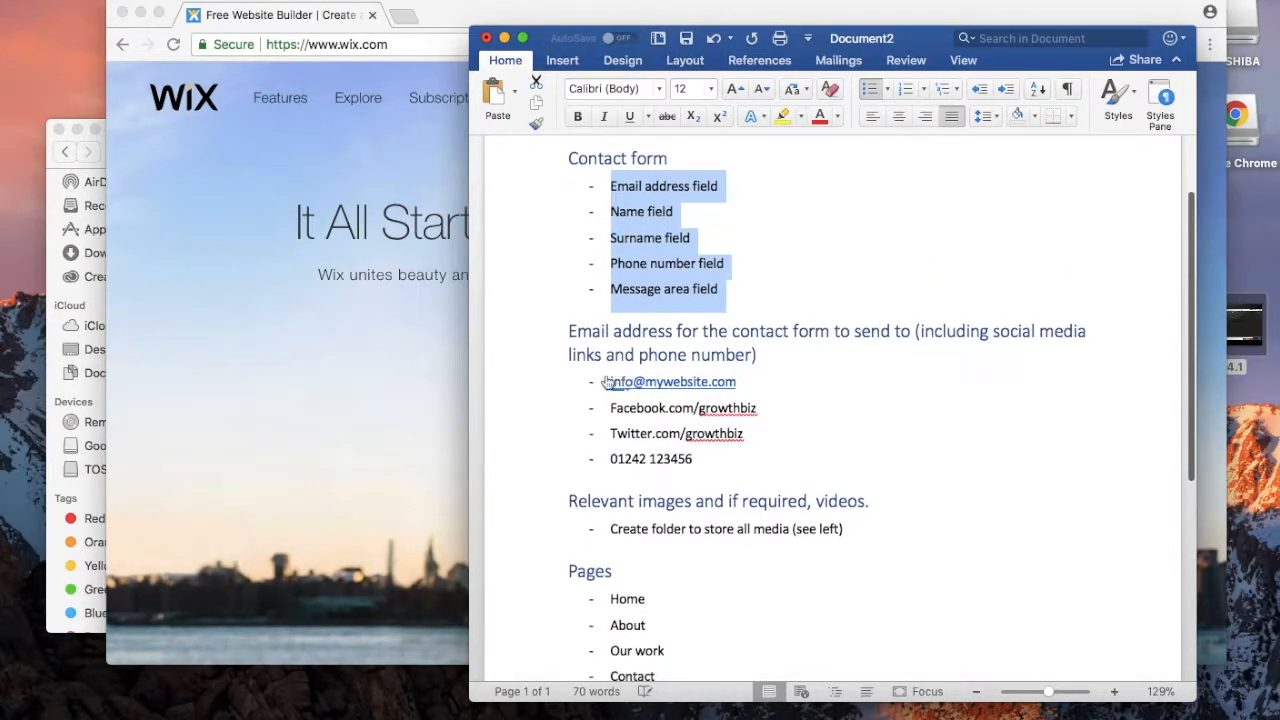
drag(605, 382, 728, 462)
scroll(810, 498, down, 2)
scroll(812, 498, down, 2)
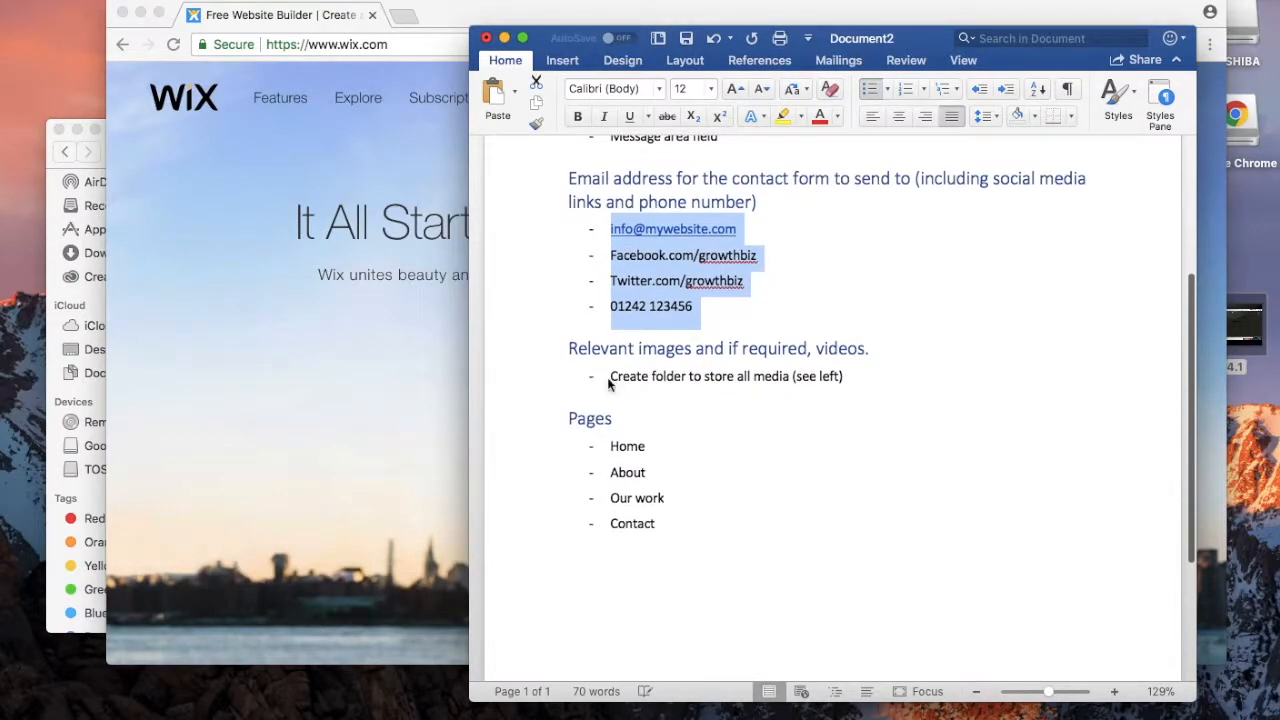
Step: Select the media files in the img folder, then the Home-through-Contact pages list
click(48, 313)
drag(361, 293, 328, 196)
click(891, 361)
drag(610, 447, 658, 526)
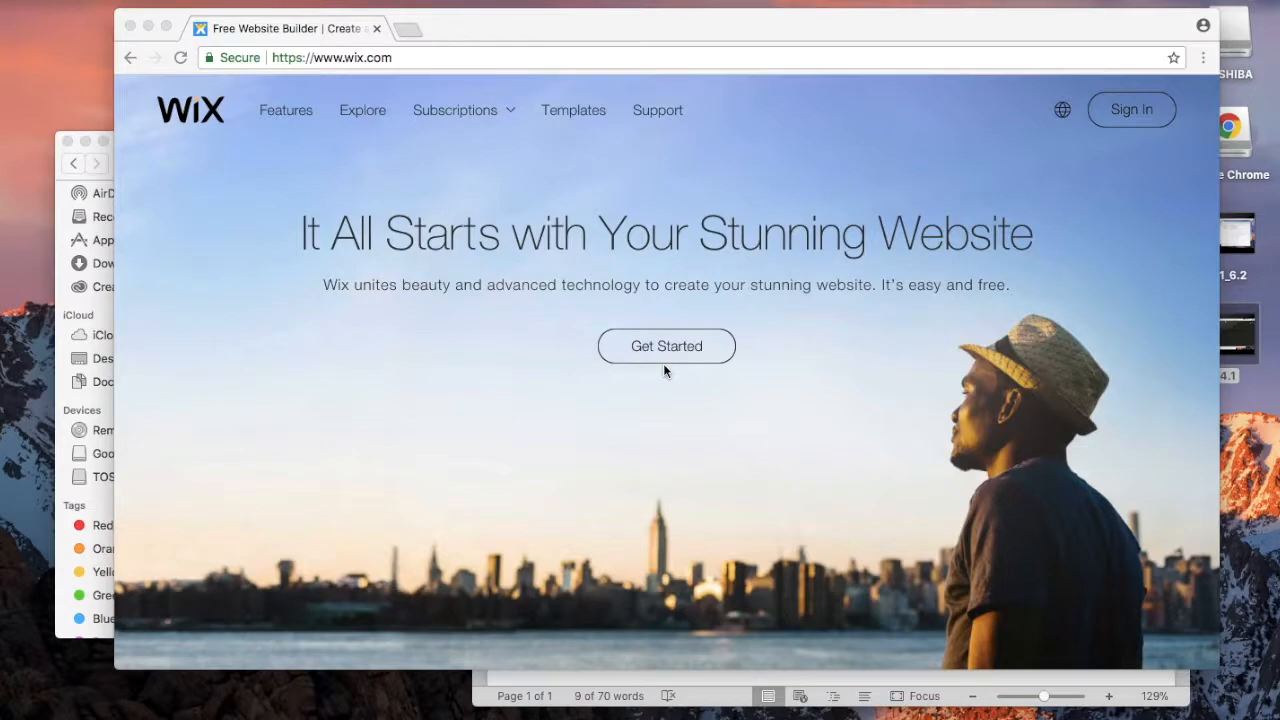
Step: Start creating a Wix site and enter an email address at mywebsite.com for a new account
click(656, 350)
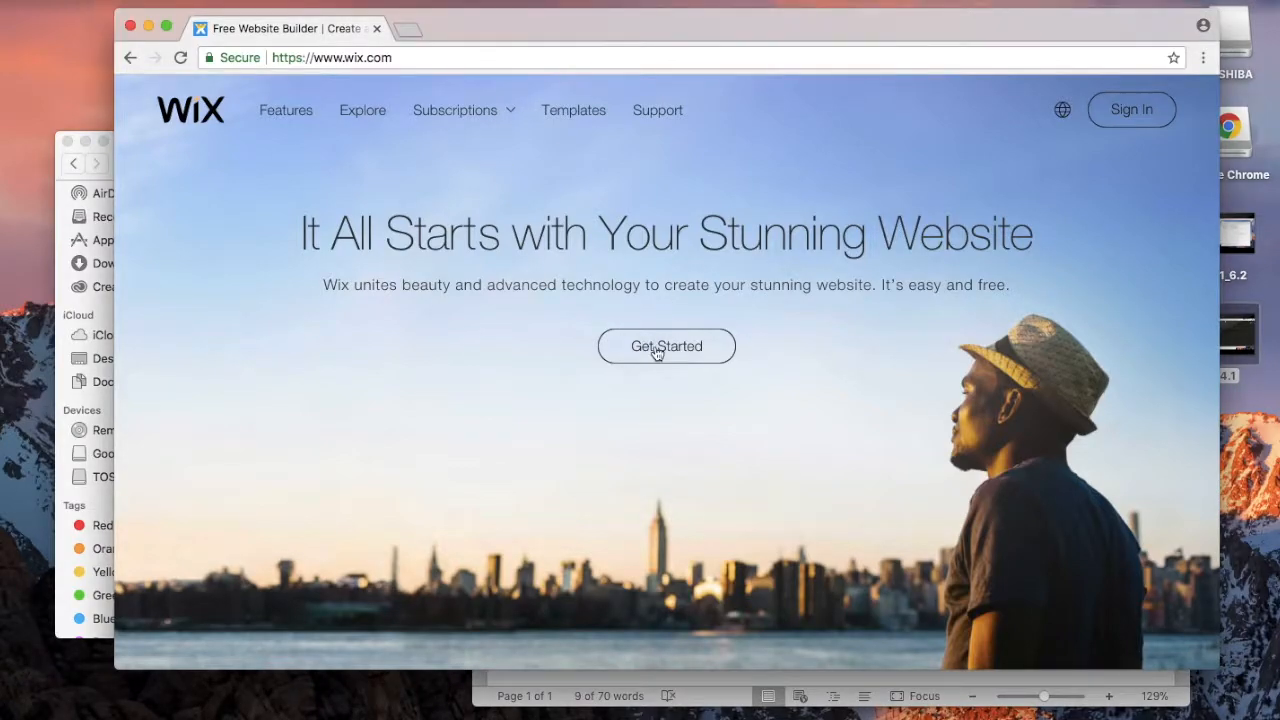
click(656, 350)
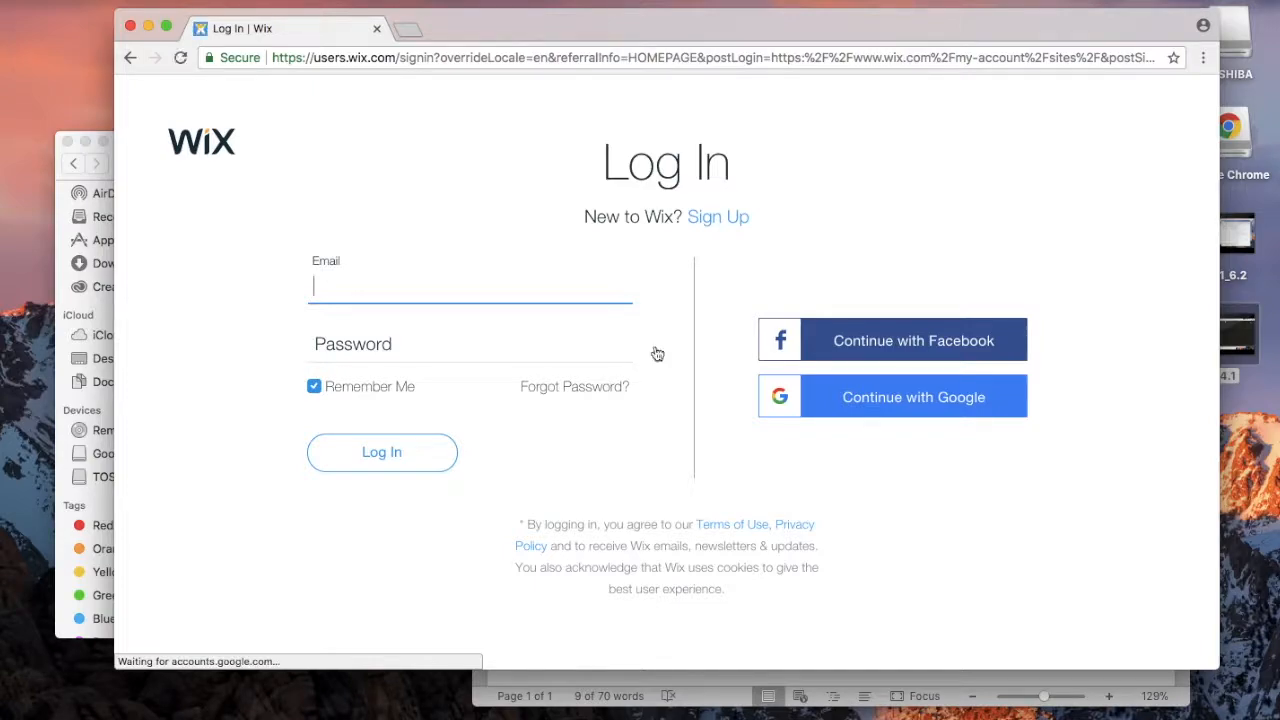
click(712, 219)
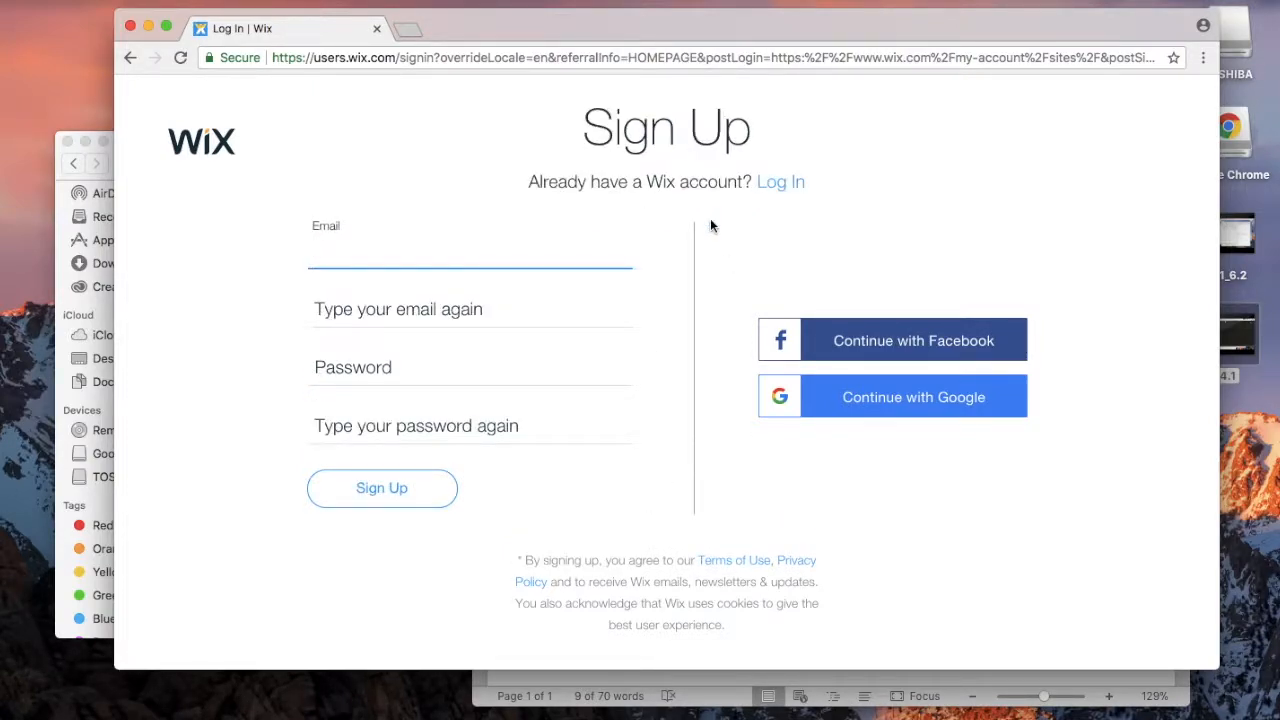
text(kenn)
key(BackSpace)
key(BackSpace)
key(BackSpace)
key(BackSpace)
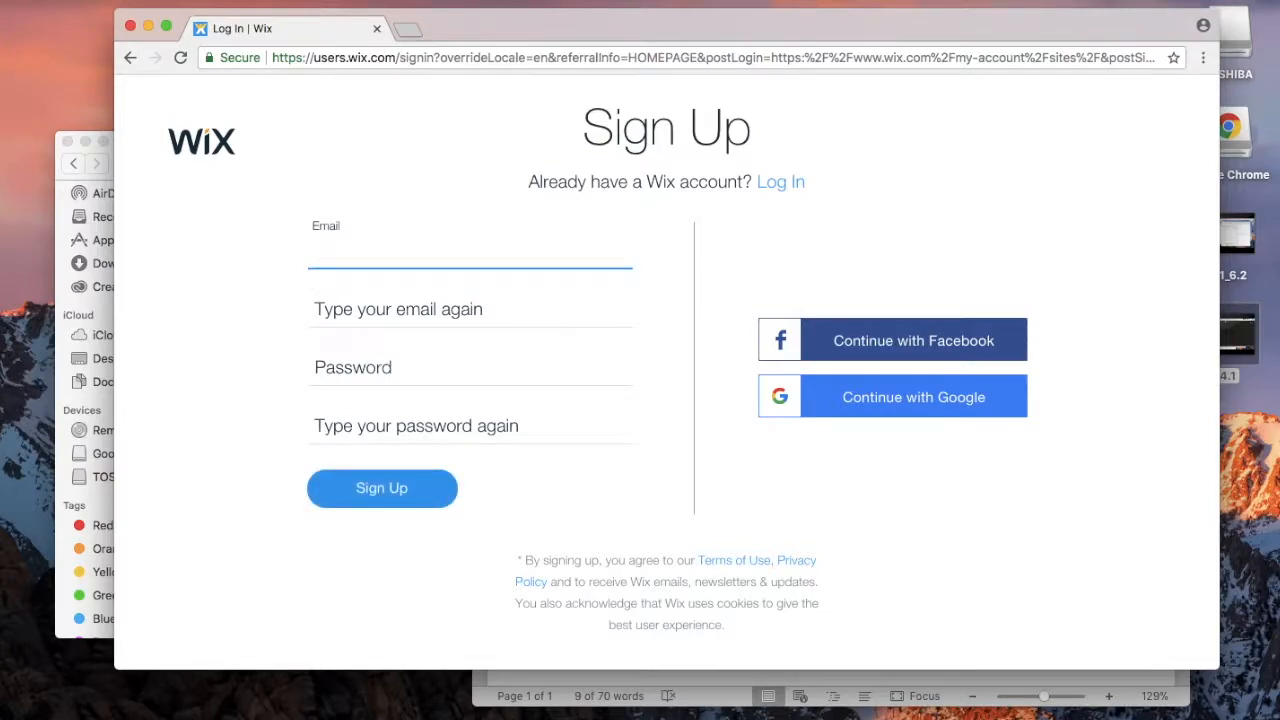
text(test@mywebsite.com)
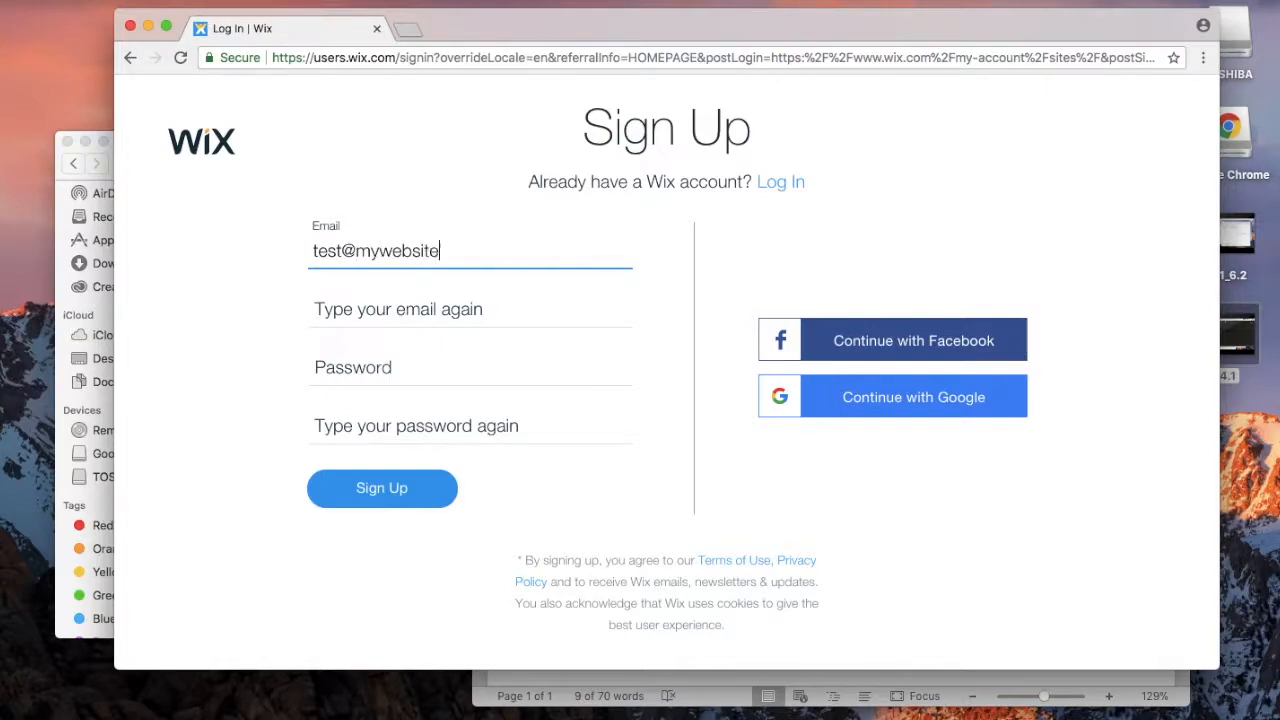
key(Tab)
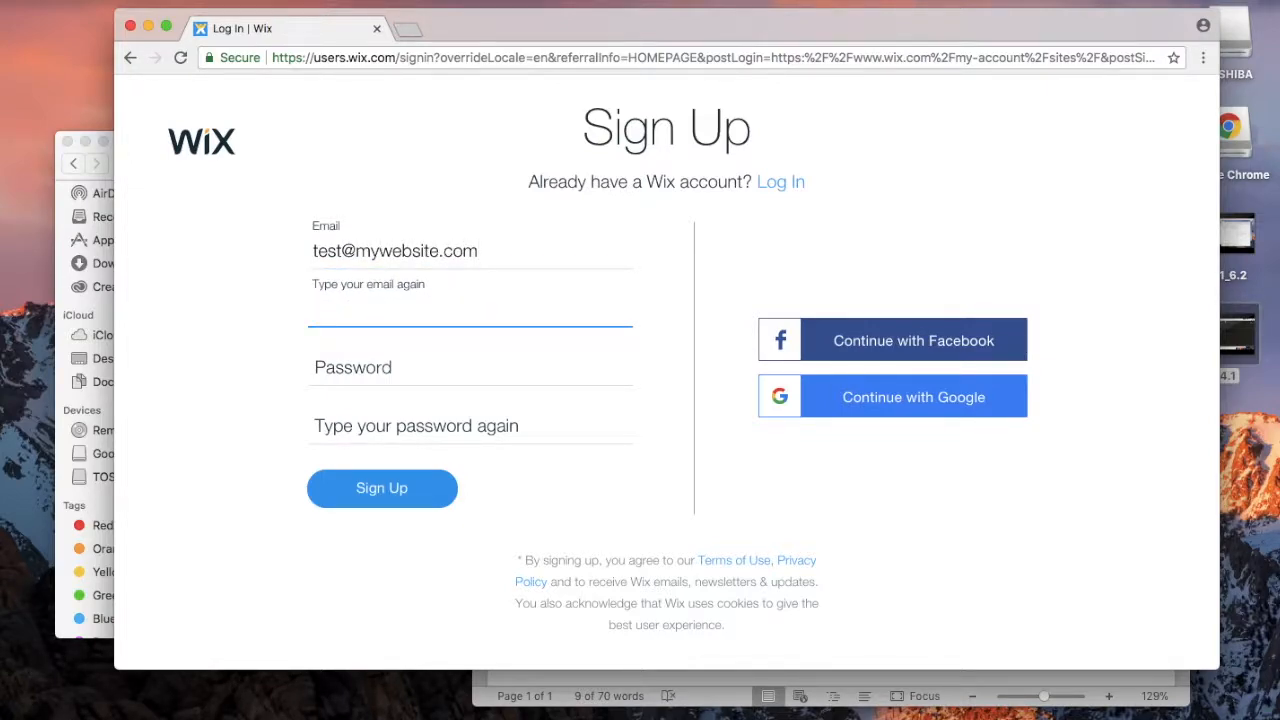
Step: Confirm the email, enter the account password, register, and let the browser save the login
click(582, 257)
key(super+a)
key(super+c)
click(517, 309)
key(super+v)
click(462, 365)
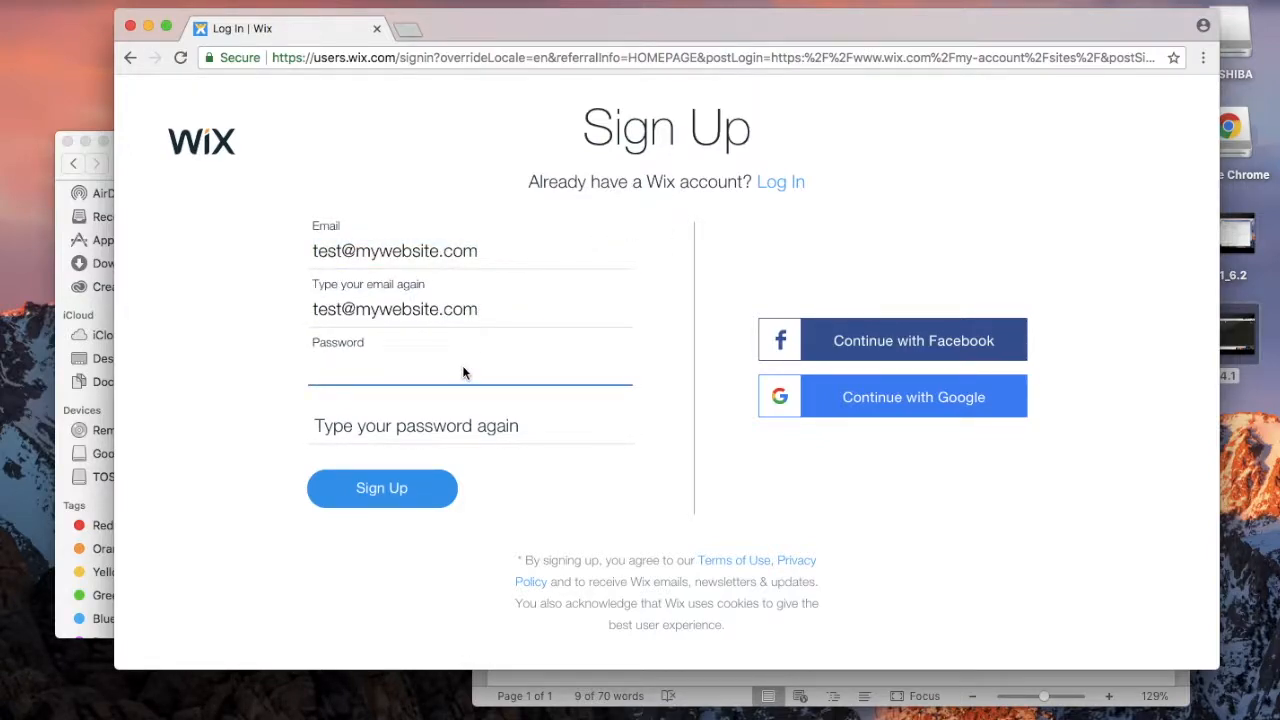
text(password)
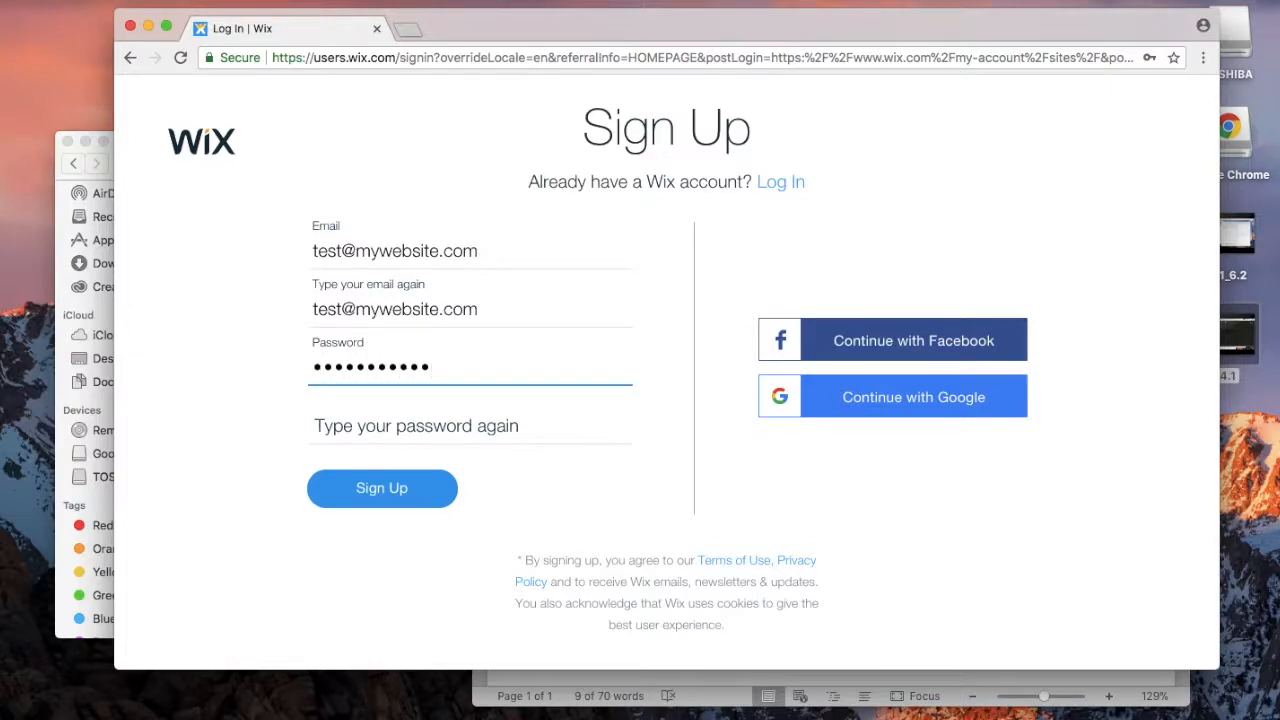
key(Tab)
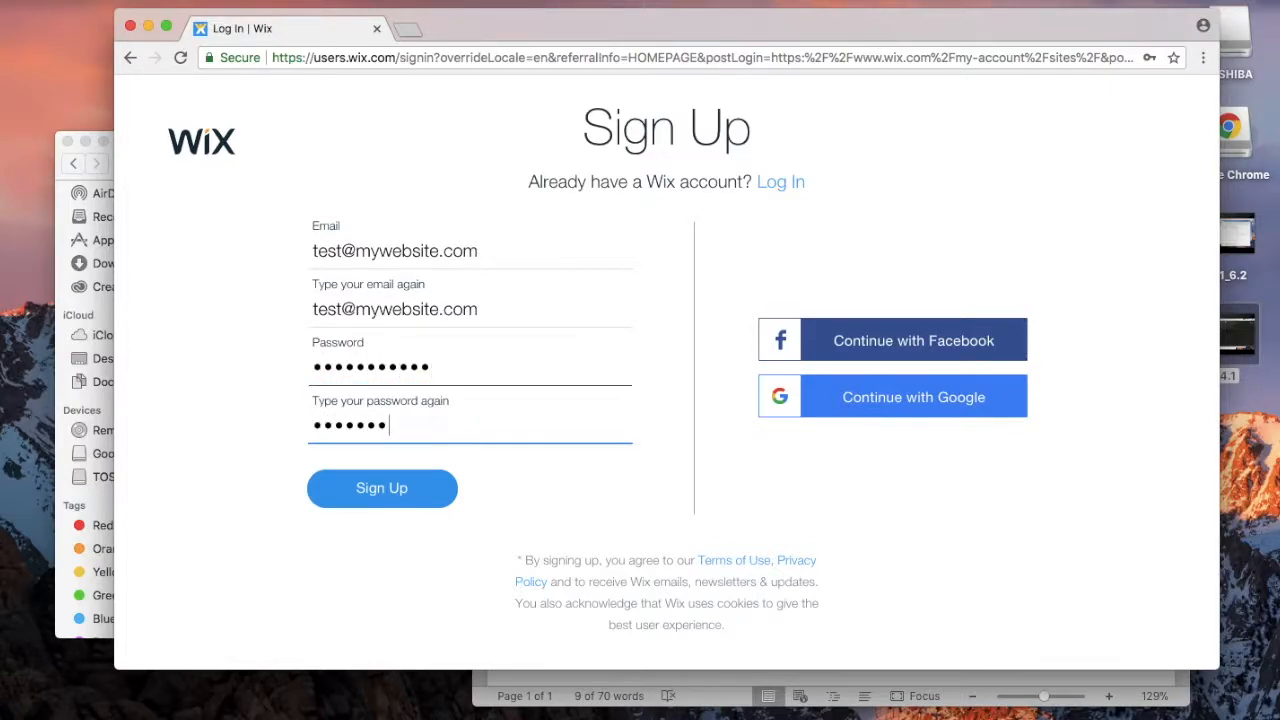
click(375, 492)
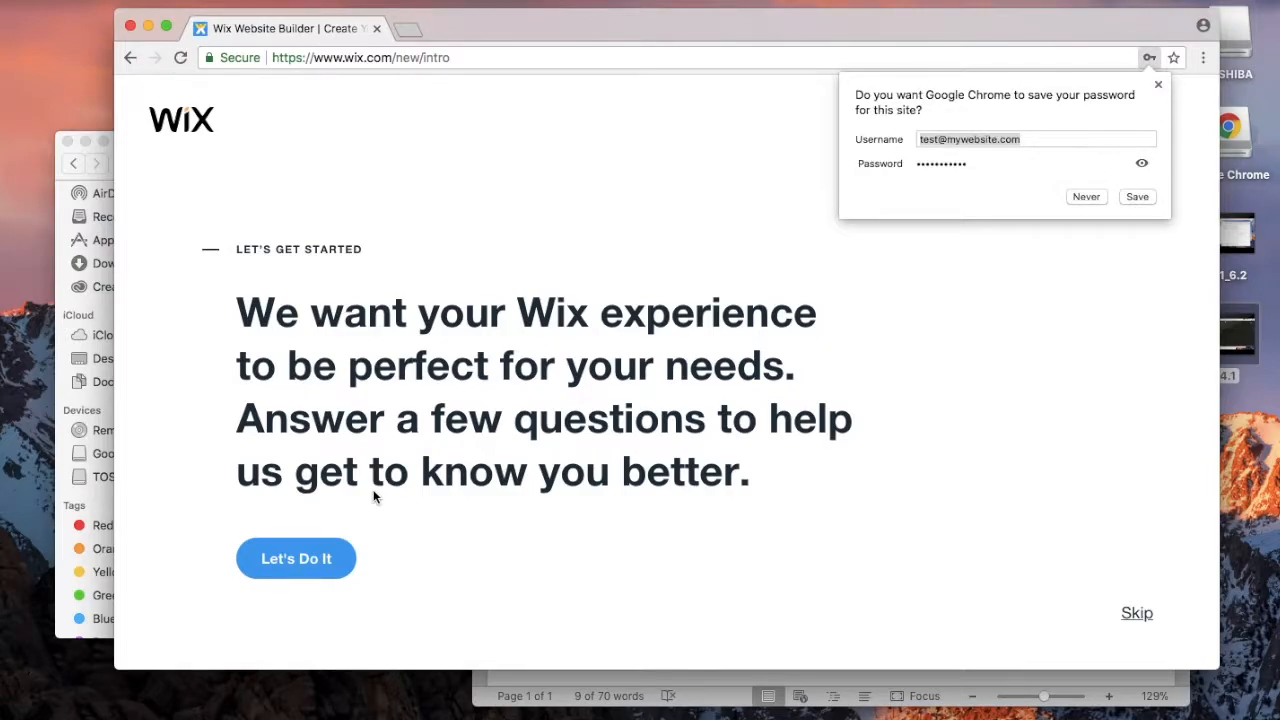
click(1138, 197)
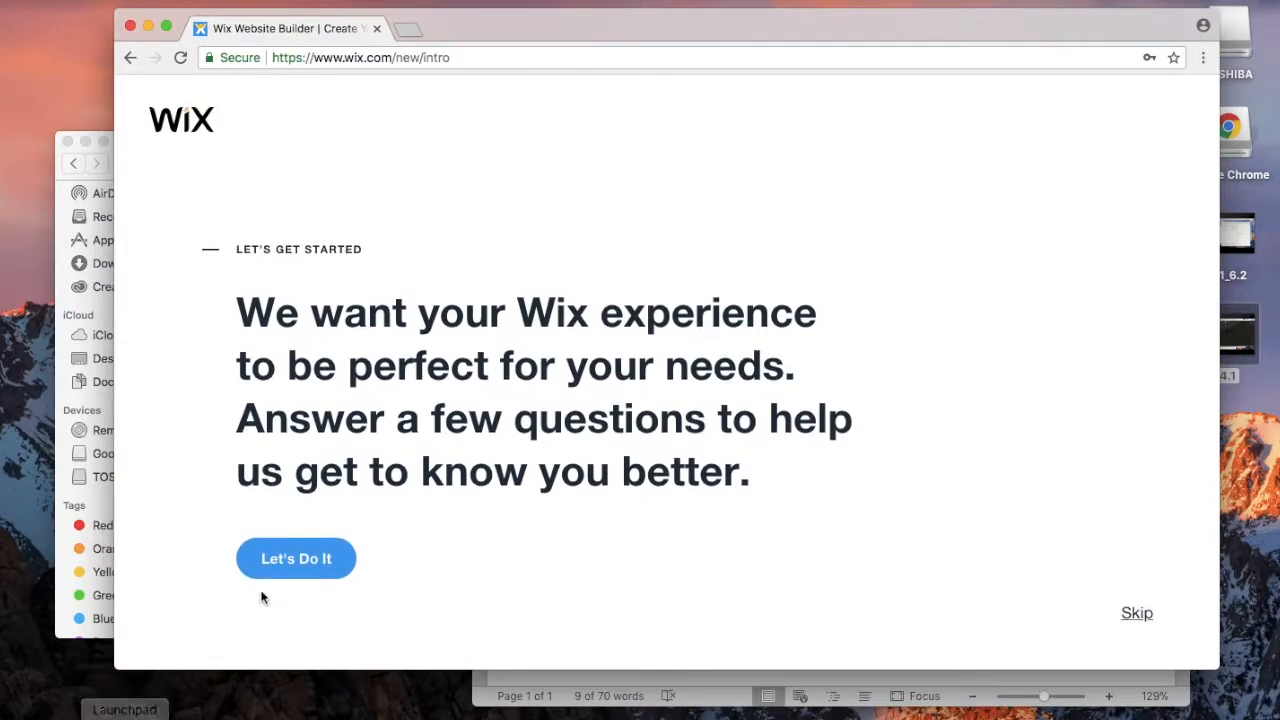
Step: Answer the setup questions as a business site for myself and skip the rest
click(286, 561)
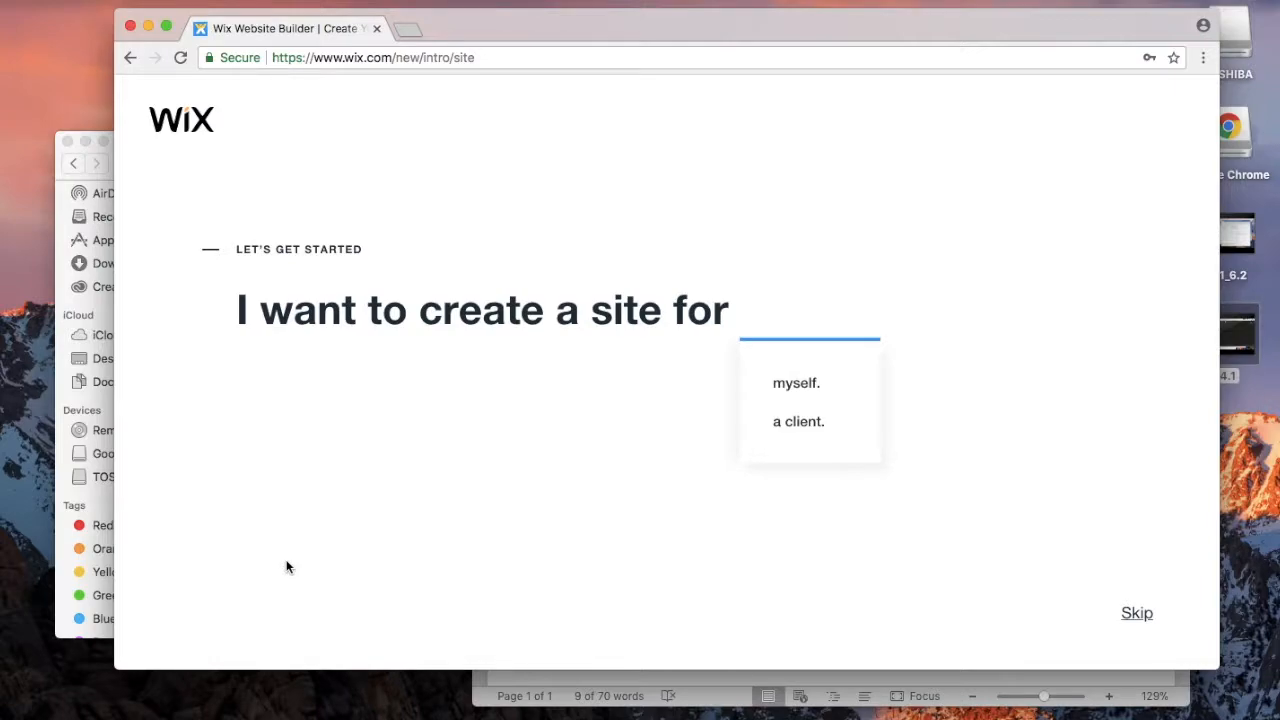
click(798, 392)
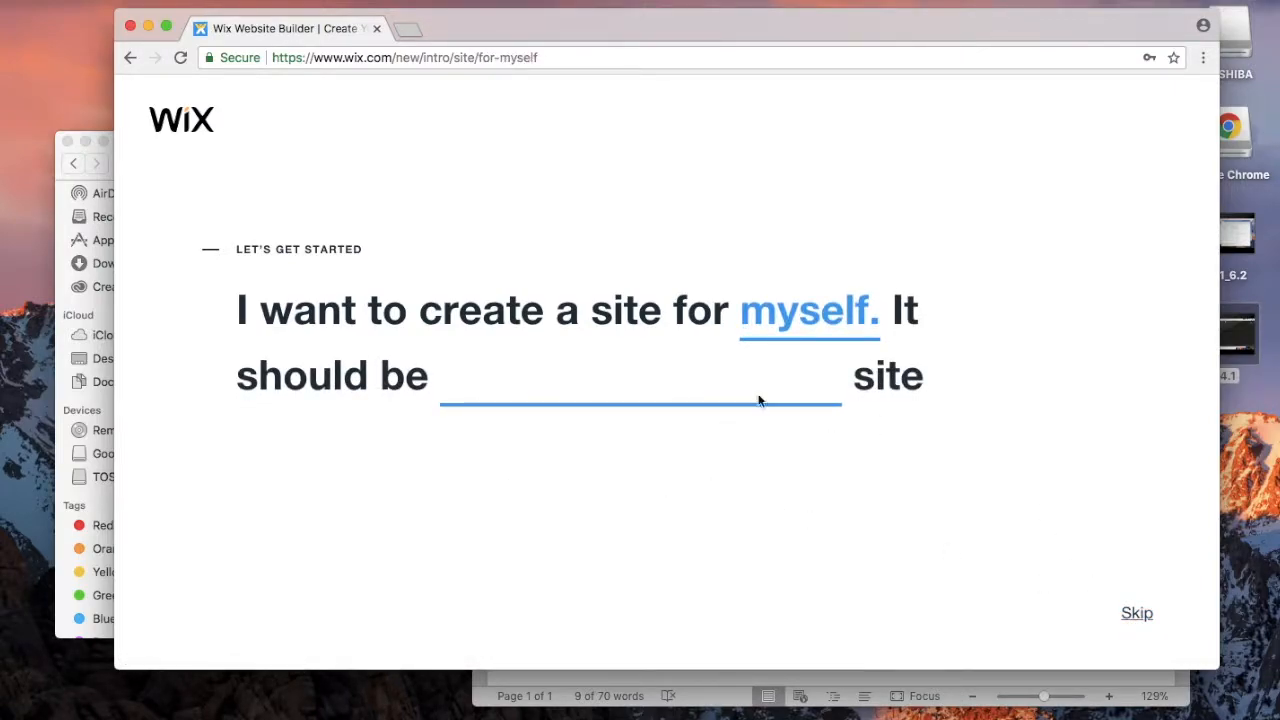
click(508, 450)
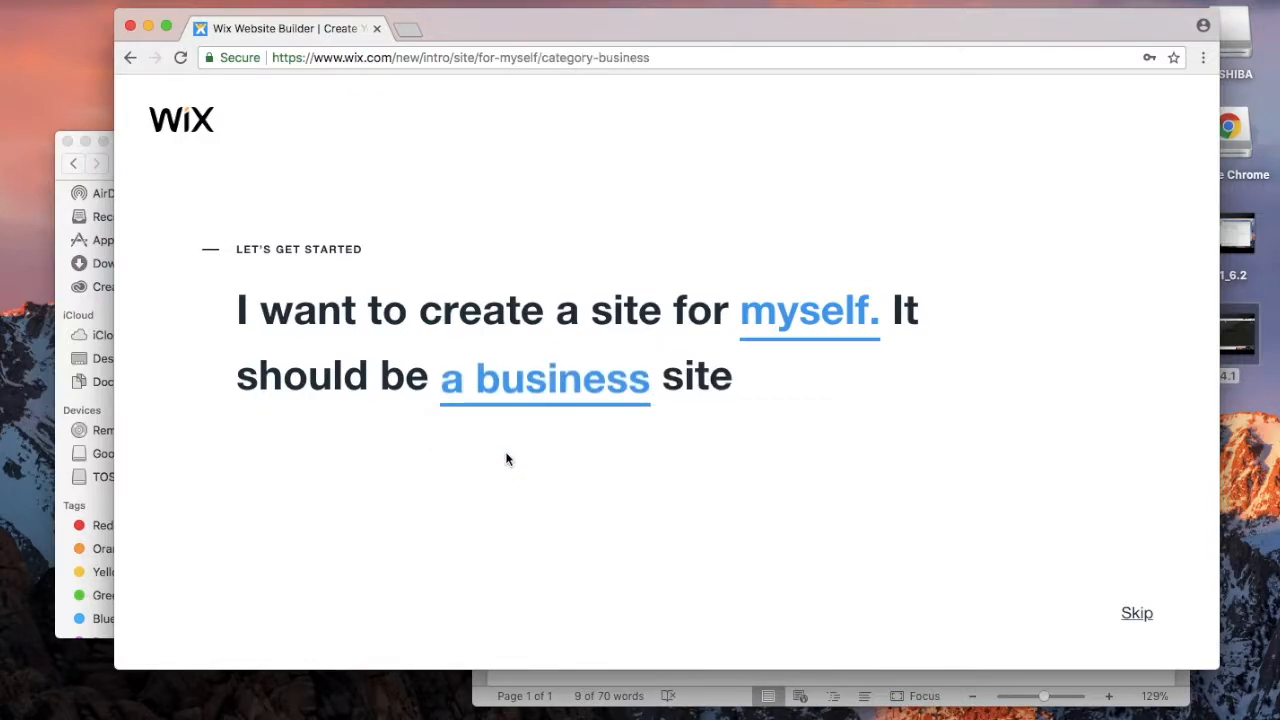
click(1138, 614)
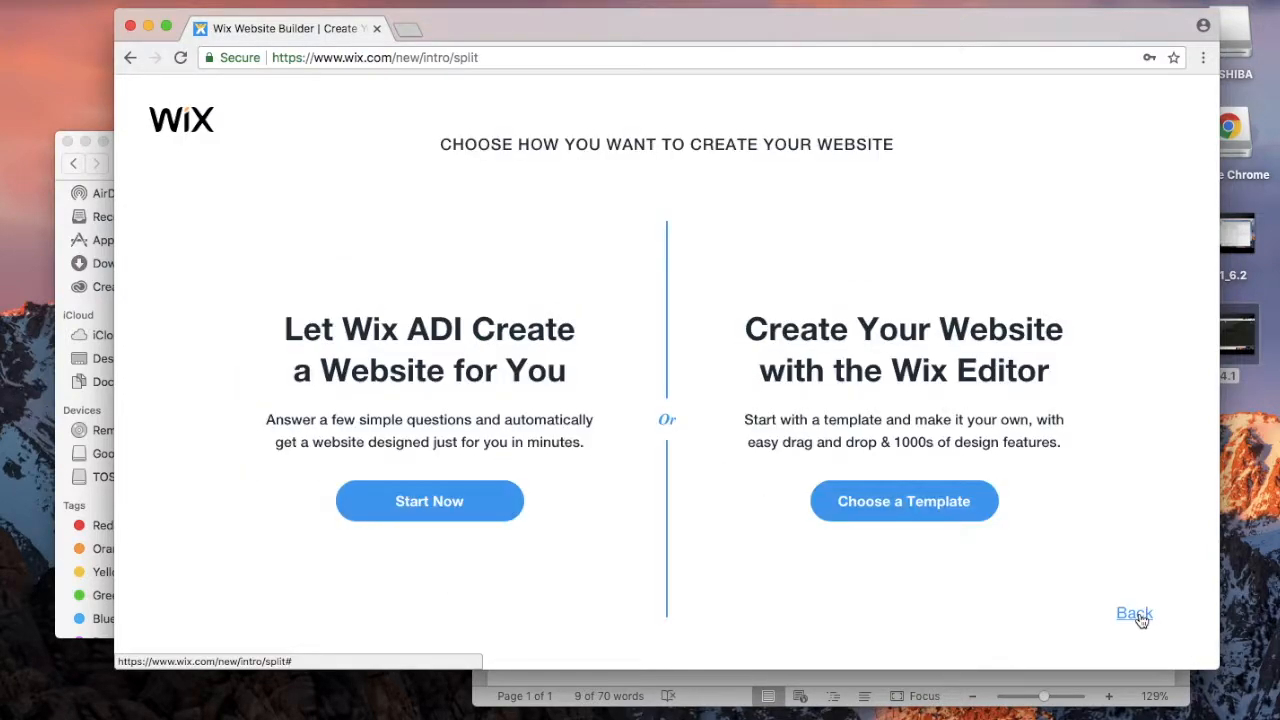
Step: Choose to build from a template and filter to Business > Services & Maintenance
click(898, 505)
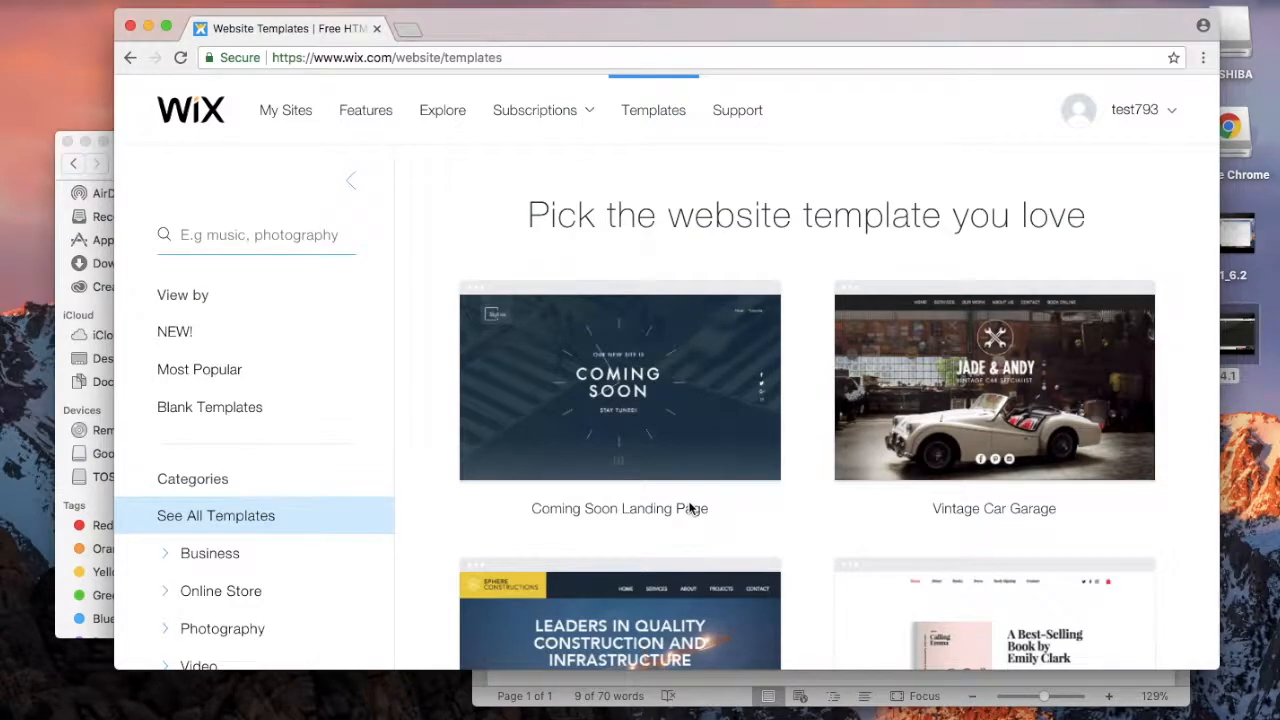
scroll(689, 509, down, 5)
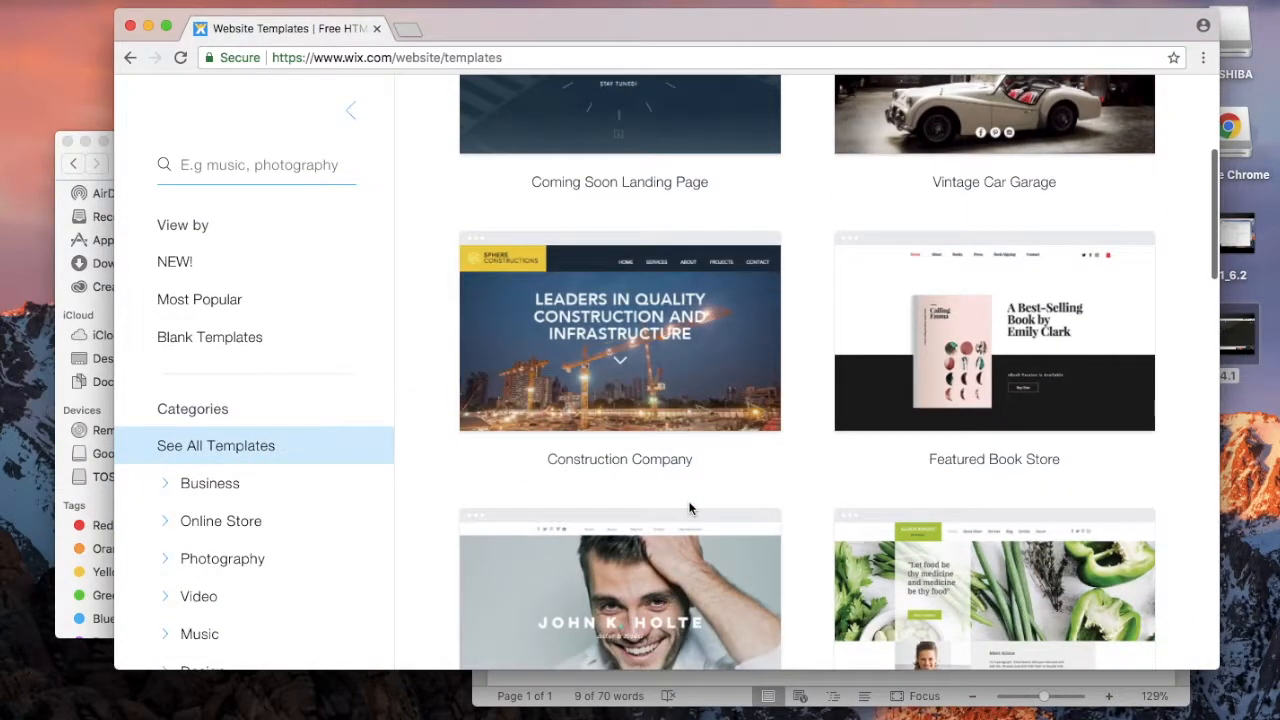
scroll(343, 514, down, 5)
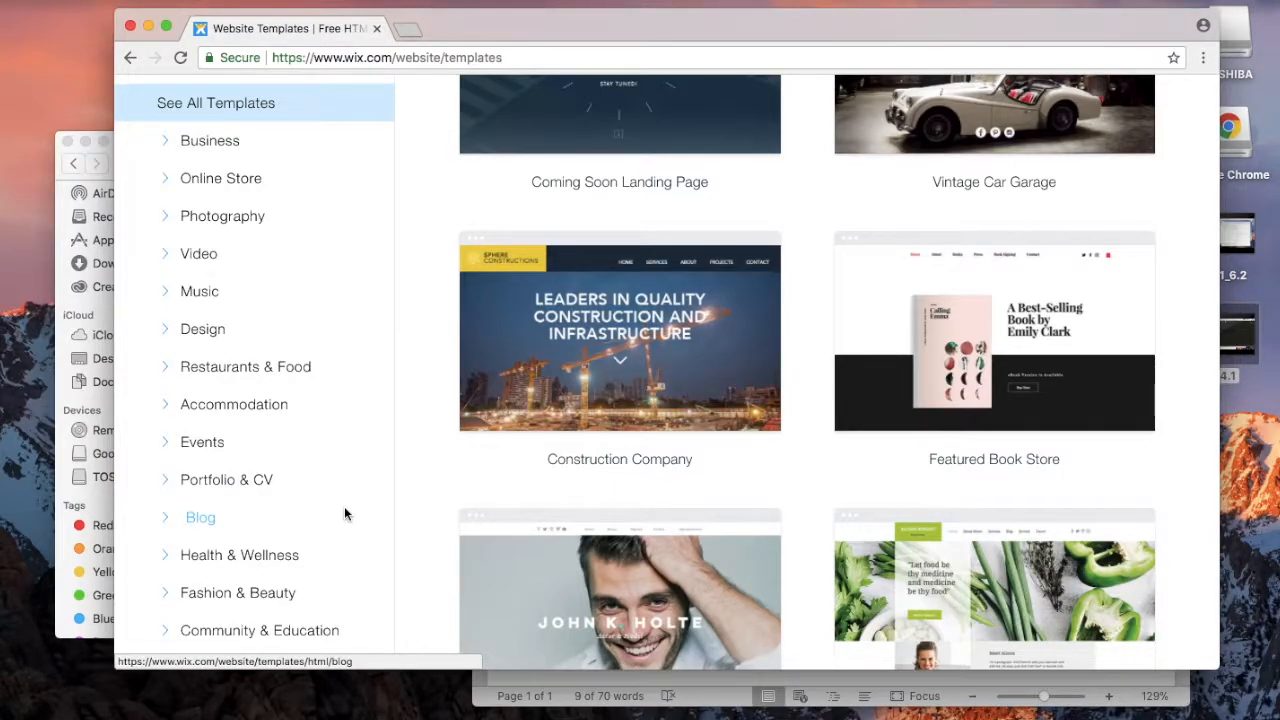
scroll(344, 506, down, 2)
scroll(340, 520, up, 4)
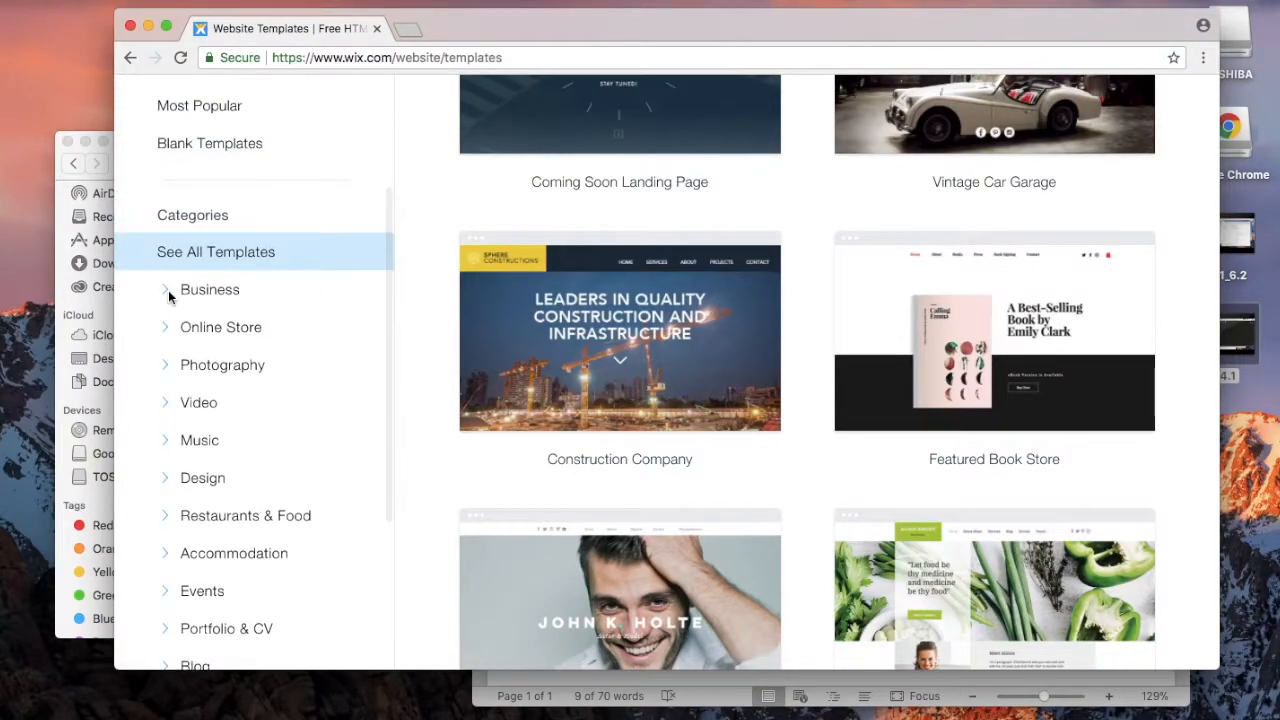
click(168, 290)
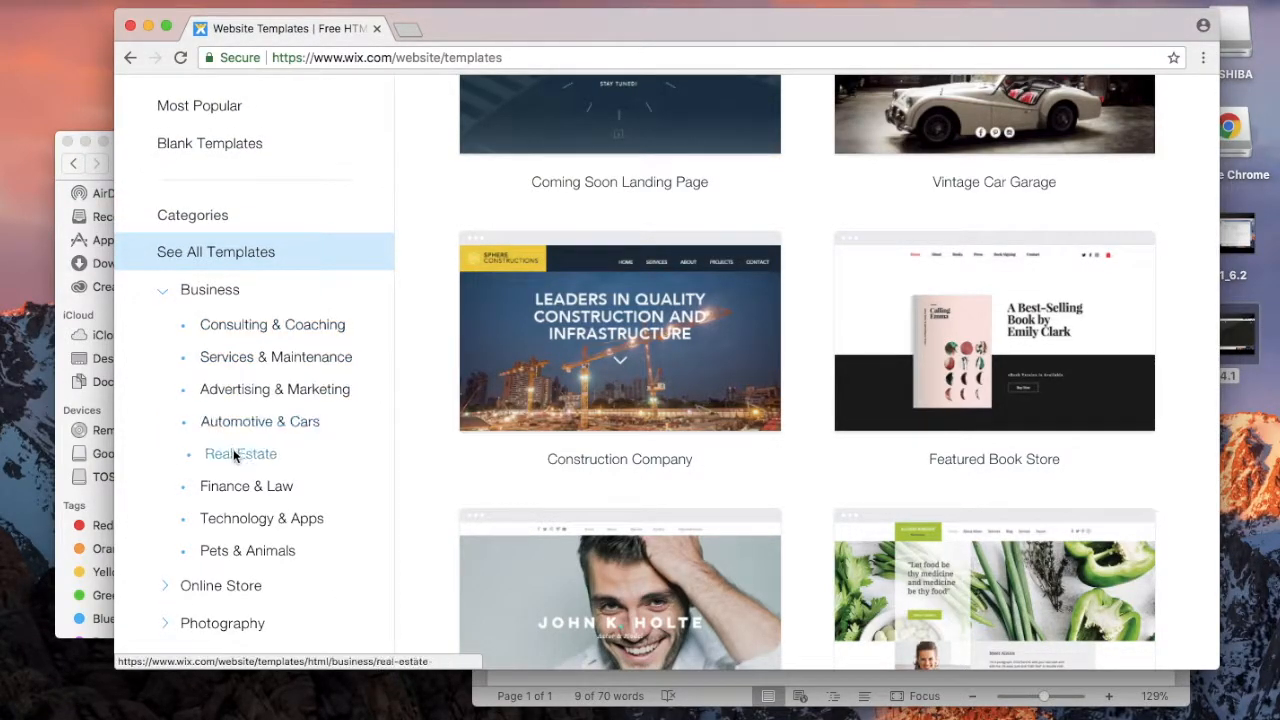
click(255, 362)
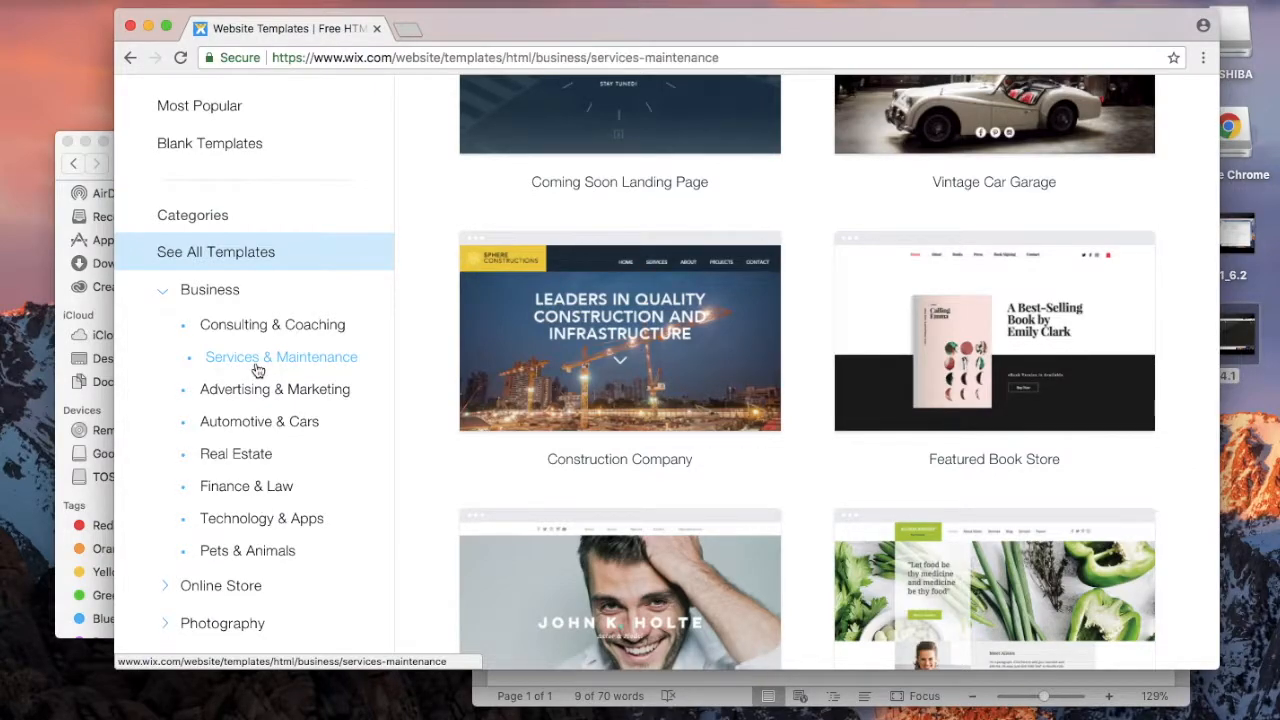
Step: Browse the Services & Maintenance templates and open Carpentry Service for editing
scroll(704, 411, down, 5)
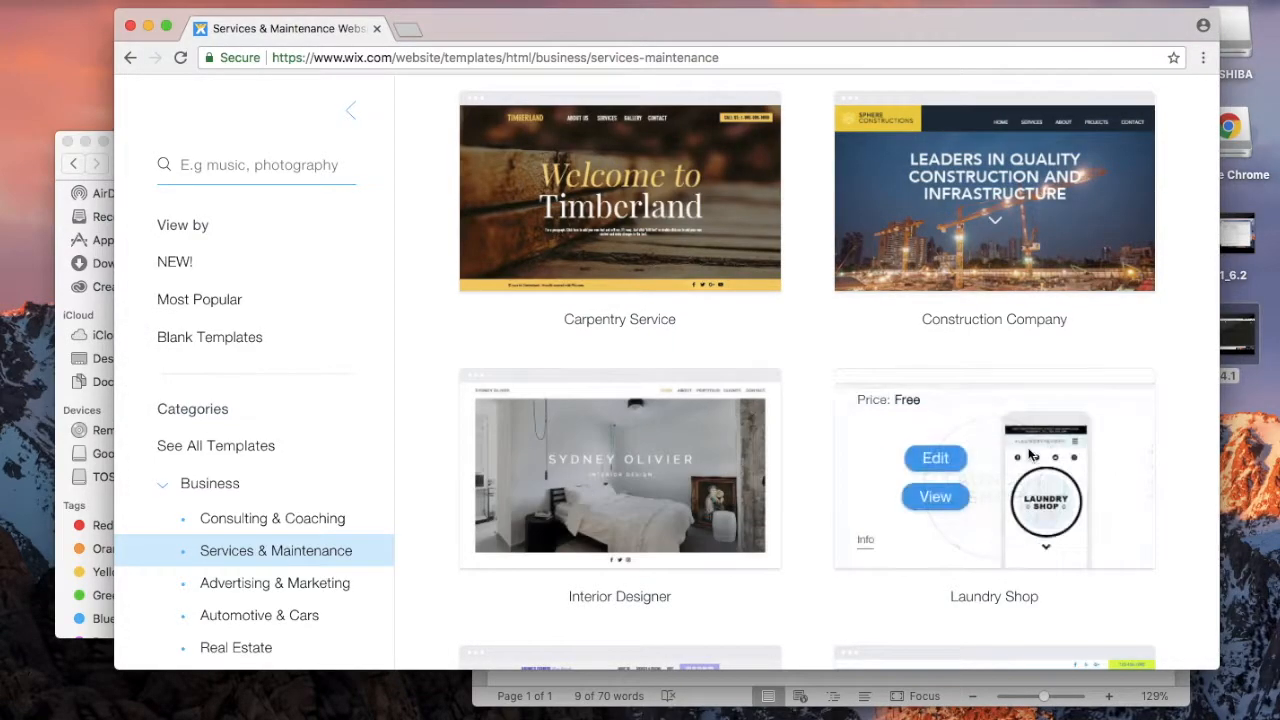
scroll(1028, 450, down, 5)
scroll(1028, 447, up, 10)
scroll(1028, 447, down, 1)
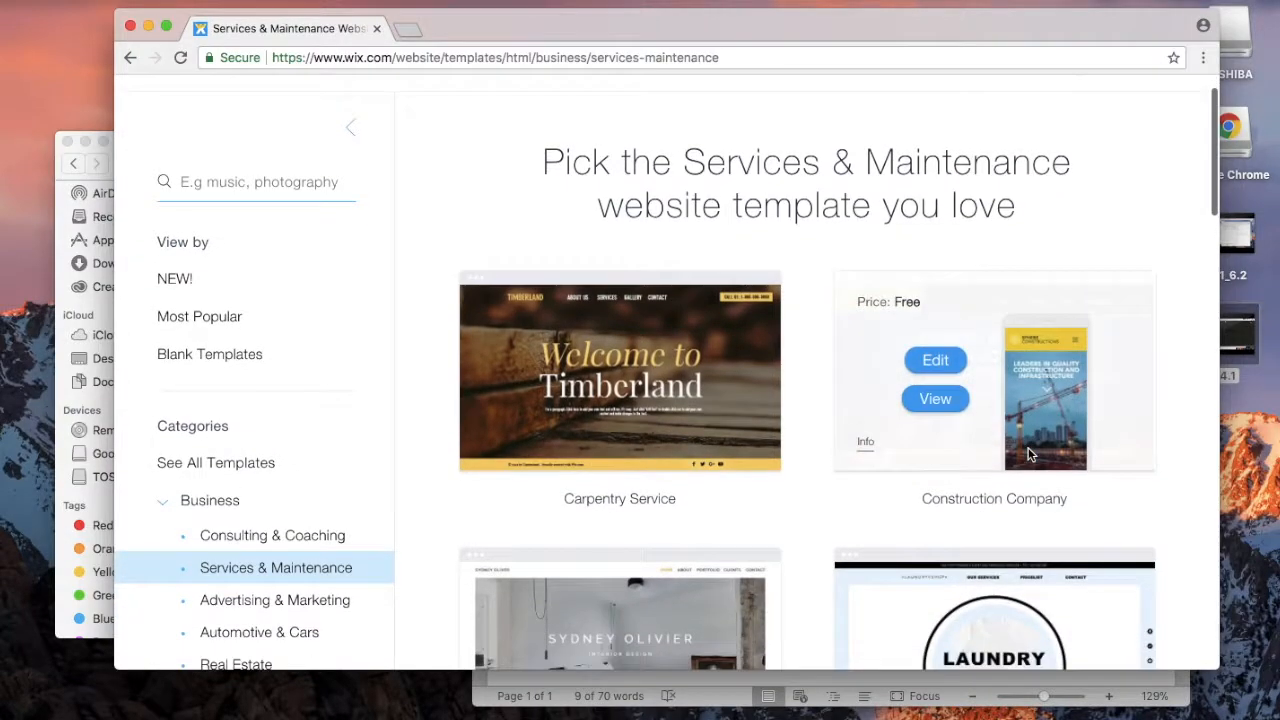
scroll(732, 407, down, 10)
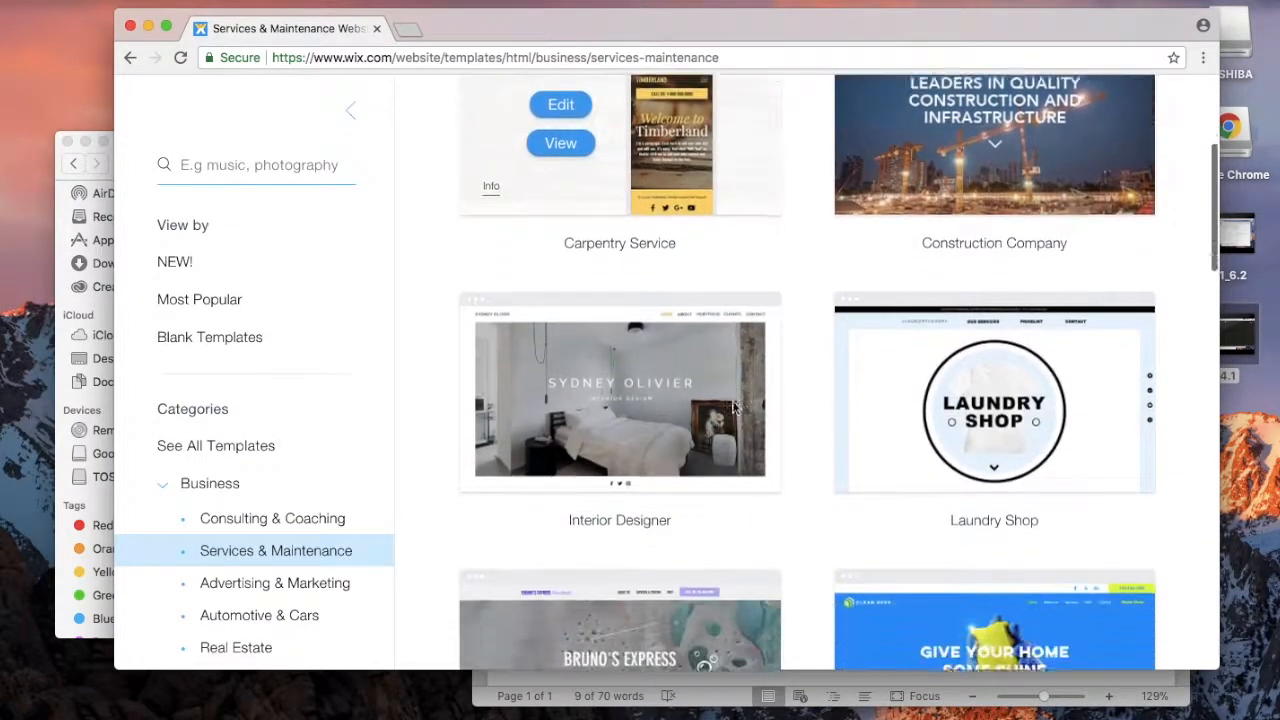
scroll(732, 407, down, 3)
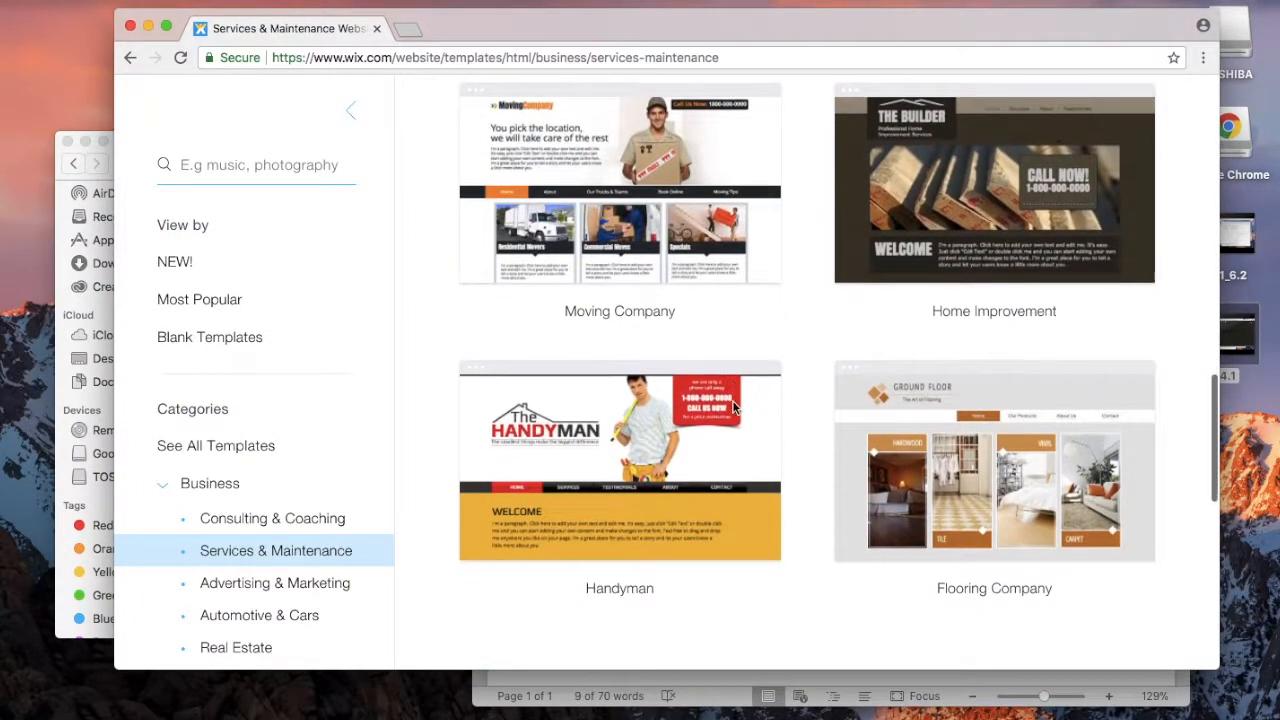
scroll(732, 407, up, 10)
mouse_move(652, 432)
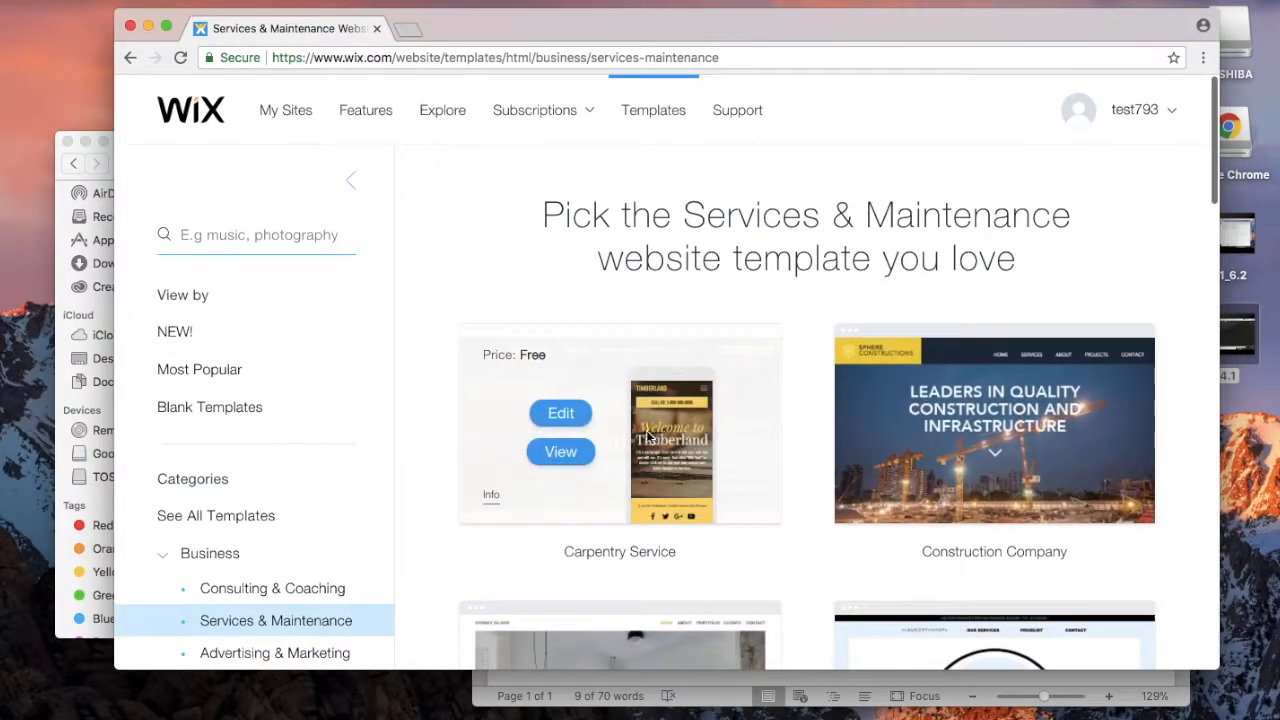
click(561, 413)
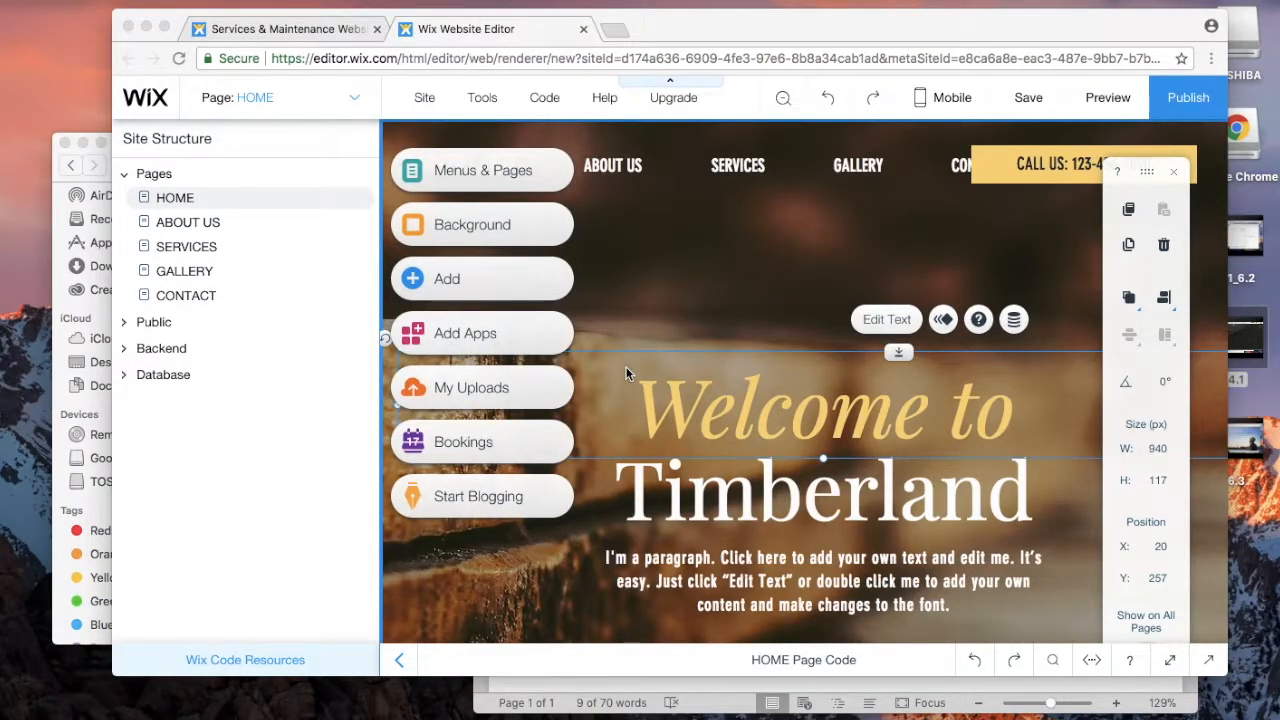
Step: Focus the loaded editor showing the 'Welcome to Timberland' home page
click(753, 497)
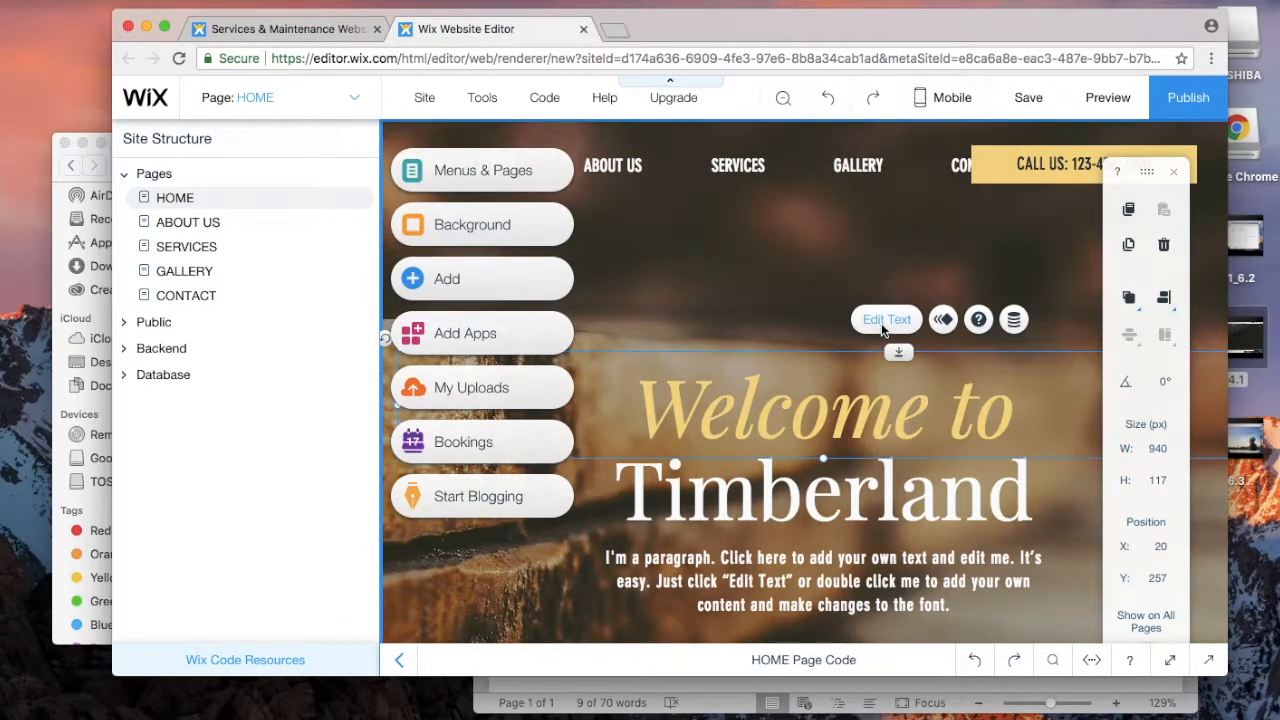
double_click(822, 413)
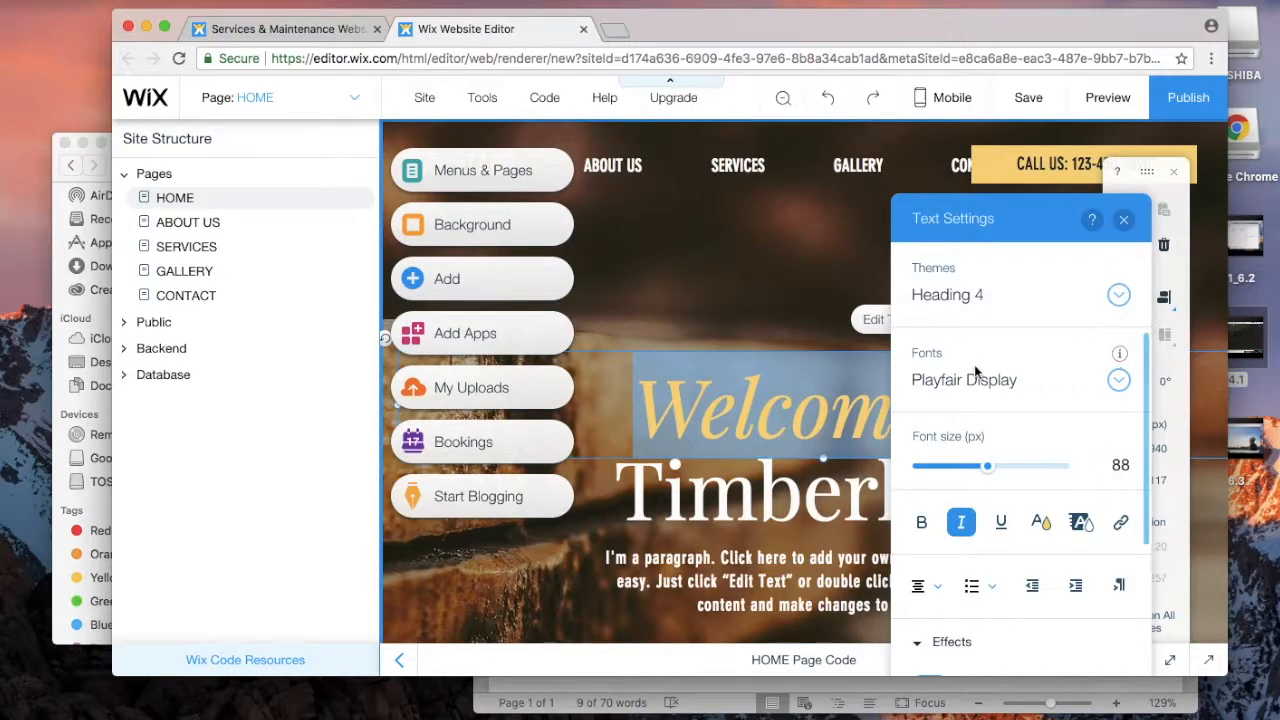
scroll(993, 386, down, 2)
scroll(993, 386, down, 1)
scroll(995, 393, up, 3)
click(832, 400)
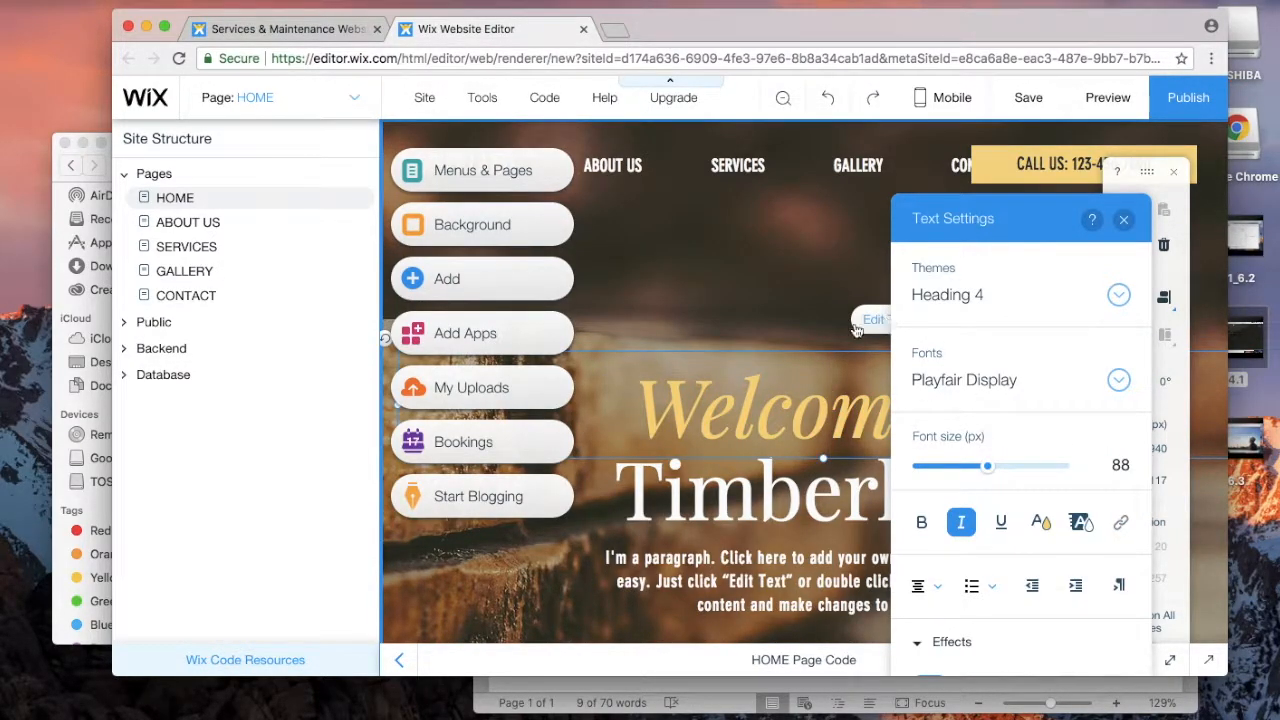
click(1123, 219)
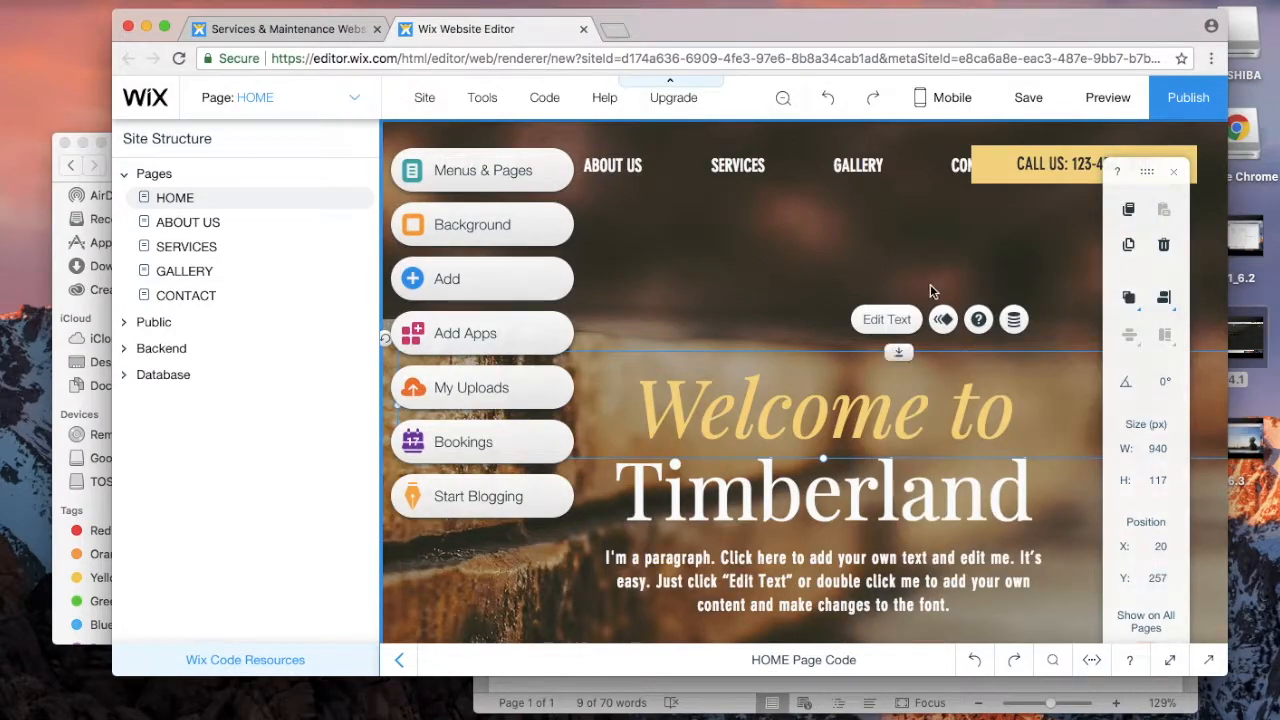
click(872, 320)
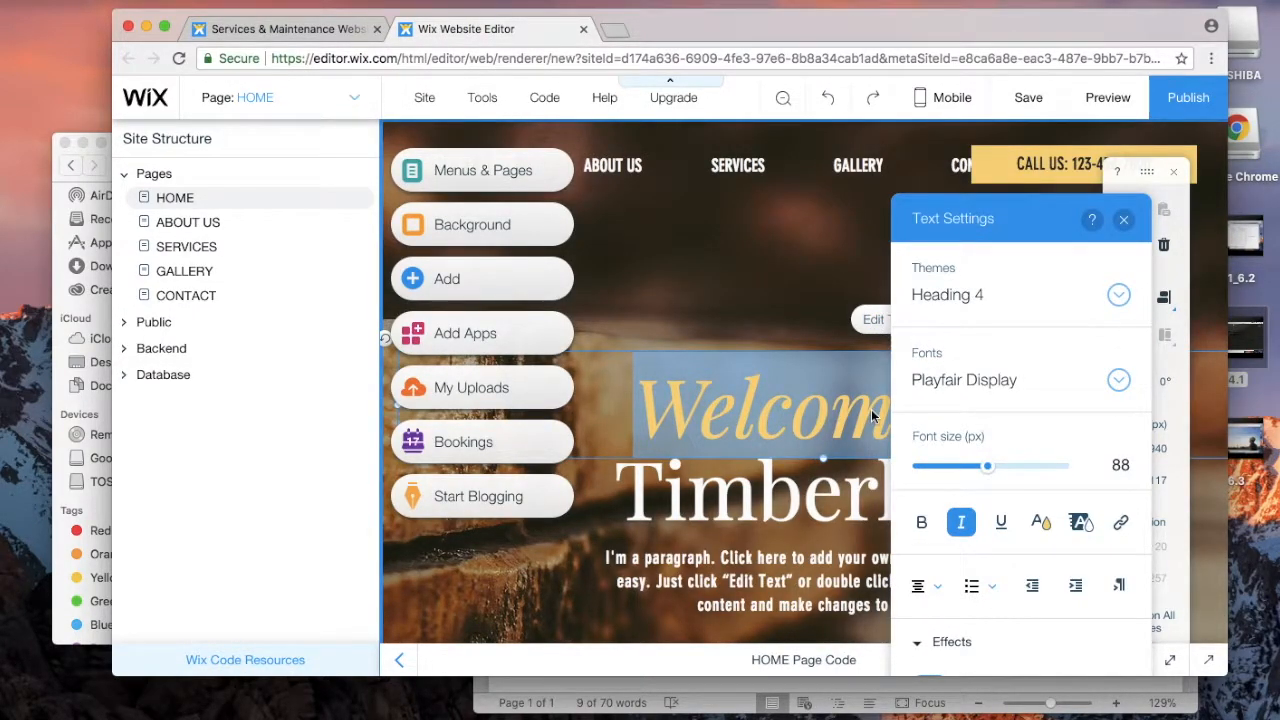
text(Hello)
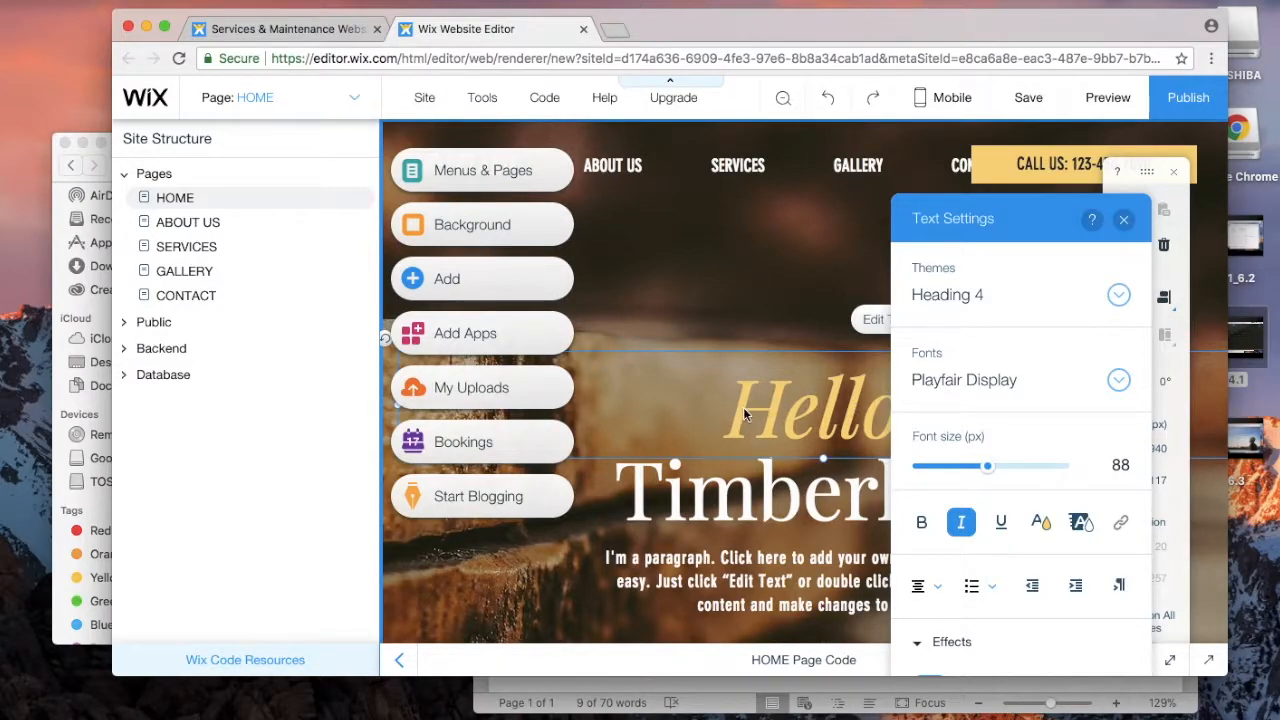
scroll(743, 407, down, 1)
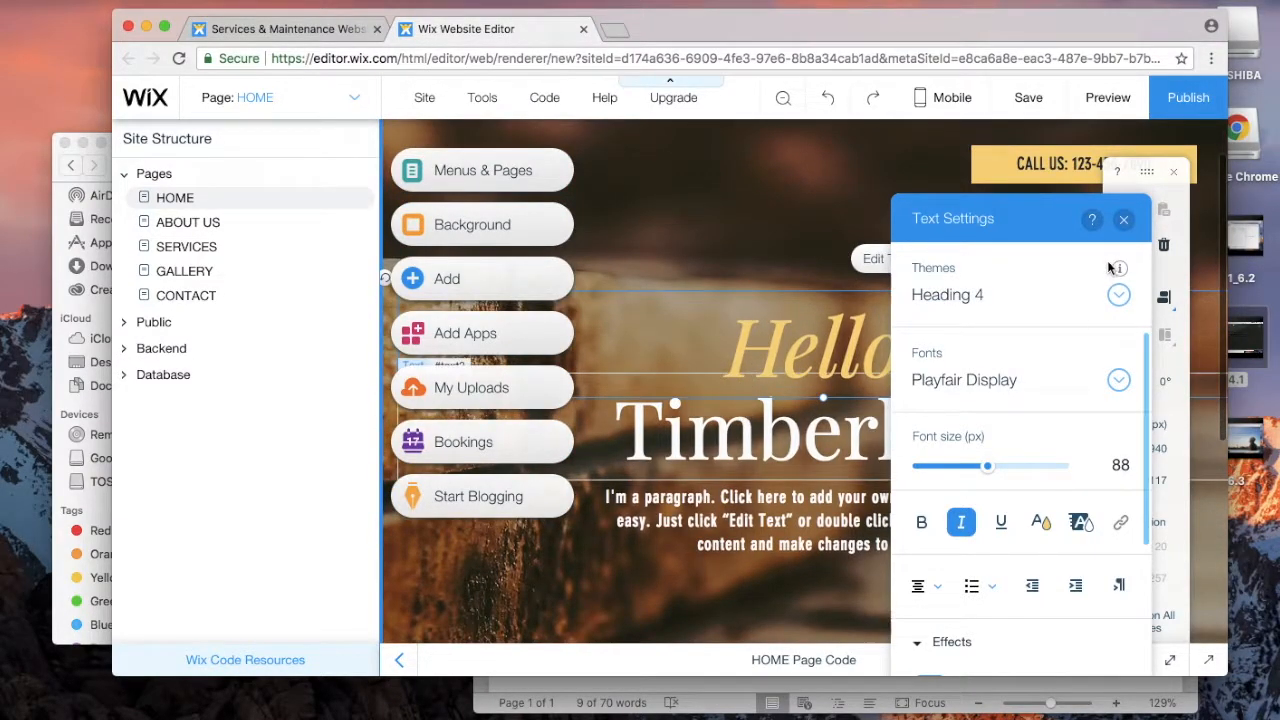
click(1124, 221)
scroll(964, 291, down, 3)
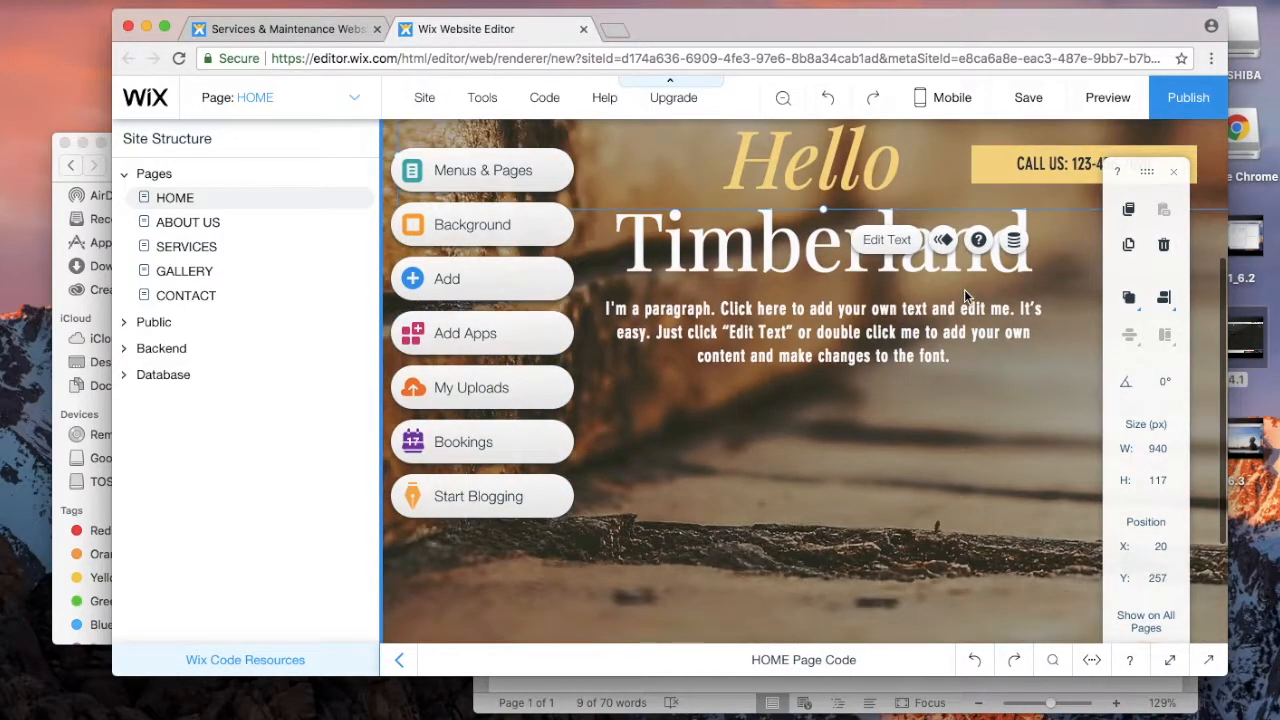
drag(878, 347, 873, 444)
scroll(873, 444, down, 3)
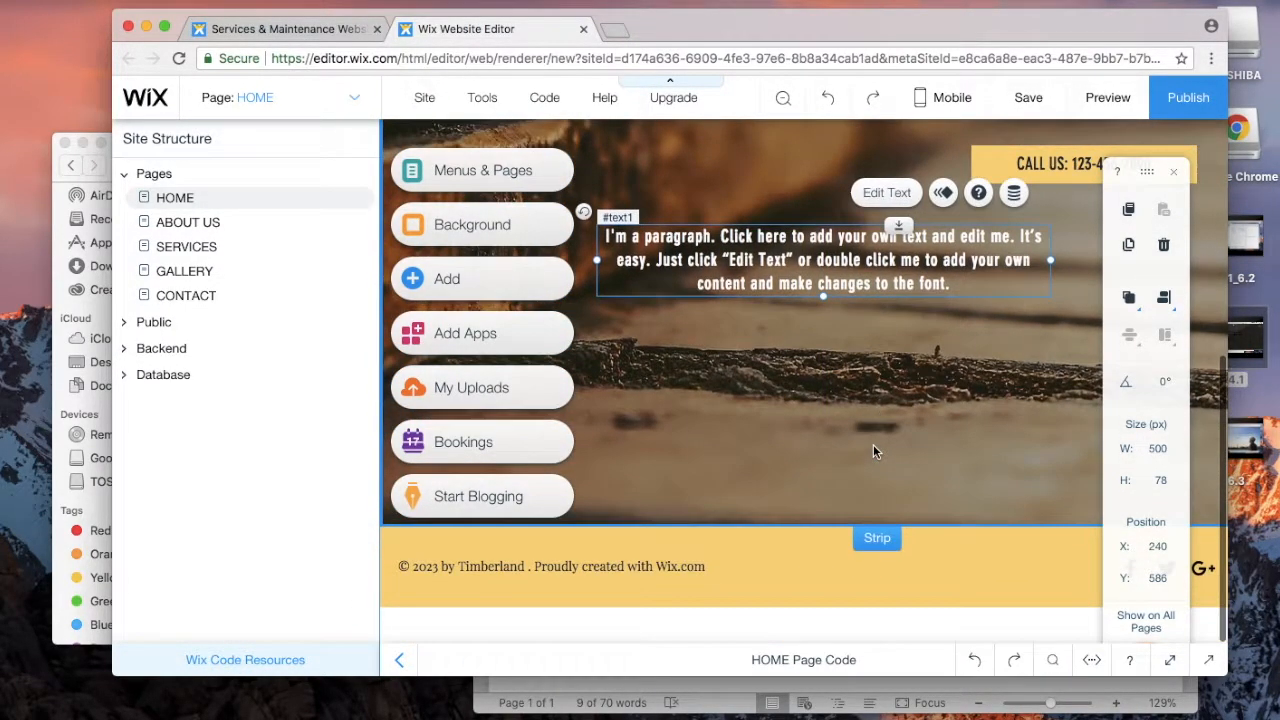
scroll(873, 445, up, 5)
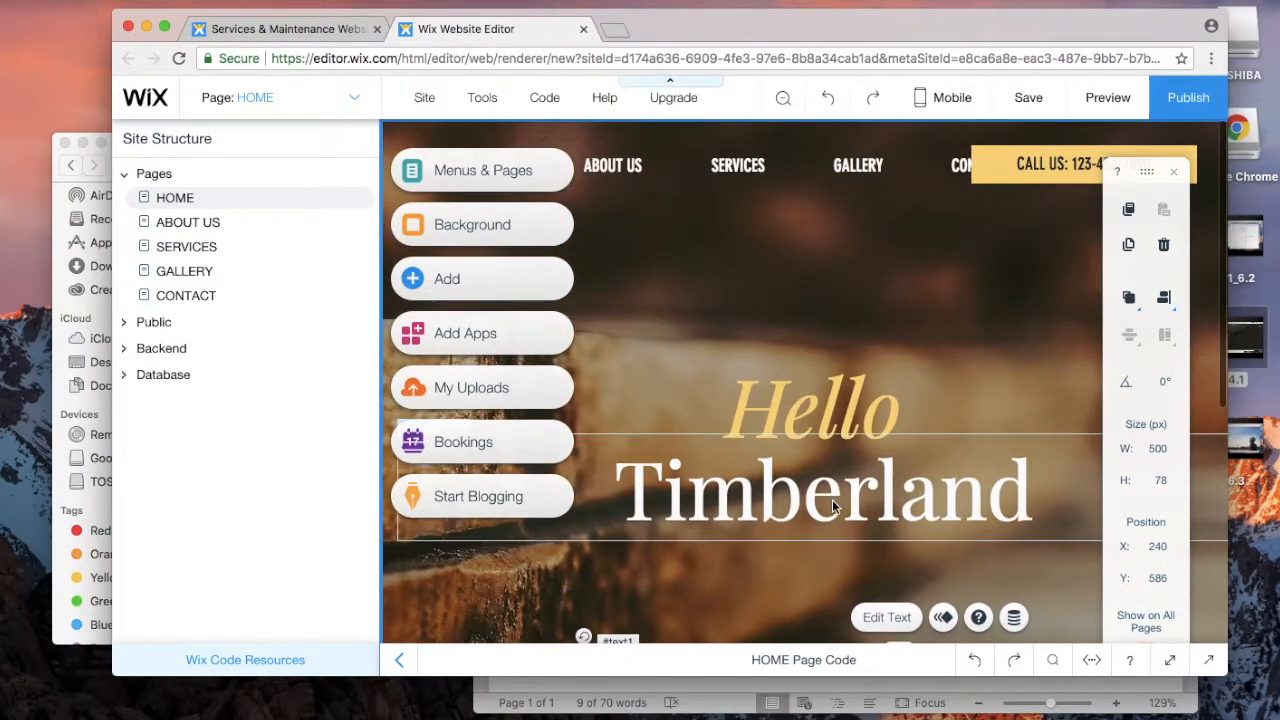
drag(837, 499, 836, 549)
drag(833, 420, 824, 450)
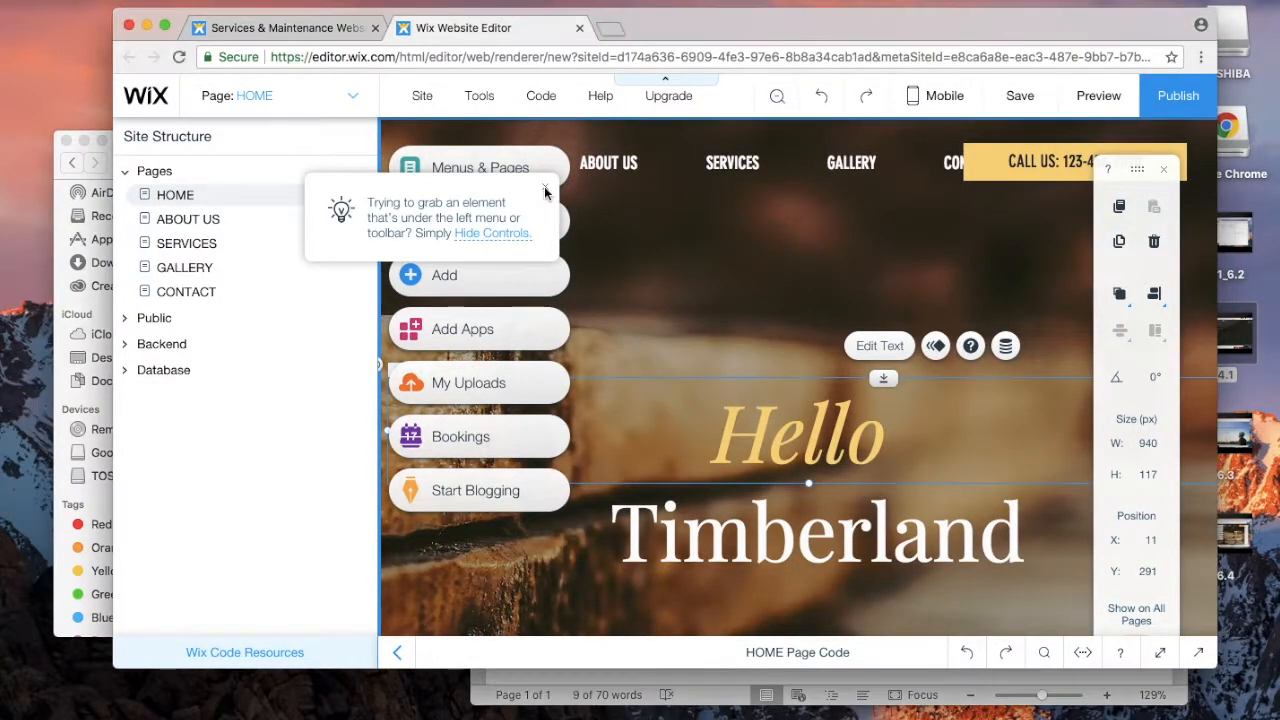
click(545, 191)
scroll(723, 346, down, 5)
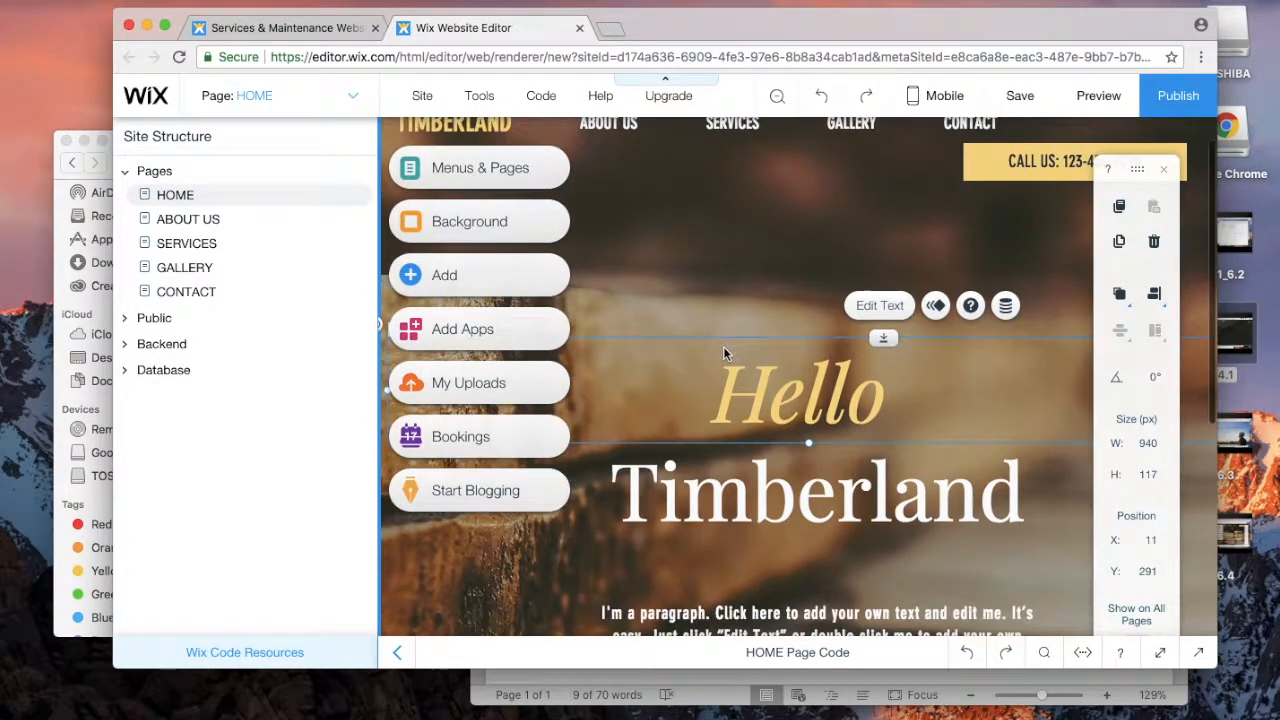
scroll(724, 353, up, 5)
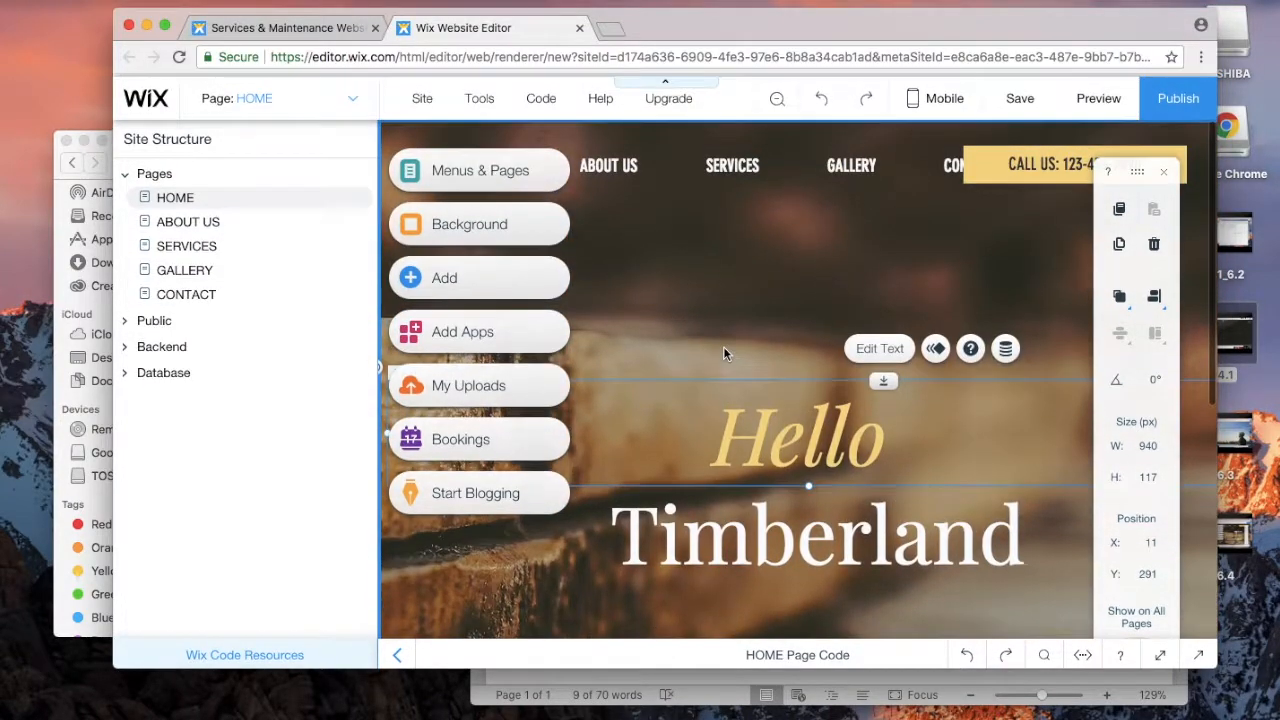
scroll(724, 352, down, 3)
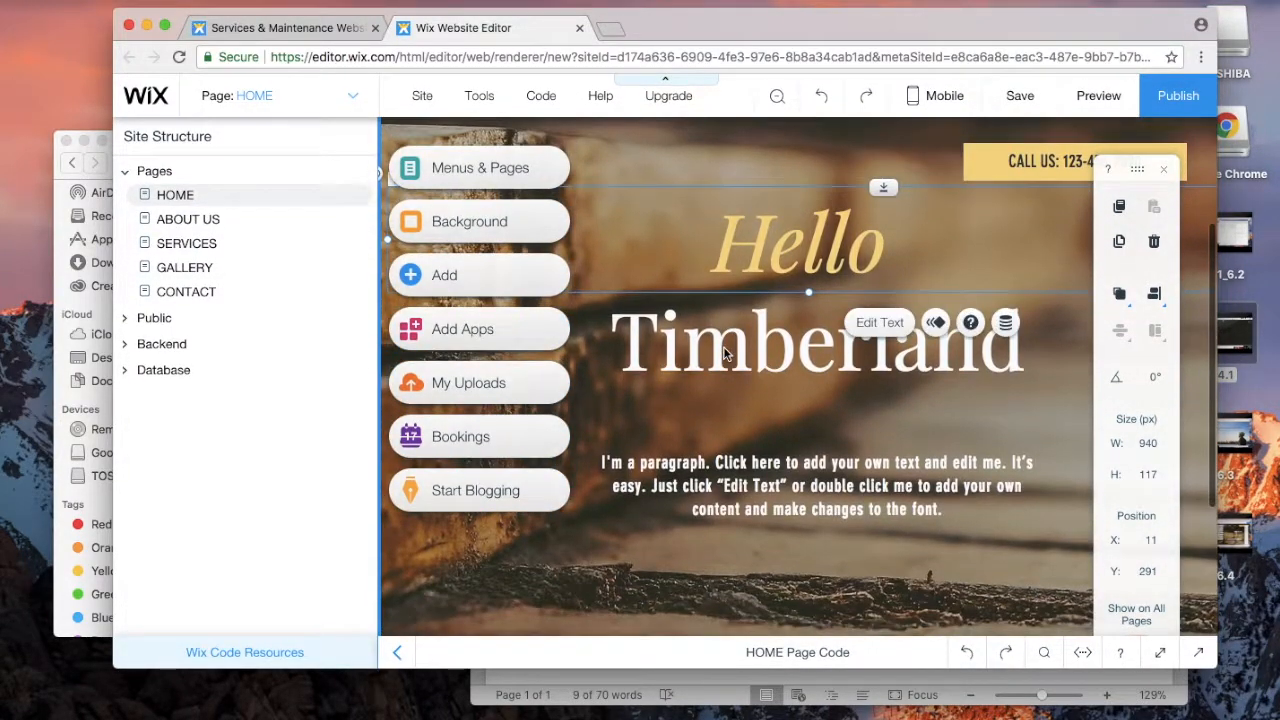
scroll(724, 352, up, 4)
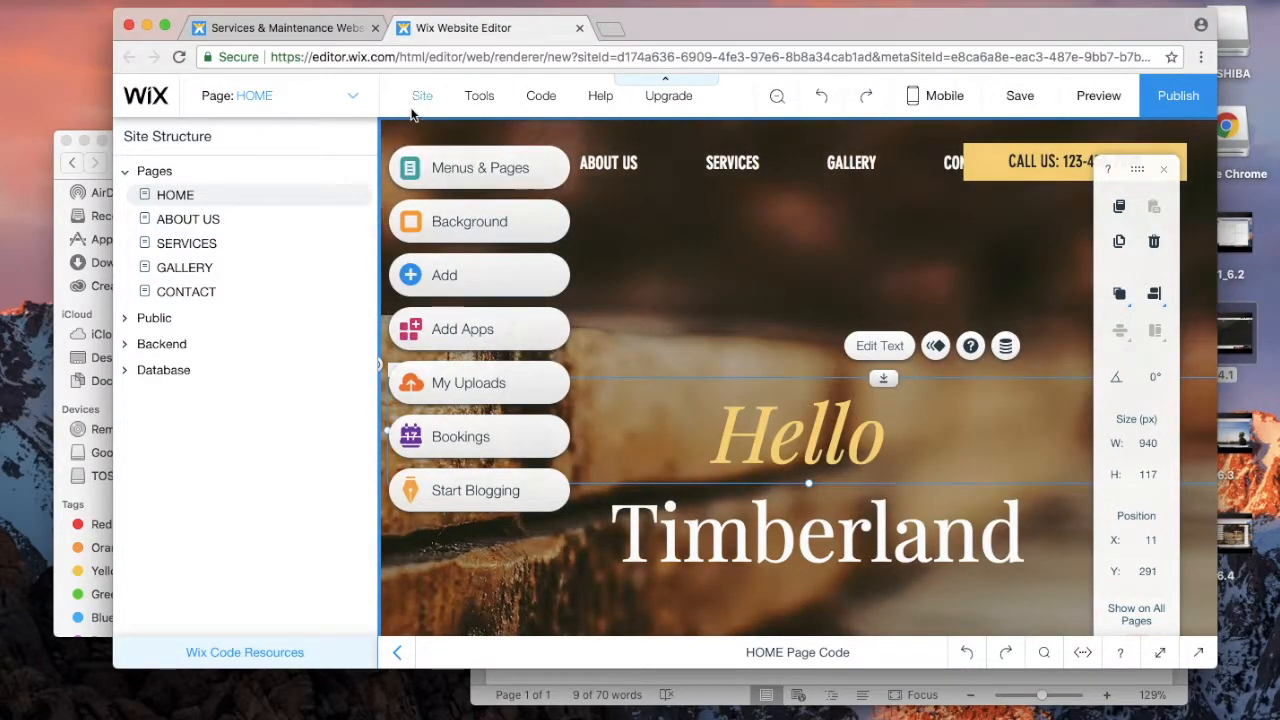
Step: Switch the editor to the ABOUT US page, then to the SERVICES page
click(356, 99)
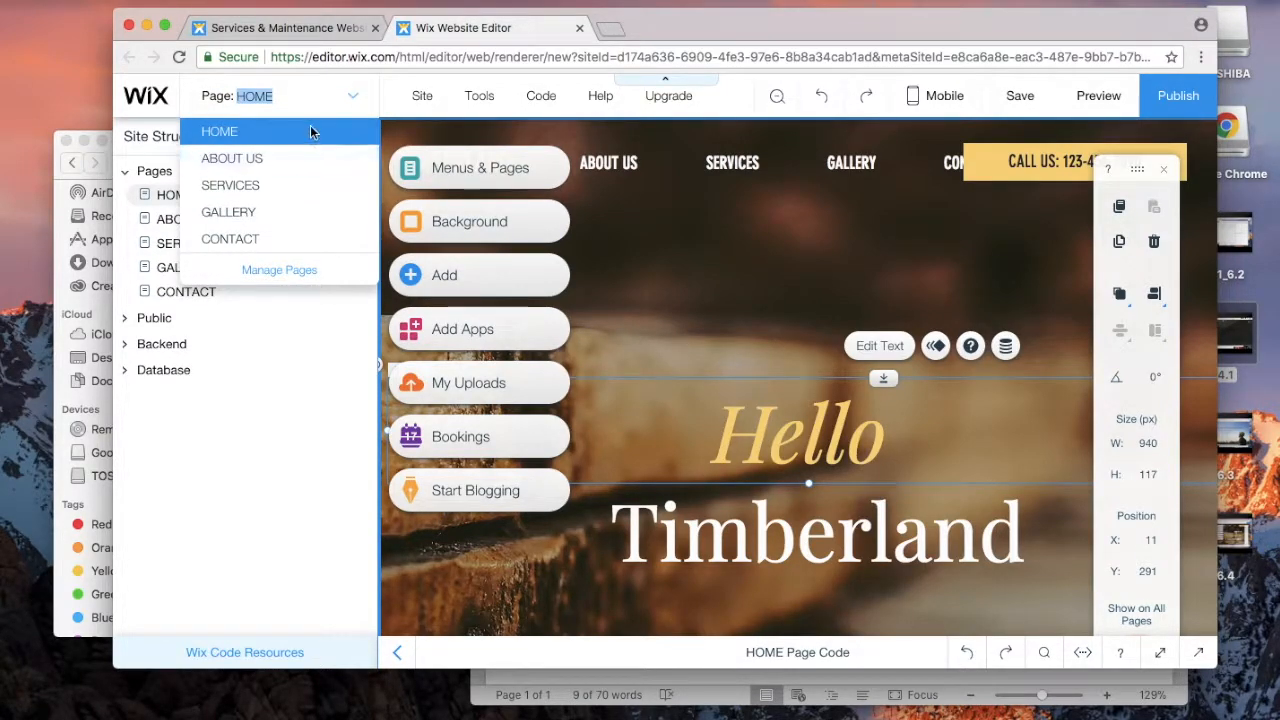
click(236, 160)
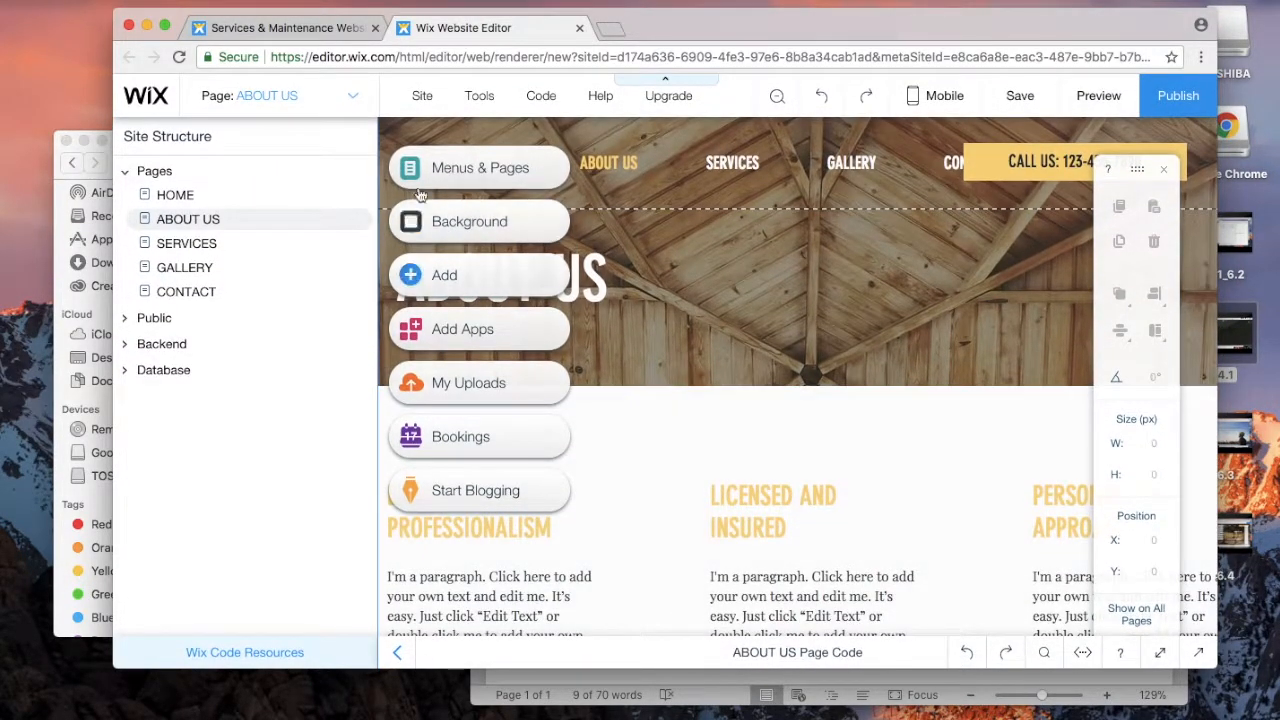
click(358, 101)
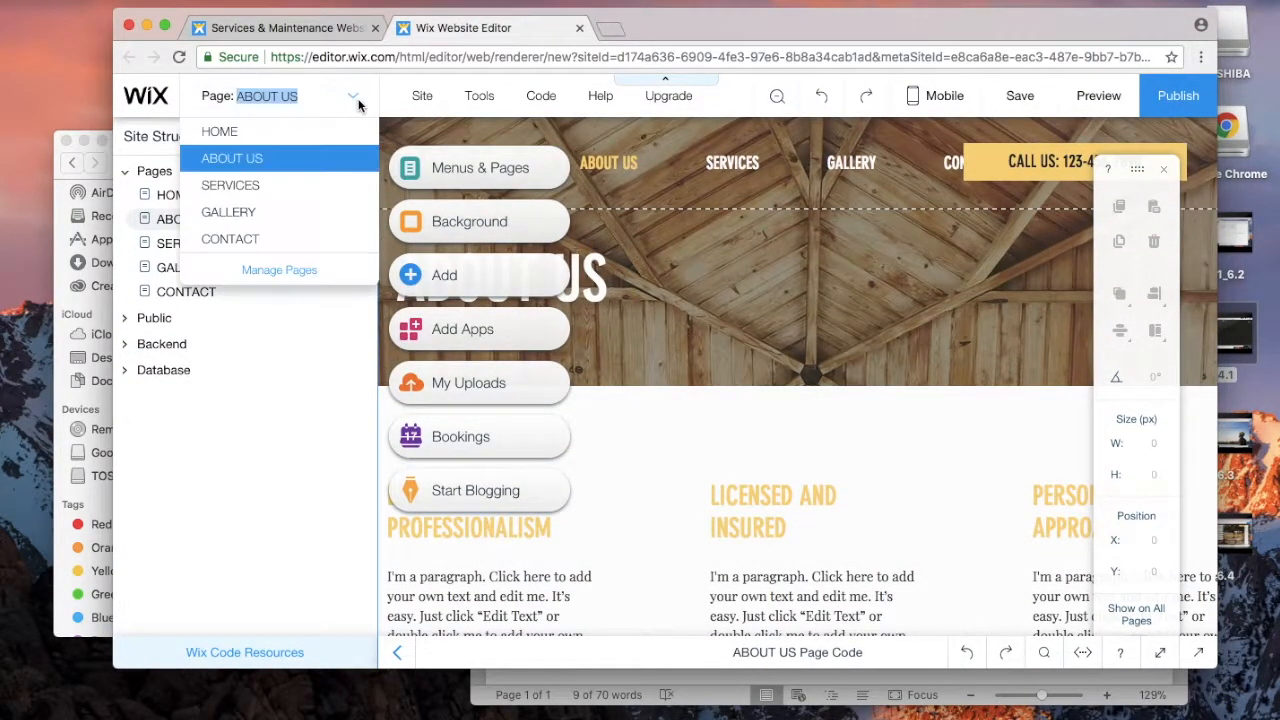
click(245, 187)
scroll(812, 385, down, 1)
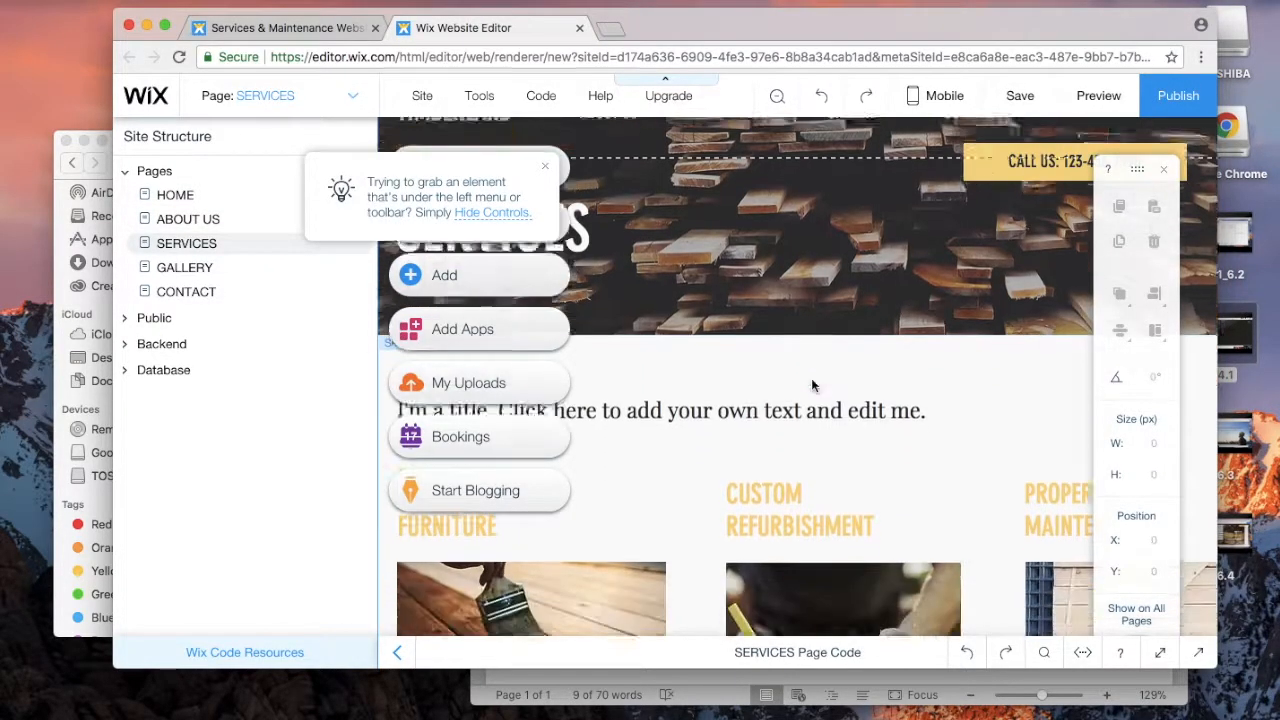
scroll(812, 385, down, 10)
scroll(812, 385, up, 12)
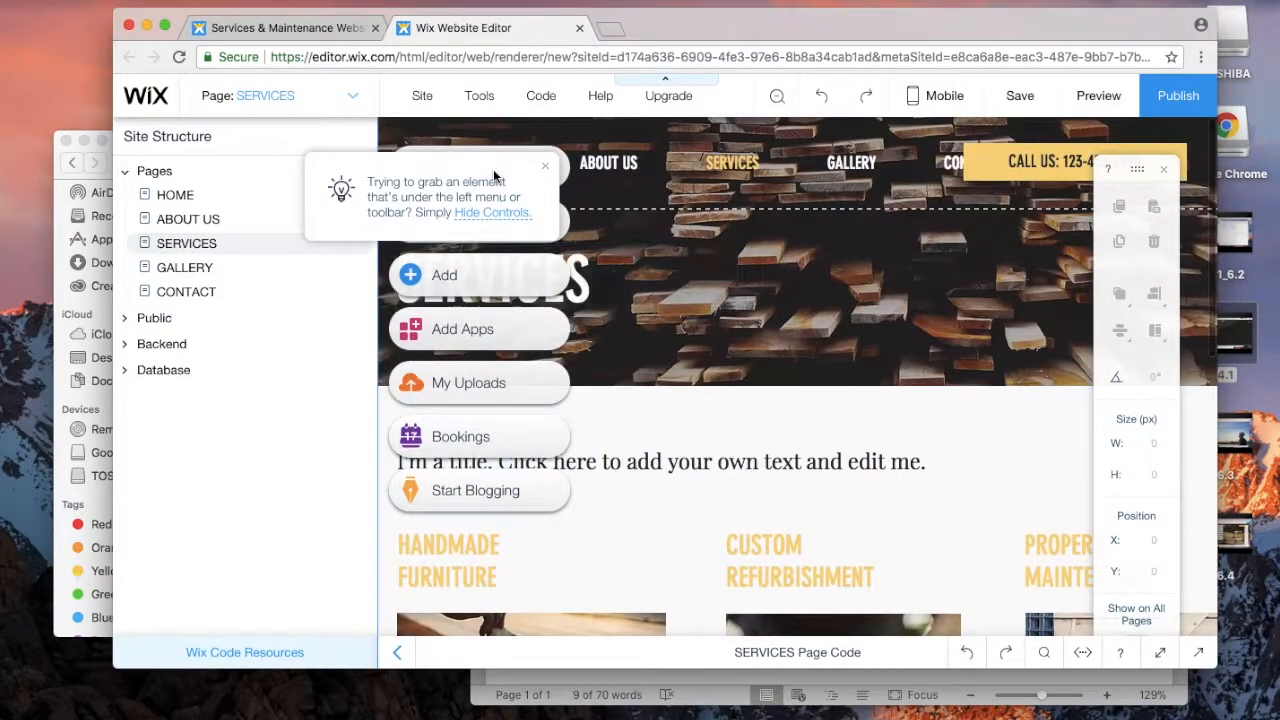
Step: Dismiss the element-grabbing hint and open the GALLERY page for editing
click(544, 166)
click(353, 97)
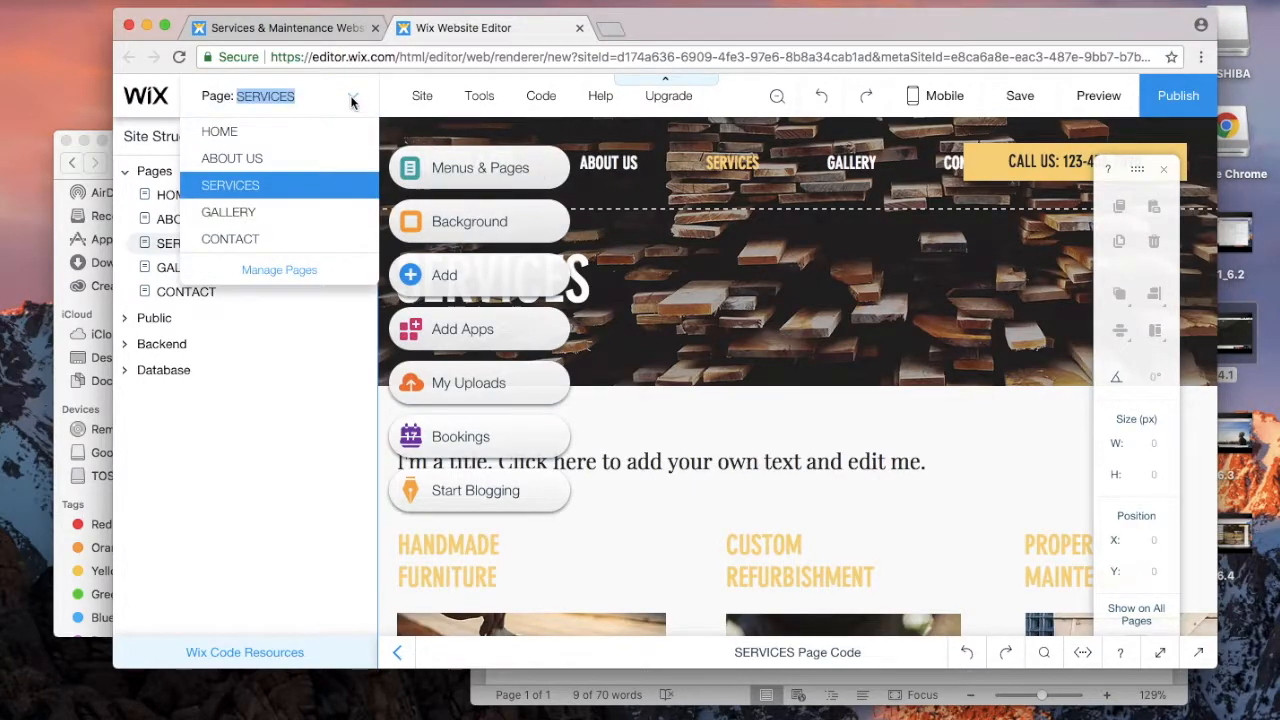
click(277, 211)
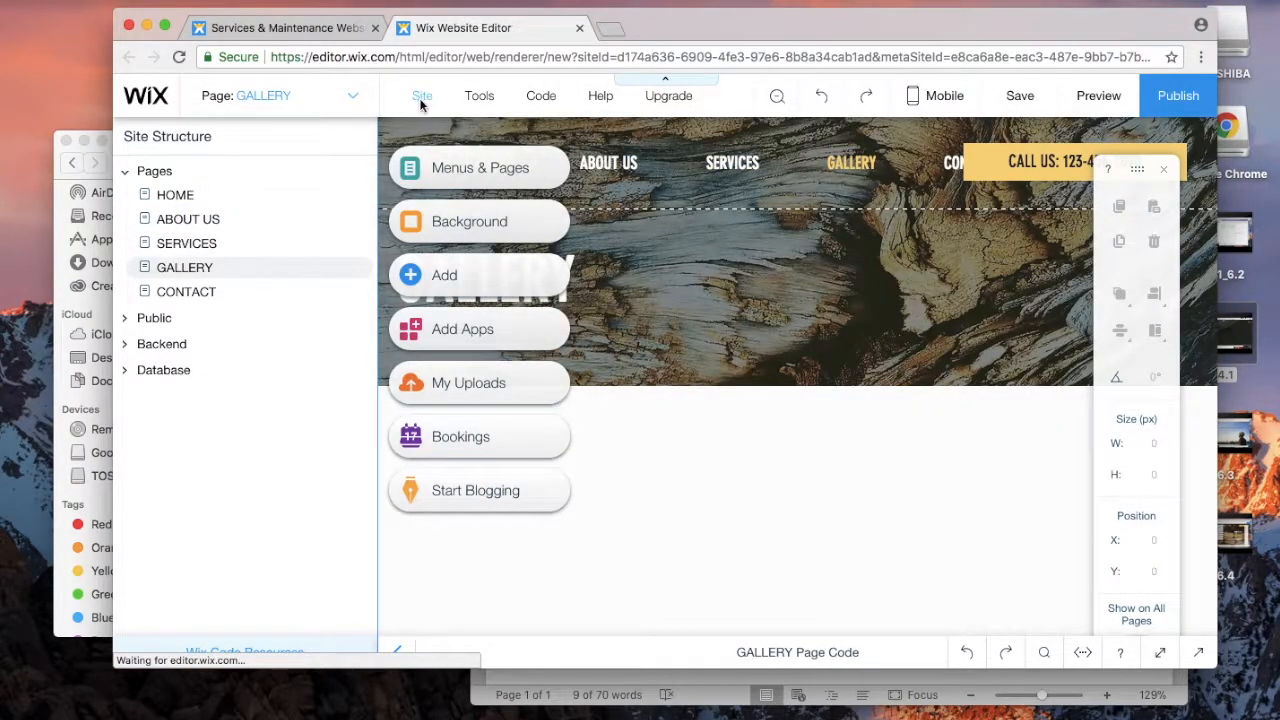
mouse_move(421, 100)
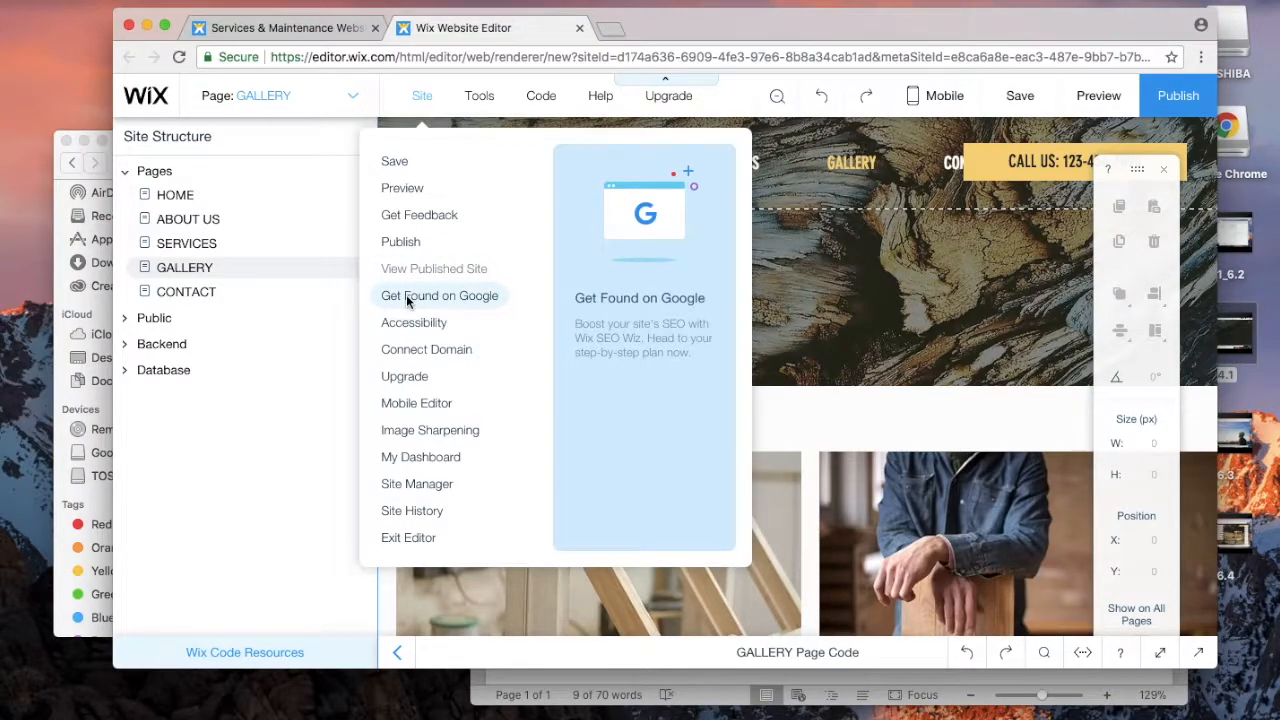
mouse_move(481, 97)
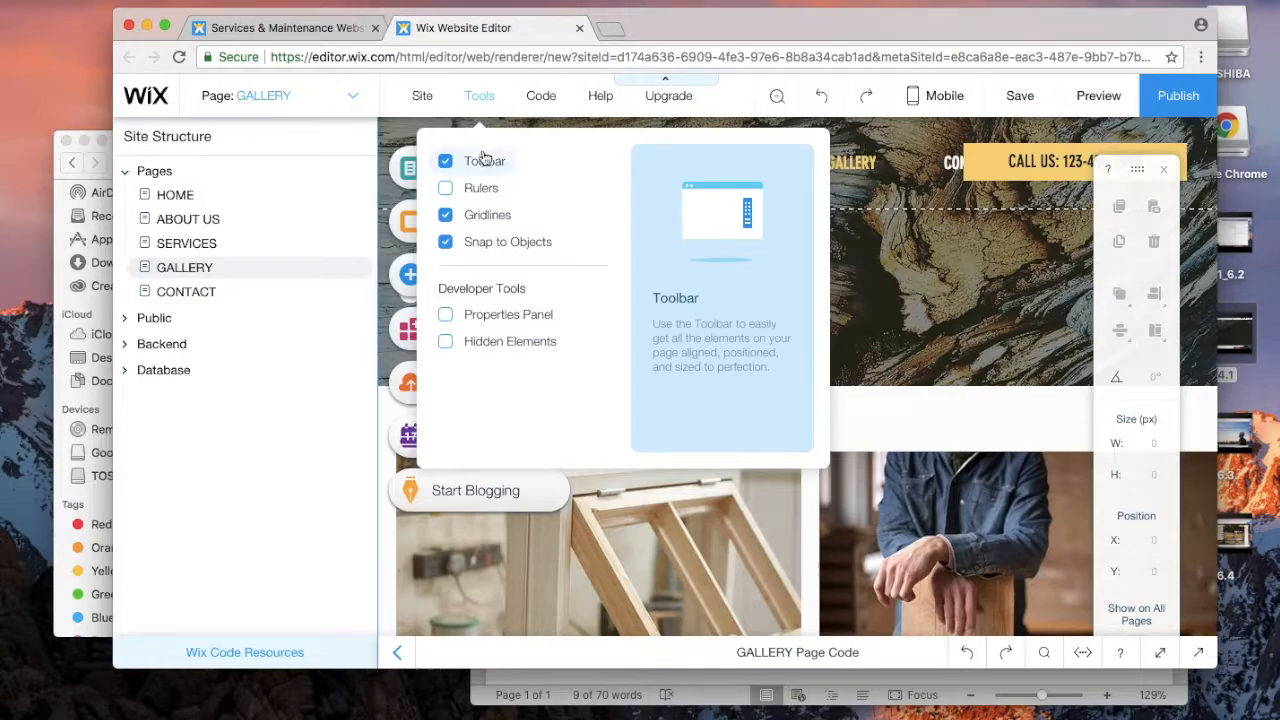
click(446, 189)
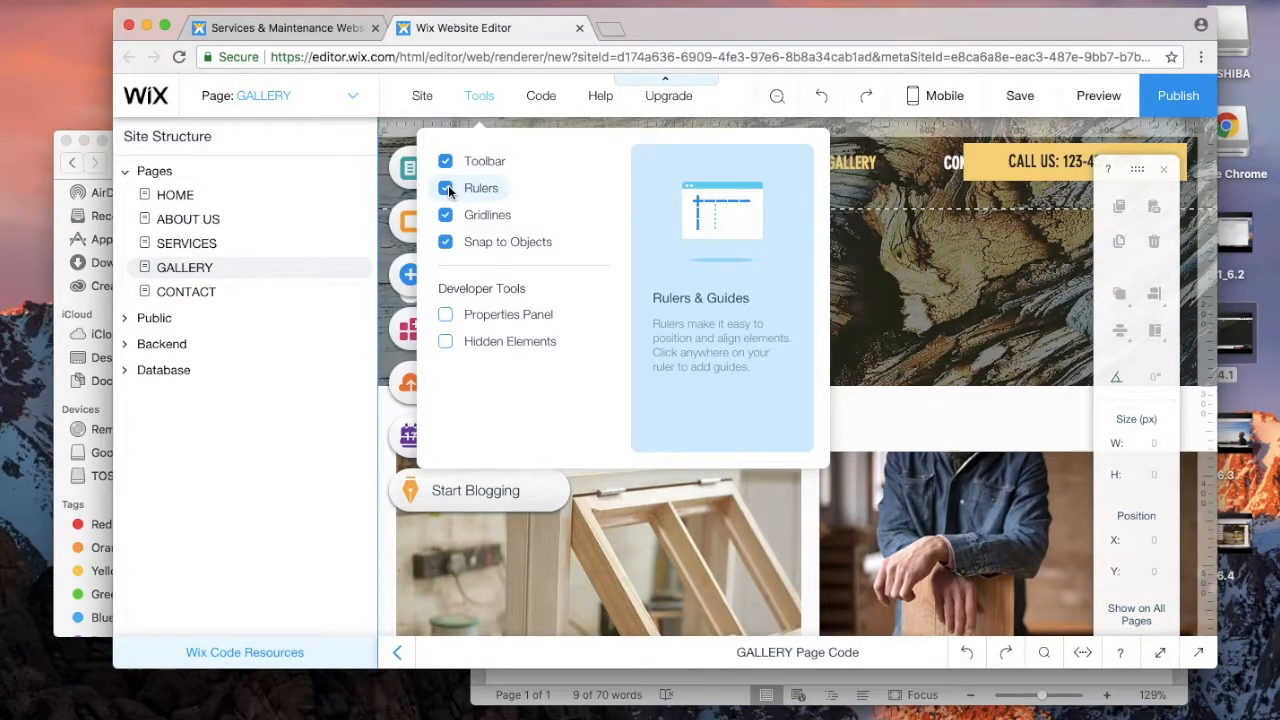
click(447, 187)
click(447, 164)
click(447, 164)
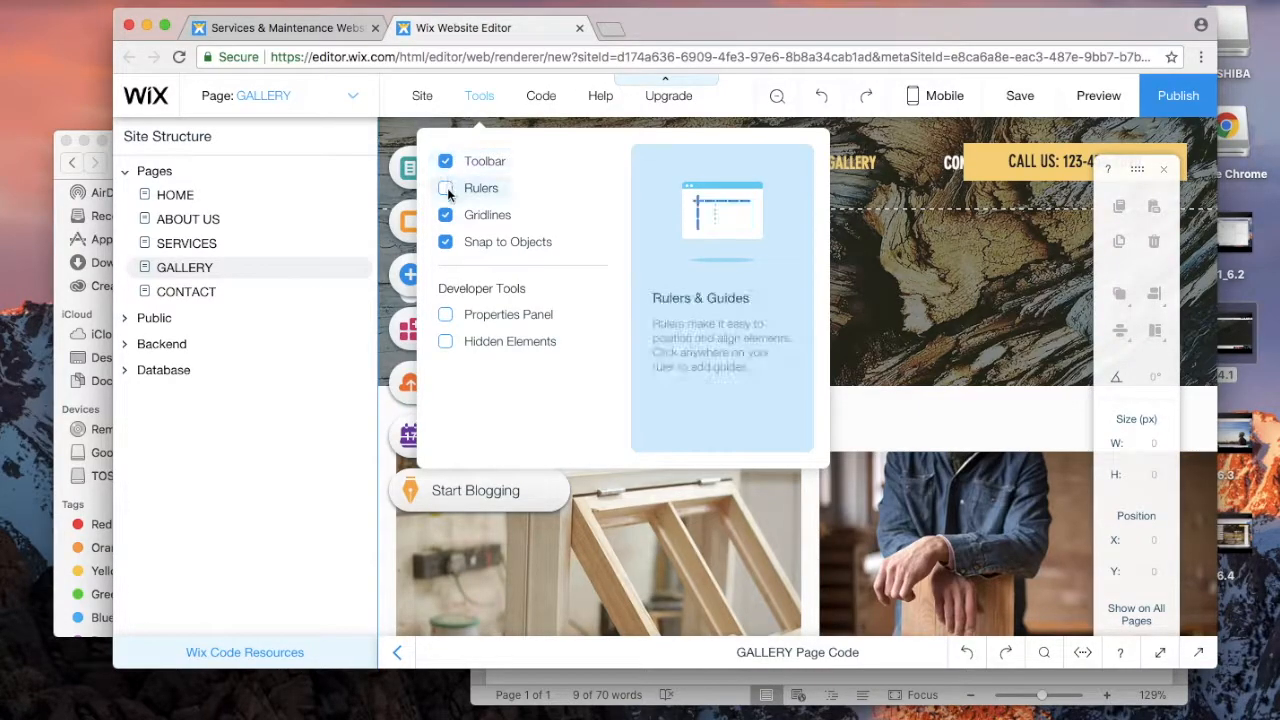
click(445, 218)
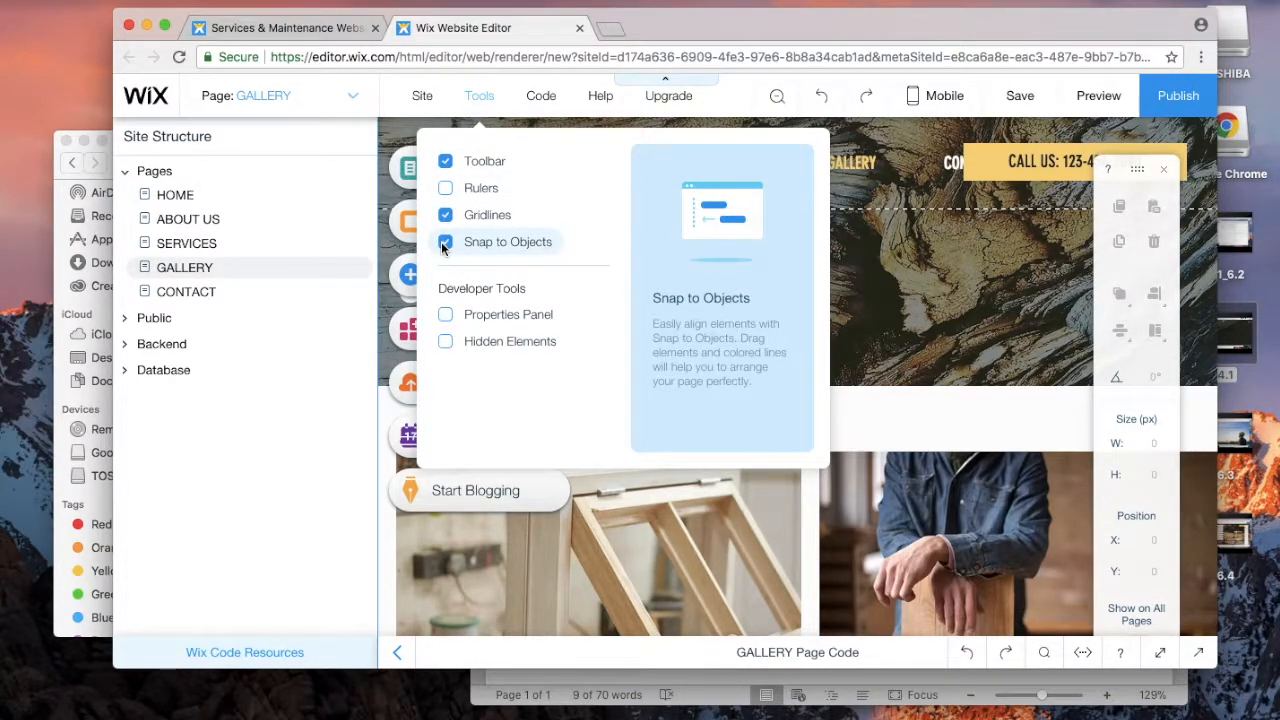
click(446, 316)
click(446, 318)
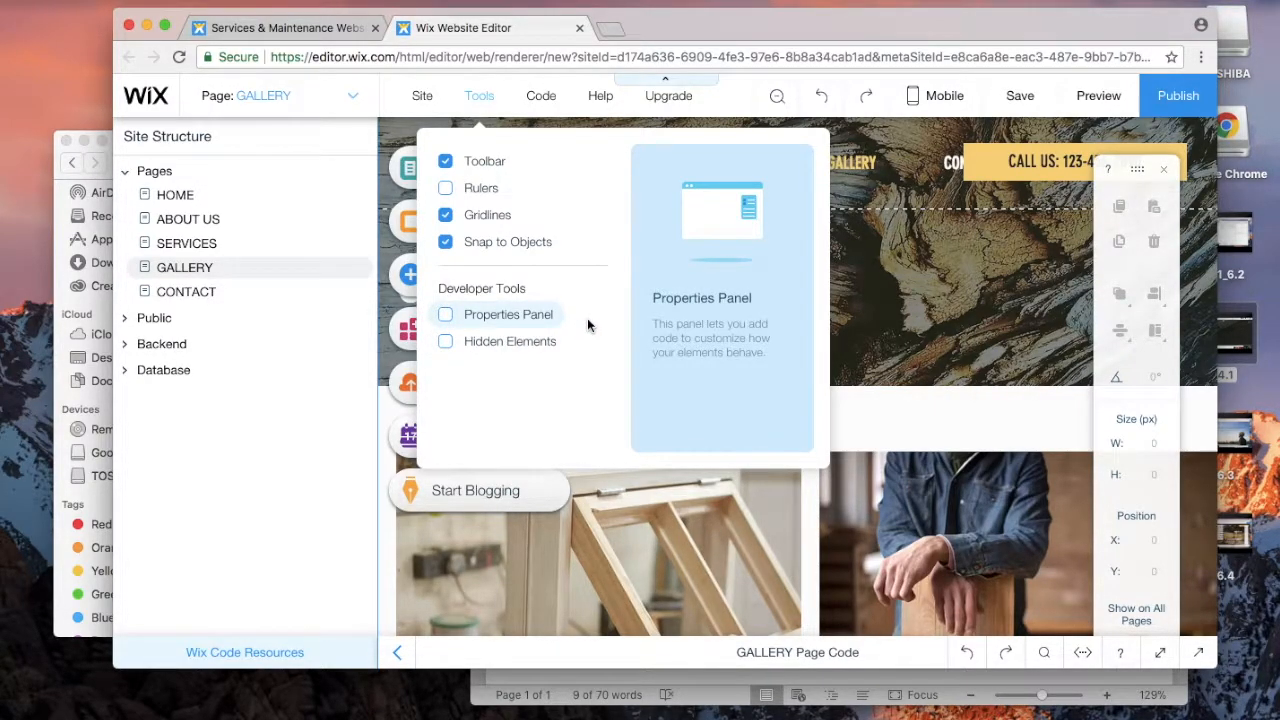
mouse_move(543, 92)
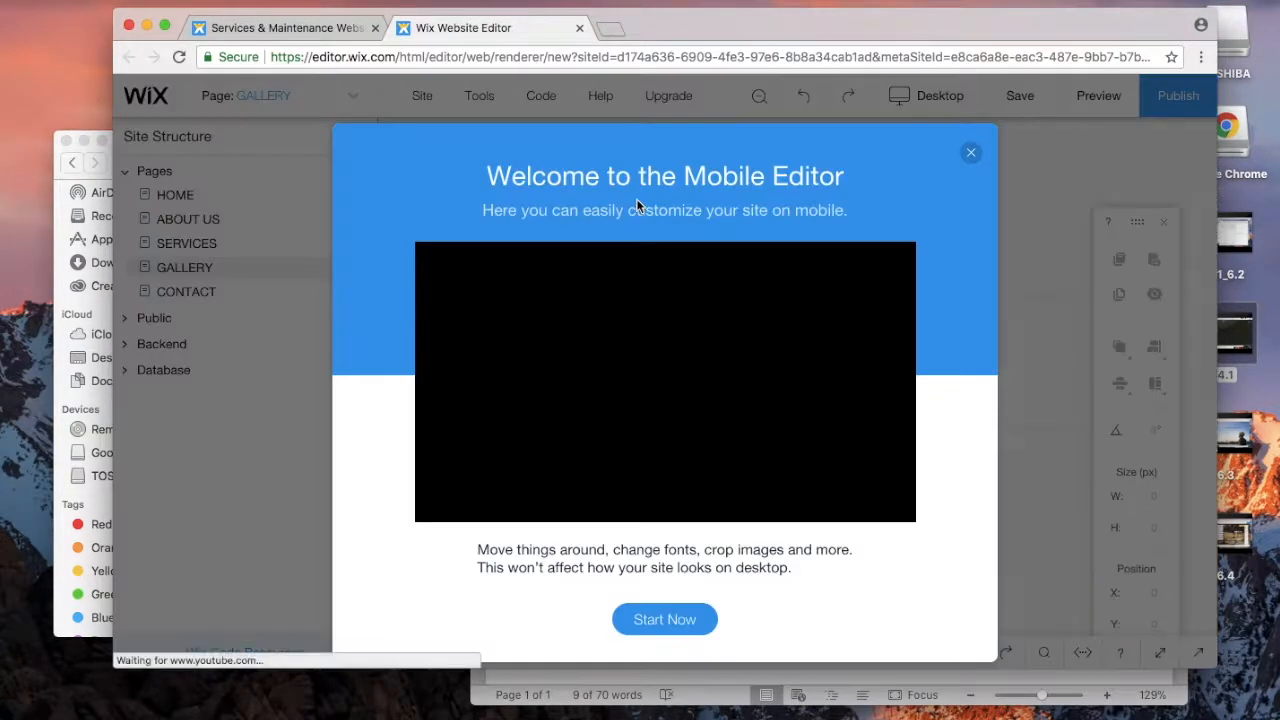
click(971, 152)
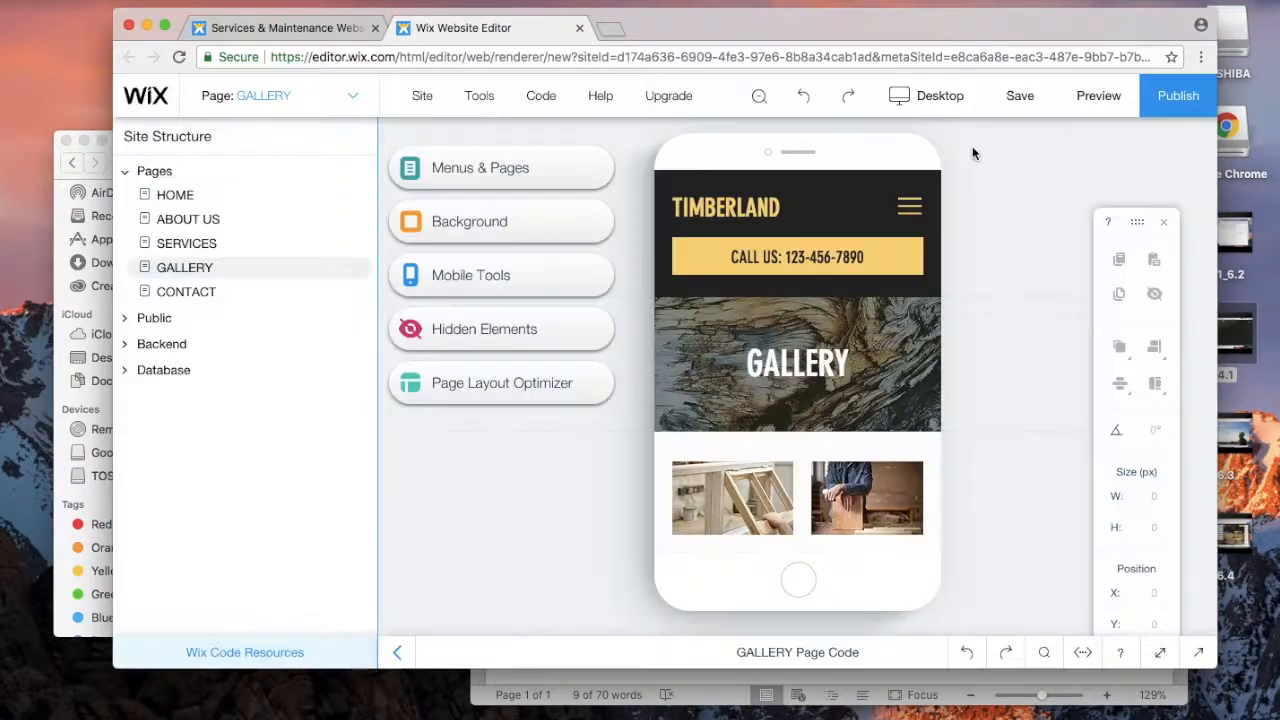
click(940, 100)
click(668, 168)
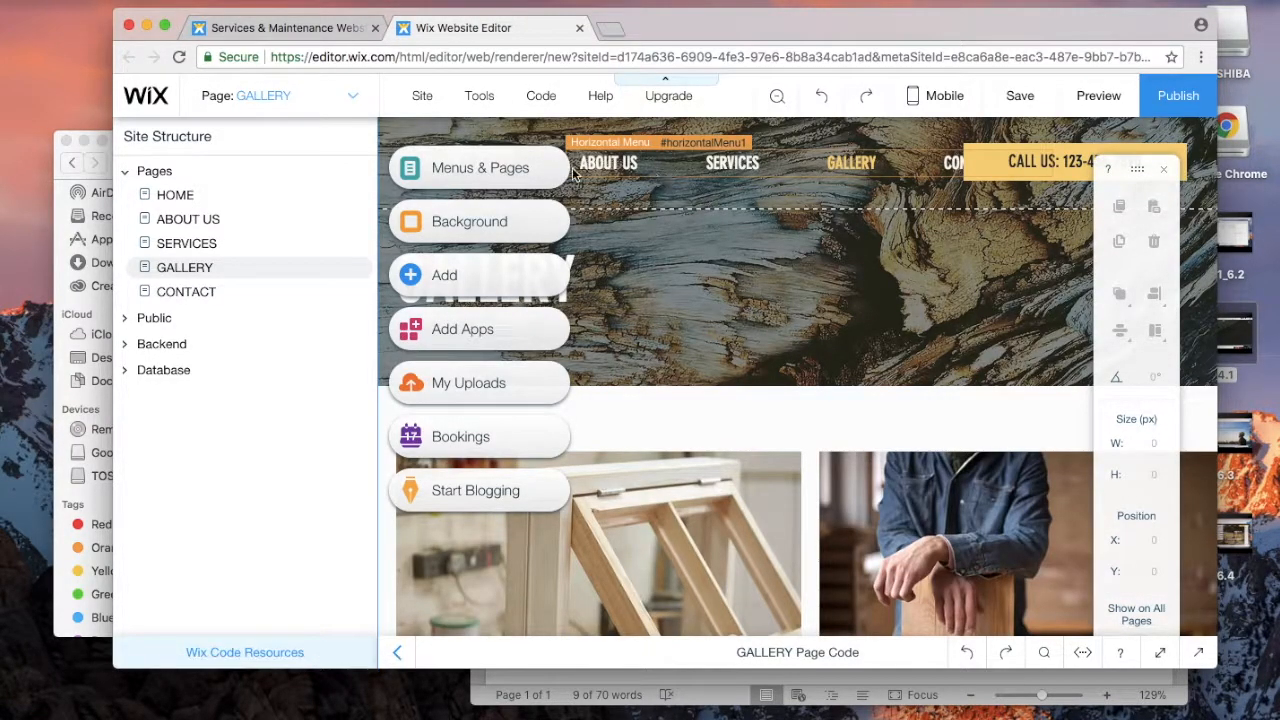
Step: In Menus & Pages, drag GALLERY right below HOME, then view Dynamic Pages and Page Transitions
click(510, 175)
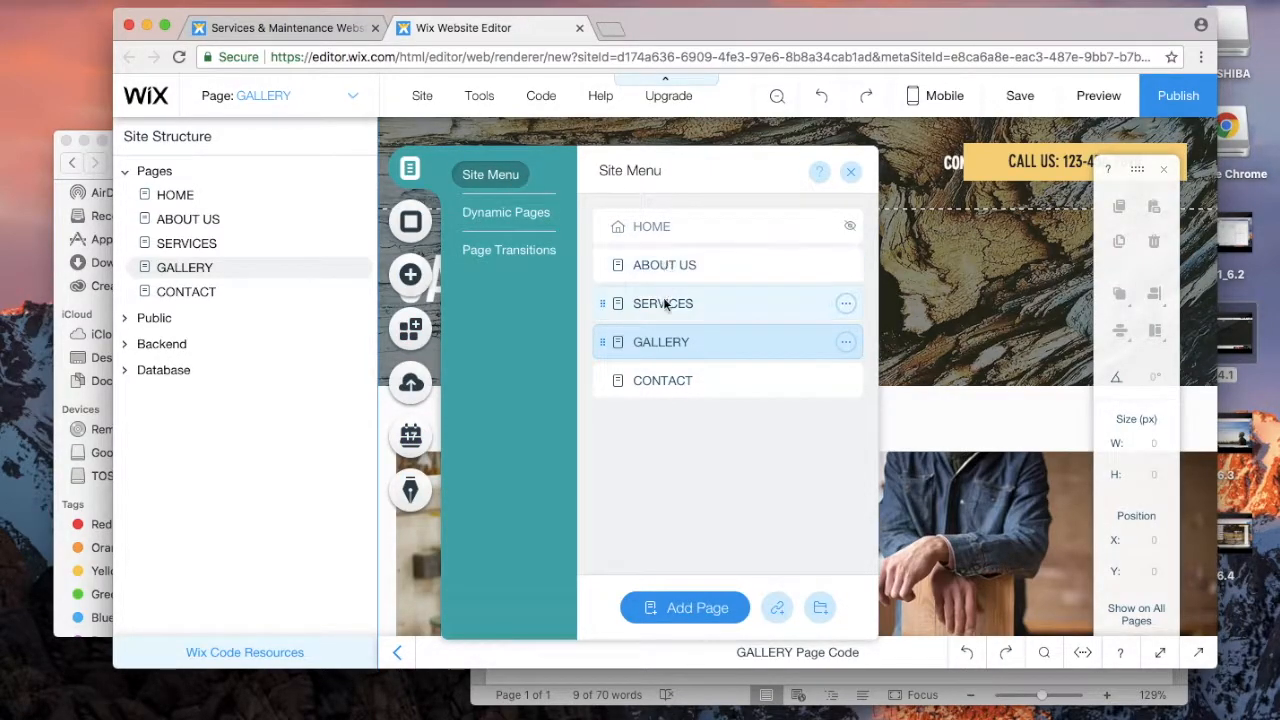
drag(649, 344, 655, 263)
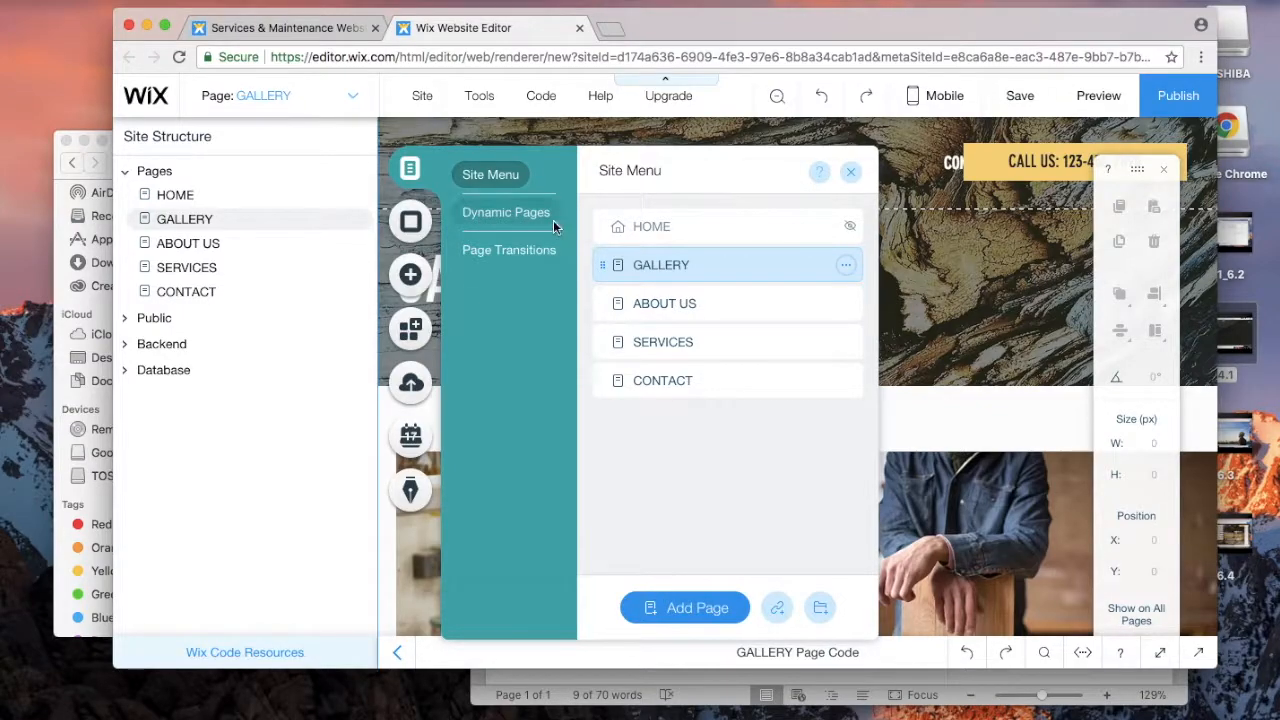
click(524, 212)
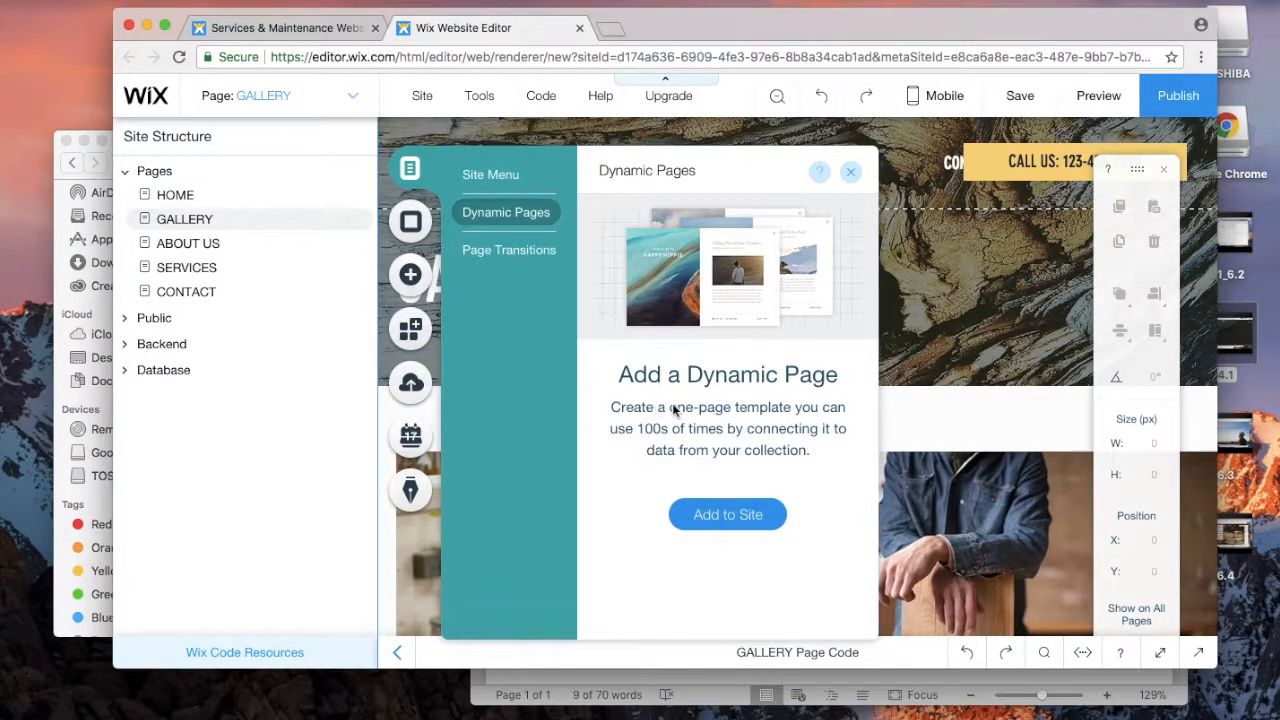
click(506, 263)
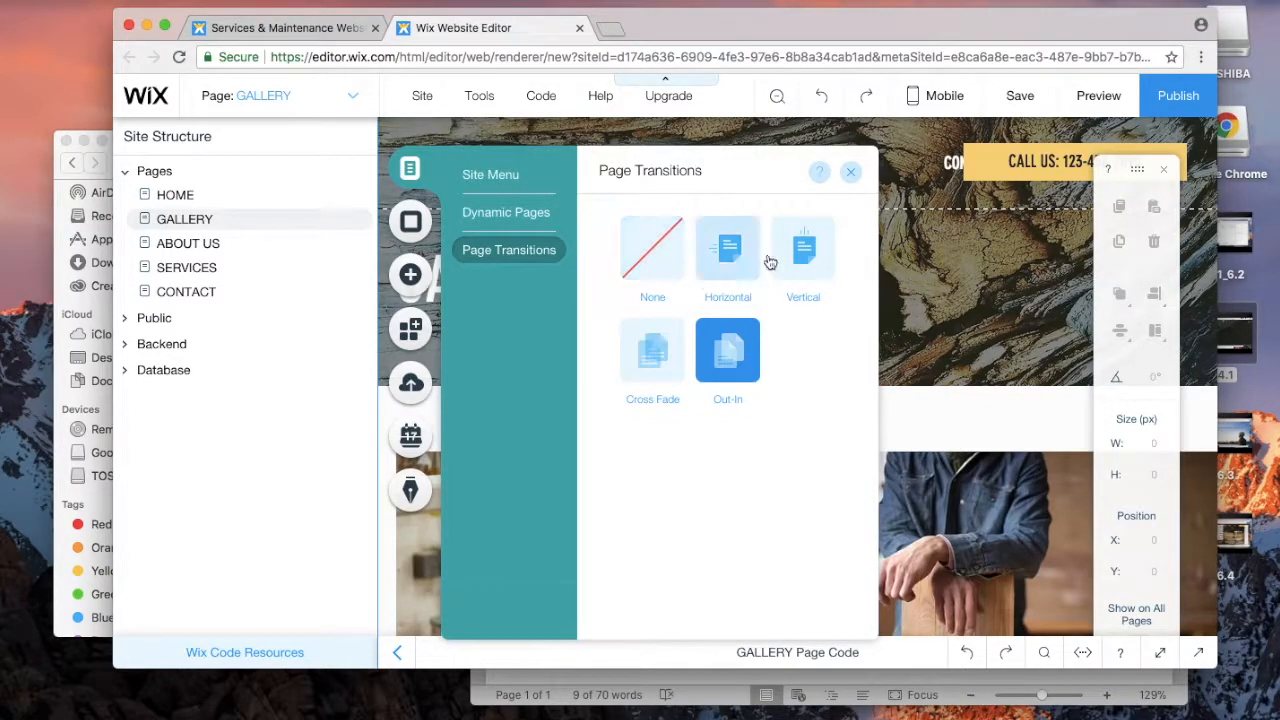
click(410, 222)
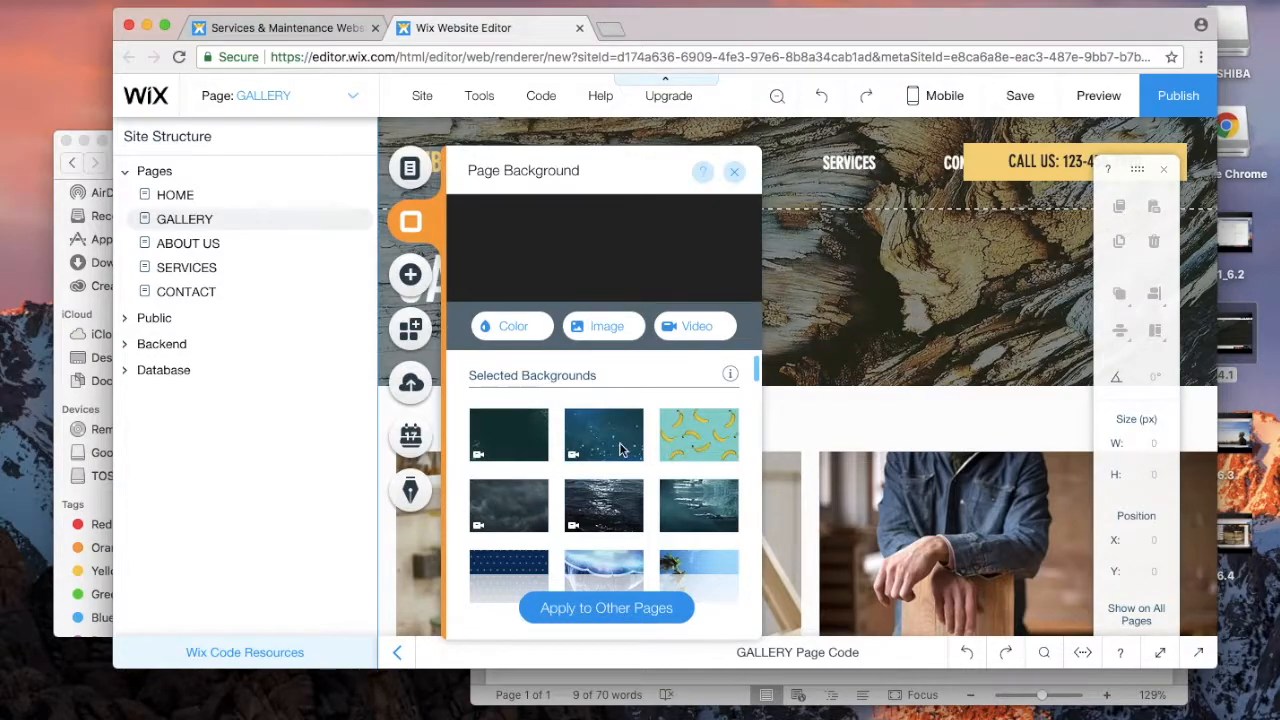
Step: Preview the Color and Image background options for the GALLERY page, then close them
scroll(620, 449, down, 2)
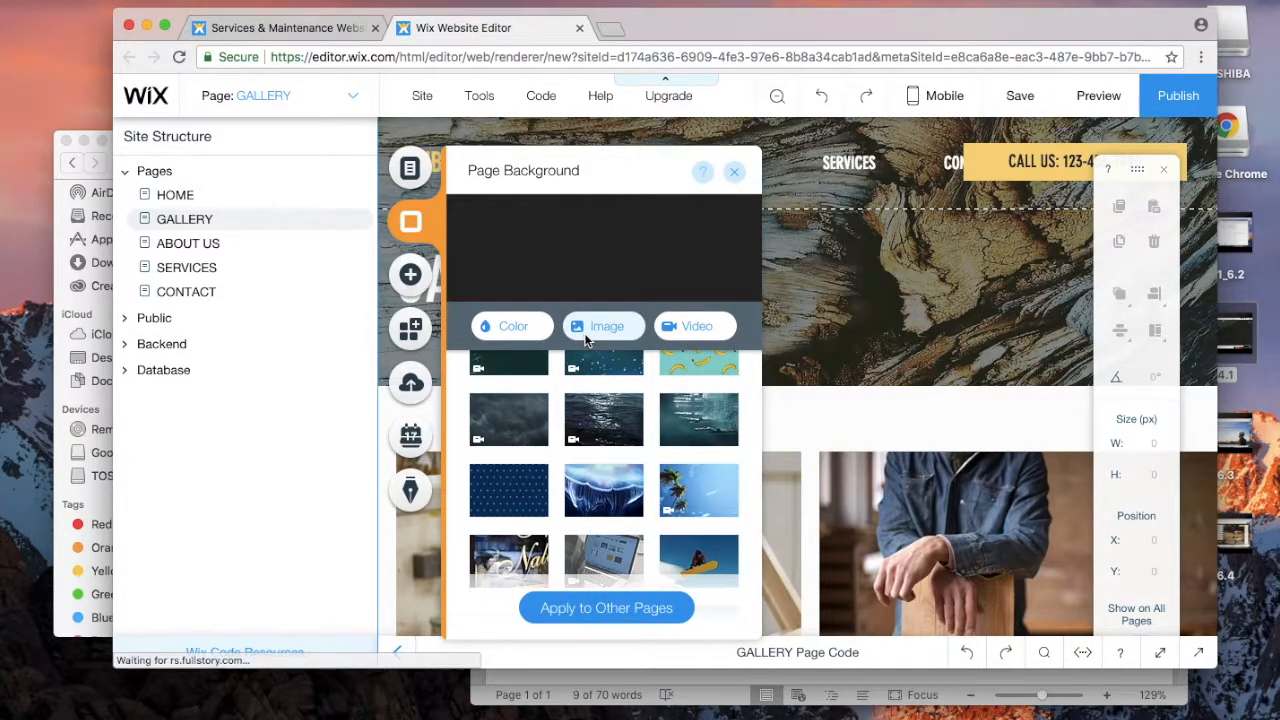
click(512, 327)
click(604, 327)
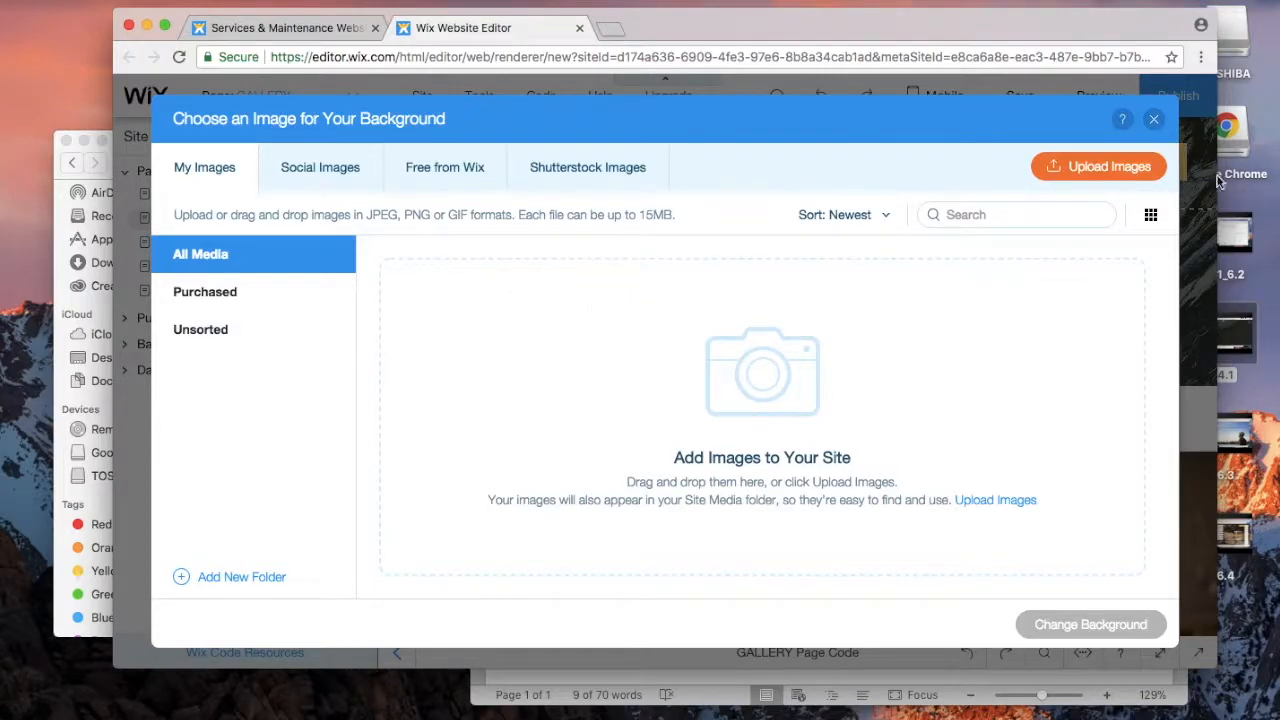
click(1155, 121)
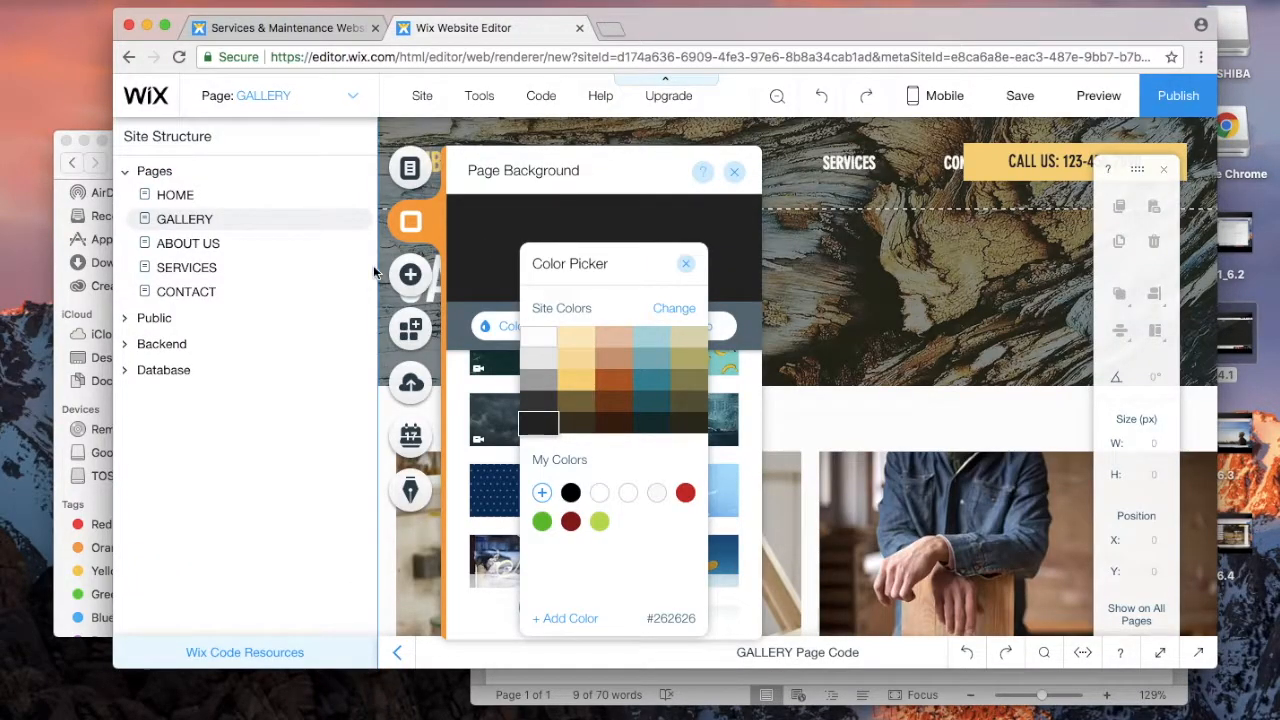
click(416, 281)
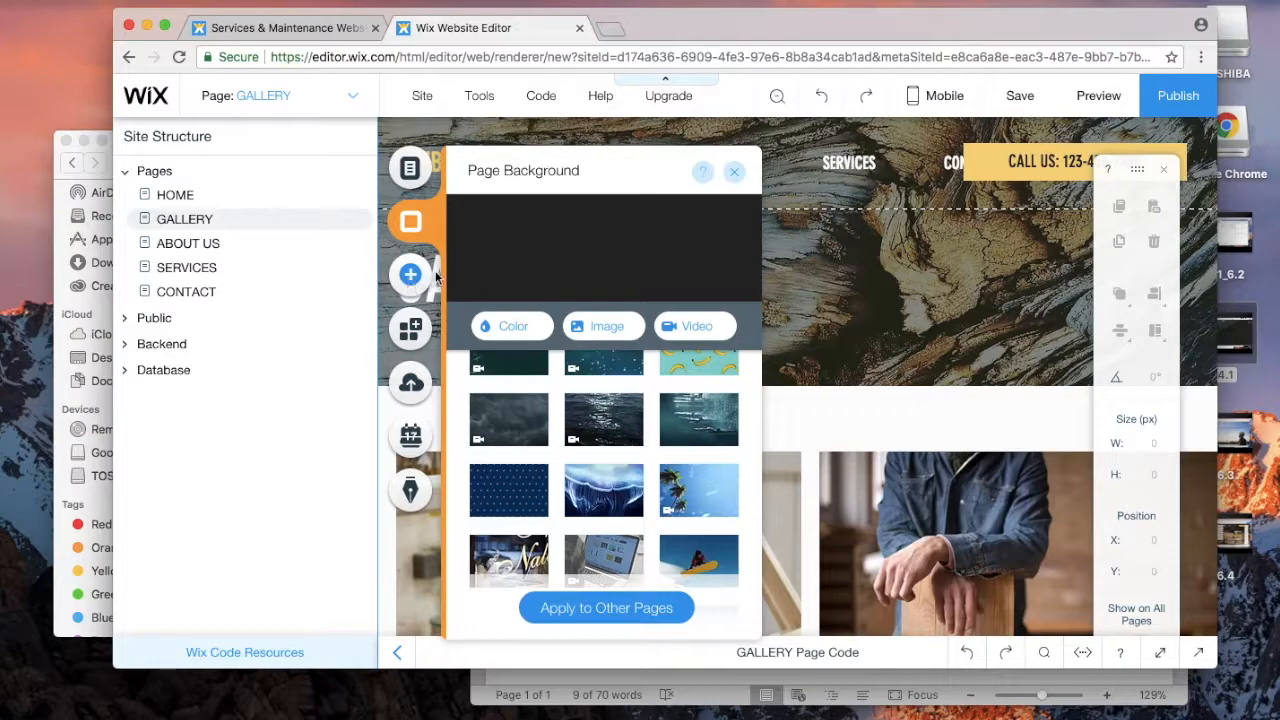
click(416, 278)
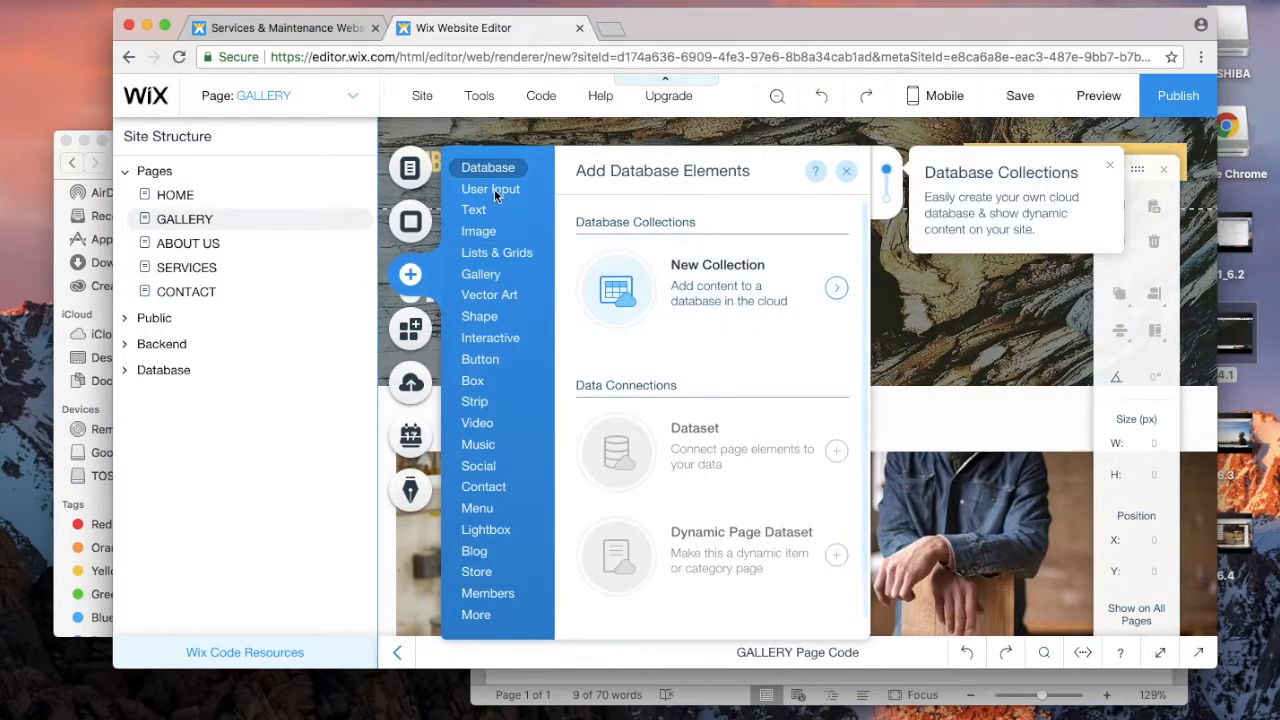
Step: Add Heading 3 and Heading 1 text elements to the page, then open the App Market
mouse_move(490, 192)
mouse_move(480, 220)
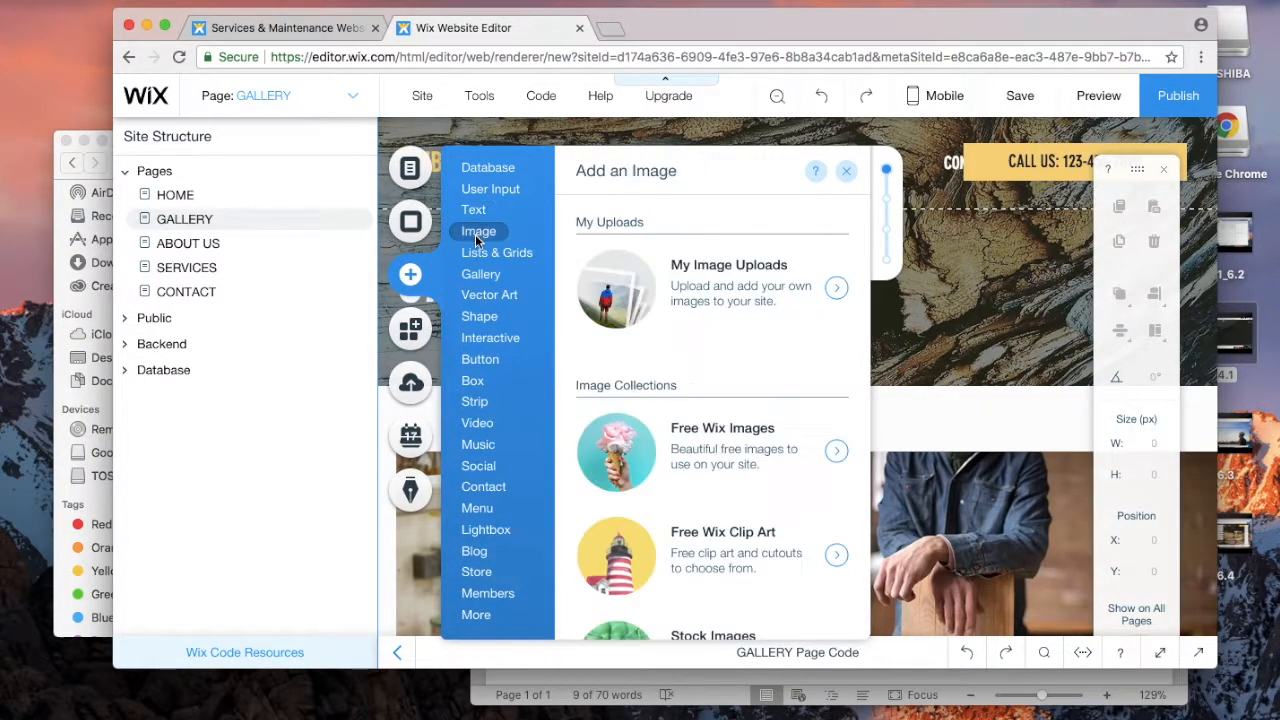
mouse_move(477, 280)
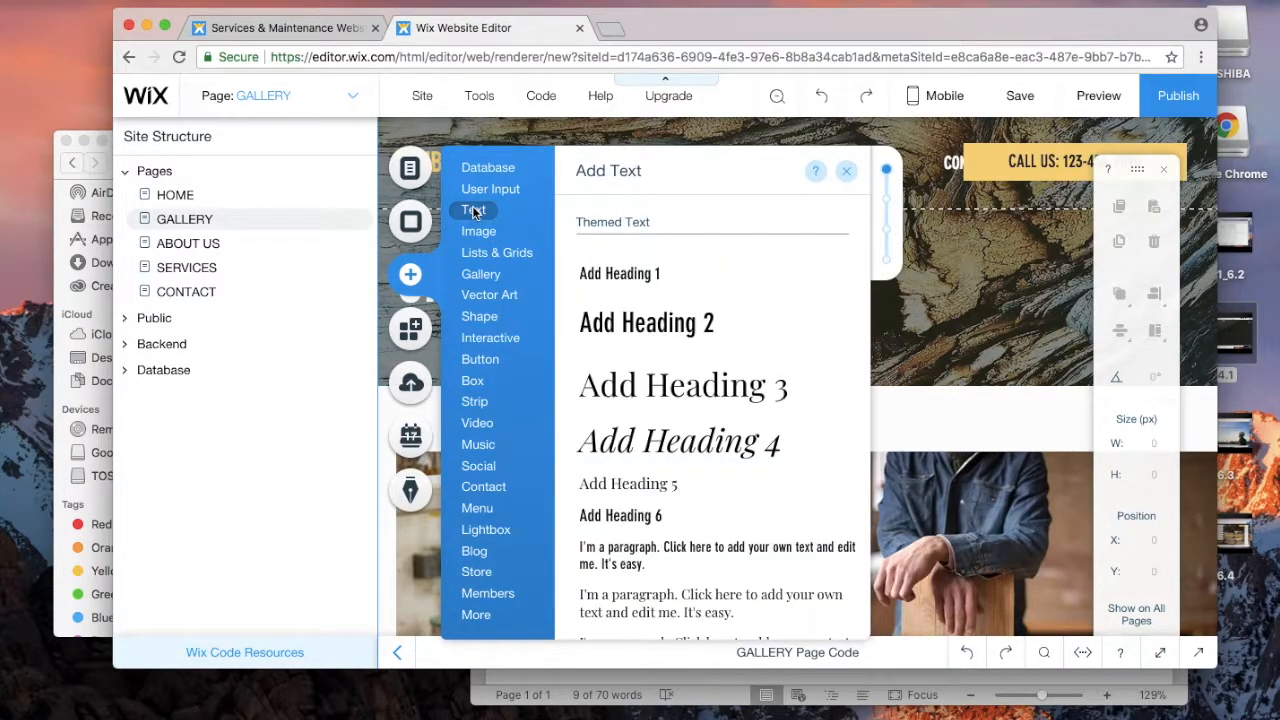
click(653, 383)
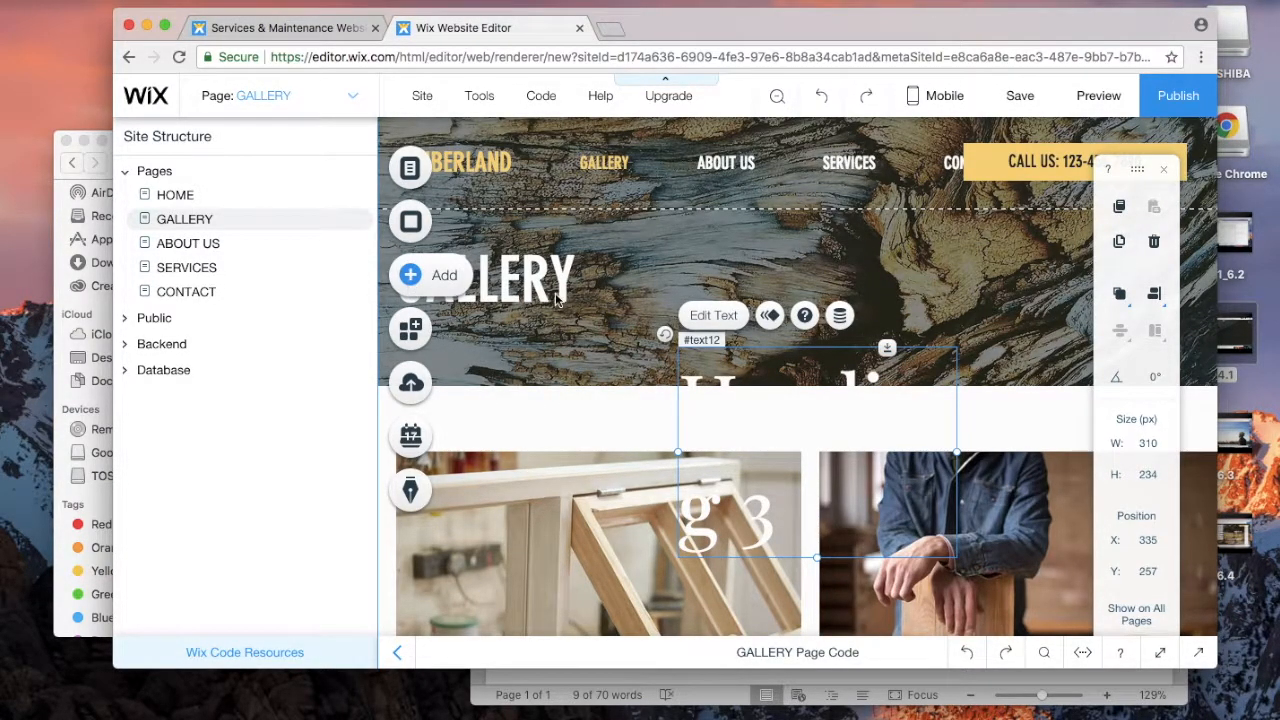
click(723, 271)
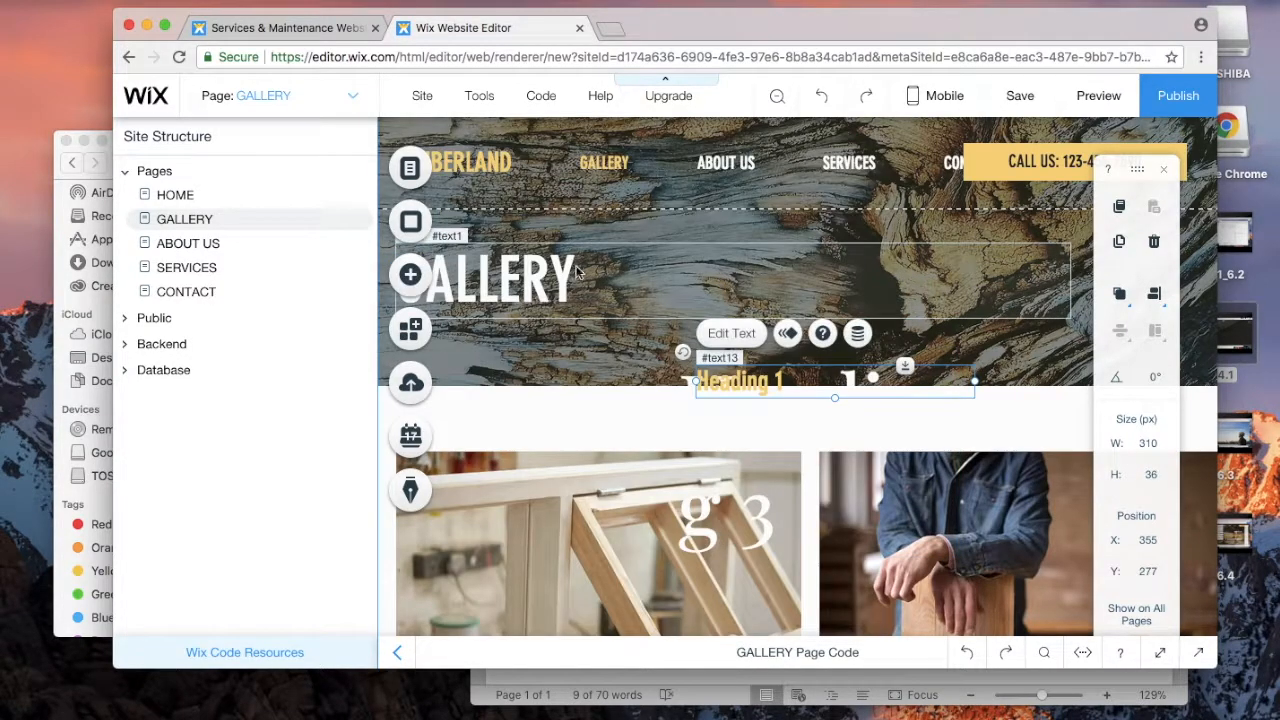
click(410, 274)
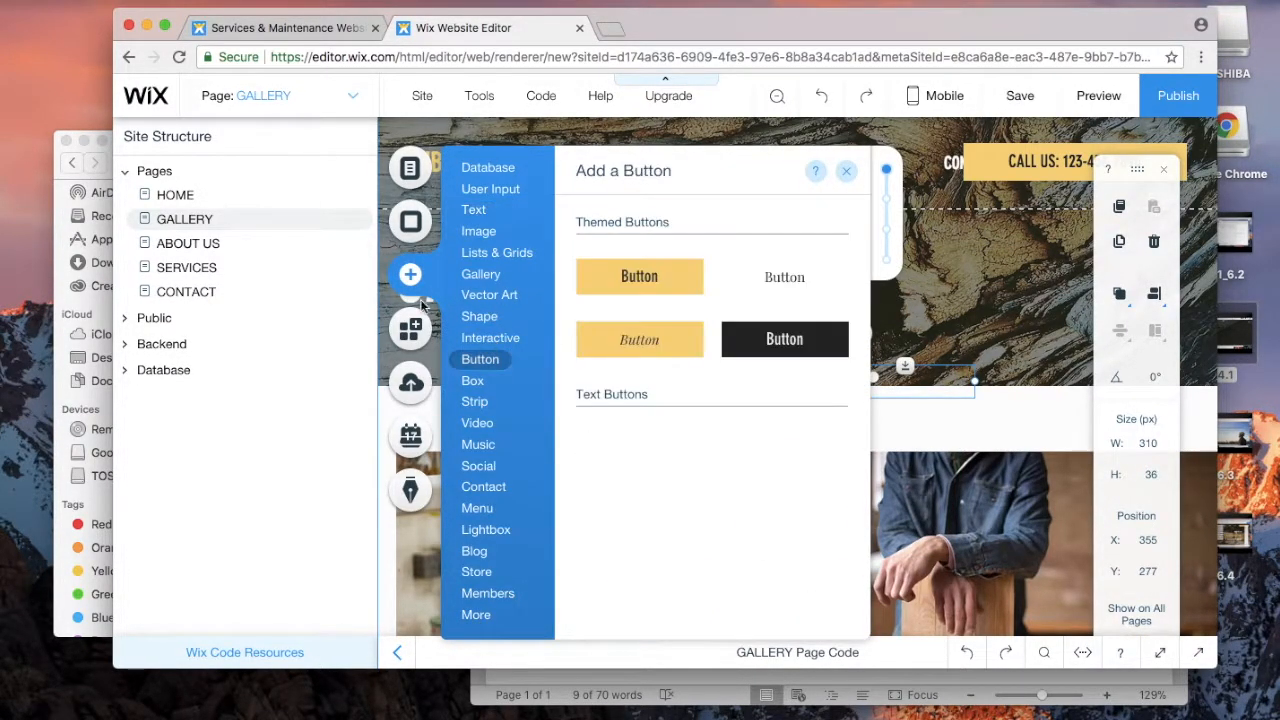
click(409, 331)
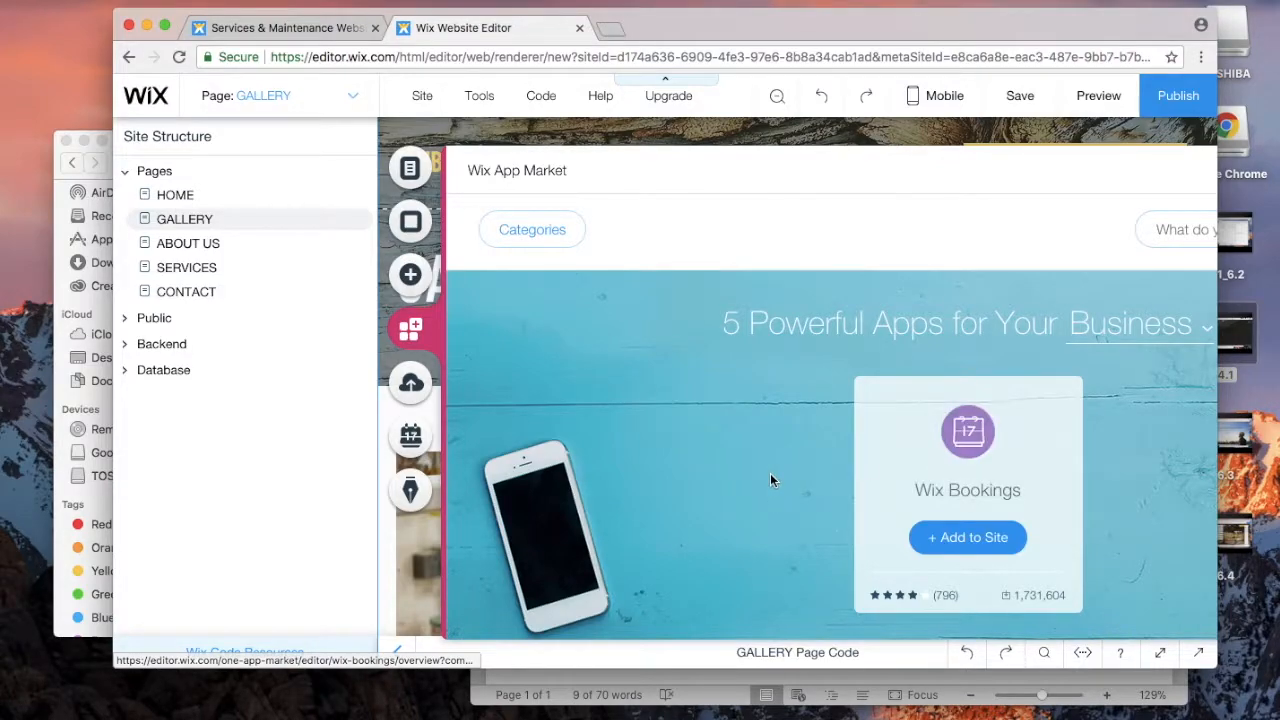
Step: Browse the App Market's Social apps, then switch to the My Uploads media panel
scroll(770, 476, down, 5)
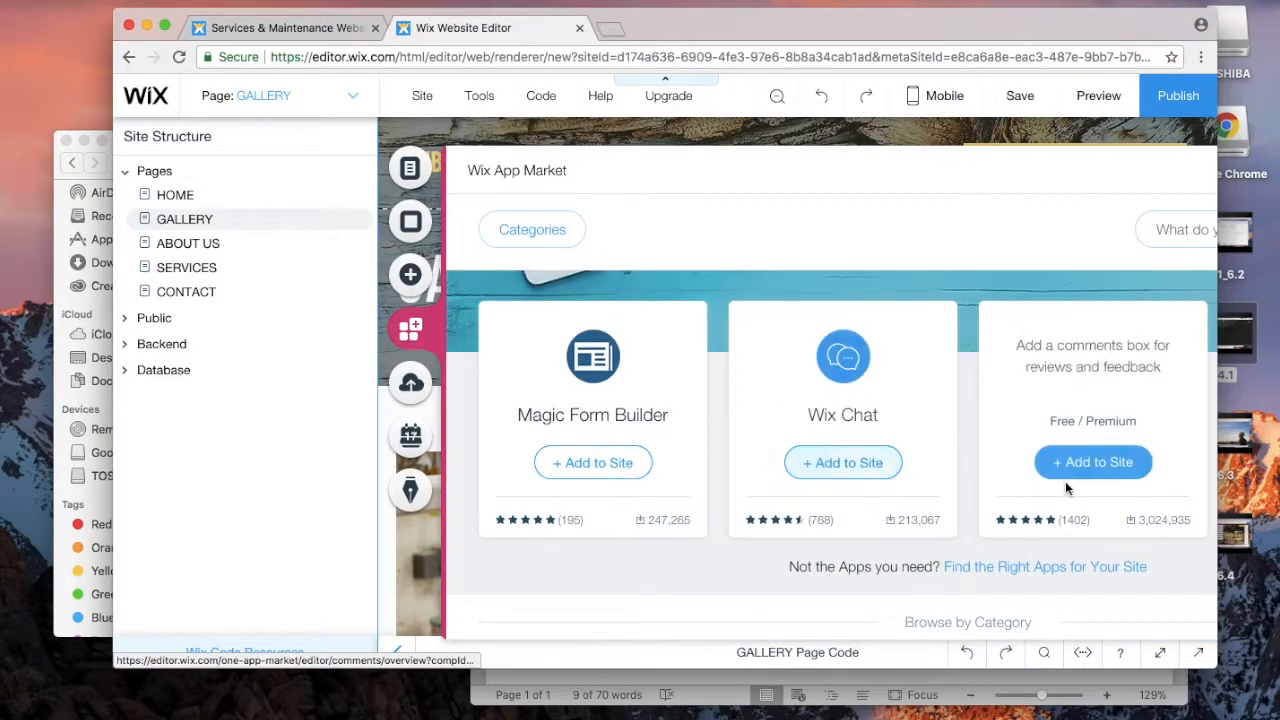
scroll(1075, 460, down, 5)
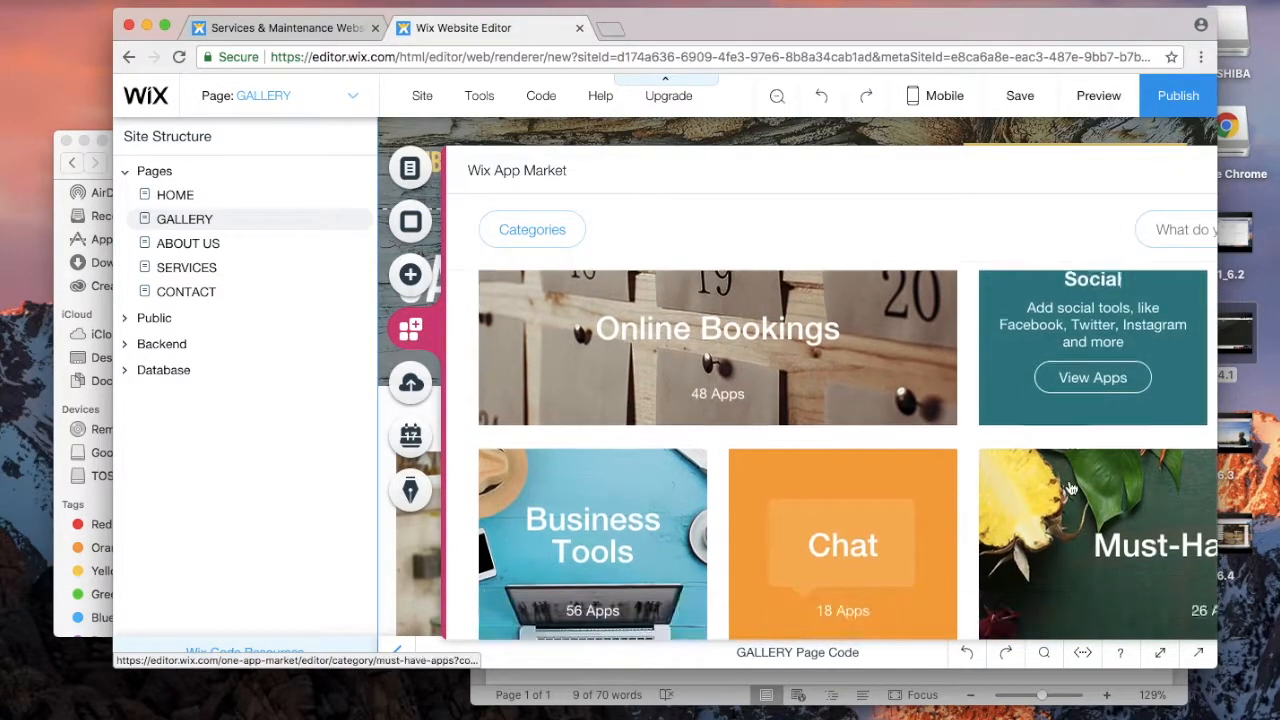
click(1098, 378)
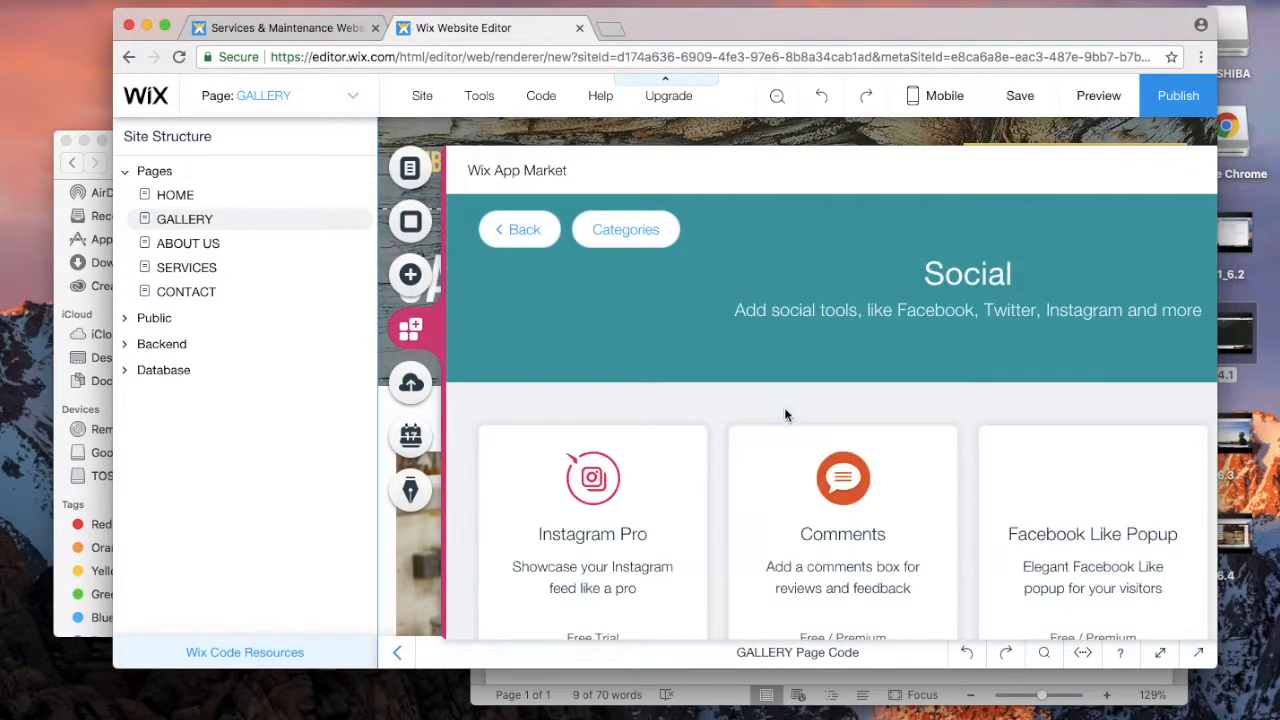
scroll(785, 410, down, 2)
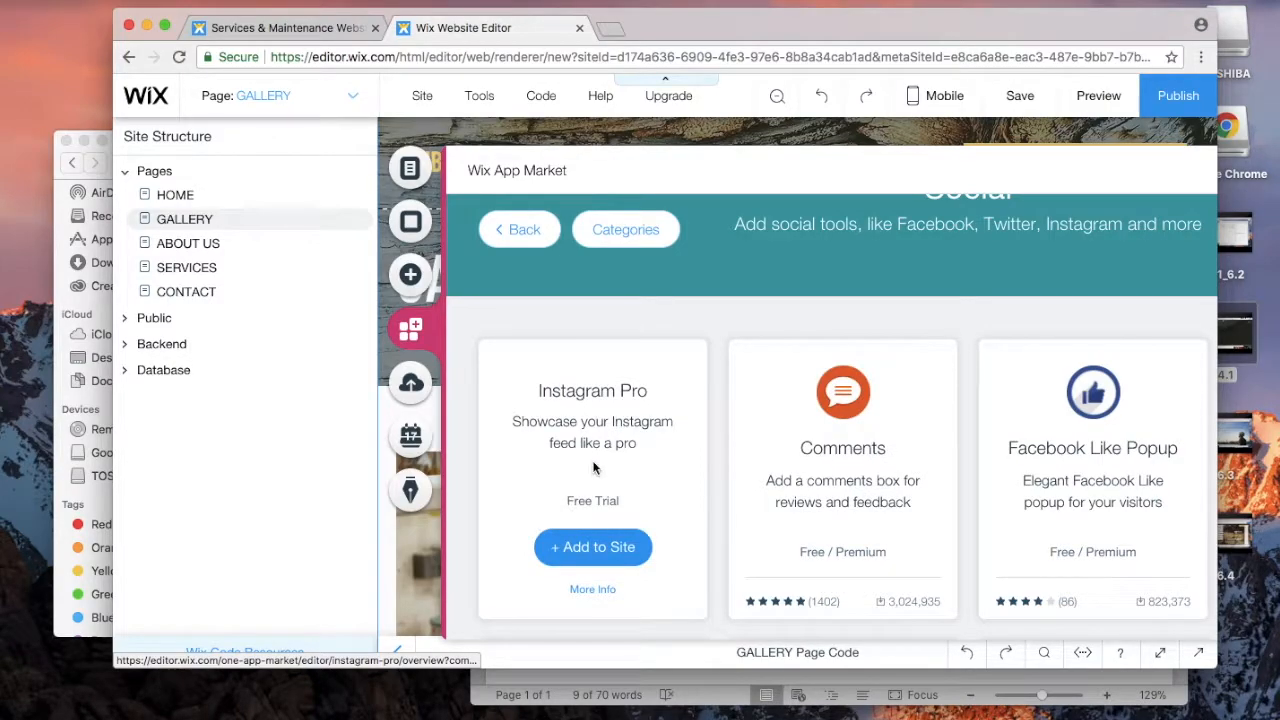
scroll(593, 468, down, 5)
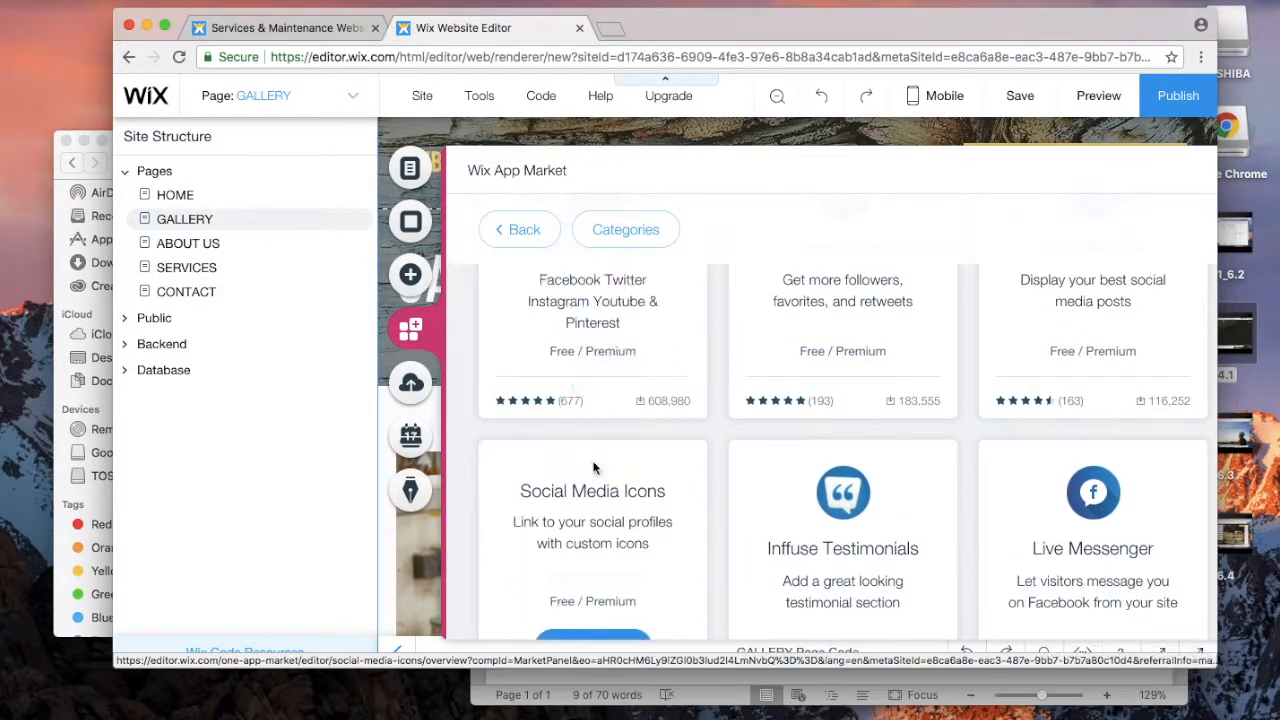
click(410, 383)
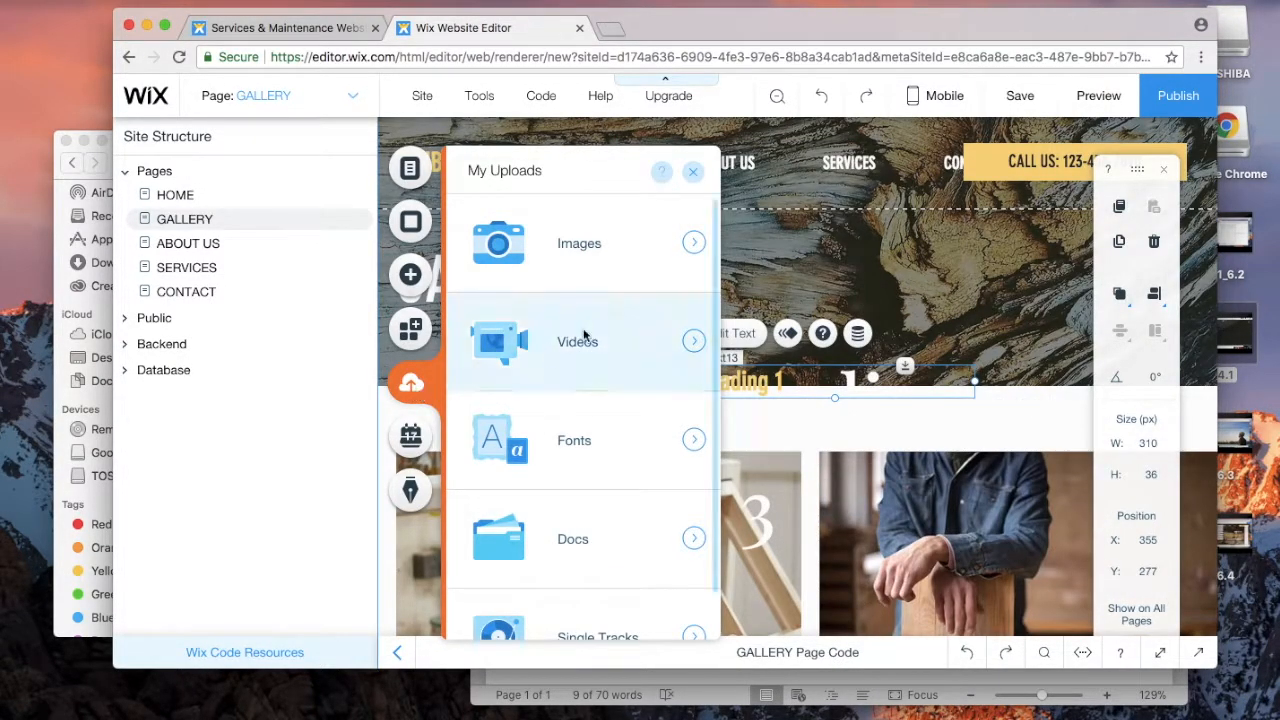
Step: Upload stock.jpeg from Finder into the Images library of My Uploads
click(694, 244)
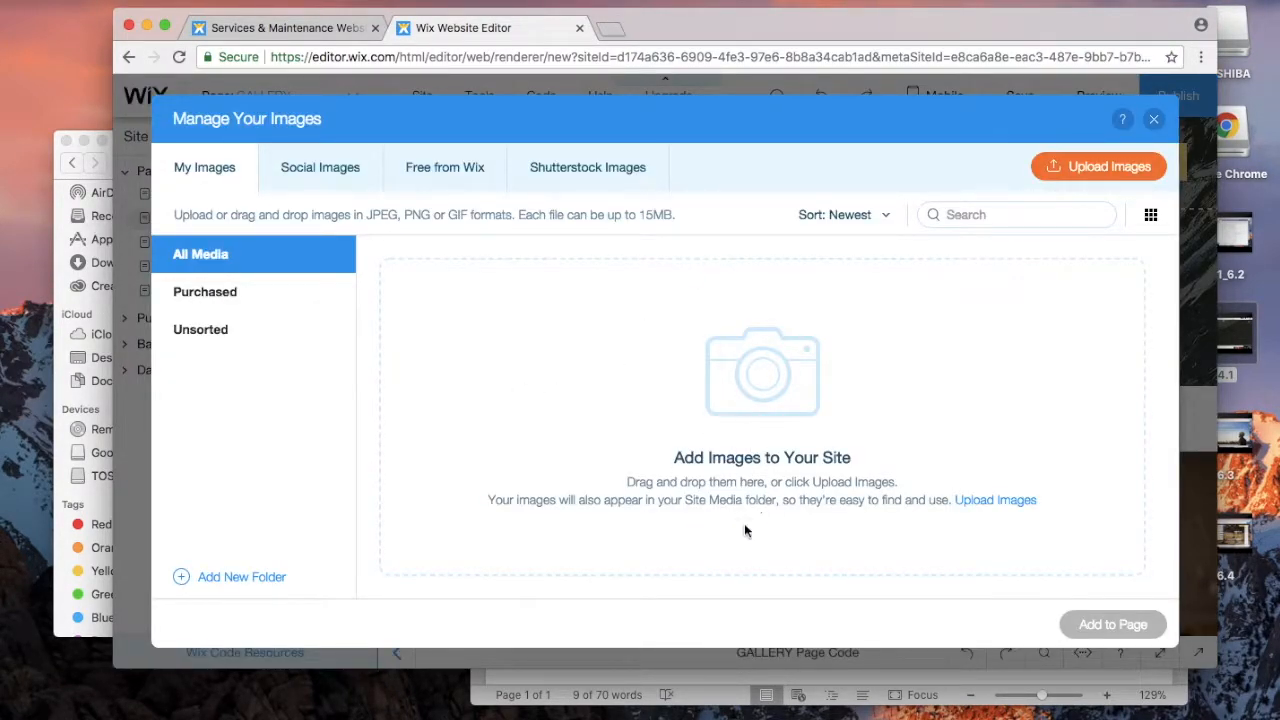
click(57, 400)
click(312, 292)
drag(295, 264, 946, 423)
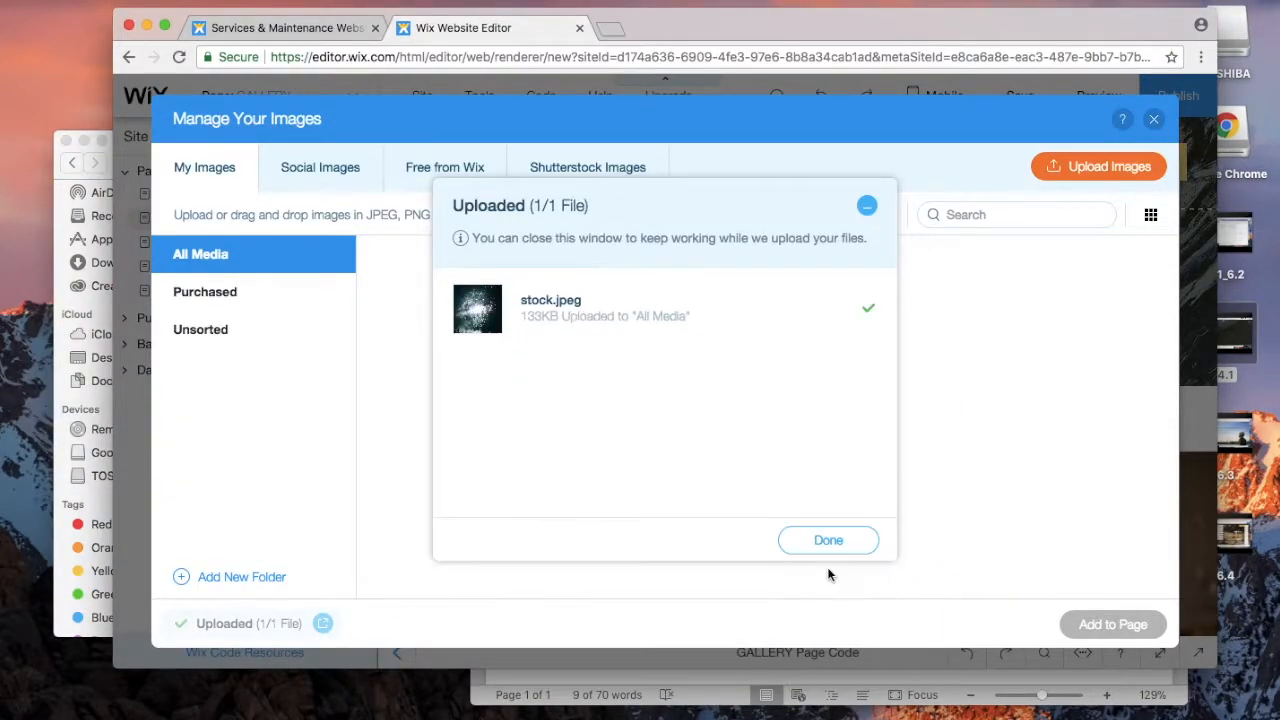
click(828, 567)
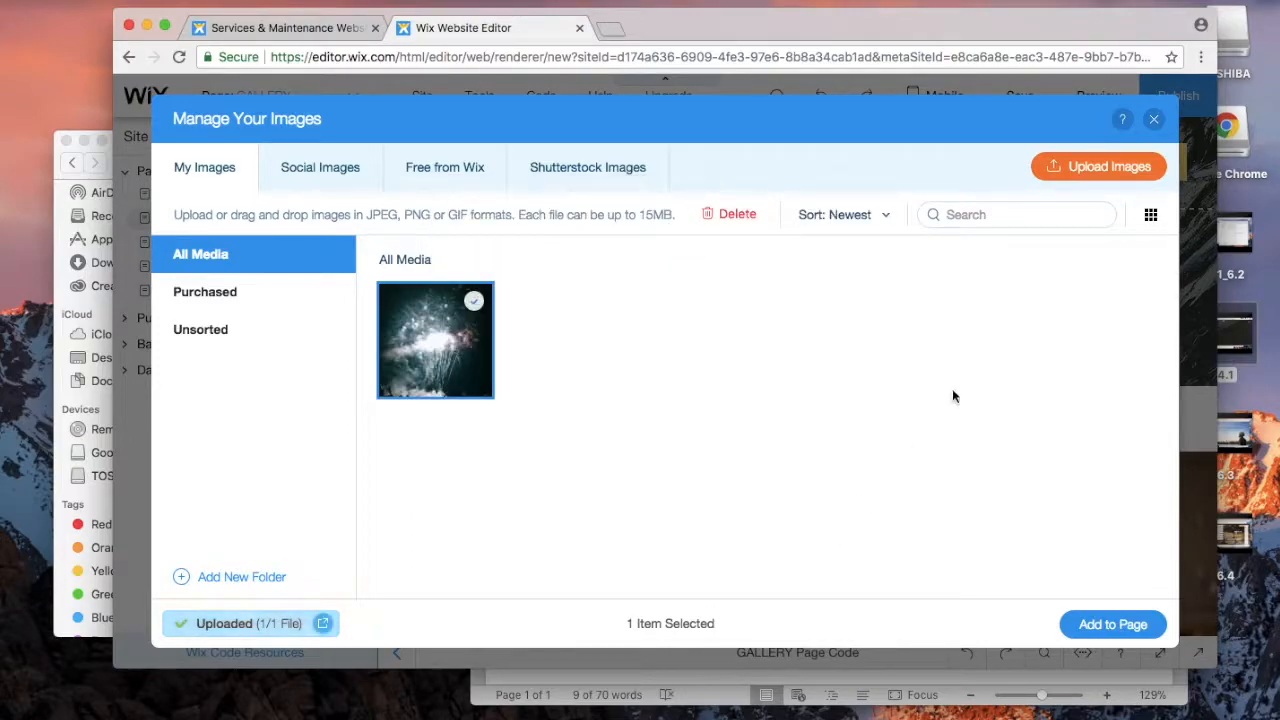
Step: Close the image library and switch among the Bookings, Uploads and Blog panels
click(1154, 120)
click(412, 440)
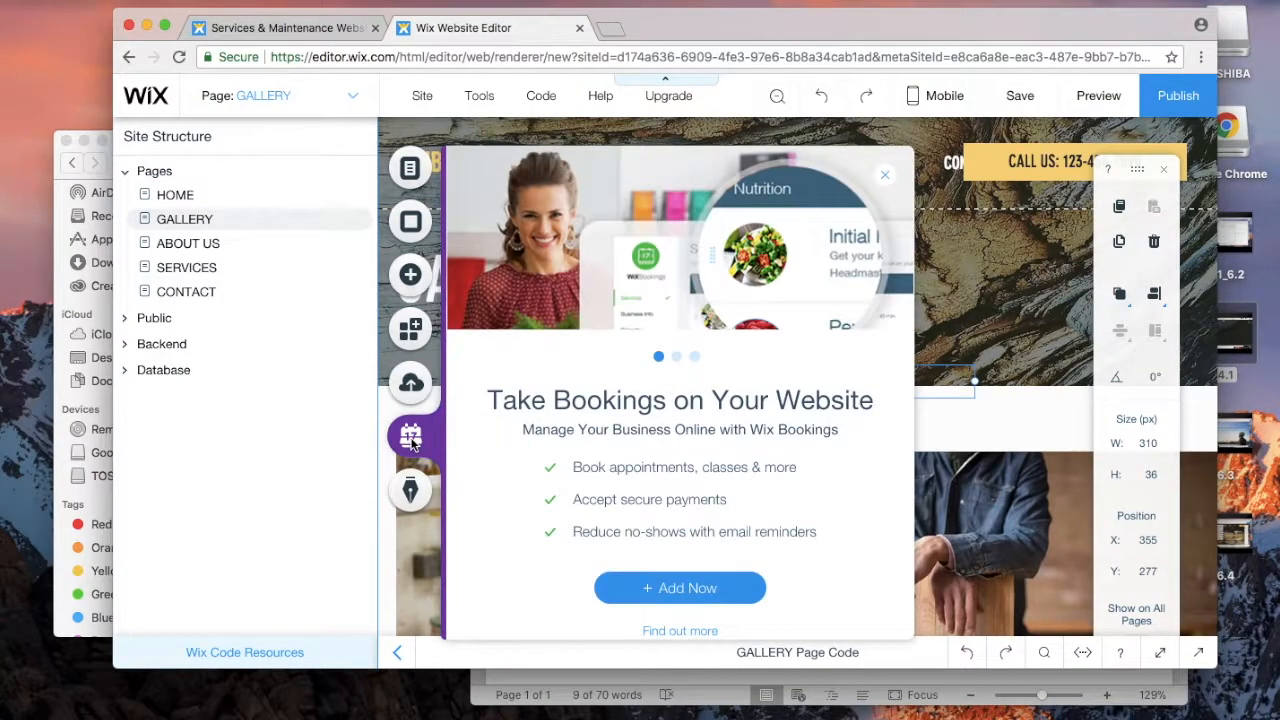
click(411, 386)
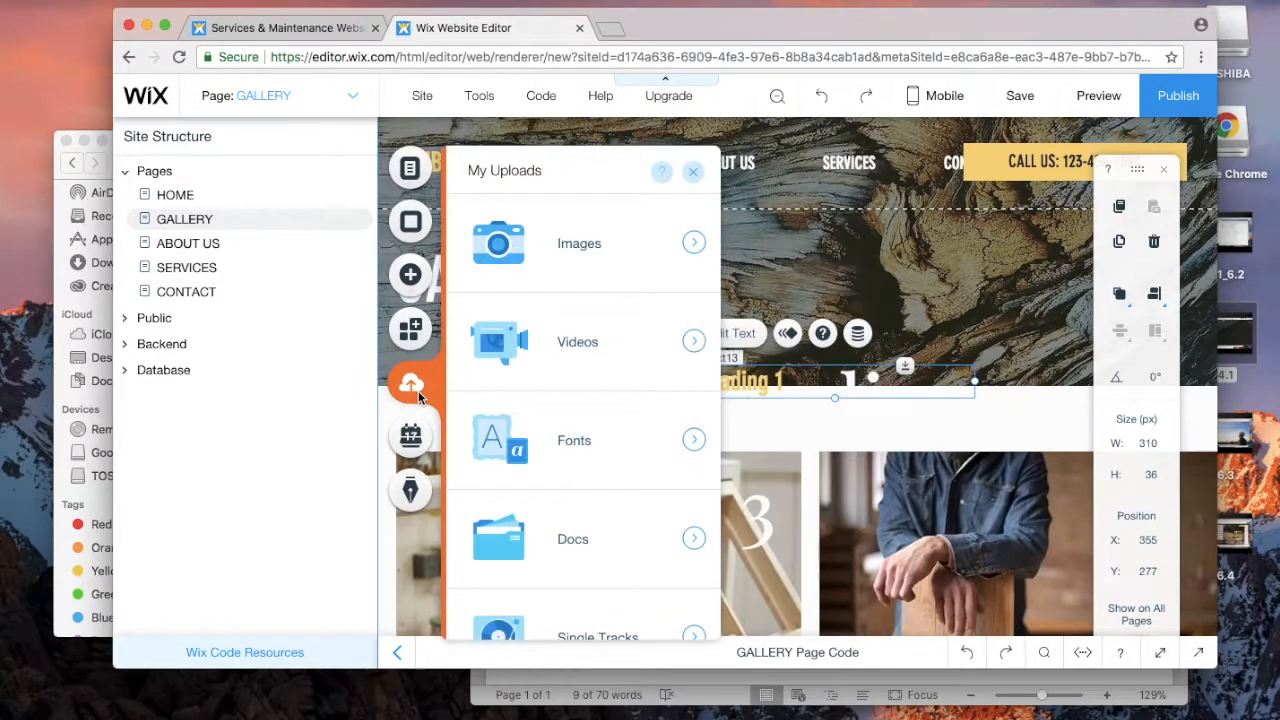
click(410, 432)
click(410, 490)
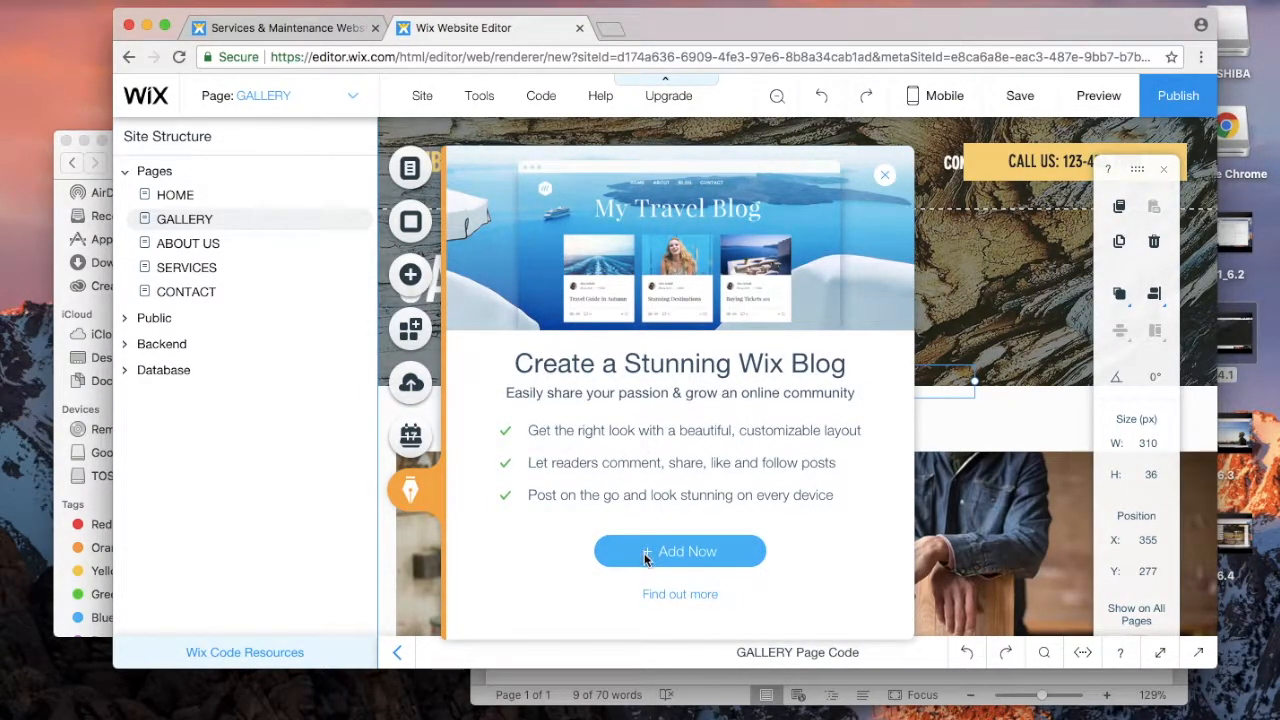
click(418, 441)
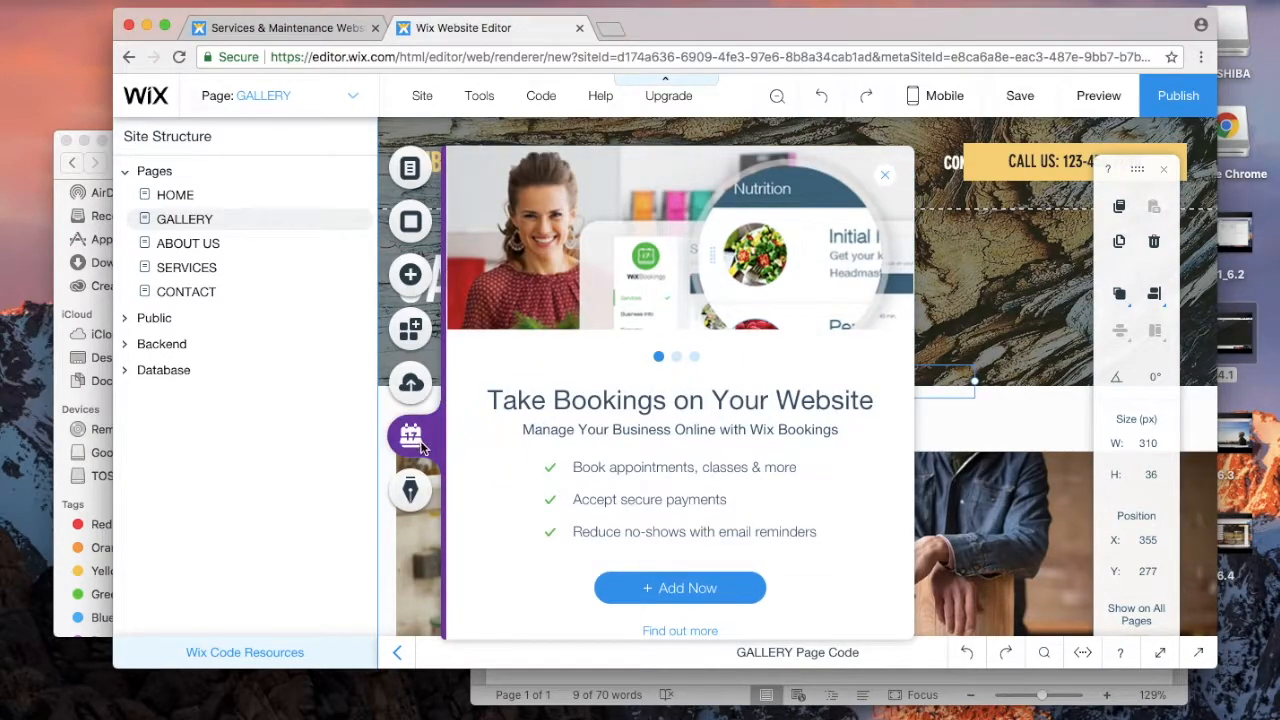
click(409, 398)
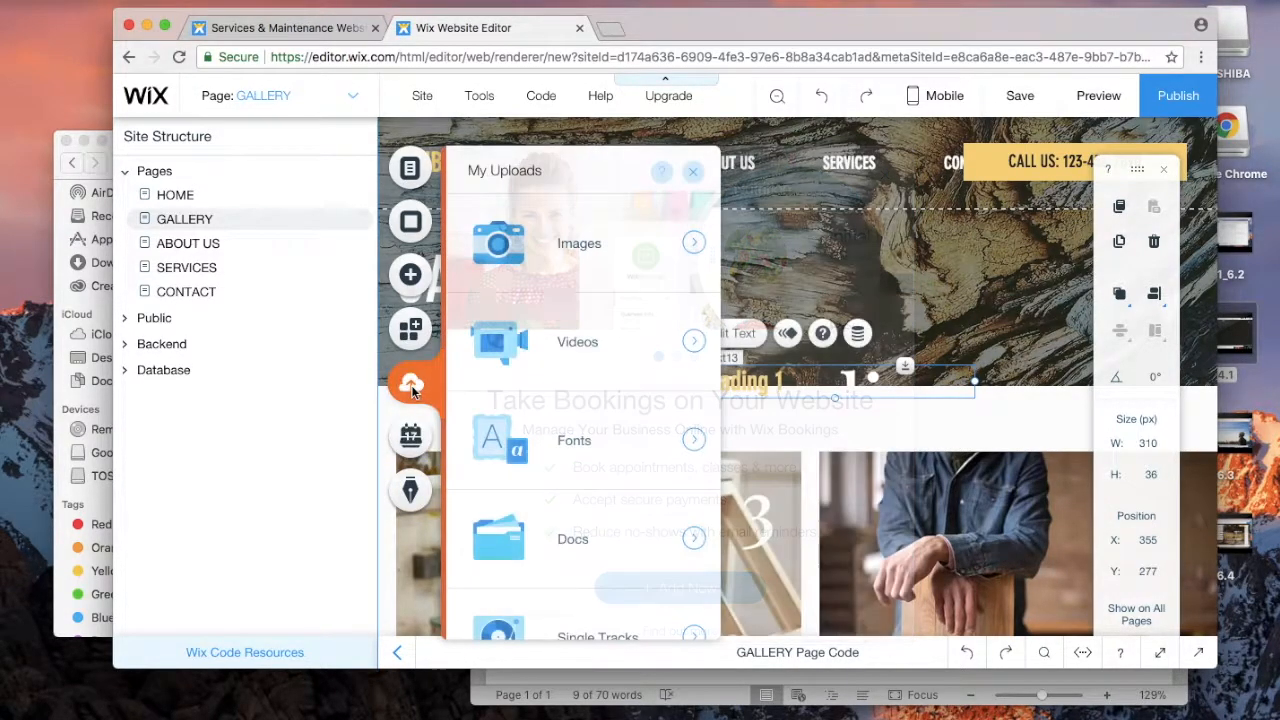
Step: Check the site pages list, then bring up the Wix Bookings introduction panel
scroll(570, 458, down, 1)
scroll(570, 458, up, 1)
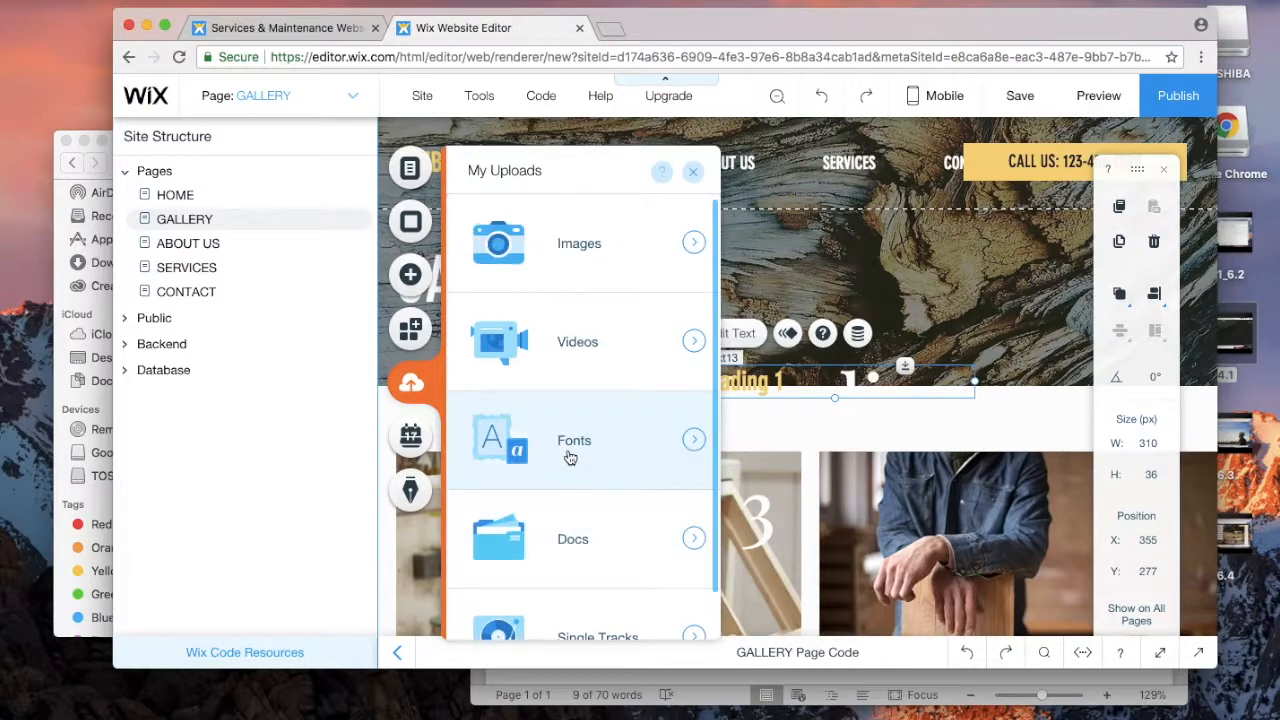
click(405, 171)
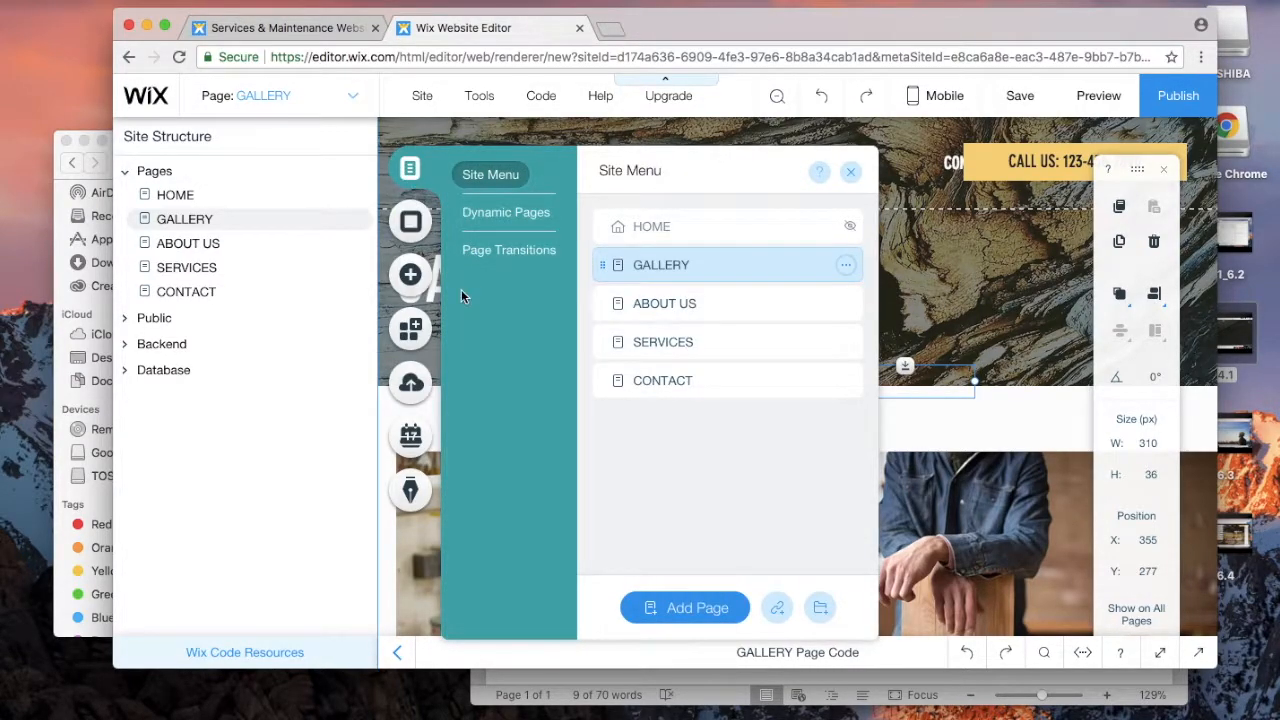
click(850, 175)
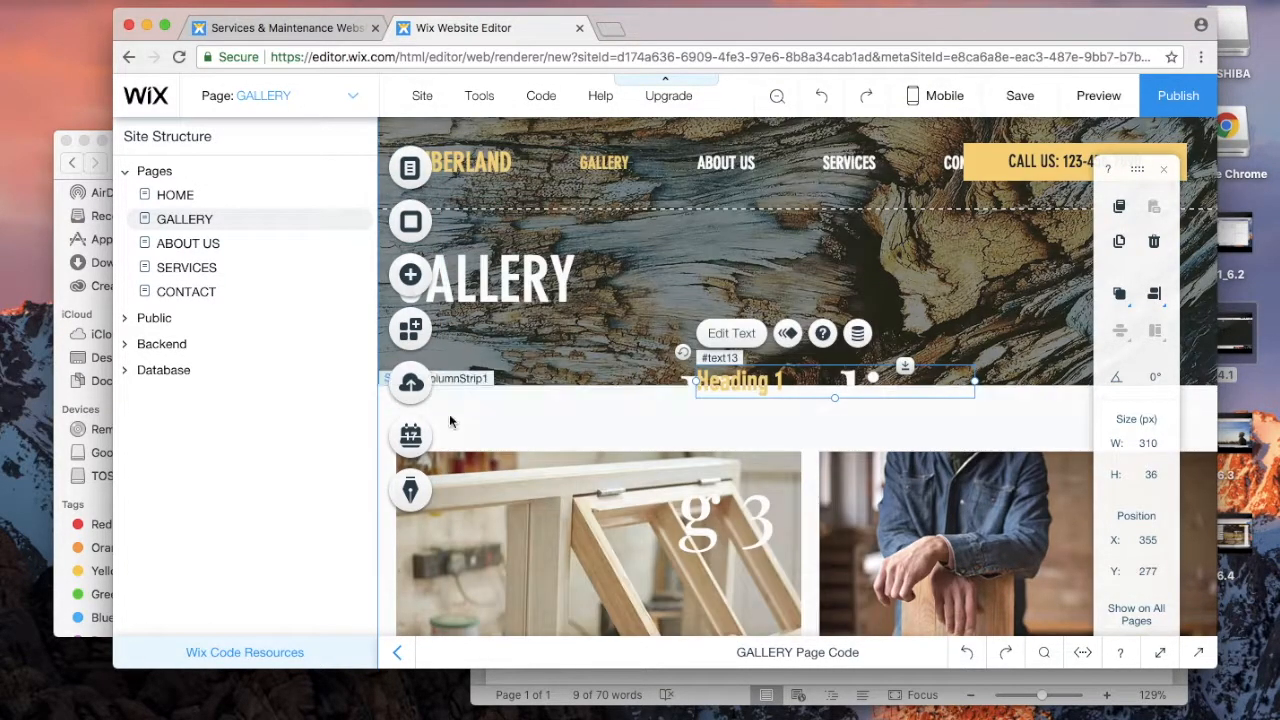
click(412, 436)
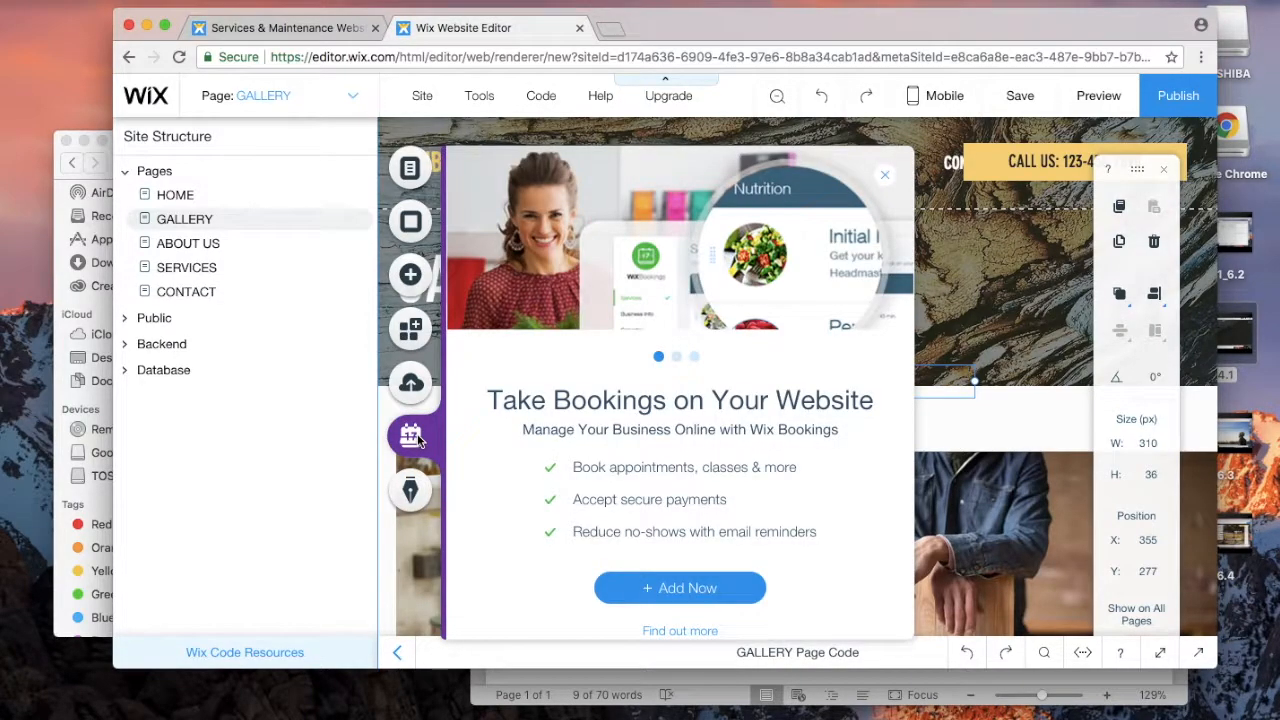
scroll(680, 422, down, 1)
Step: Add Wix Bookings to the site and dismiss its welcome message and Bookings Manager
click(650, 566)
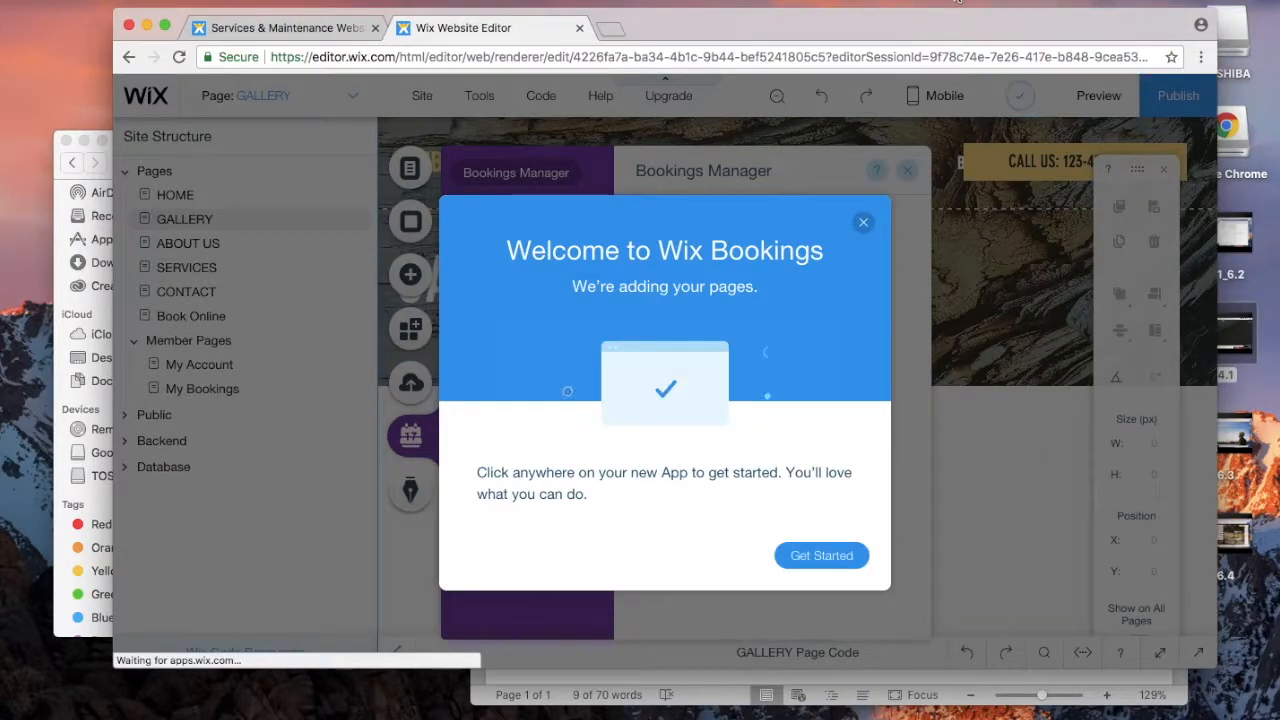
click(863, 223)
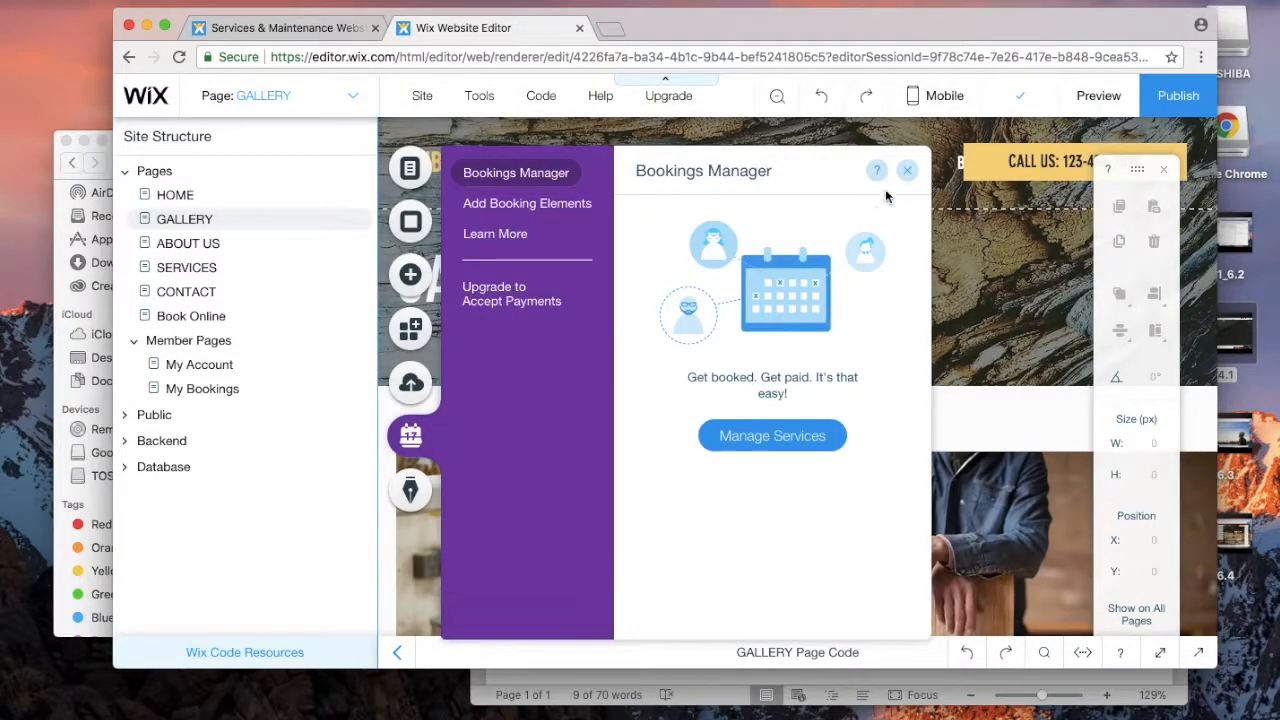
click(907, 171)
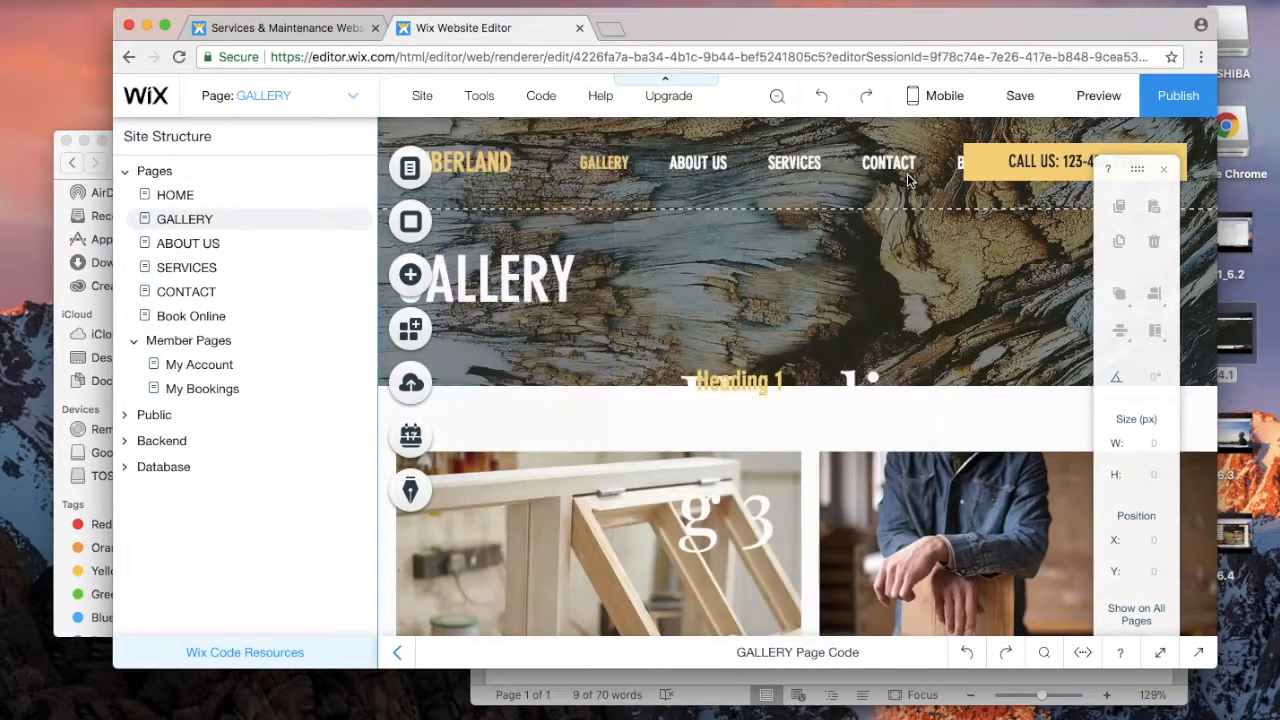
click(172, 345)
click(361, 342)
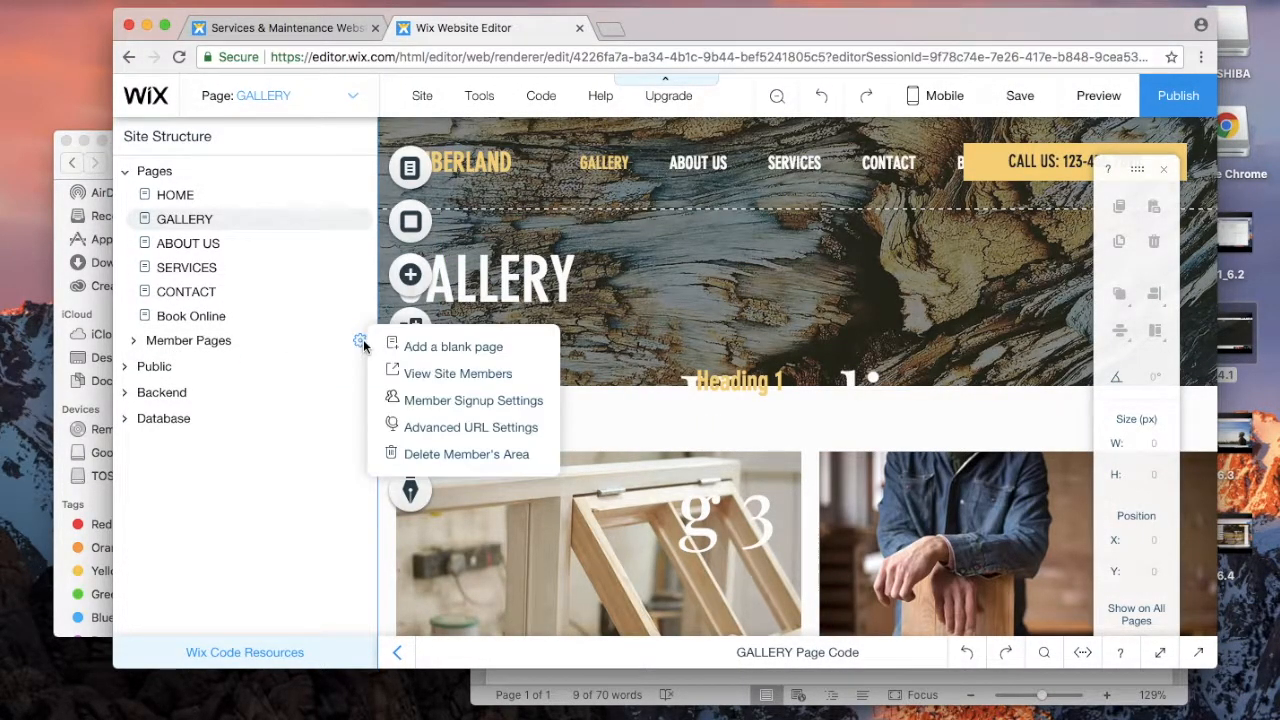
click(242, 314)
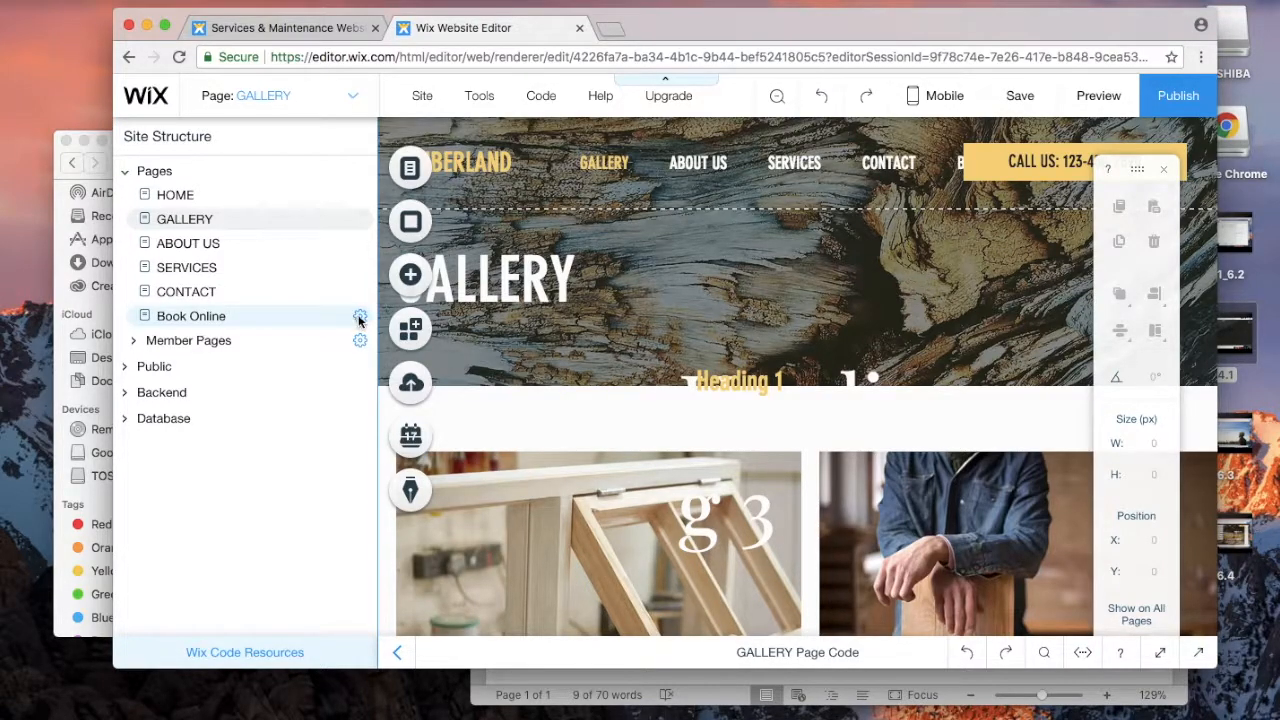
Step: Delete the Book Online page through its page settings
click(359, 318)
click(386, 332)
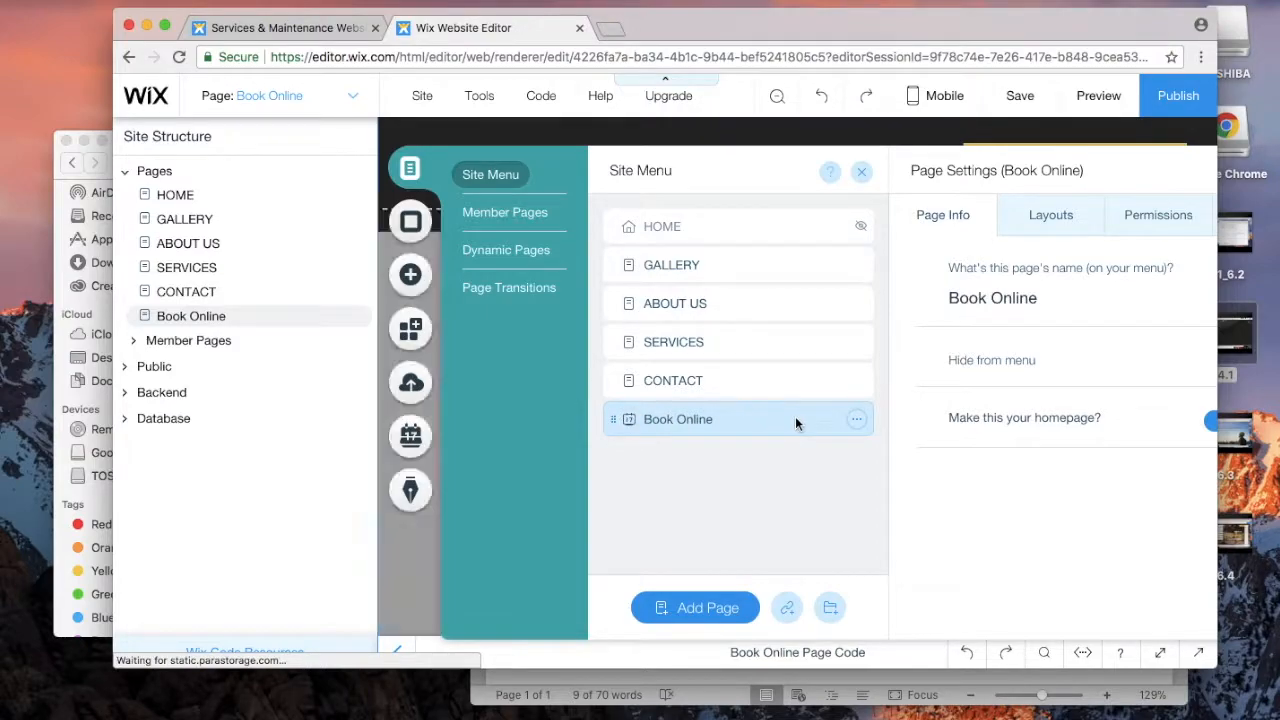
click(857, 419)
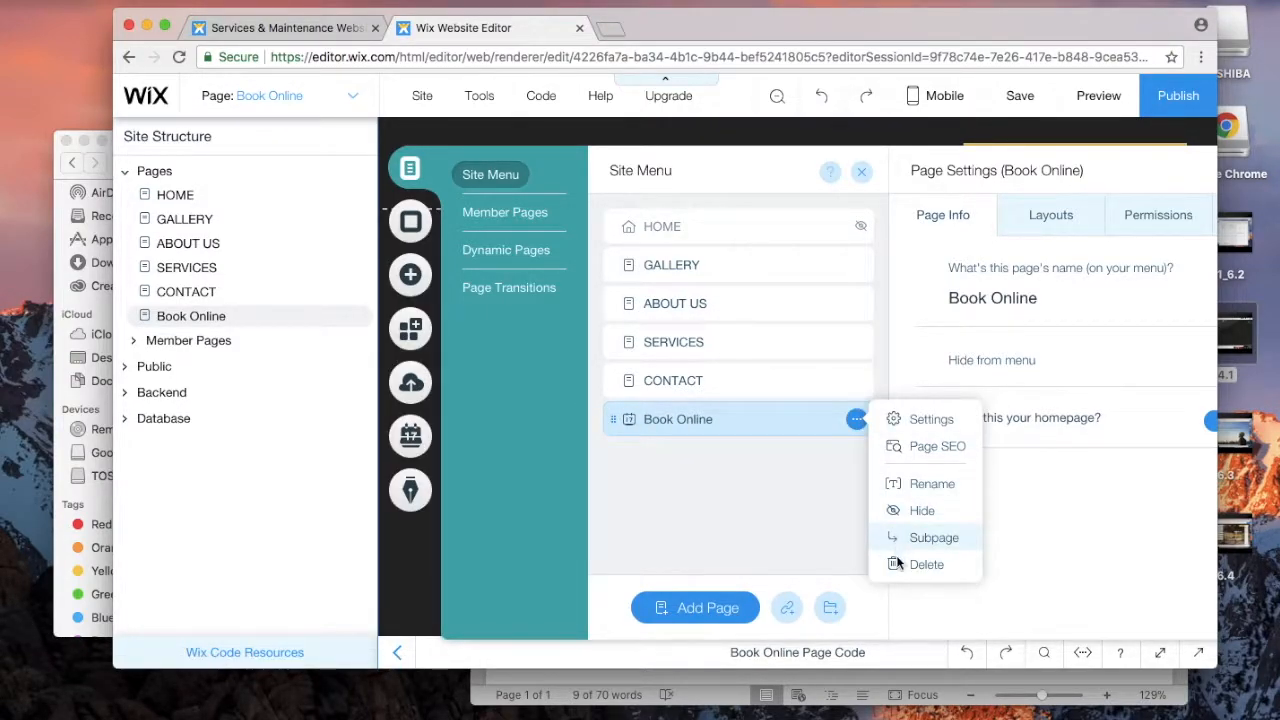
click(920, 564)
click(858, 450)
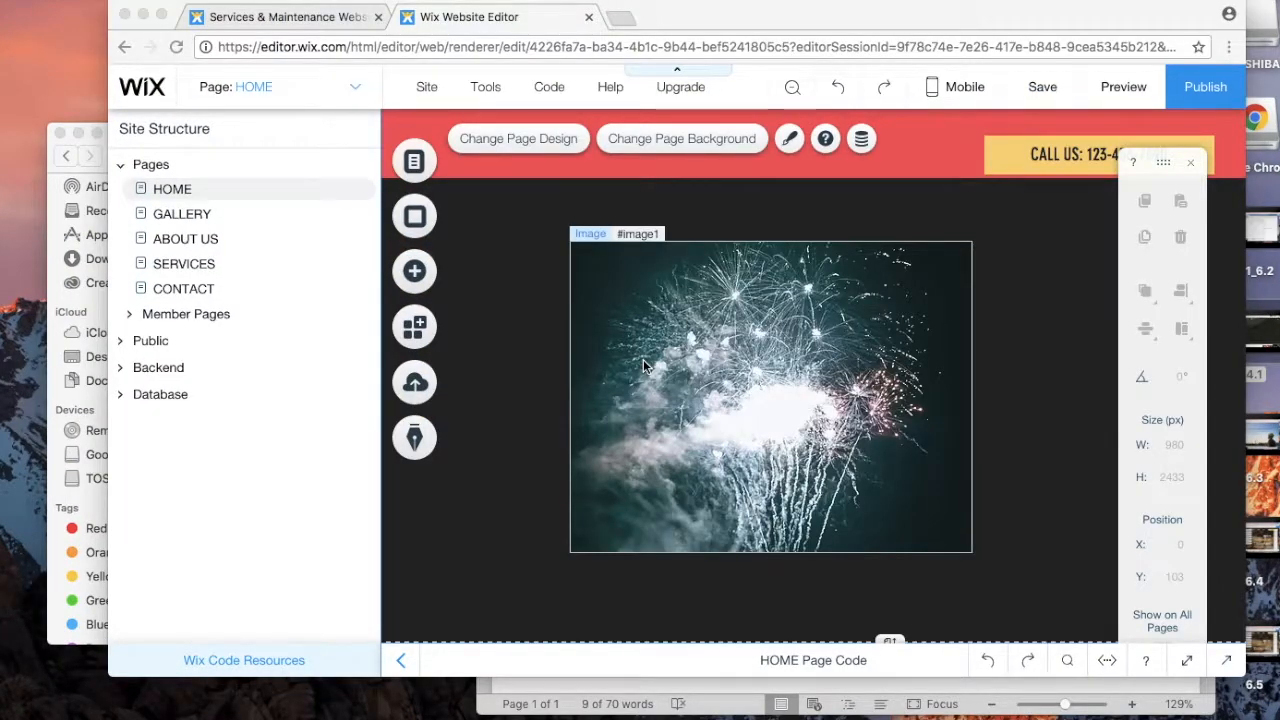
click(697, 360)
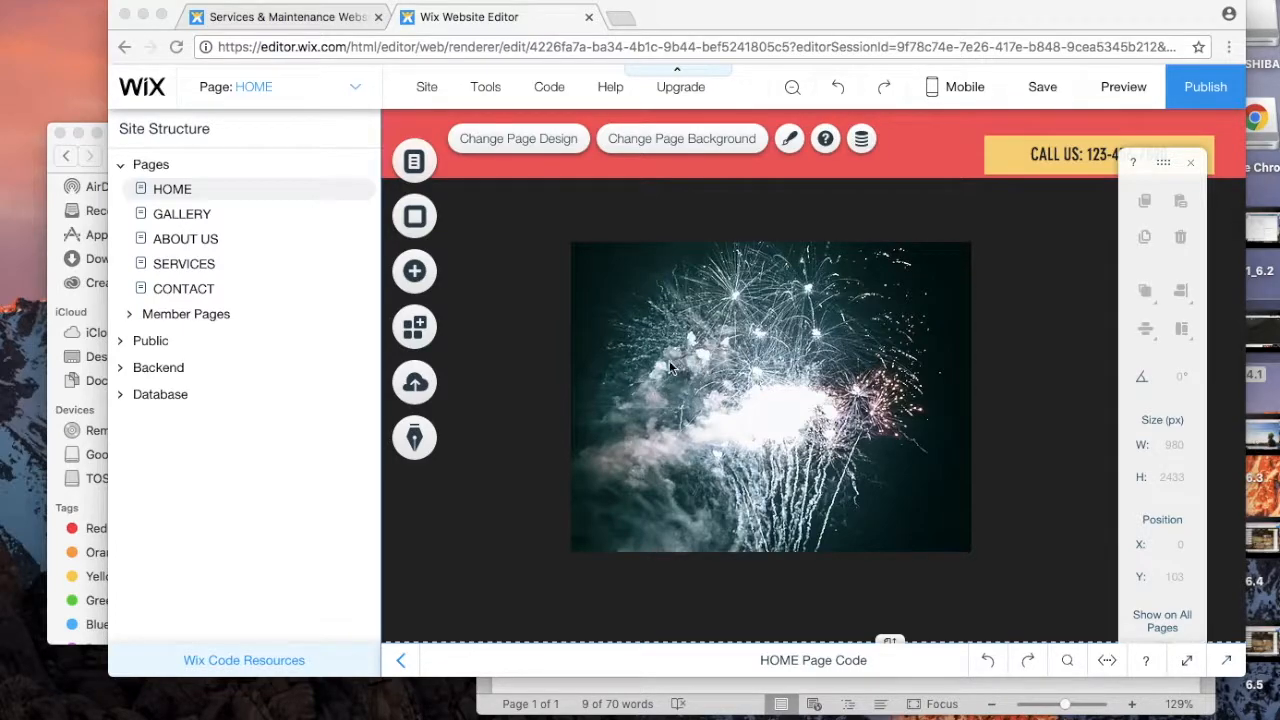
click(664, 360)
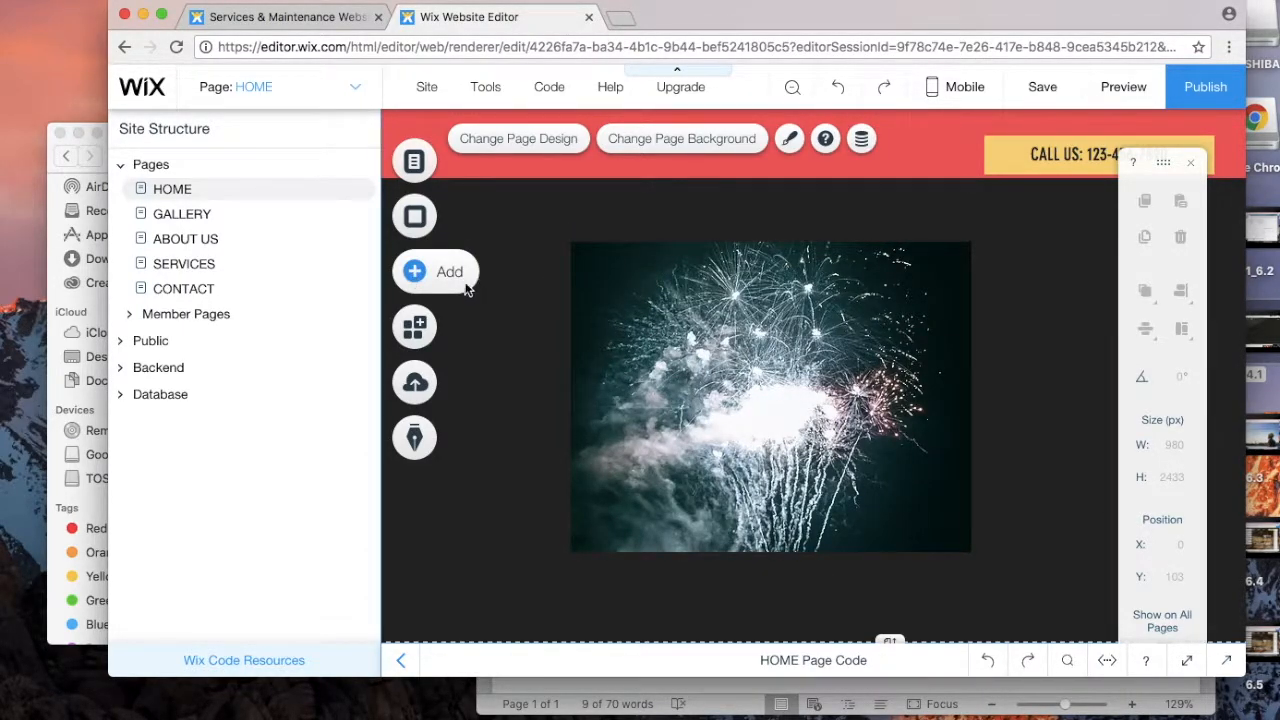
click(465, 284)
click(619, 268)
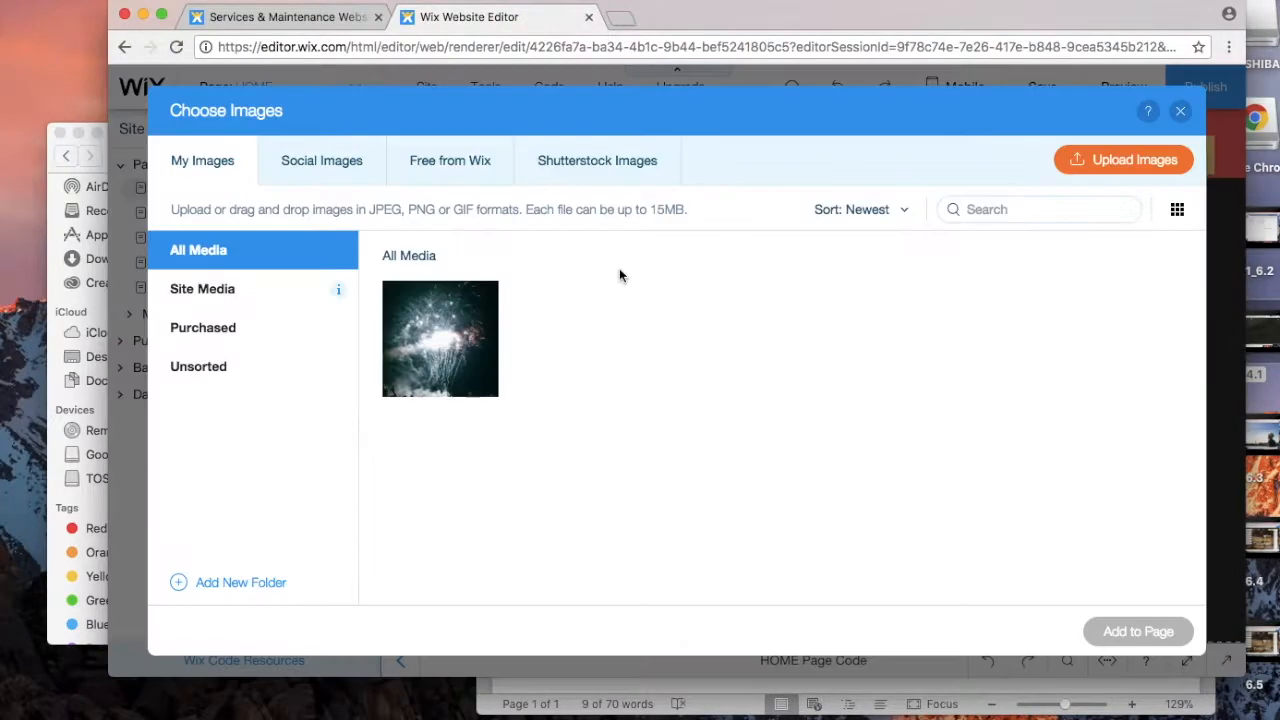
click(1181, 116)
mouse_move(475, 207)
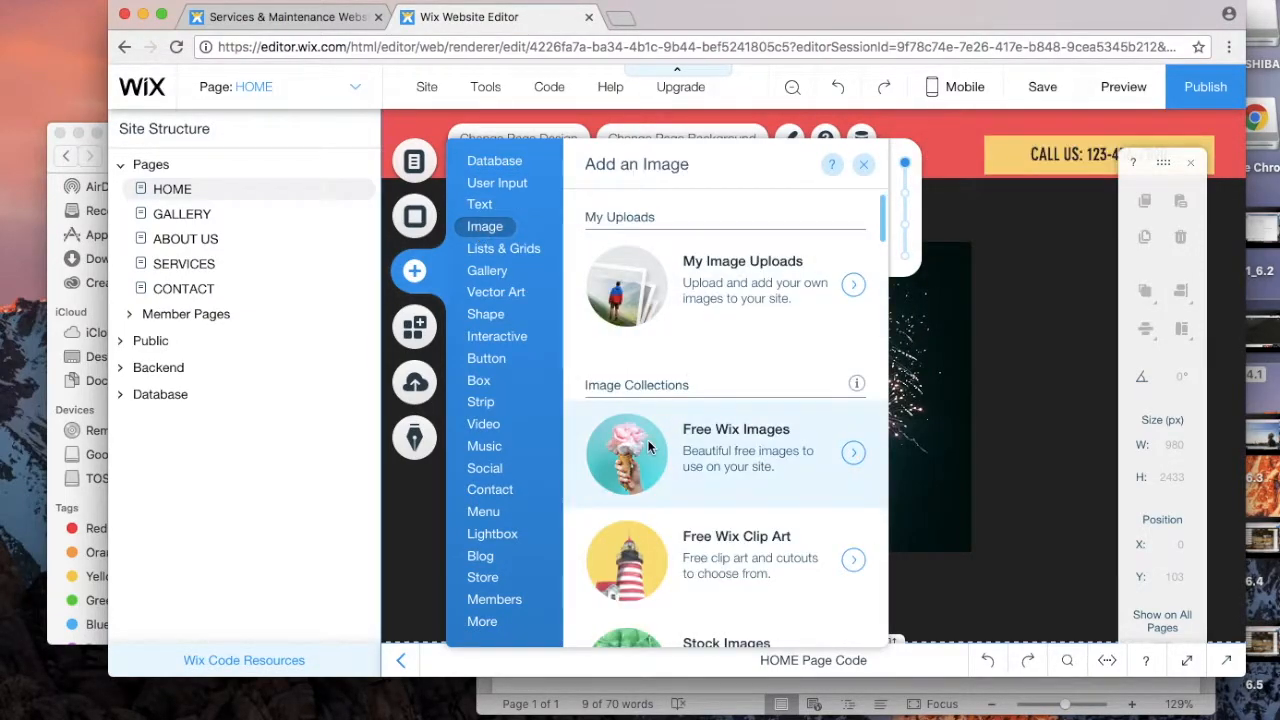
click(647, 439)
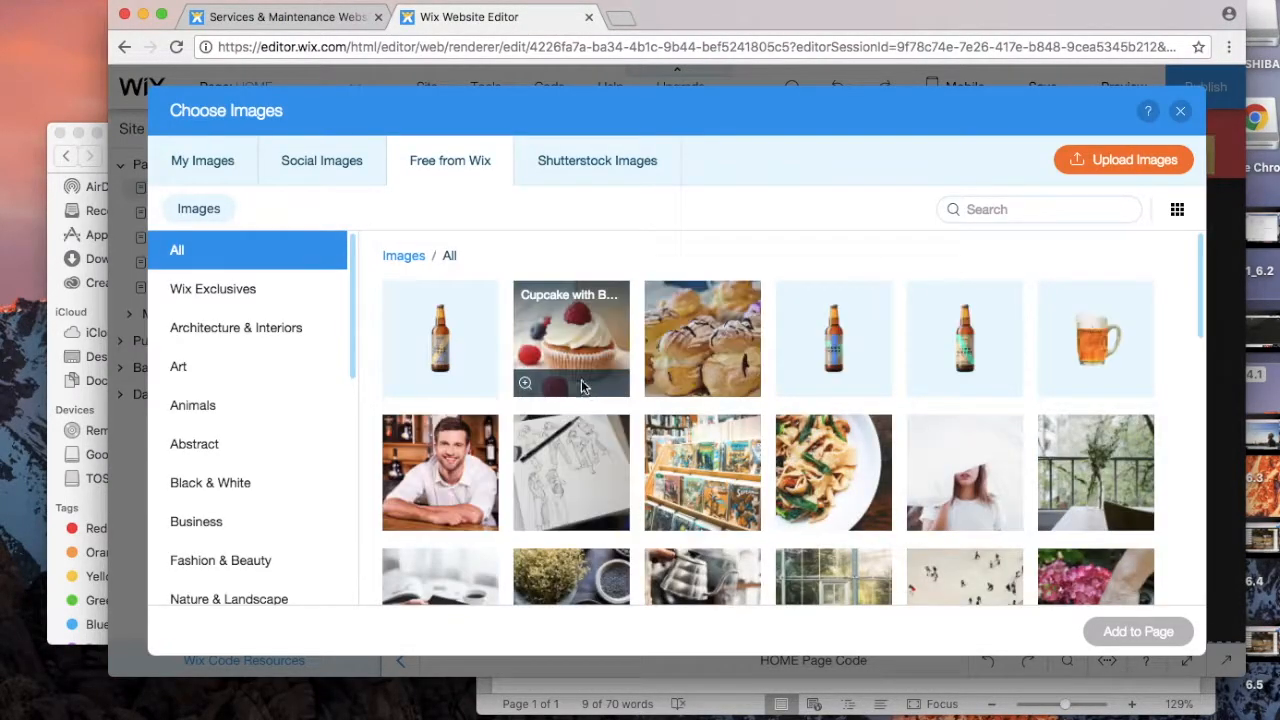
click(453, 330)
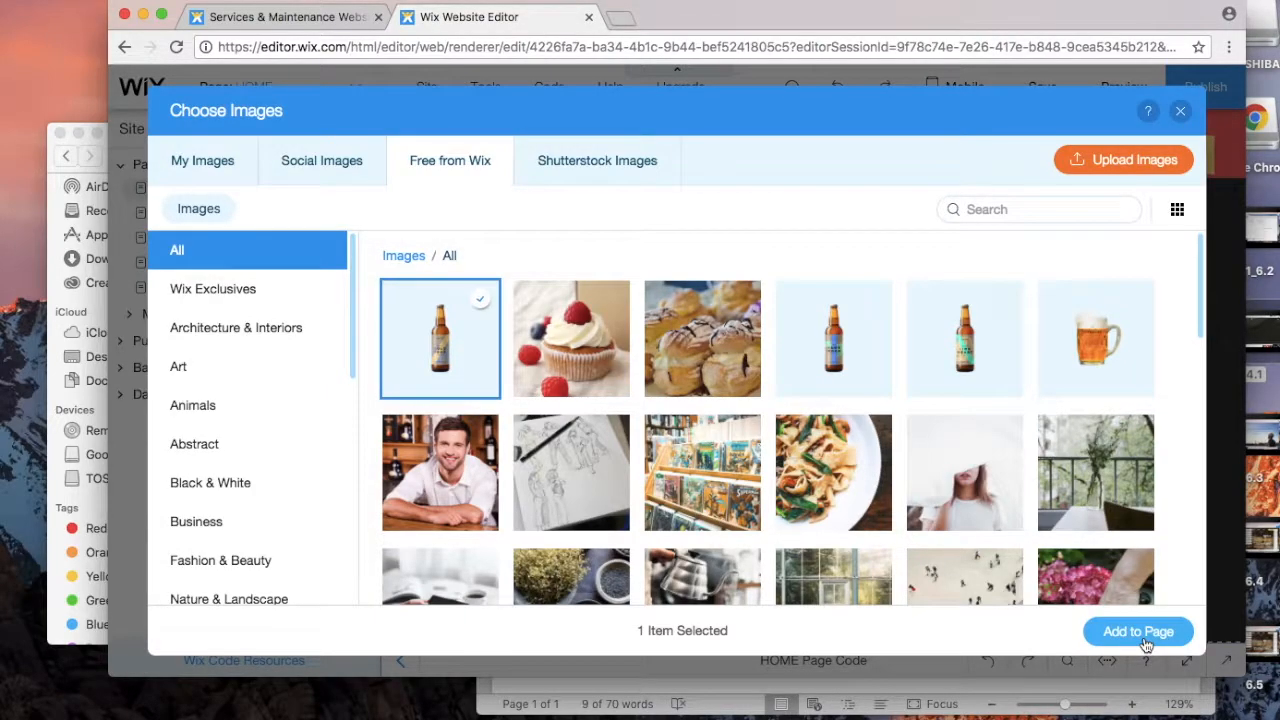
click(1138, 632)
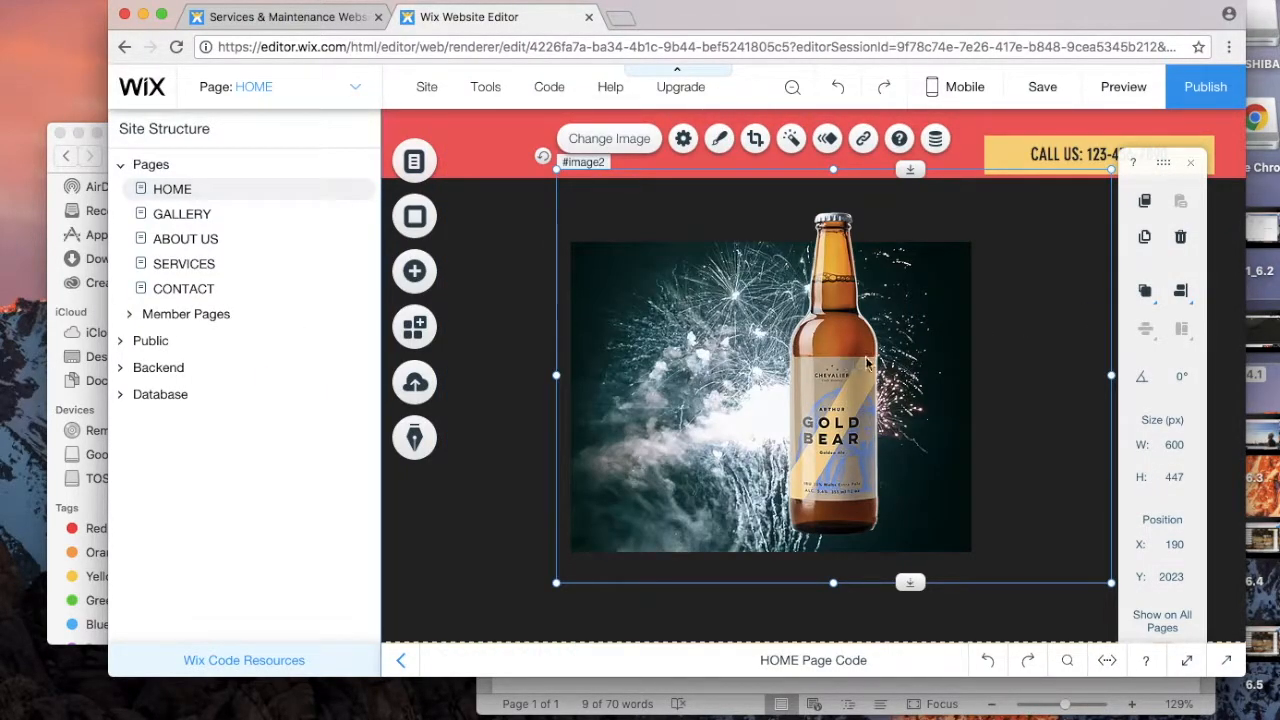
key(Delete)
click(680, 370)
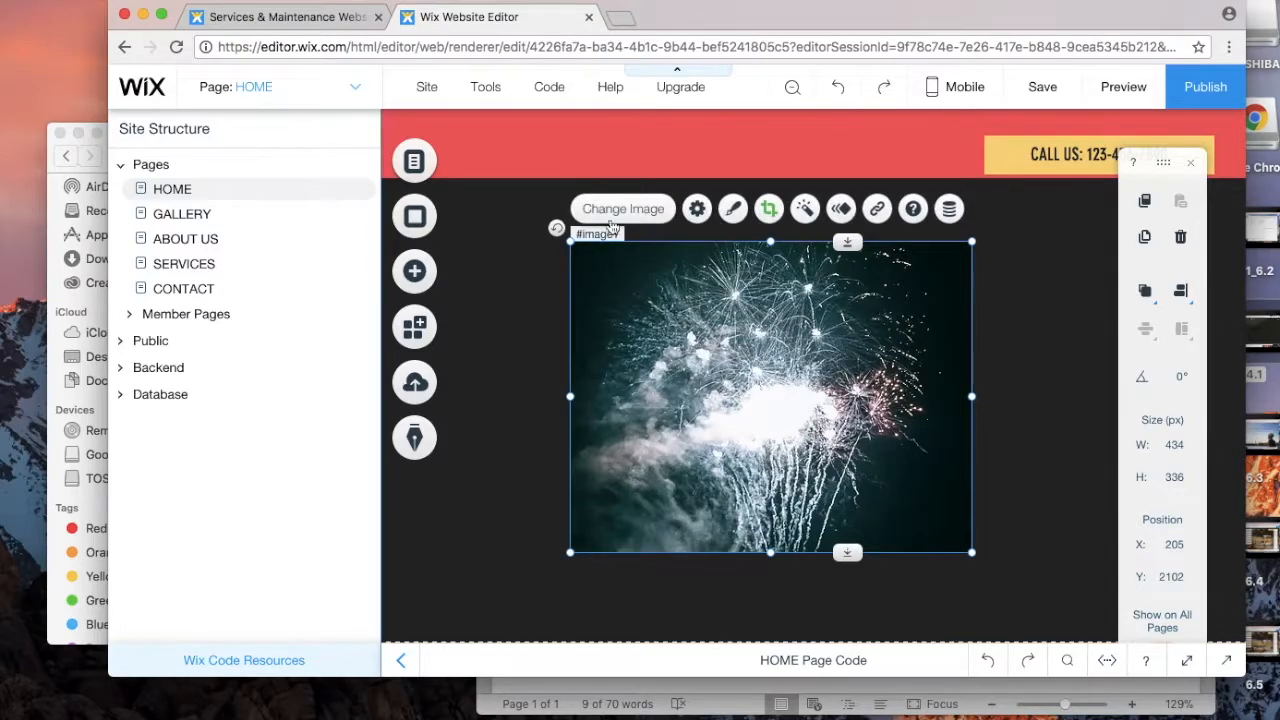
Step: Upload omnia43.jpg from Downloads into the site's media library
click(613, 210)
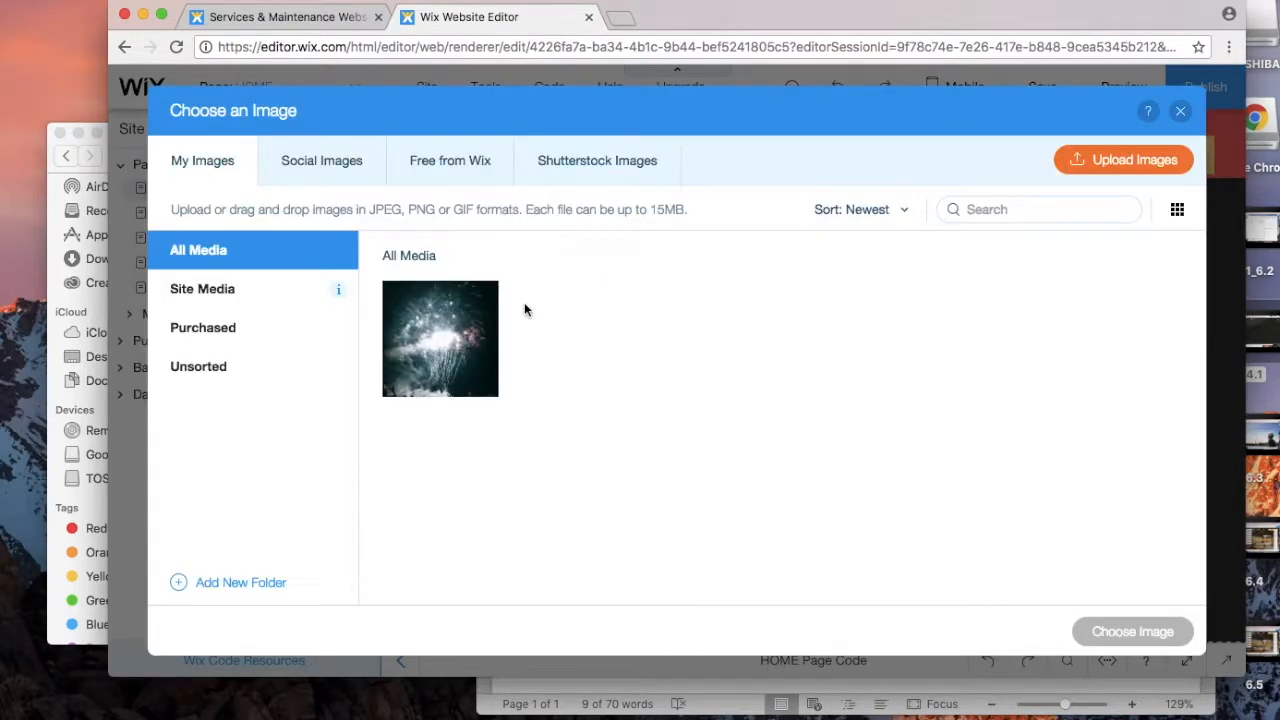
click(1138, 163)
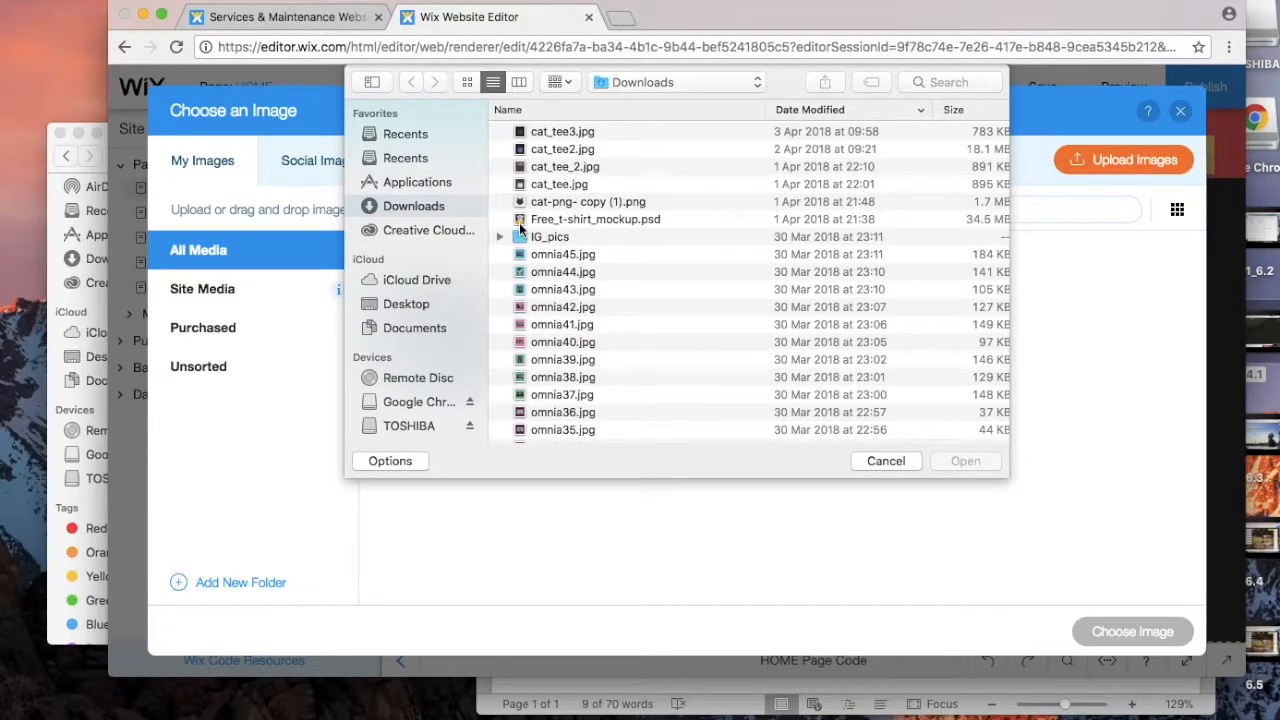
click(616, 290)
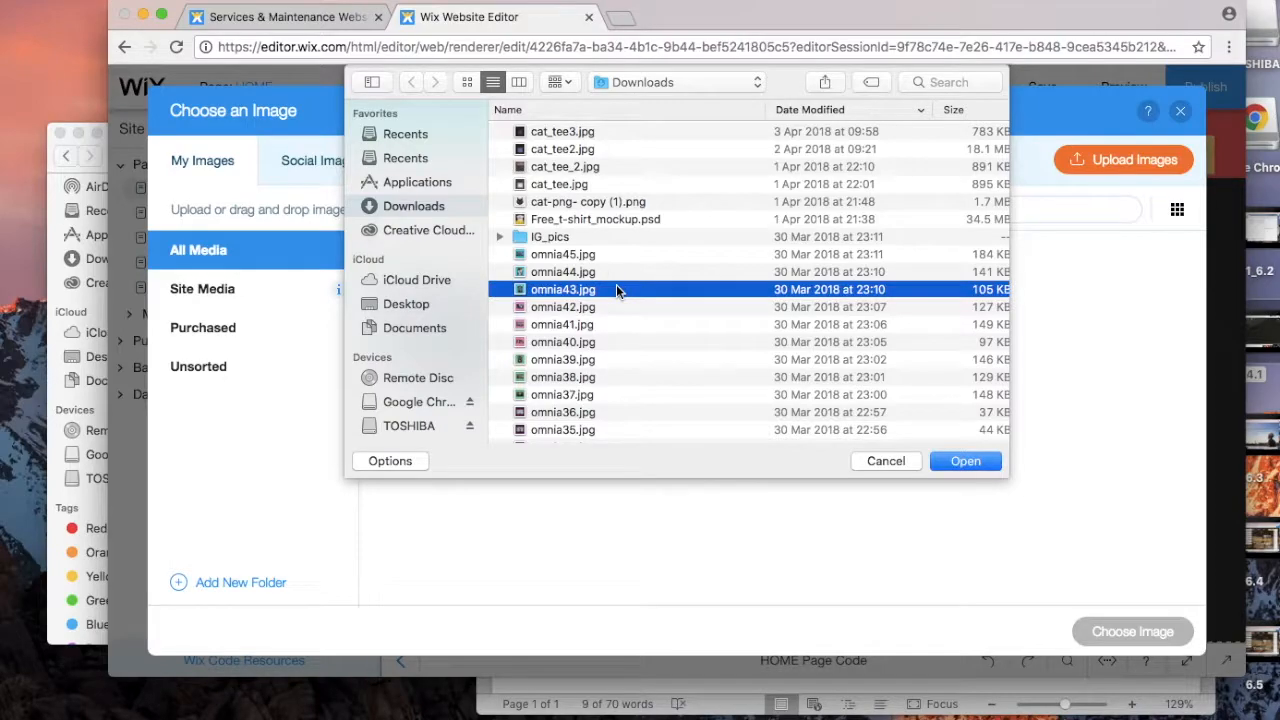
click(955, 460)
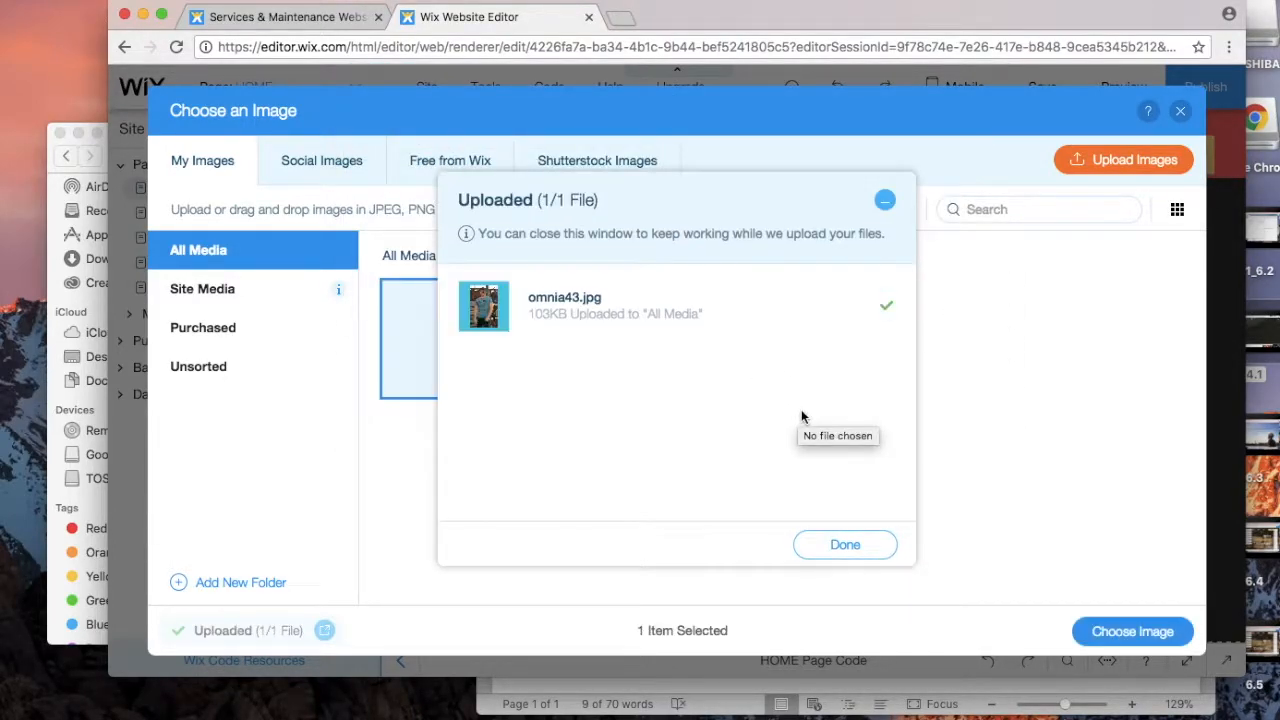
click(838, 540)
Step: Browse the social images and All Media, keeping the stock.jpeg fireworks image selected
mouse_move(600, 368)
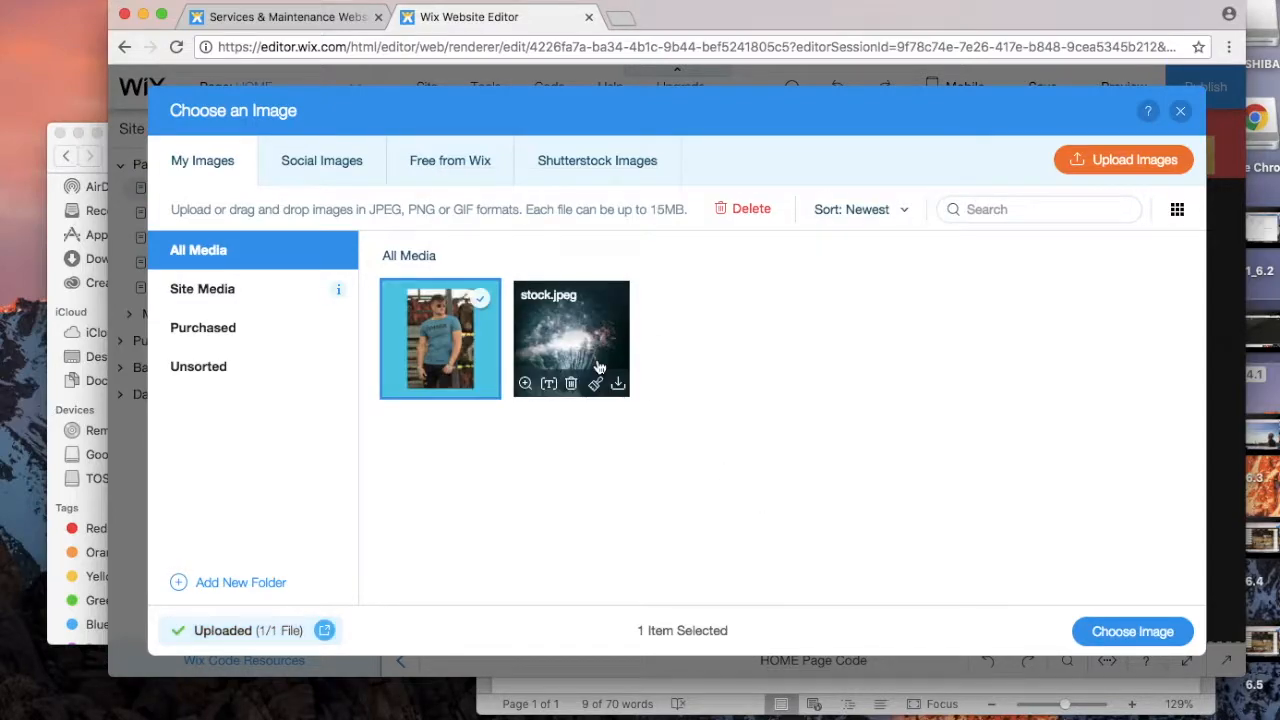
click(291, 177)
click(206, 163)
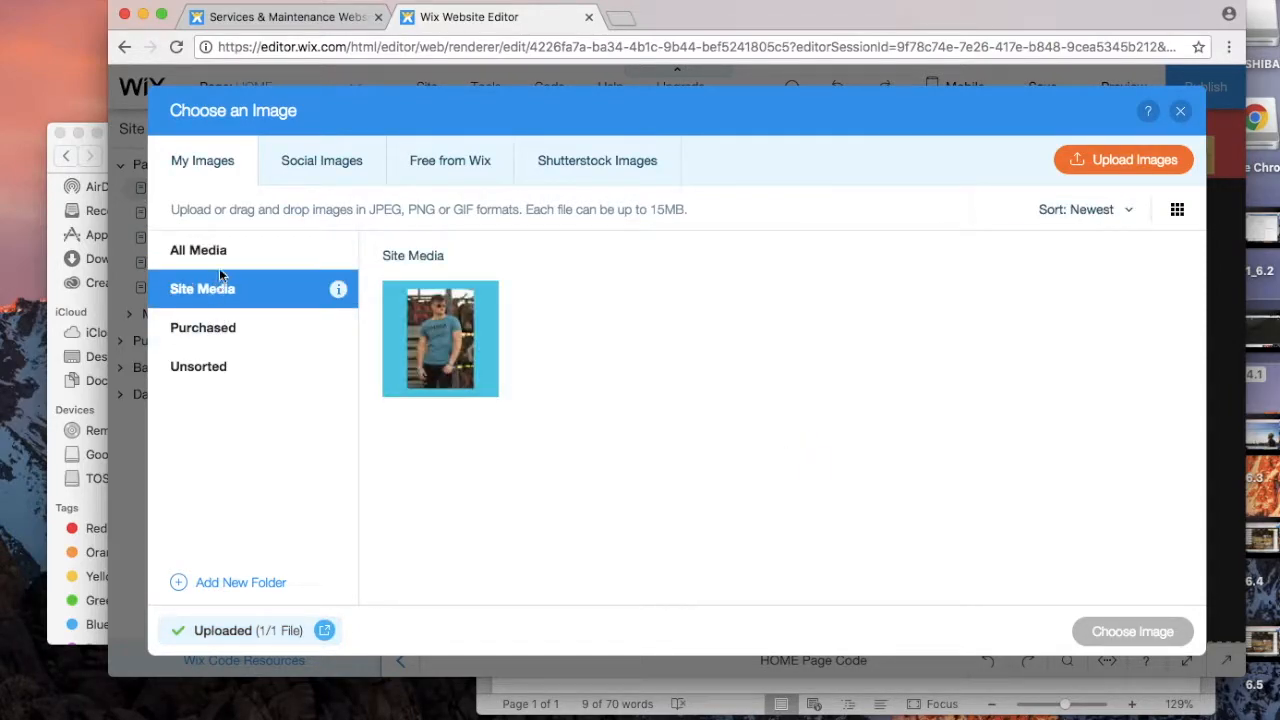
click(222, 252)
click(523, 355)
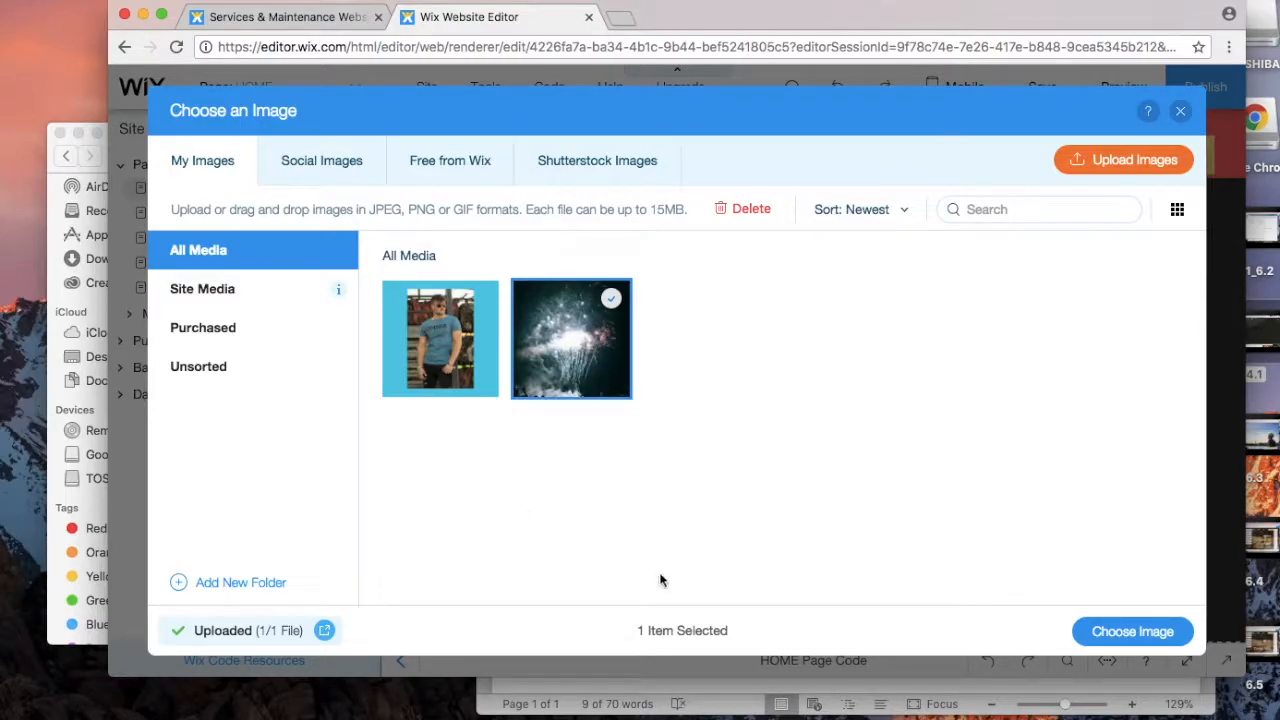
Step: Add the Creamy Eclairs free Wix image and drag it down just above the footer
click(1180, 111)
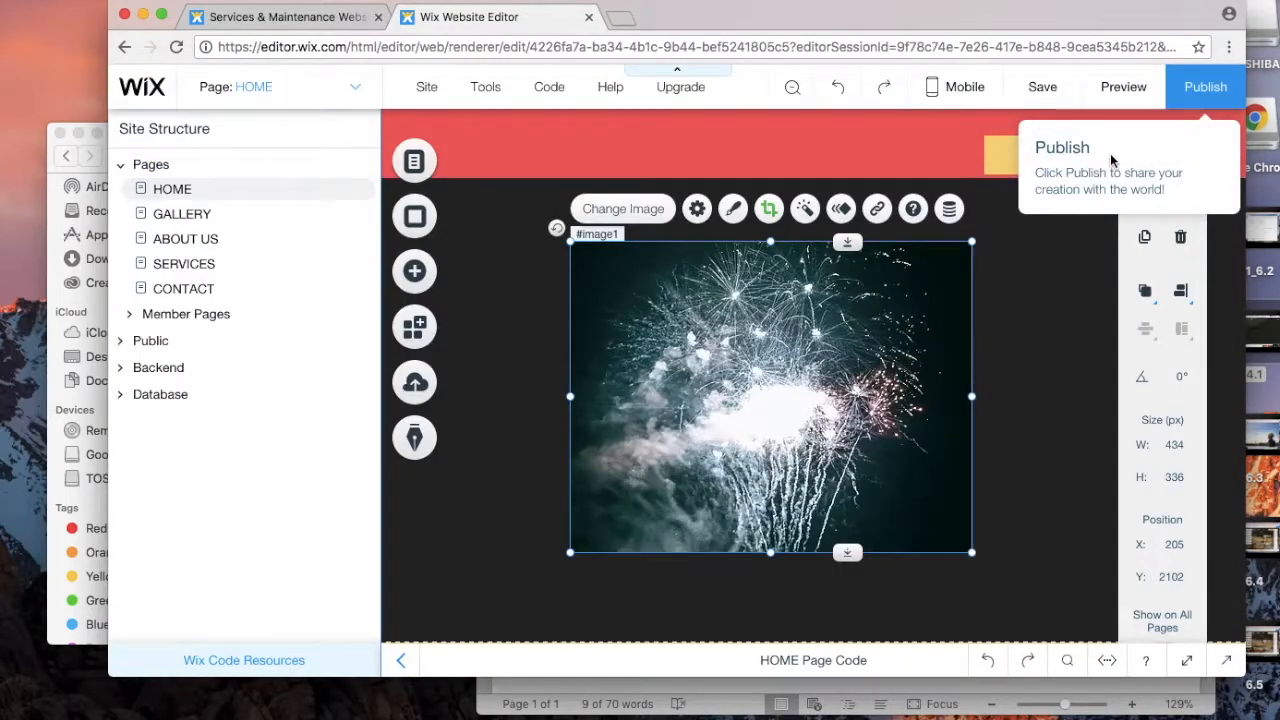
click(416, 283)
mouse_move(503, 248)
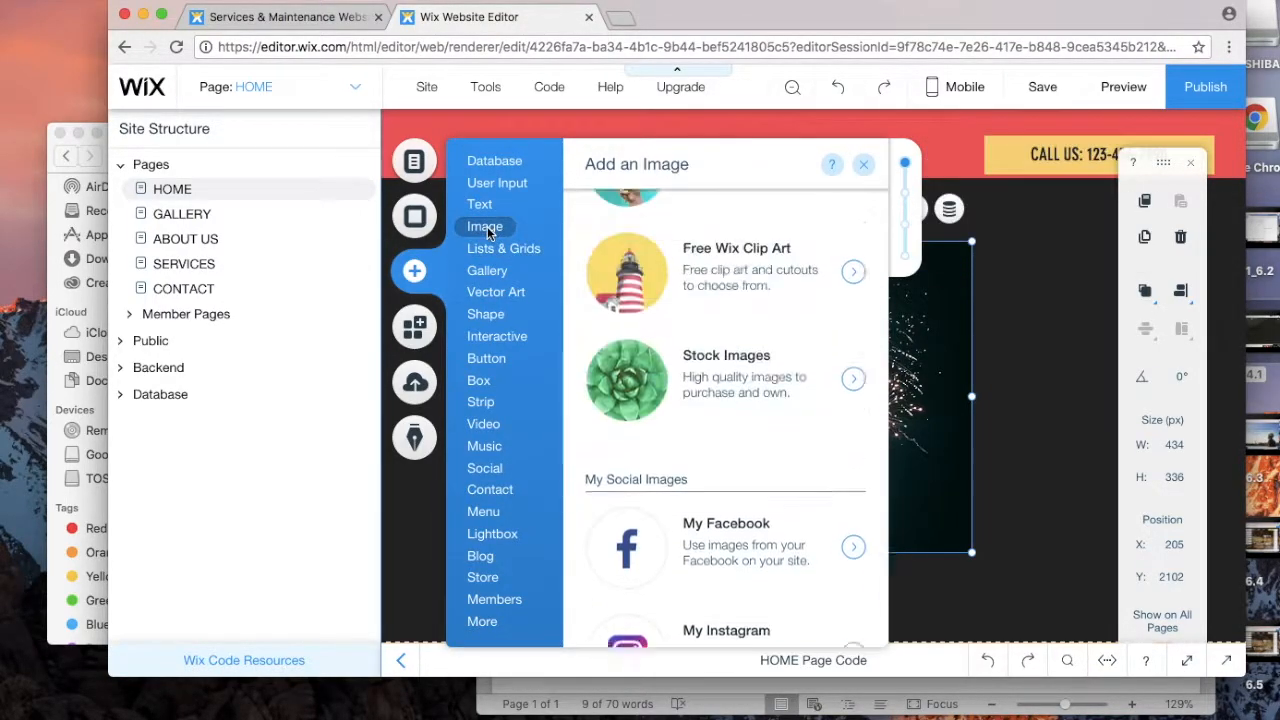
click(706, 442)
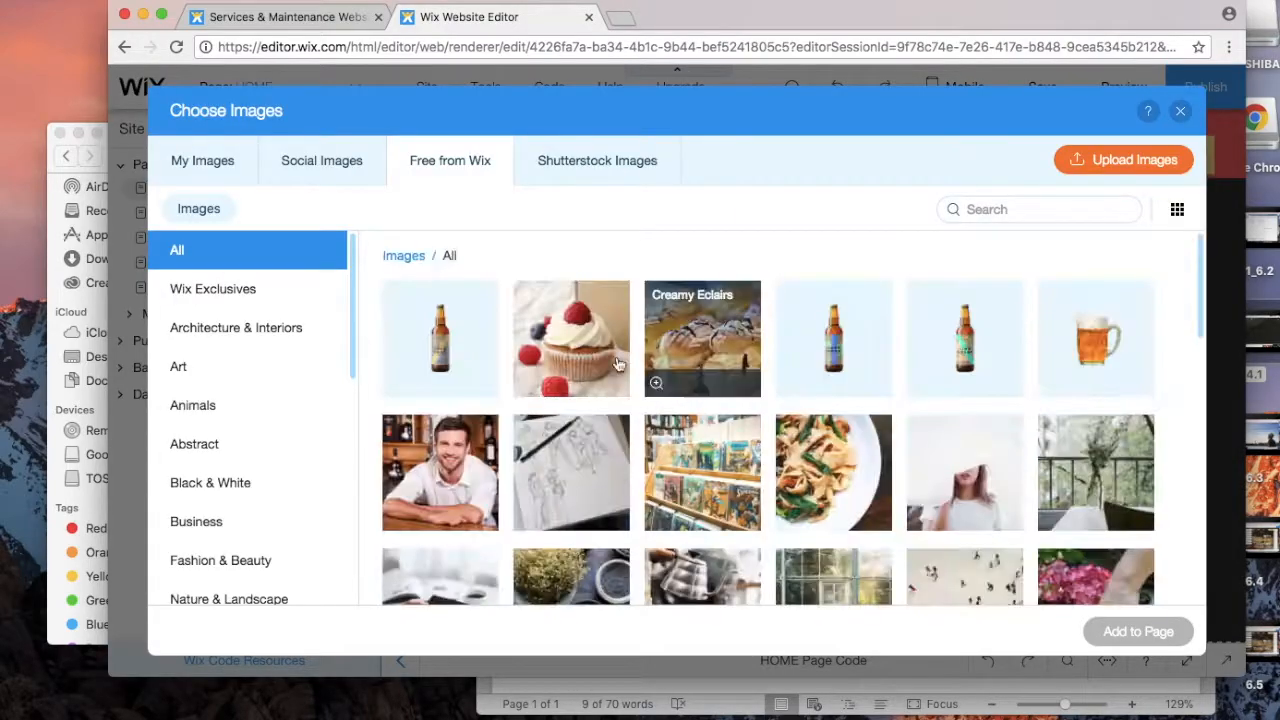
click(695, 340)
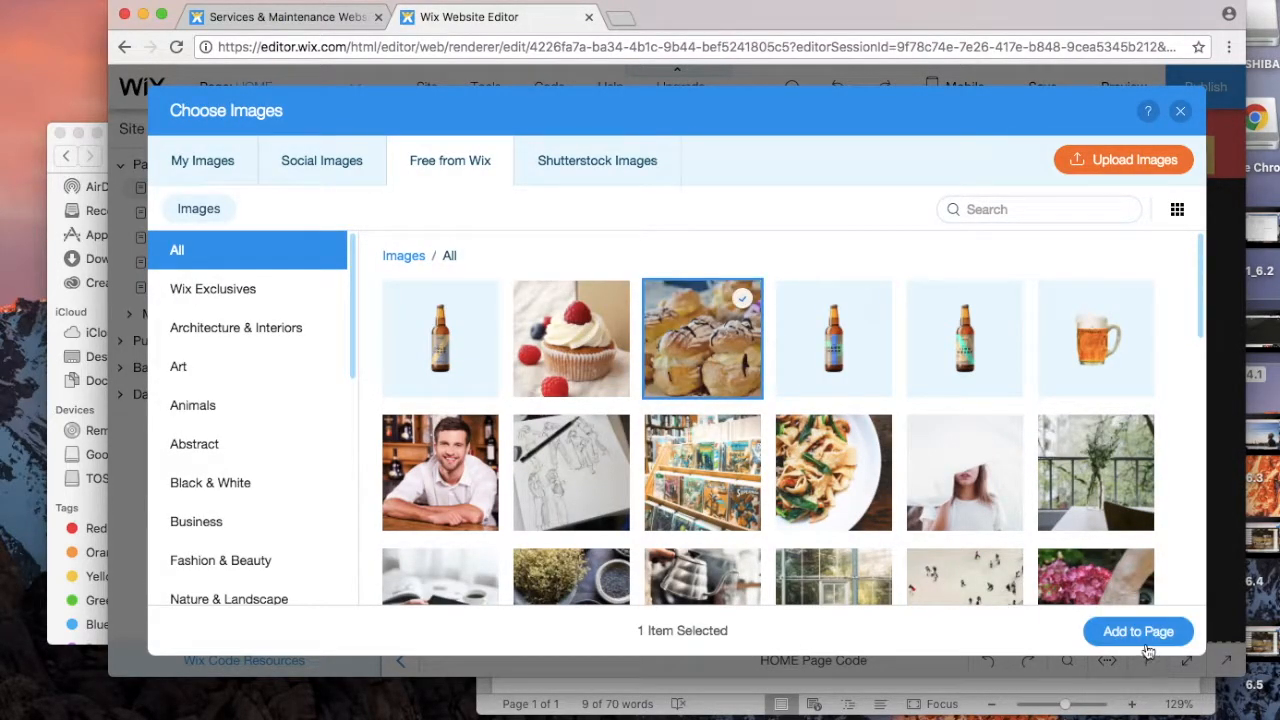
click(1144, 636)
drag(826, 386, 785, 438)
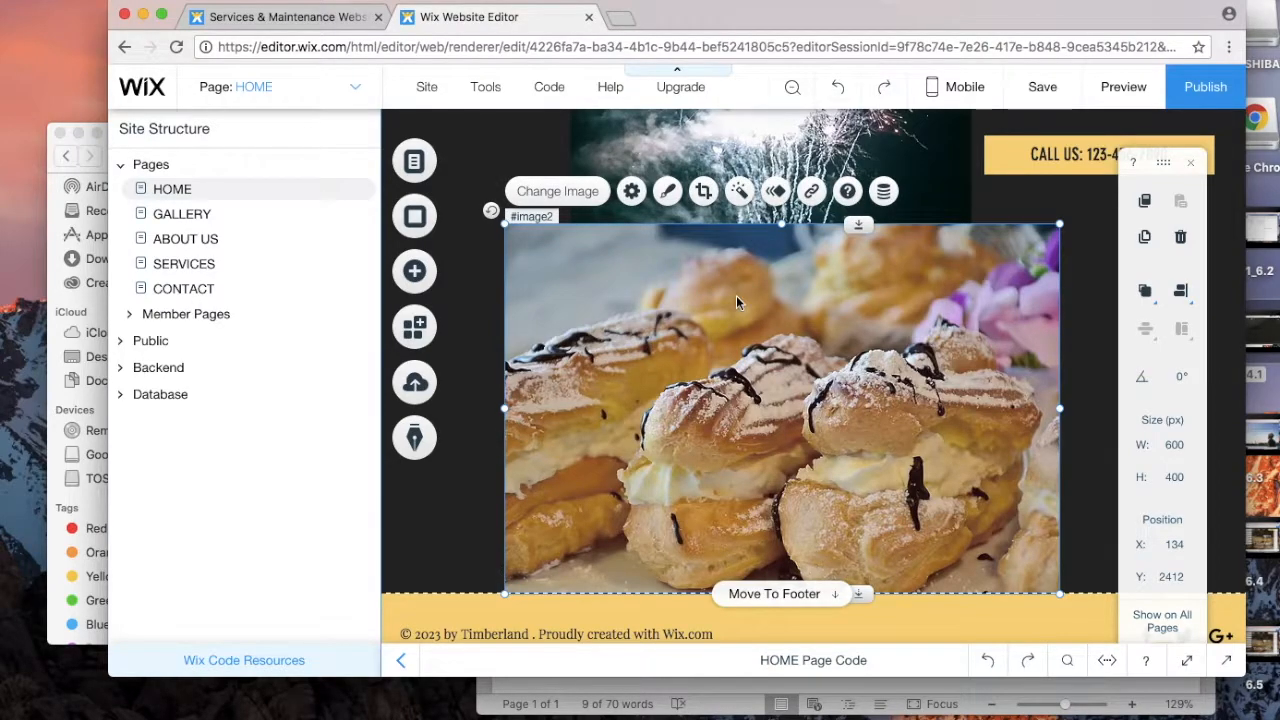
Step: Crop the eclairs image's left side to 483 × 400 px and move it left
click(703, 191)
drag(507, 407, 617, 408)
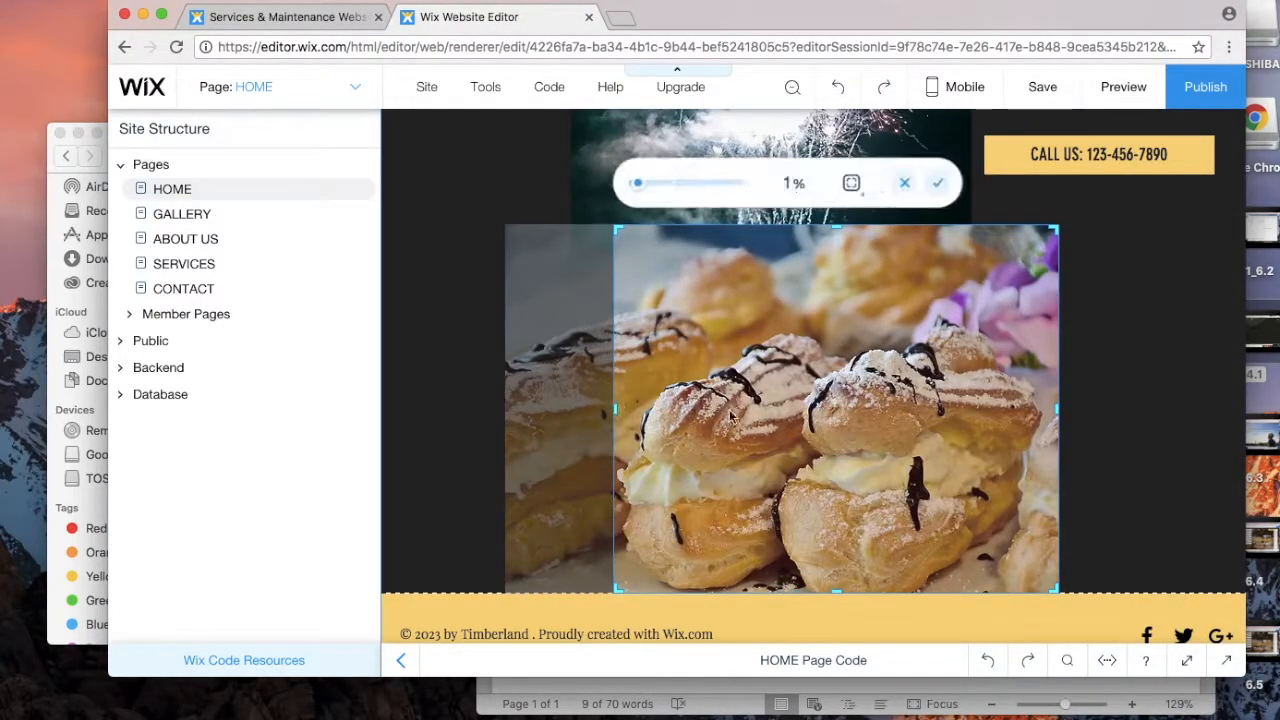
click(936, 183)
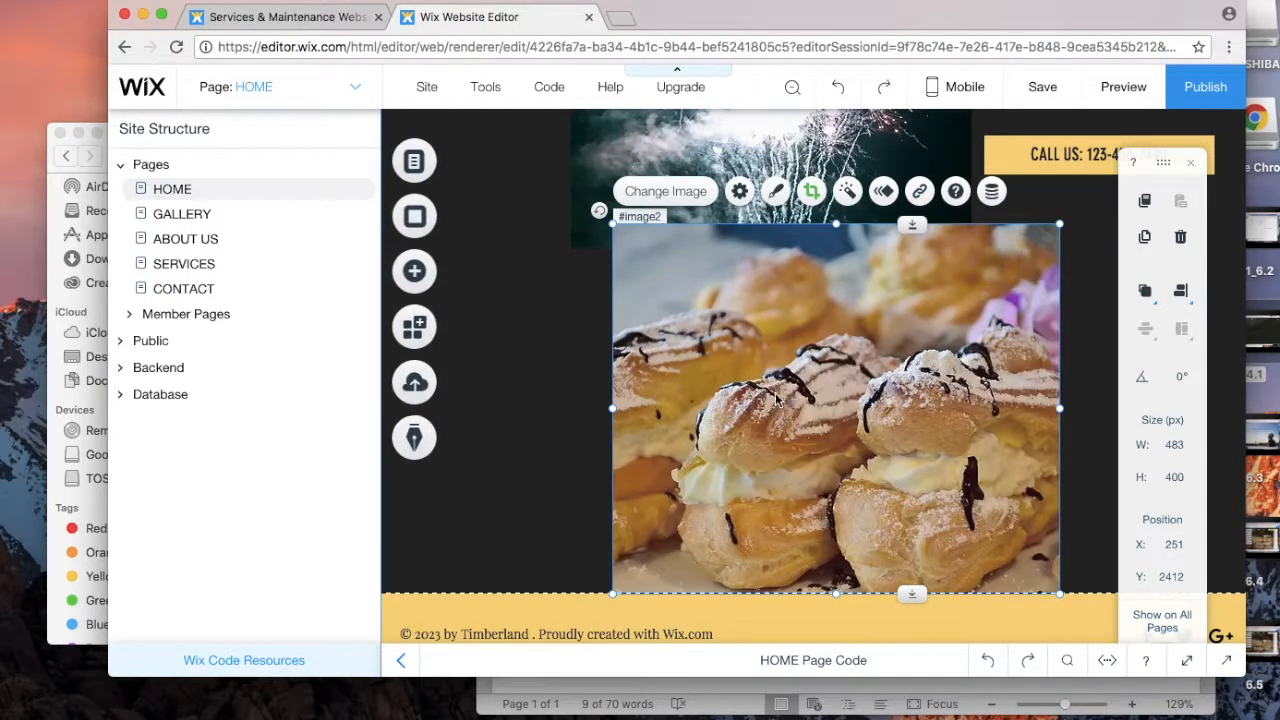
drag(776, 400, 704, 401)
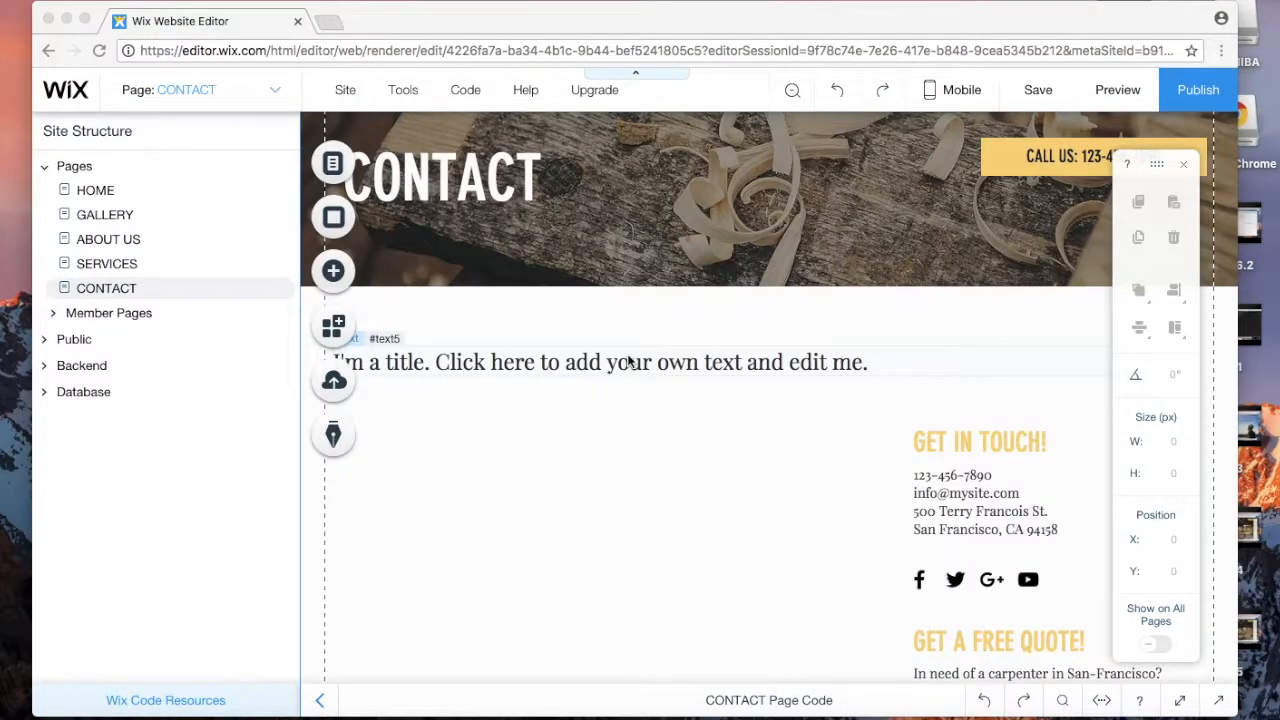
Step: Retype the CONTACT page's placeholder title as 'Contact us now'
scroll(596, 518, up, 2)
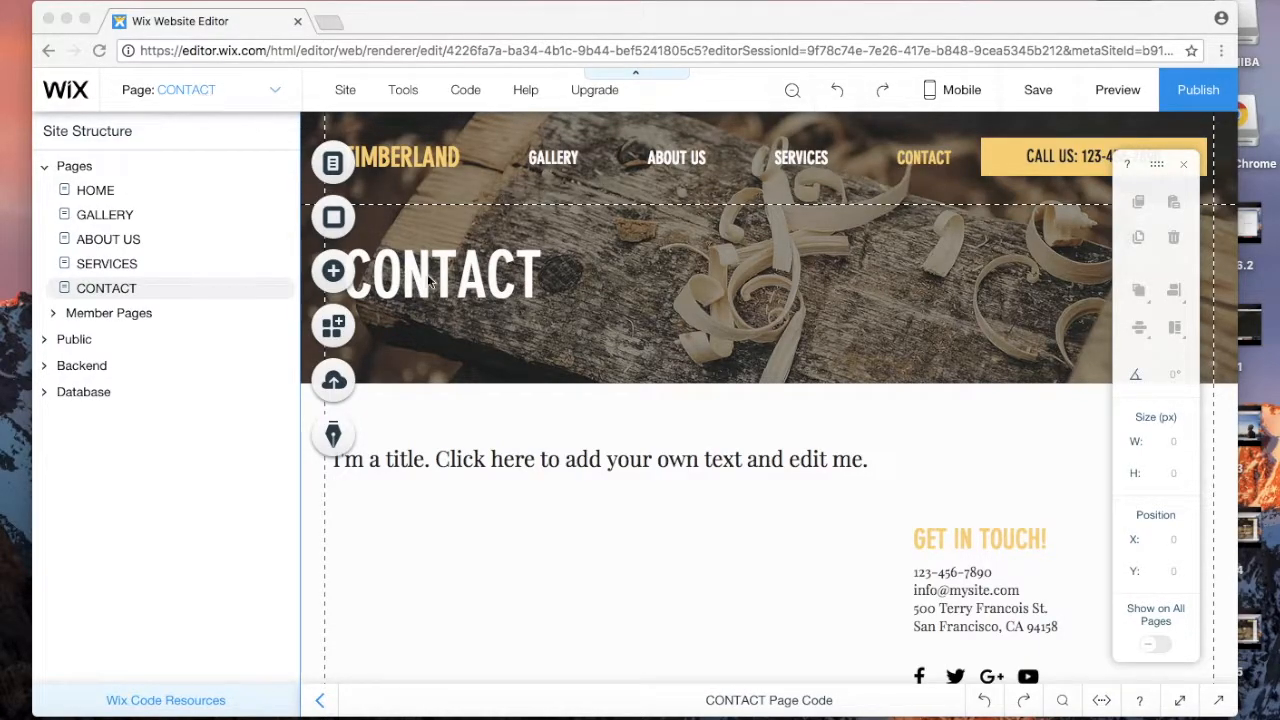
click(566, 461)
click(541, 460)
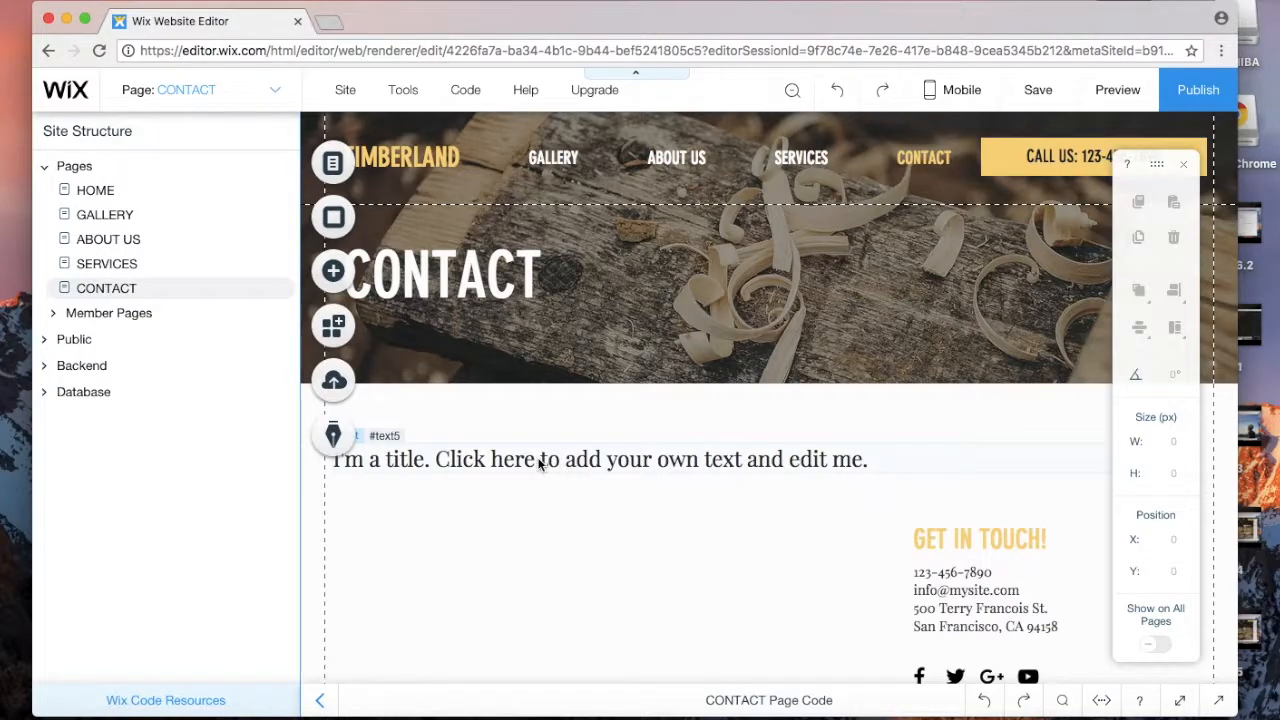
double_click(540, 462)
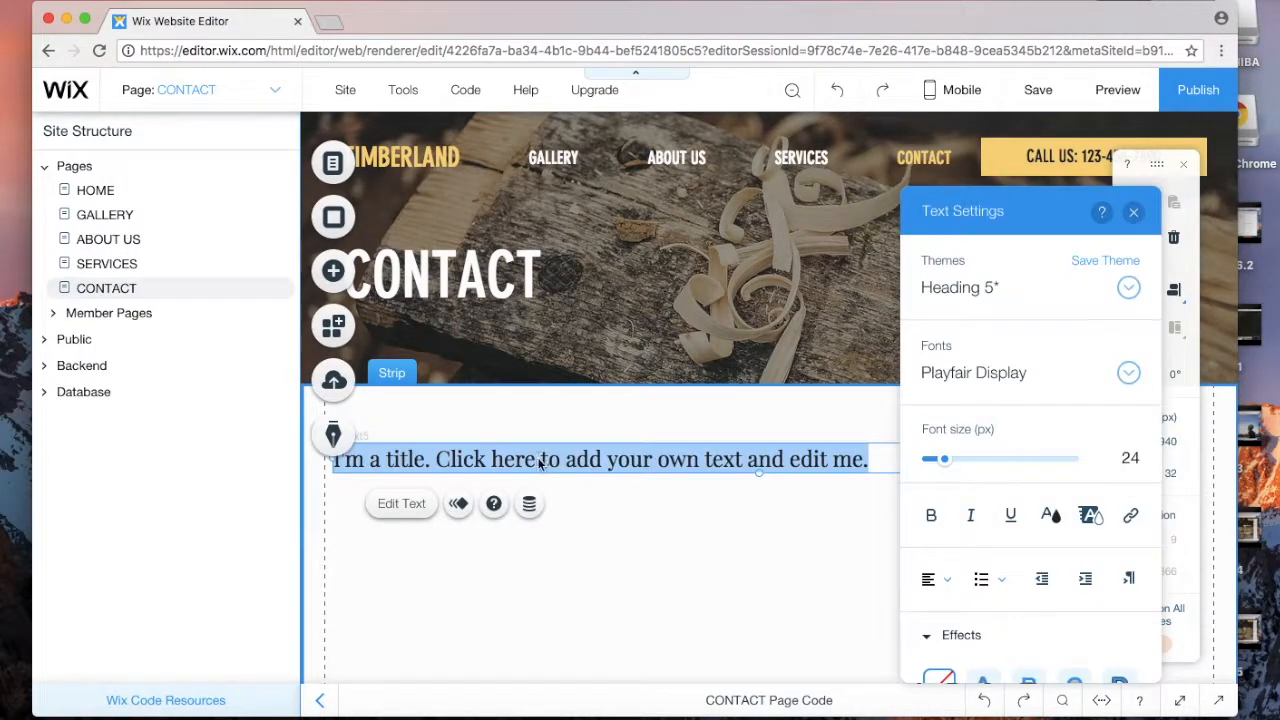
key(Right)
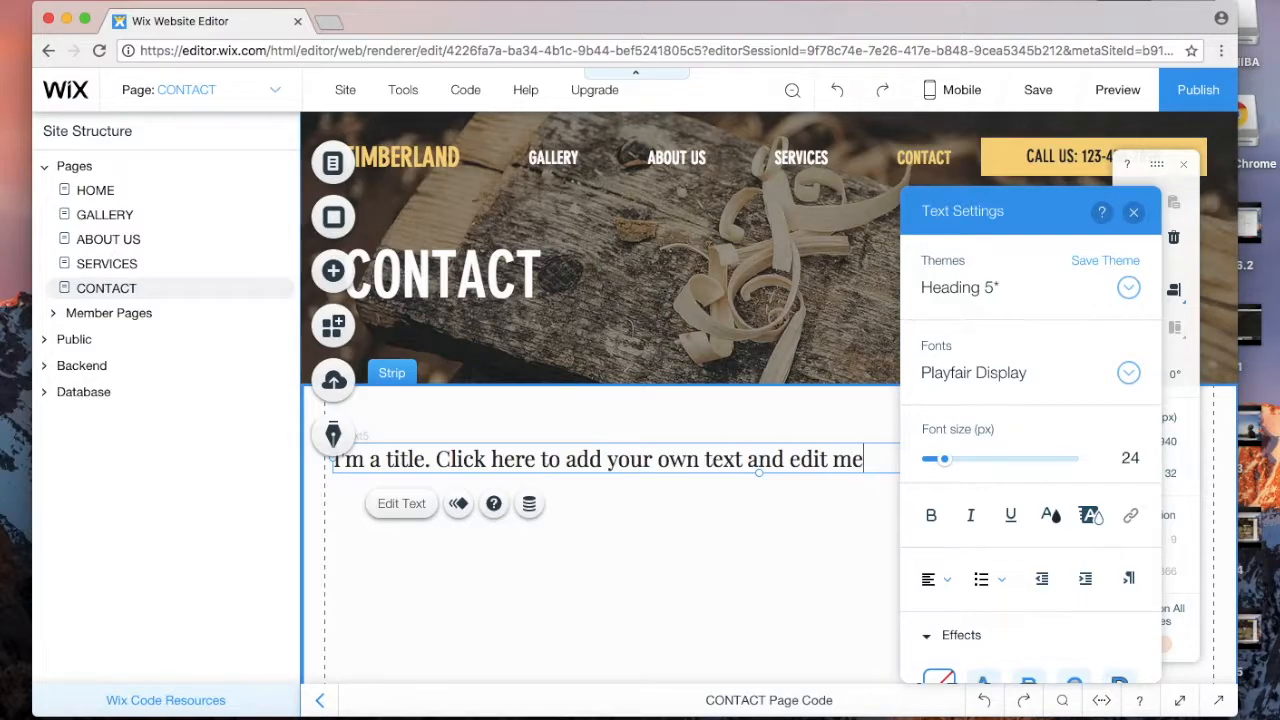
key(super+a)
text(COnt)
key(BackSpace)
key(BackSpace)
key(BackSpace)
text(ontact)
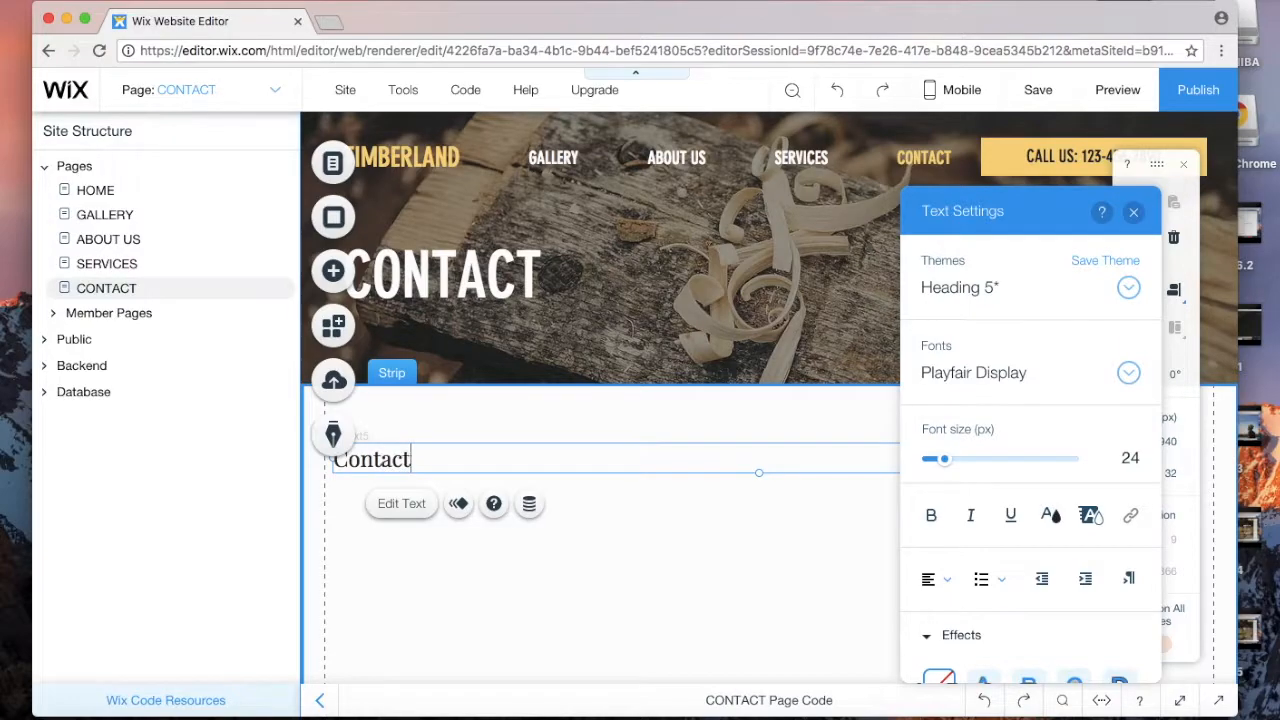
text( us now)
key(BackSpace)
key(BackSpace)
text(now)
click(1133, 216)
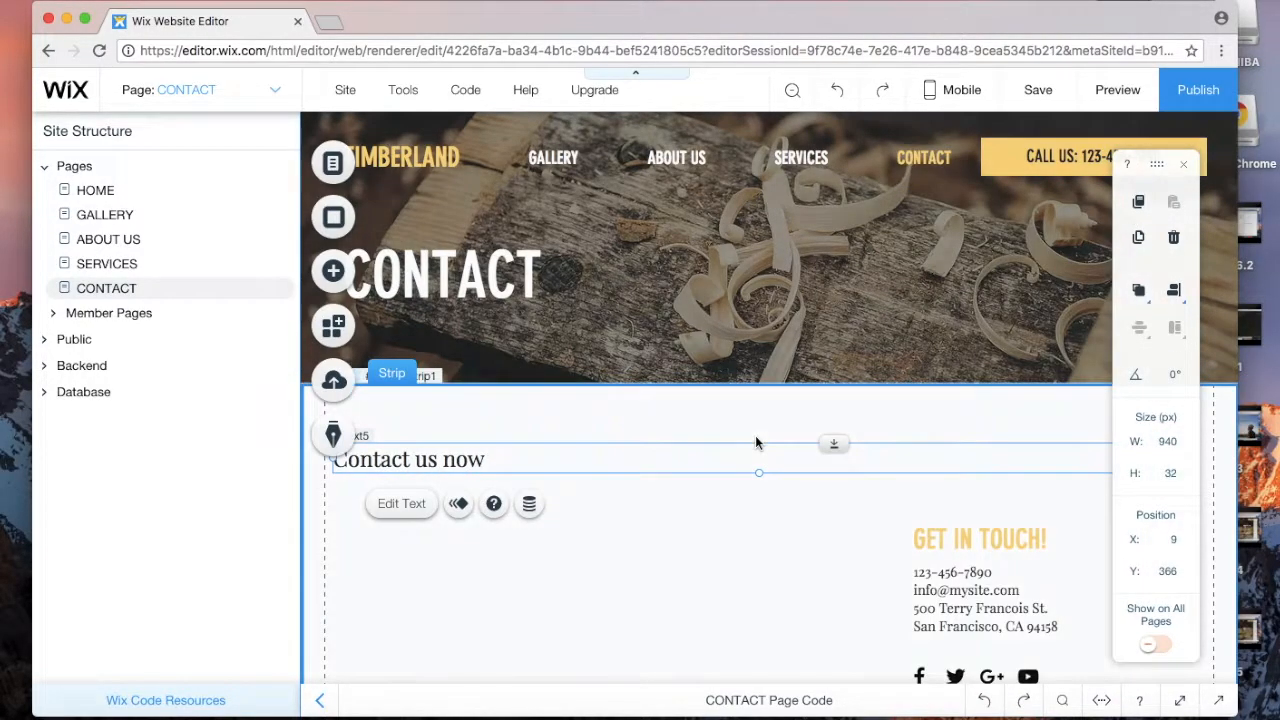
Step: Select the contact strip, then open the Add panel after glancing at the App Market
scroll(755, 435, down, 3)
scroll(755, 435, down, 4)
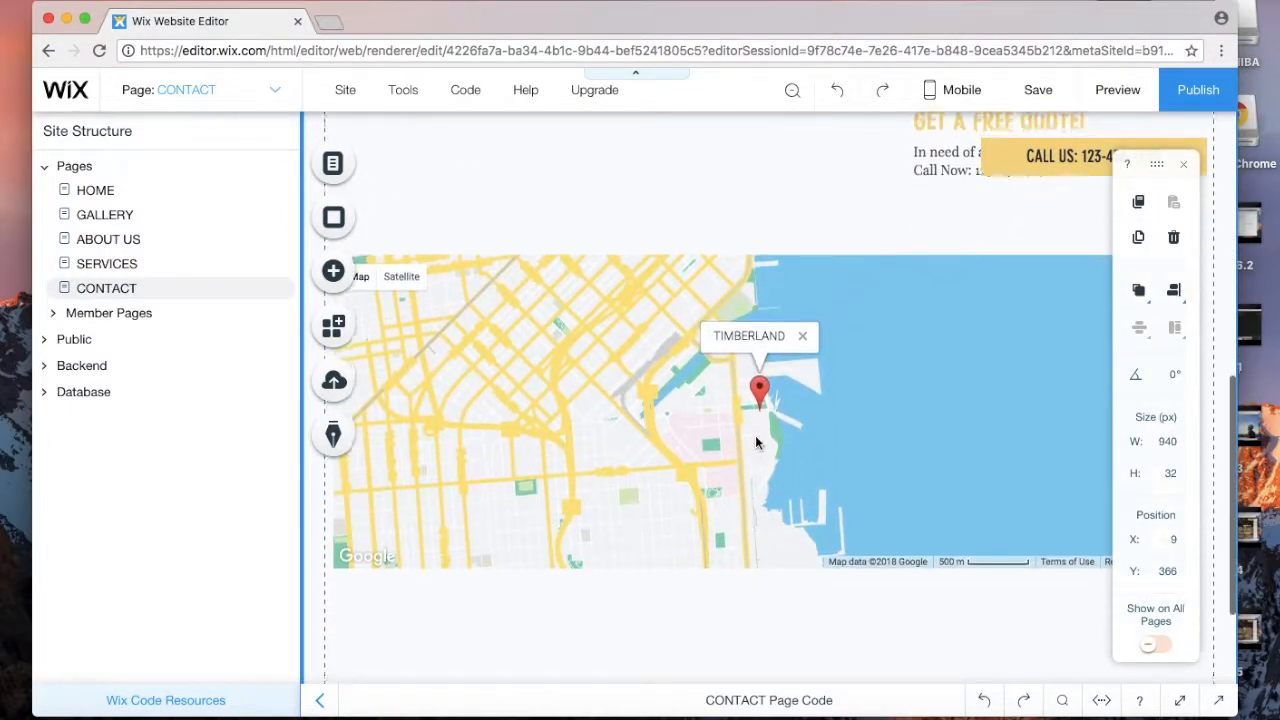
scroll(755, 435, up, 6)
scroll(755, 435, down, 3)
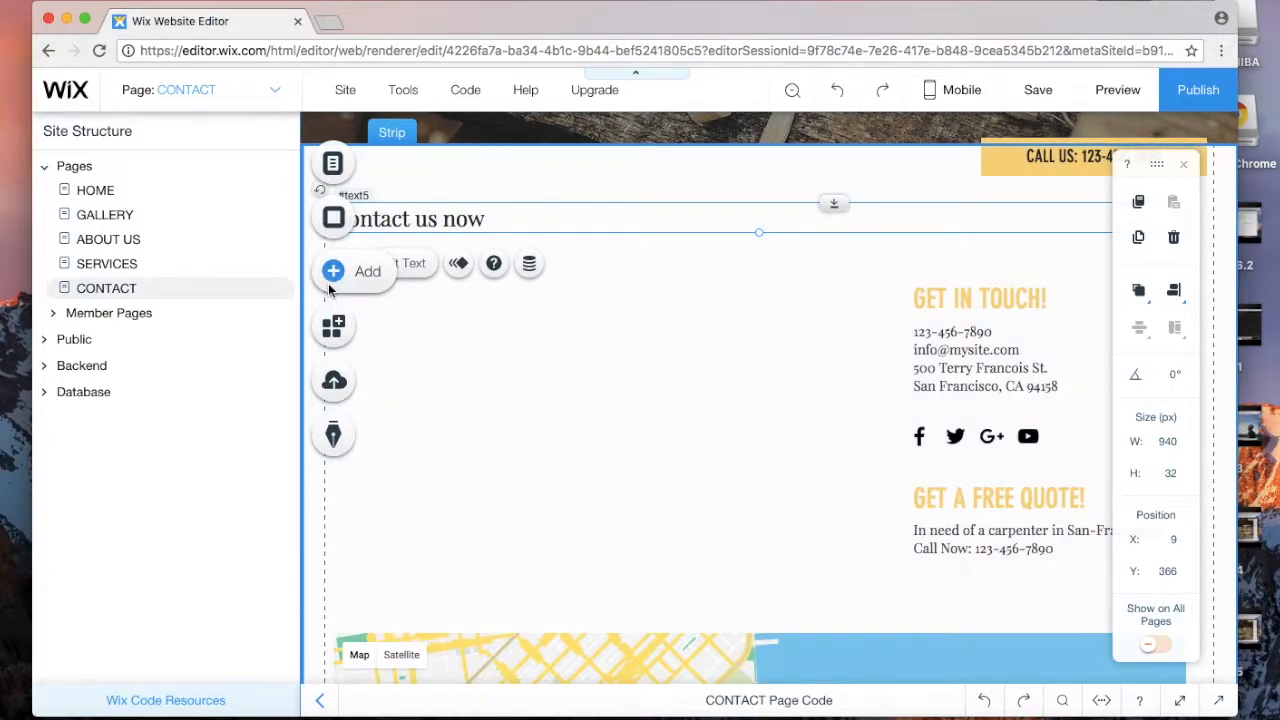
click(506, 357)
scroll(443, 309, down, 1)
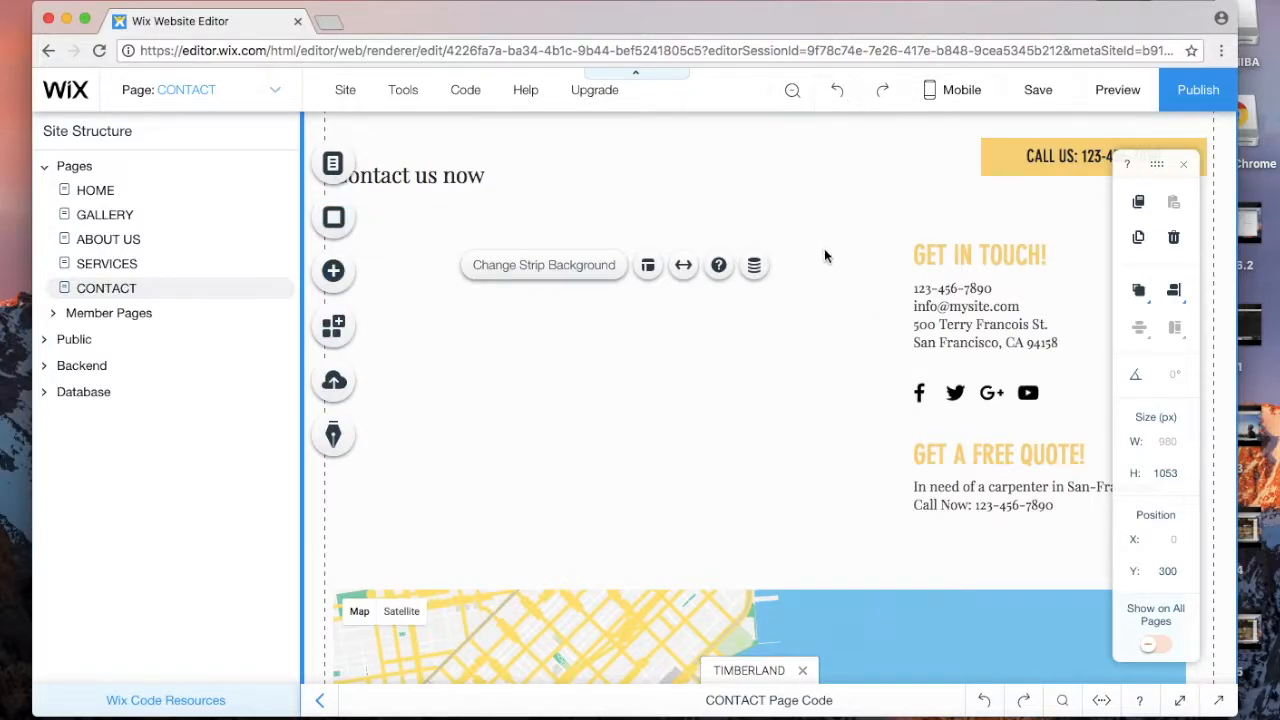
scroll(690, 335, up, 6)
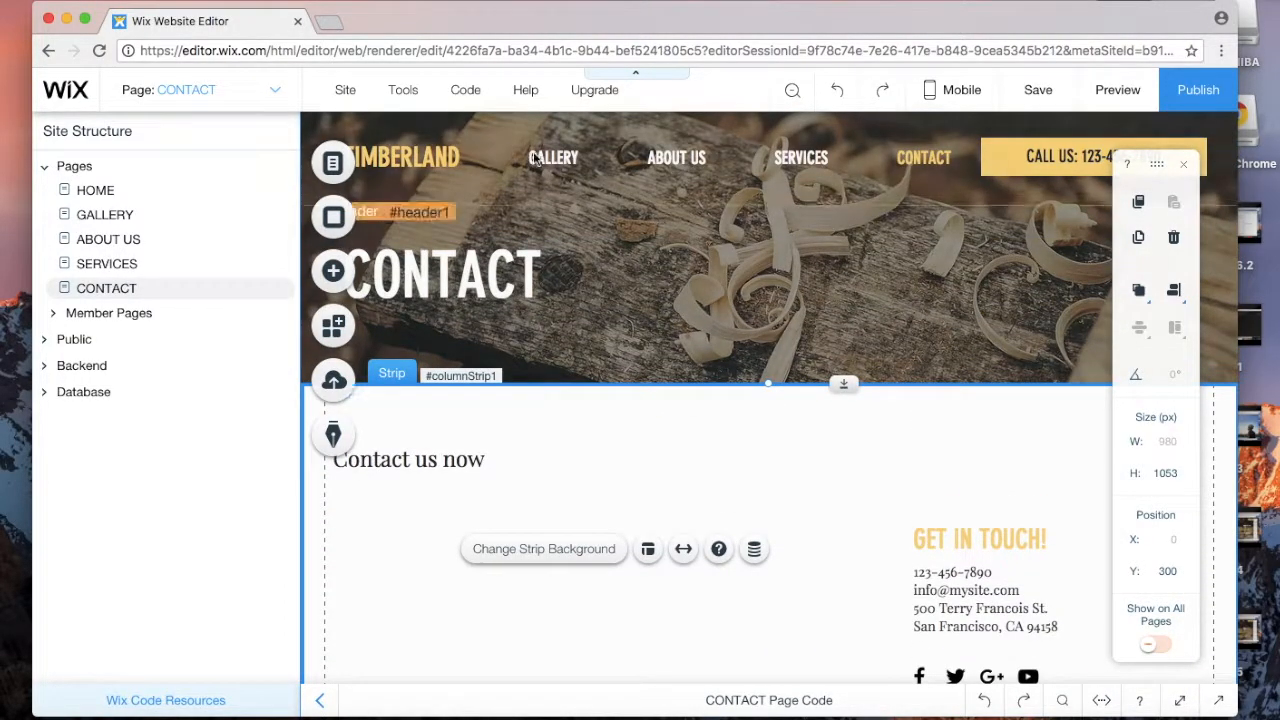
scroll(738, 367, down, 6)
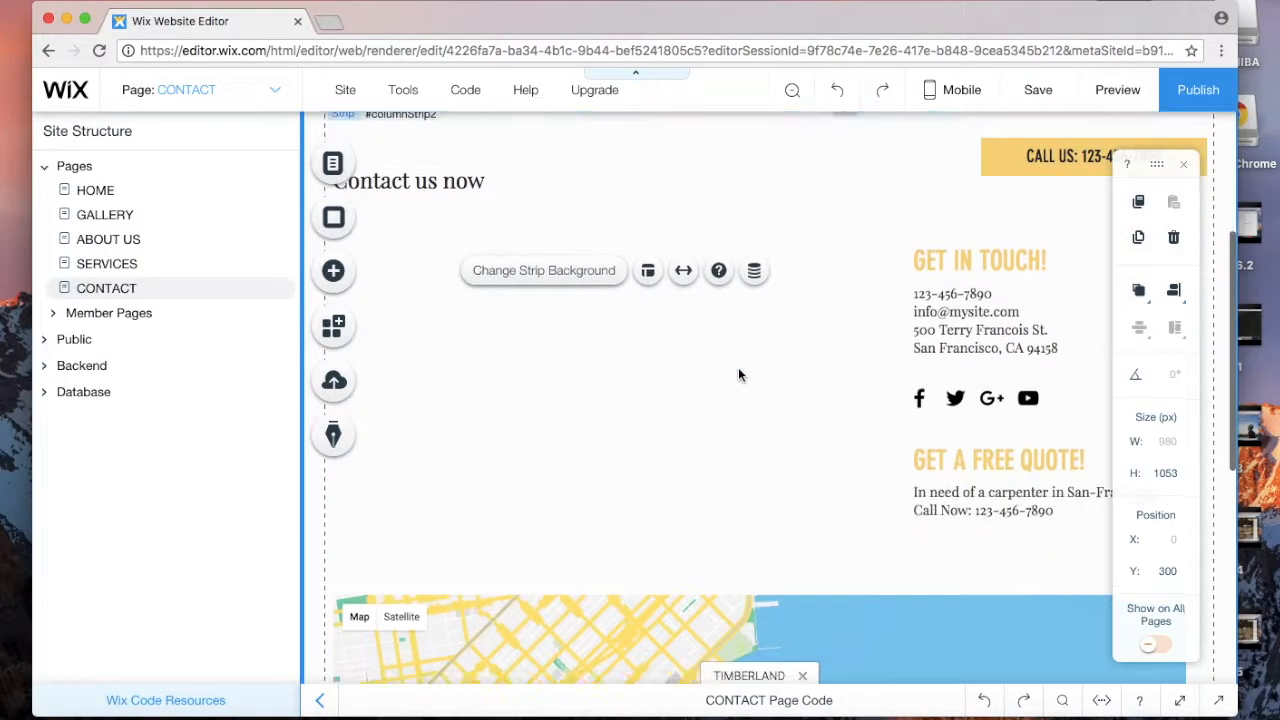
click(337, 279)
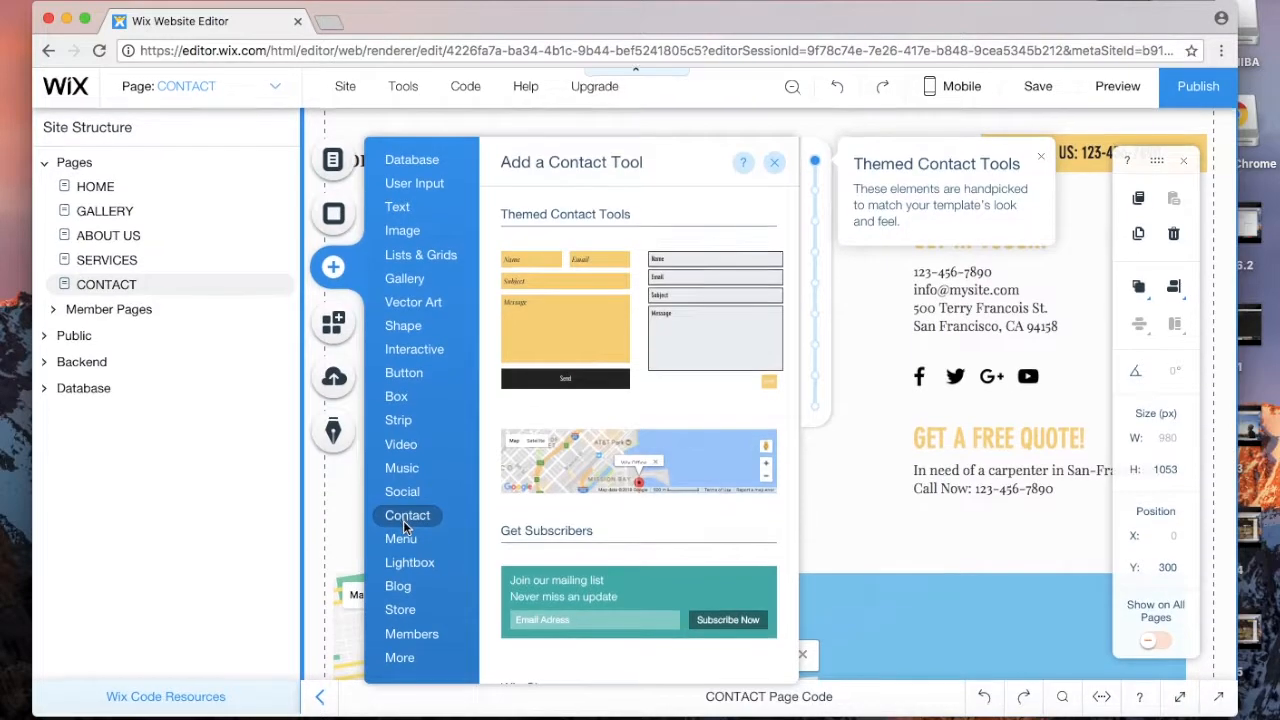
click(336, 333)
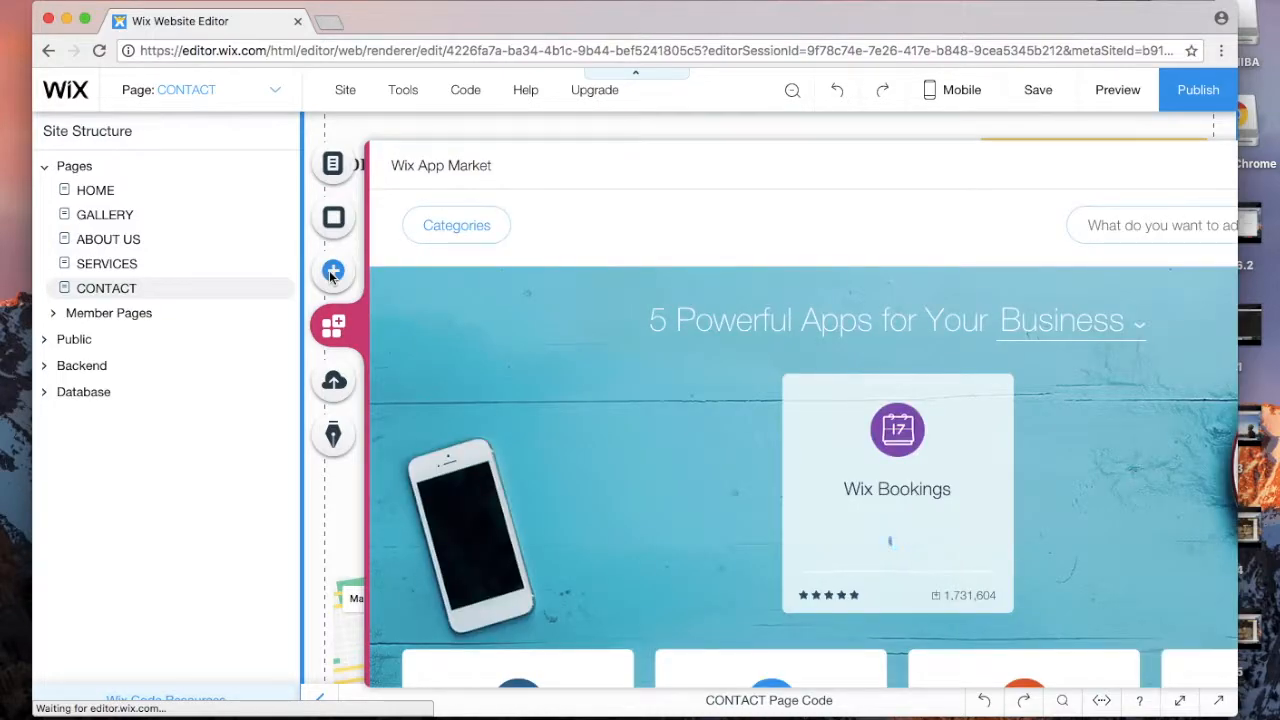
click(333, 272)
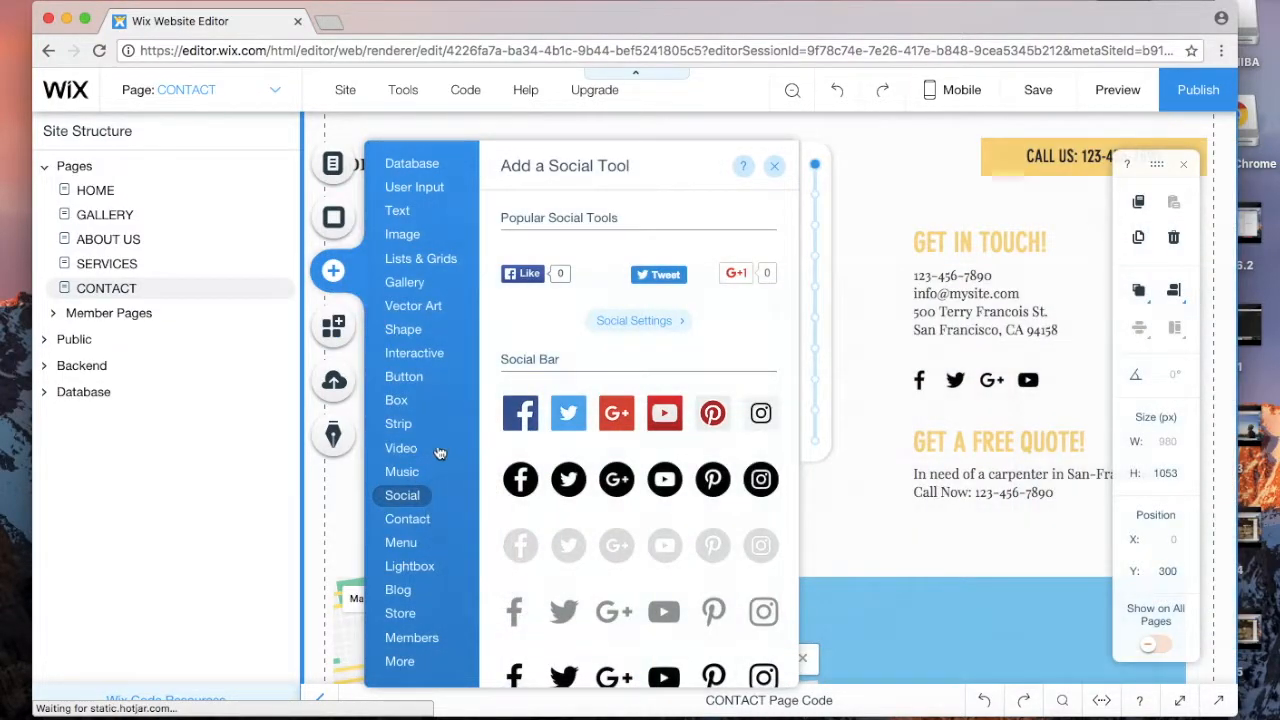
Step: Add the themed yellow contact form under the heading and widen it to 431 px
click(407, 519)
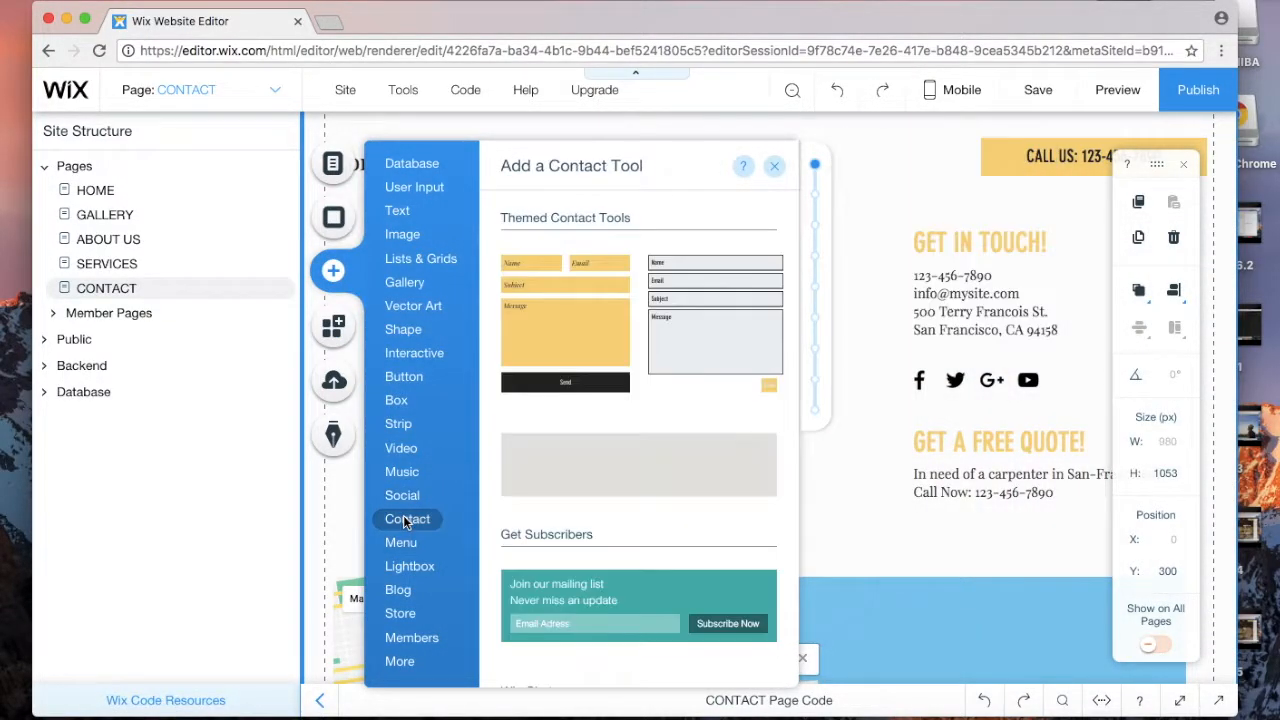
click(518, 332)
drag(690, 312, 469, 292)
drag(675, 370, 807, 366)
Step: Review the contact form's submission address settings and its Customize Design options
click(539, 183)
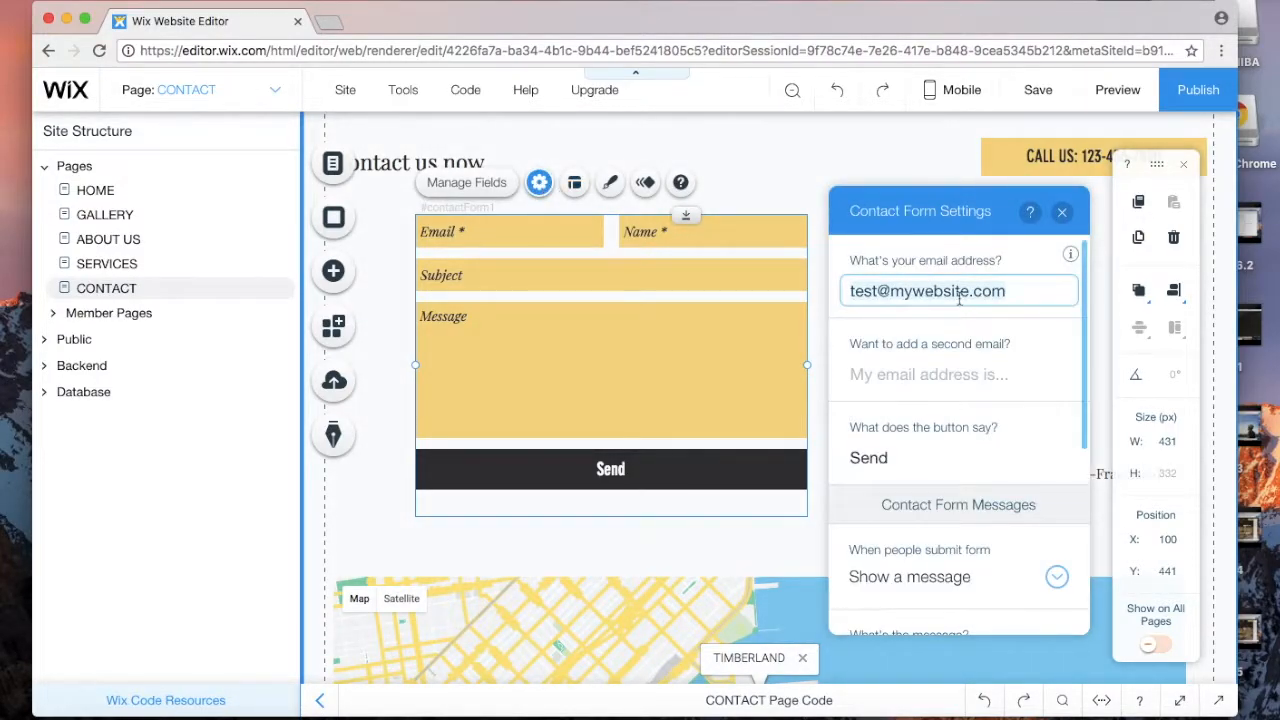
drag(1022, 293, 831, 301)
click(1060, 213)
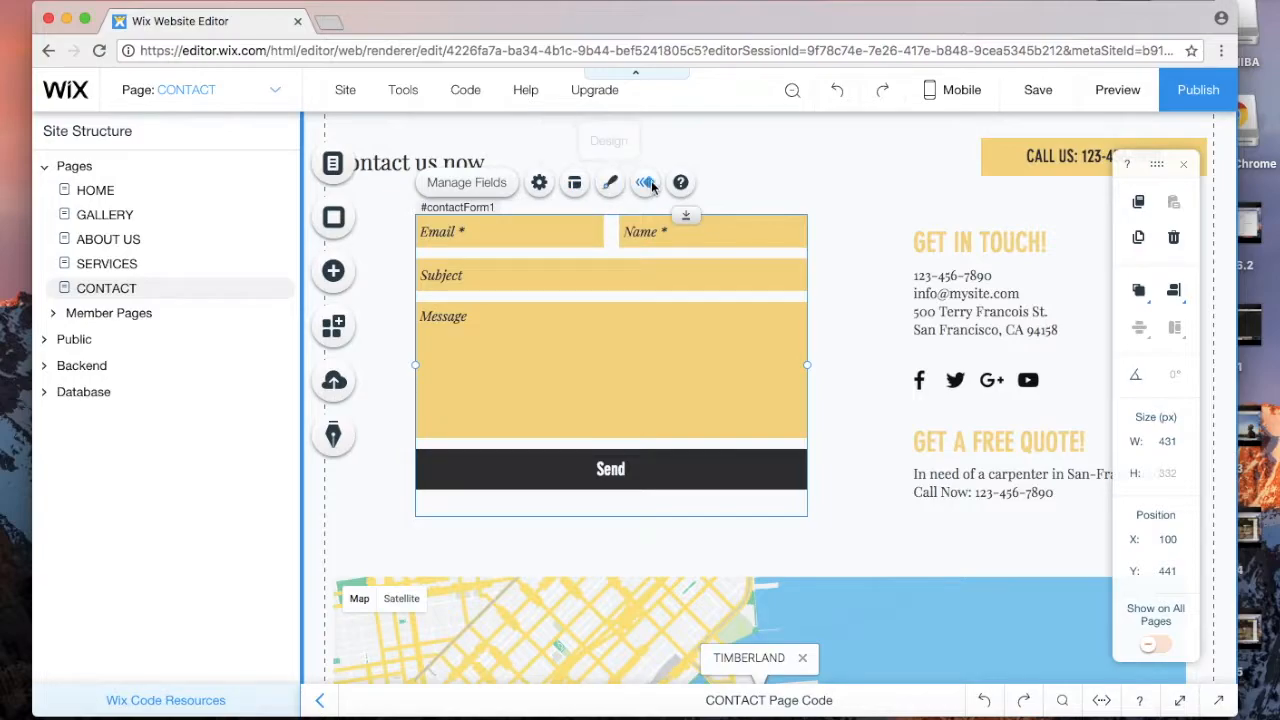
click(612, 190)
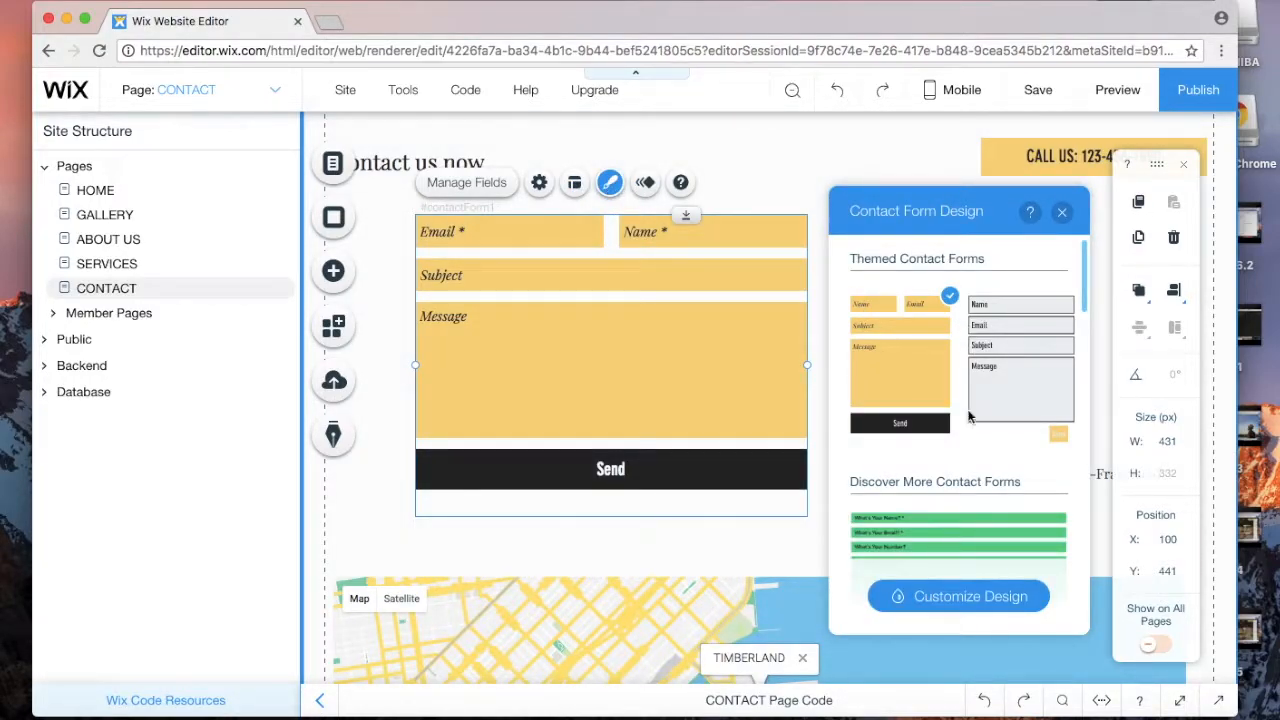
scroll(975, 460, down, 2)
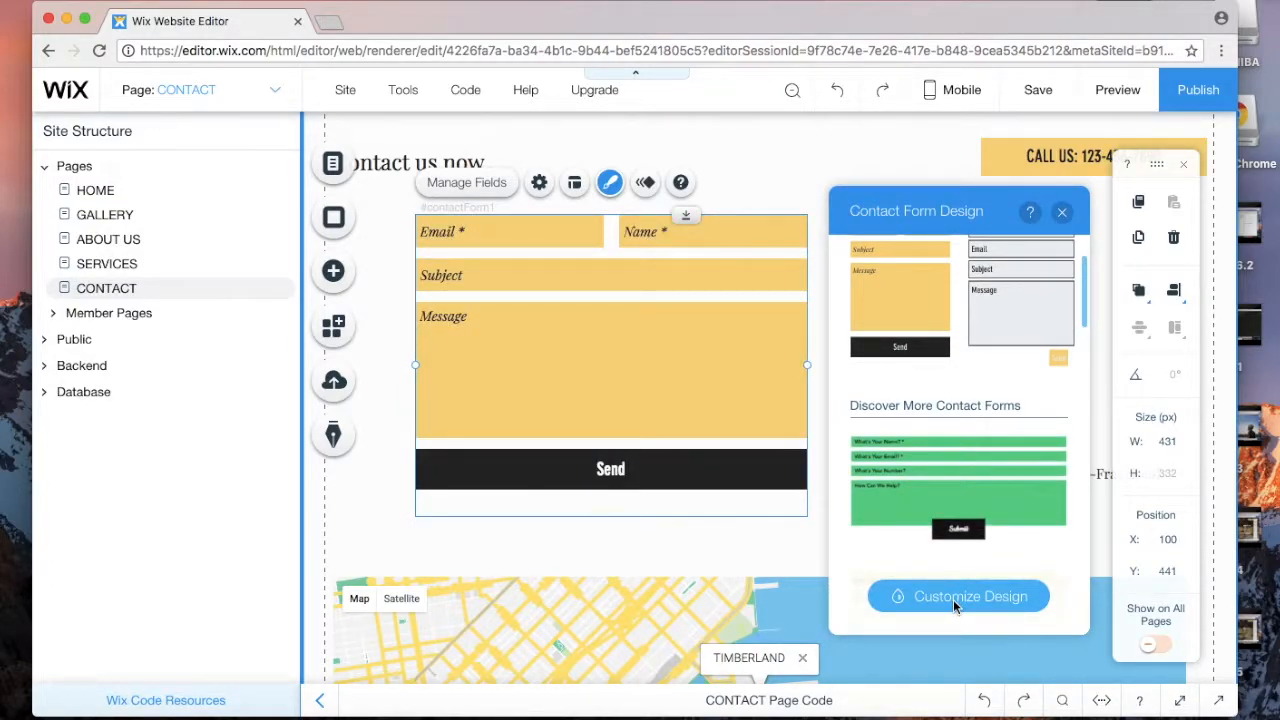
click(954, 600)
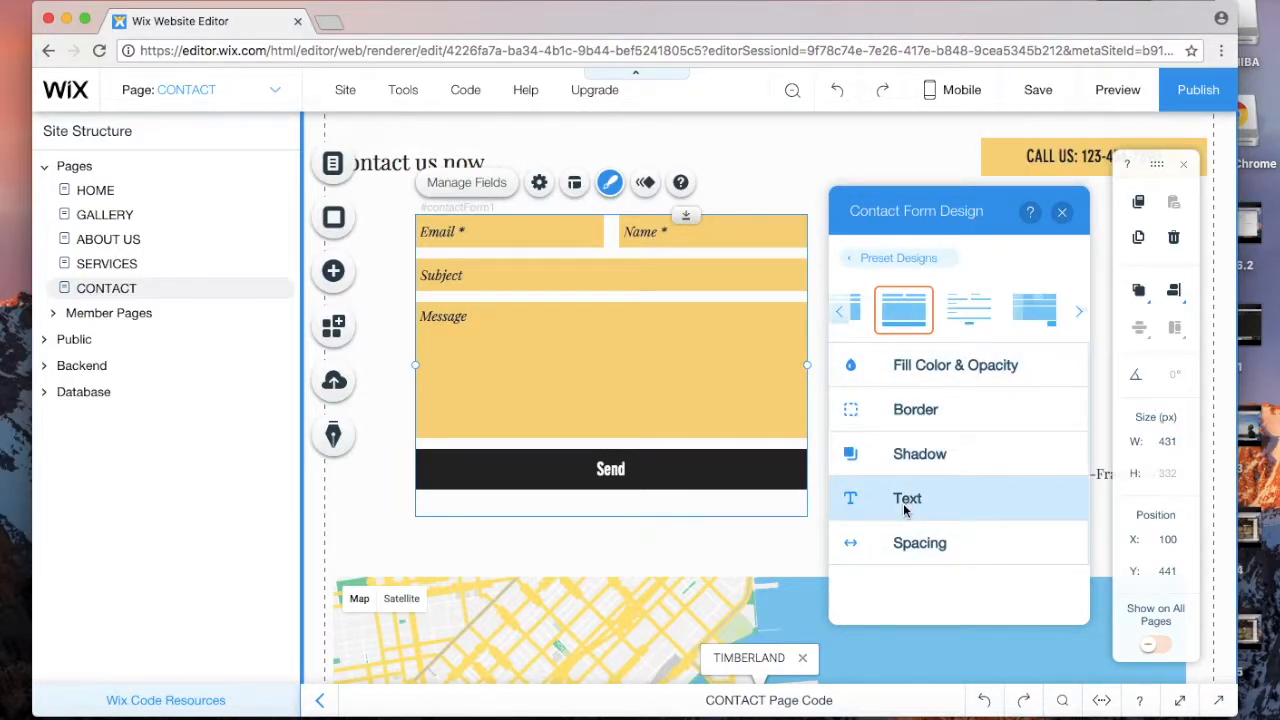
scroll(737, 409, up, 1)
Step: Extend the heading to 'Contact us now via the contact form. Book your appointment today', correcting the typo
click(534, 222)
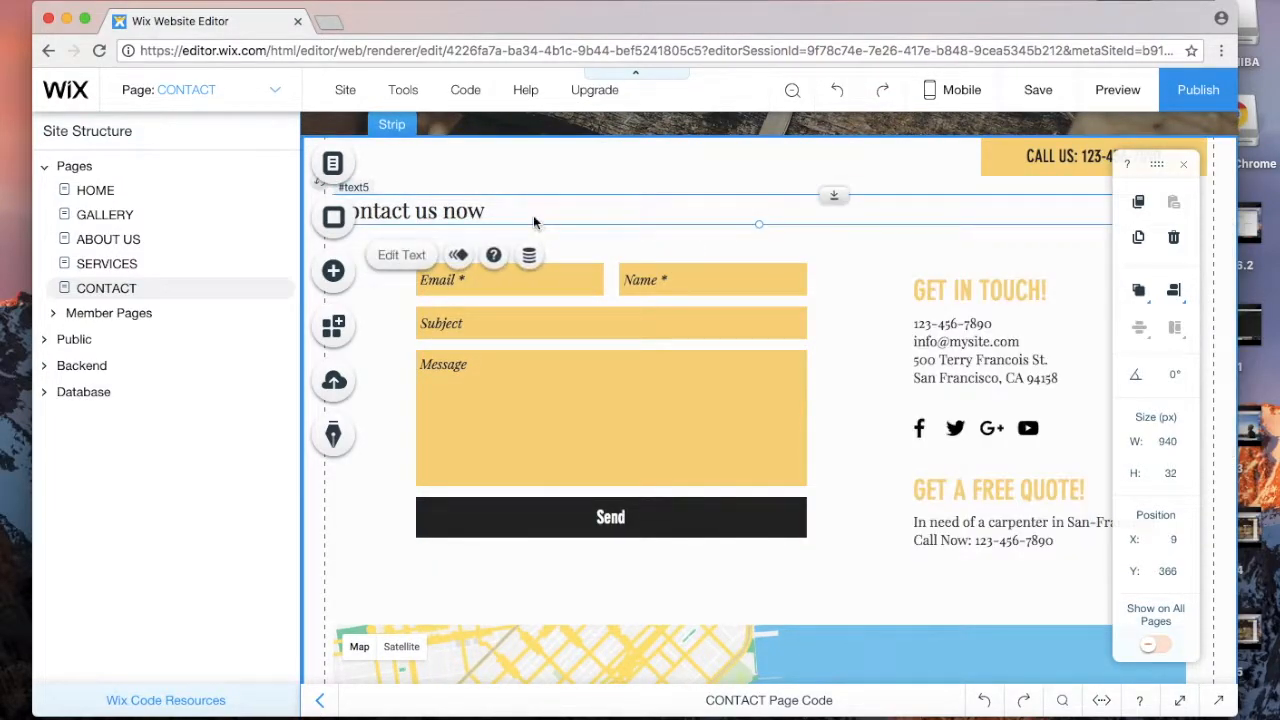
double_click(517, 218)
click(490, 215)
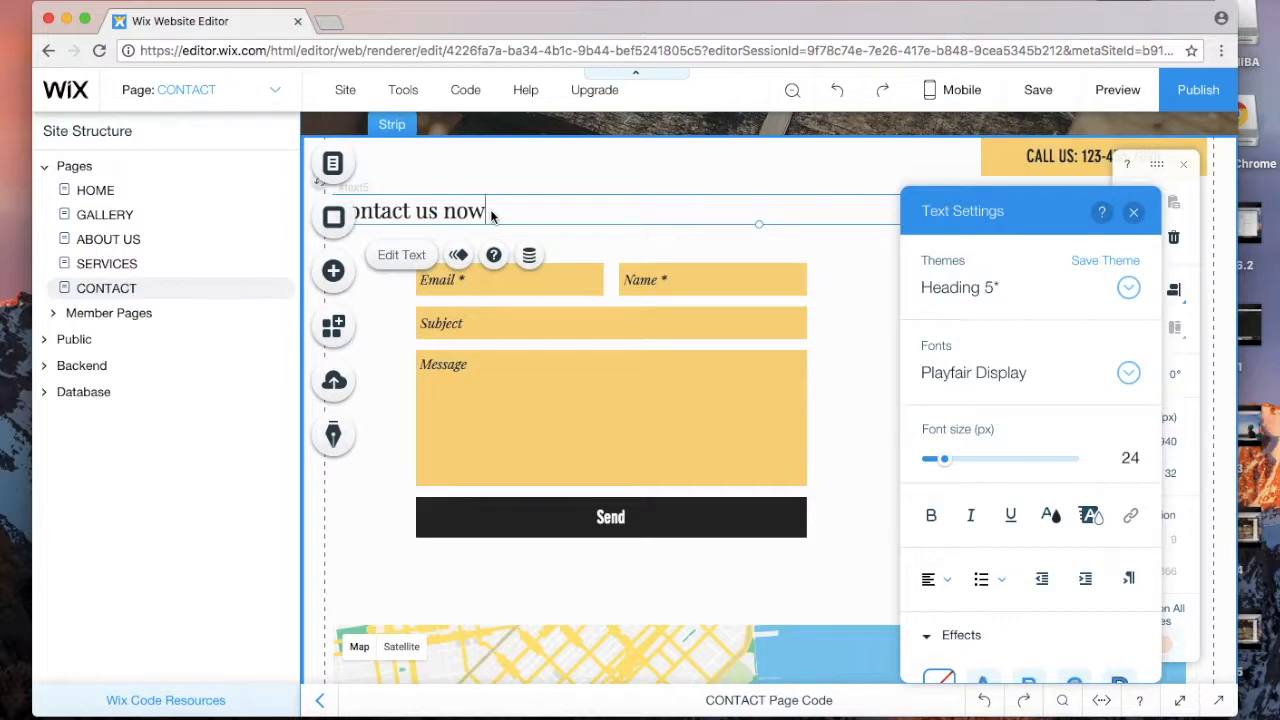
text(via the)
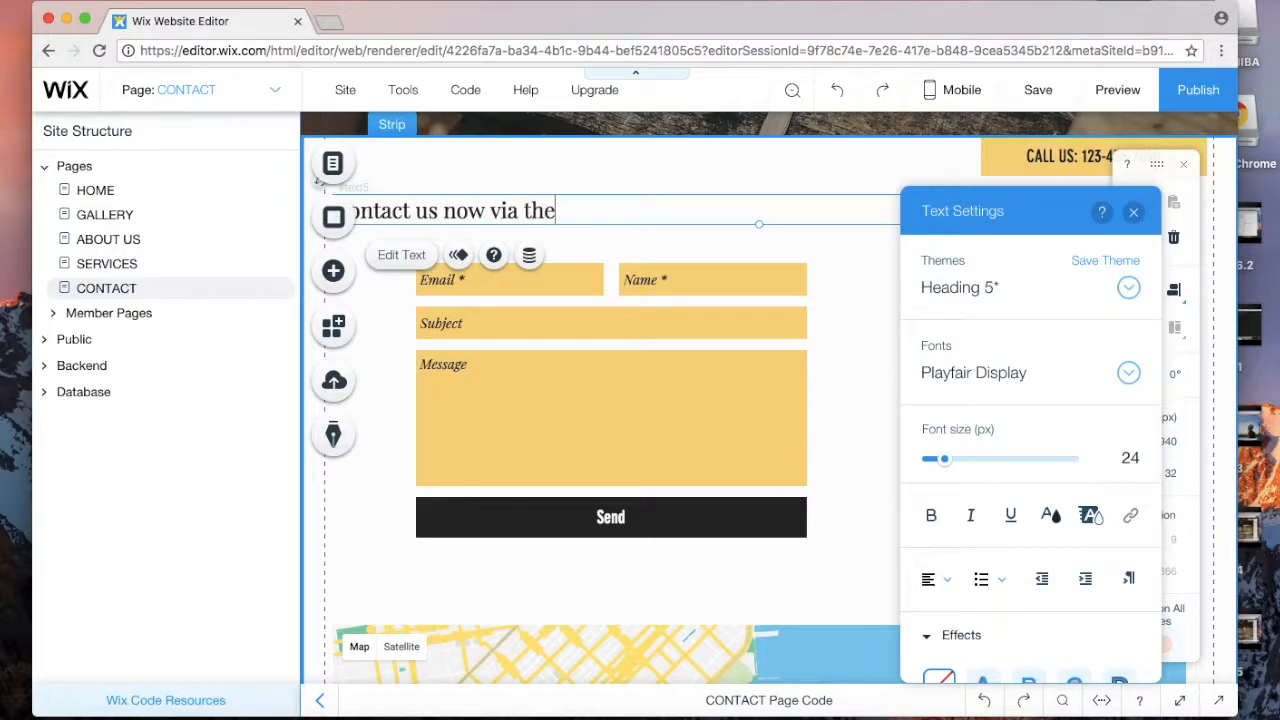
text( contact form. Book your appointme)
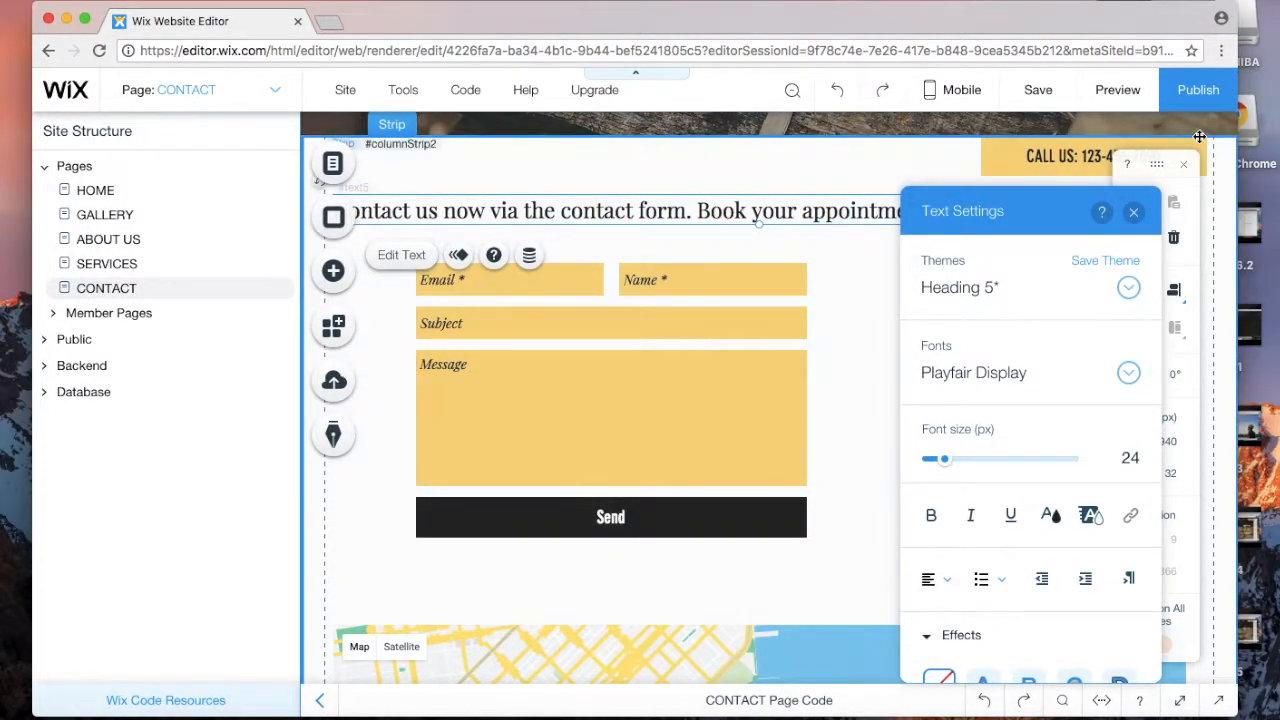
click(1136, 213)
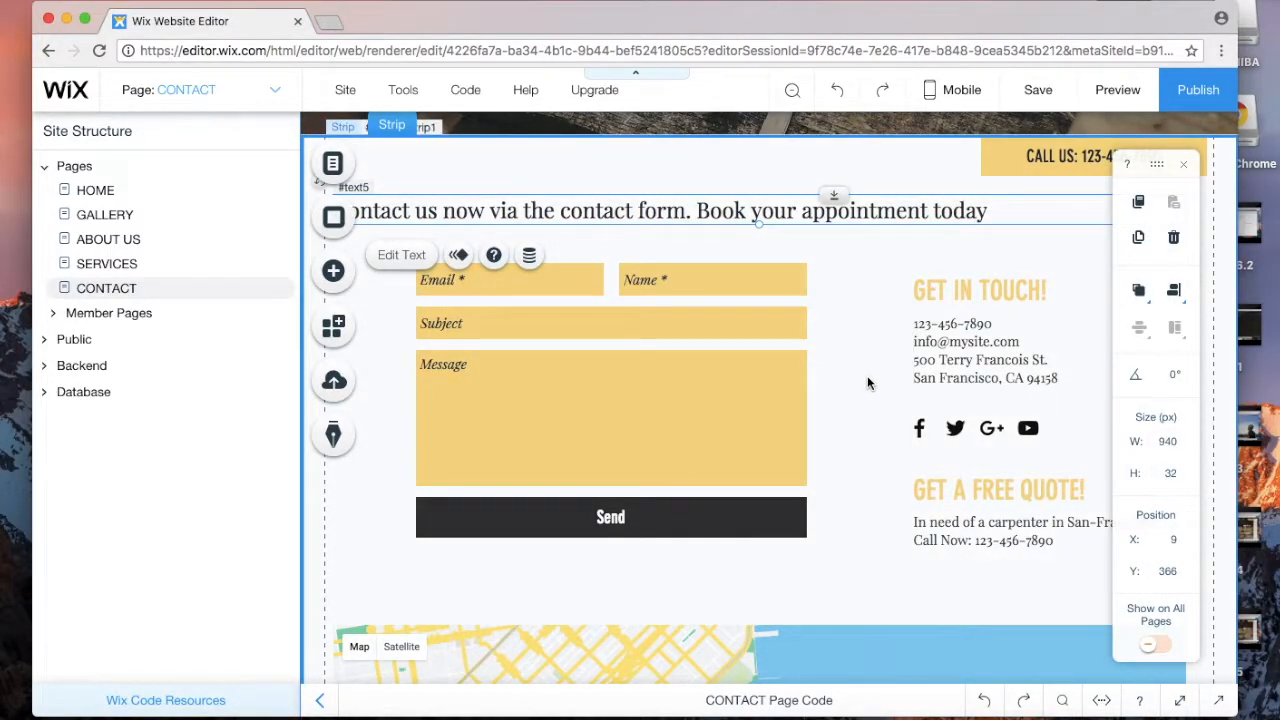
scroll(645, 363, up, 3)
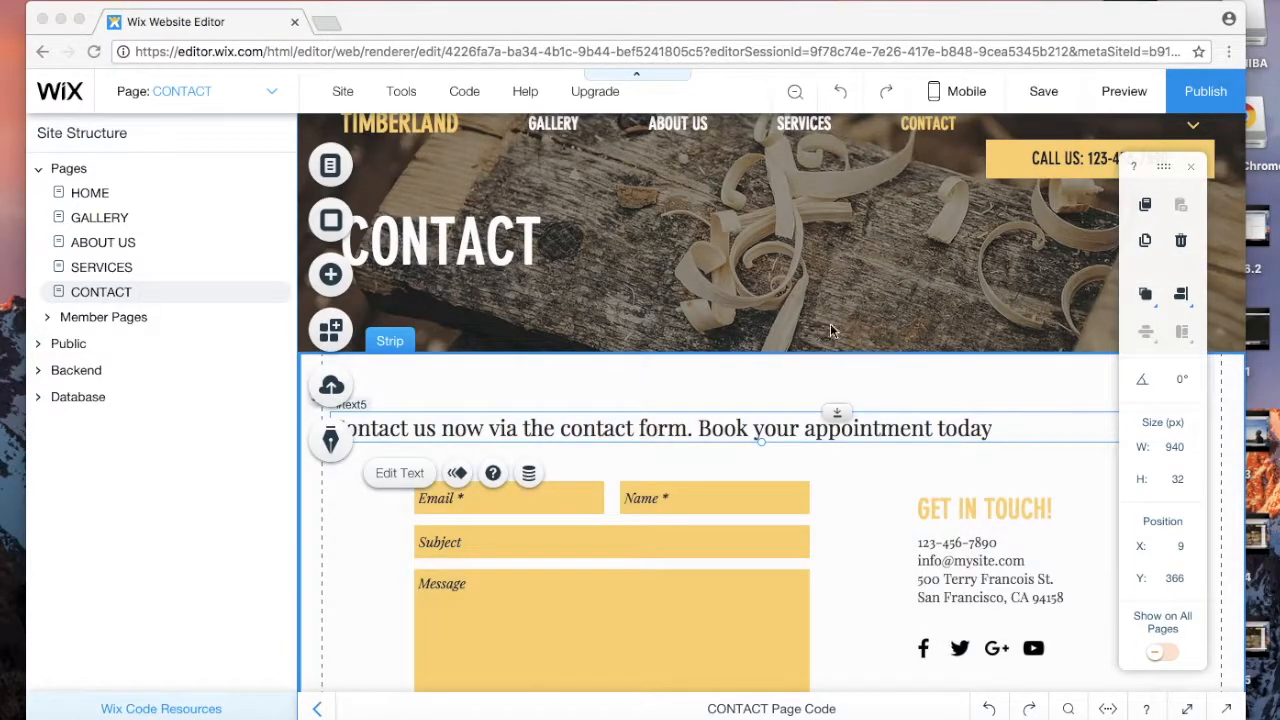
scroll(857, 320, up, 1)
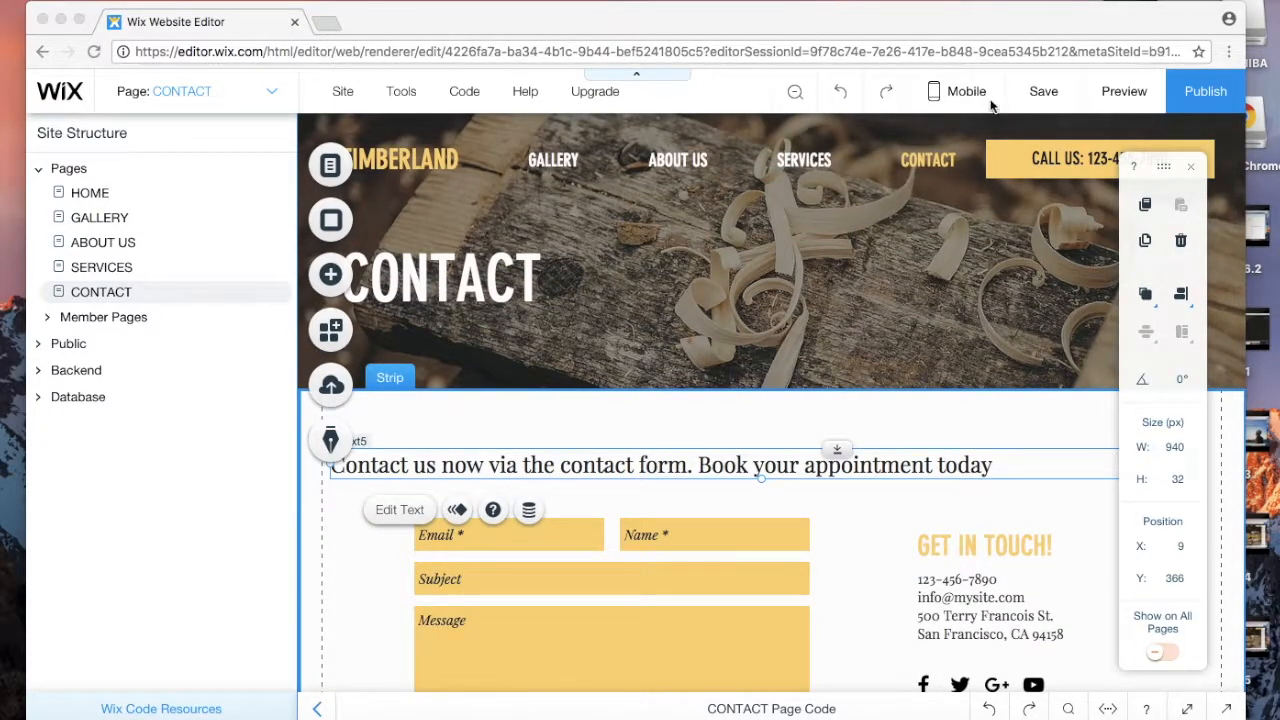
Step: Switch the editor to the mobile layout of the CONTACT page
click(932, 98)
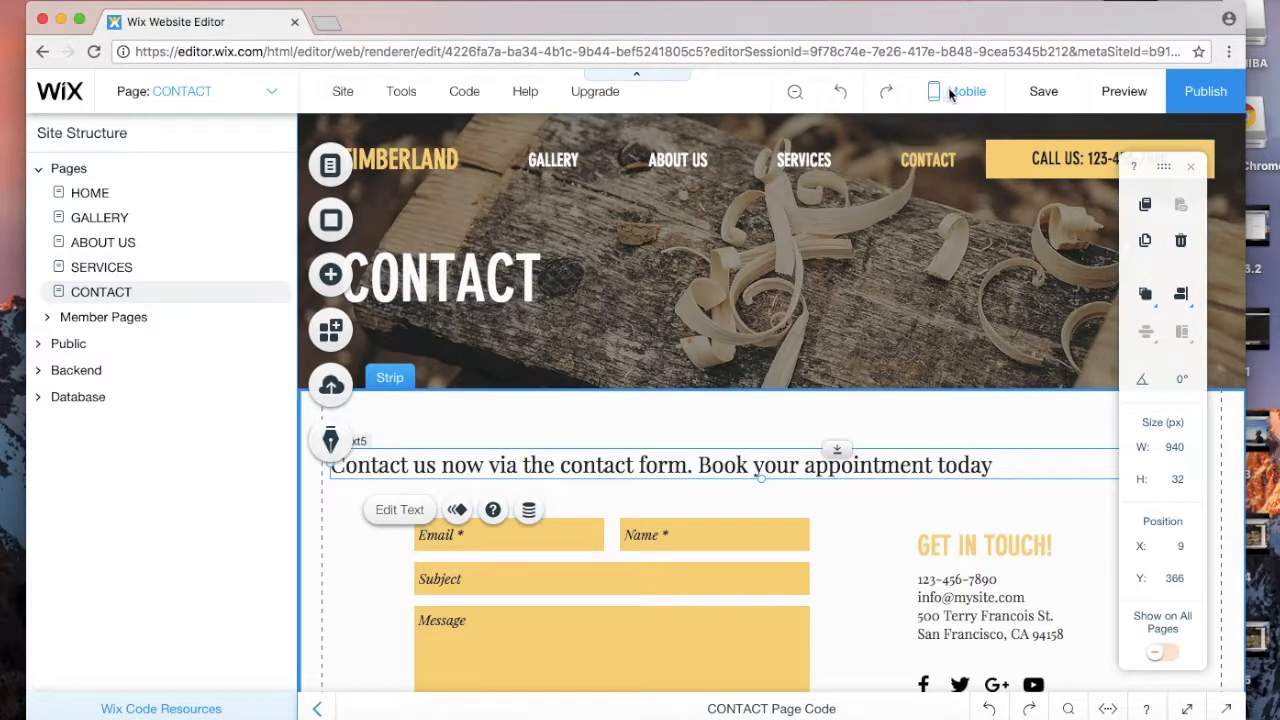
mouse_move(952, 92)
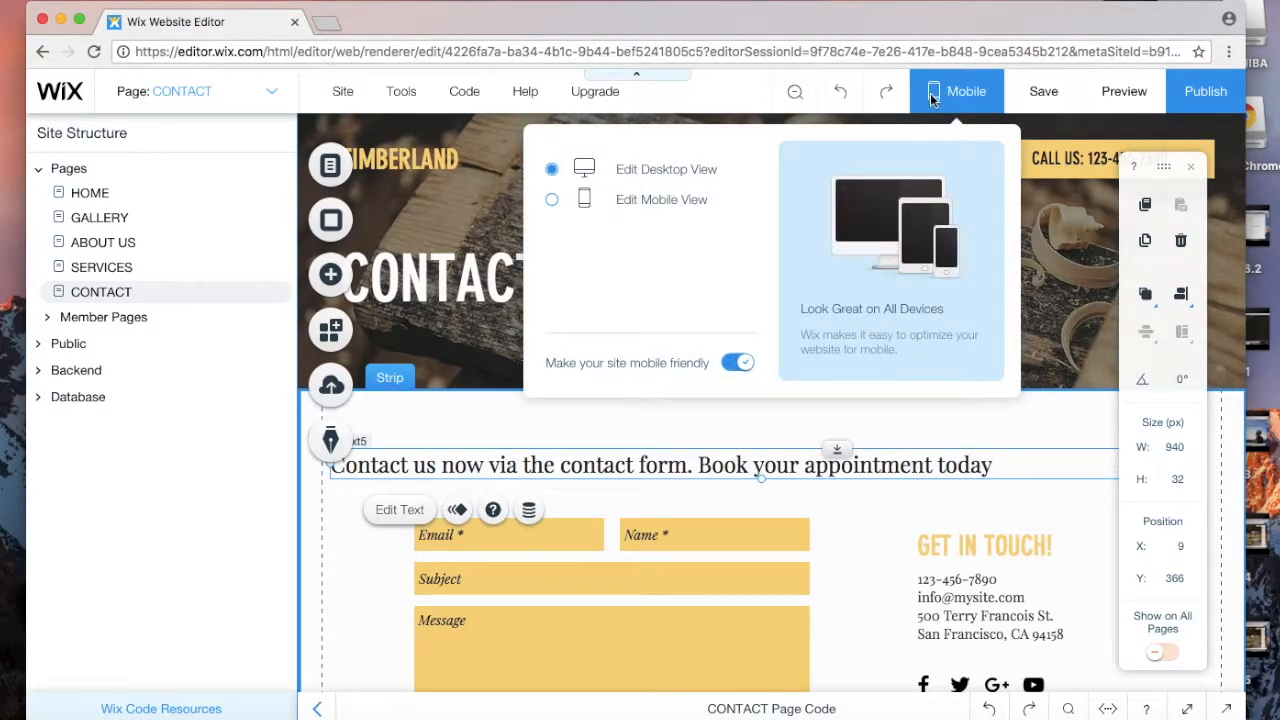
click(738, 364)
click(552, 201)
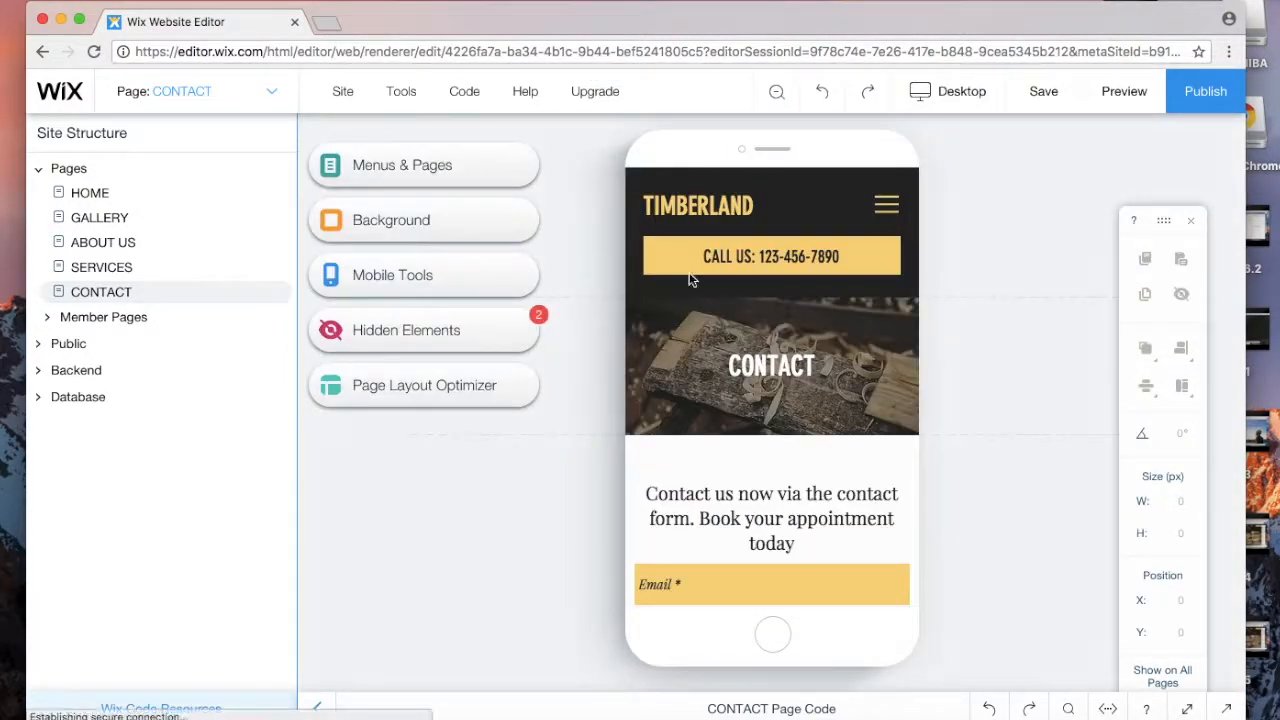
scroll(781, 350, down, 10)
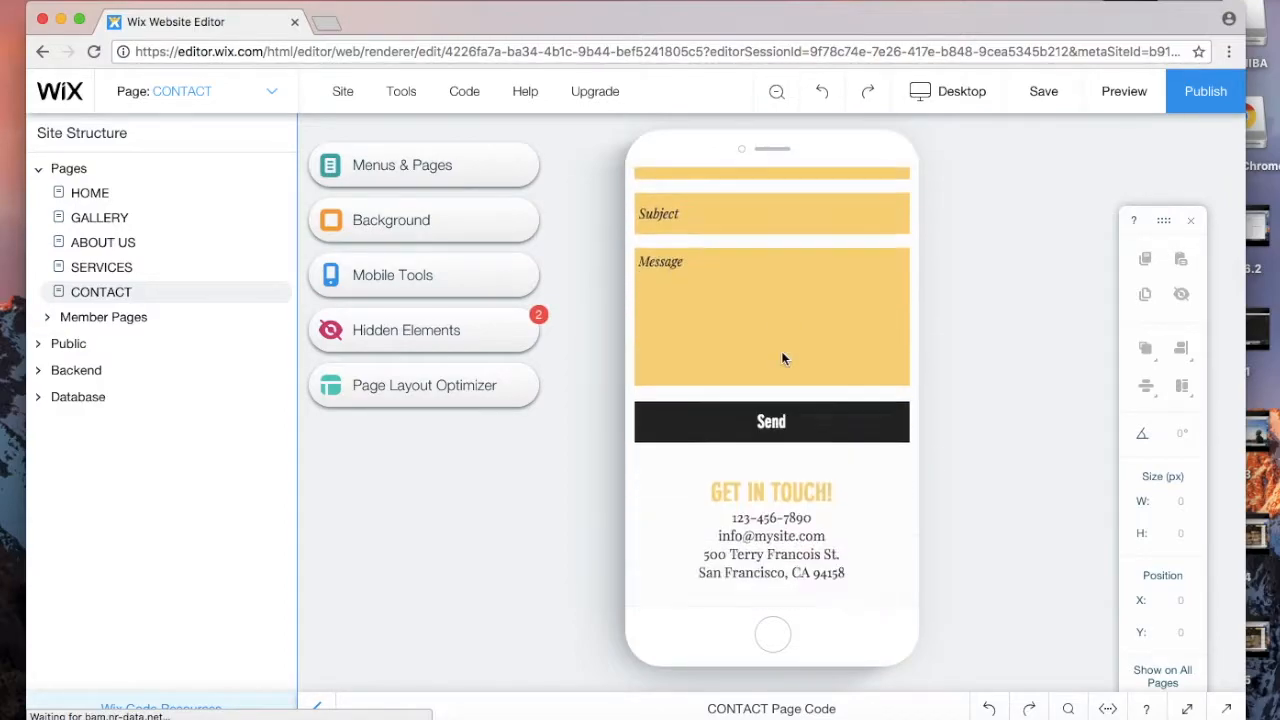
scroll(783, 357, down, 6)
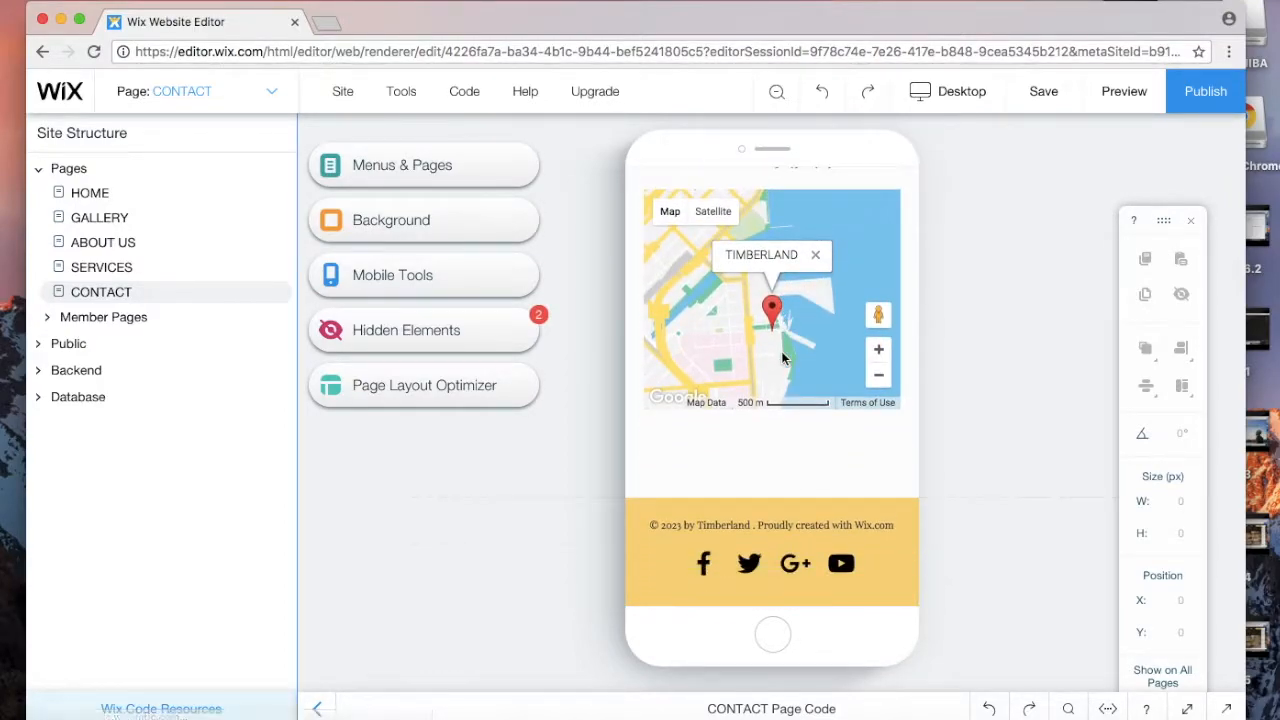
scroll(781, 351, up, 15)
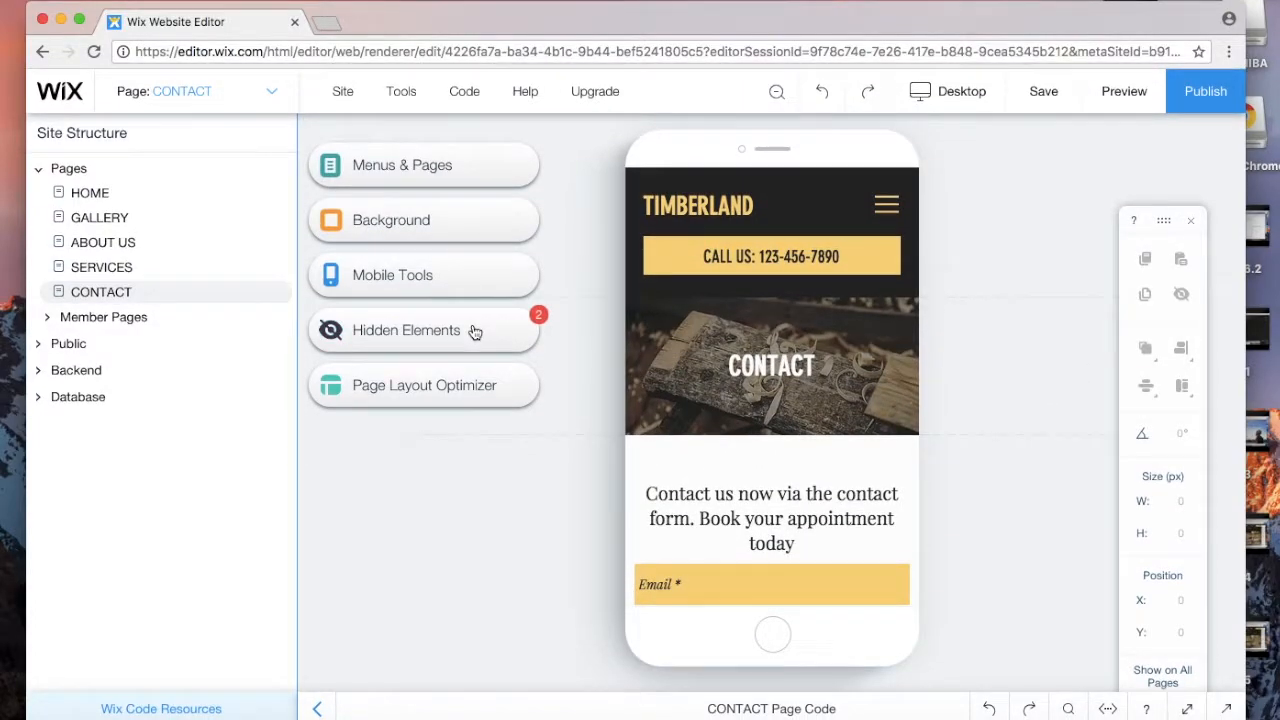
Step: Check the Hidden Elements list, then hide the Contact us now heading on mobile
click(475, 332)
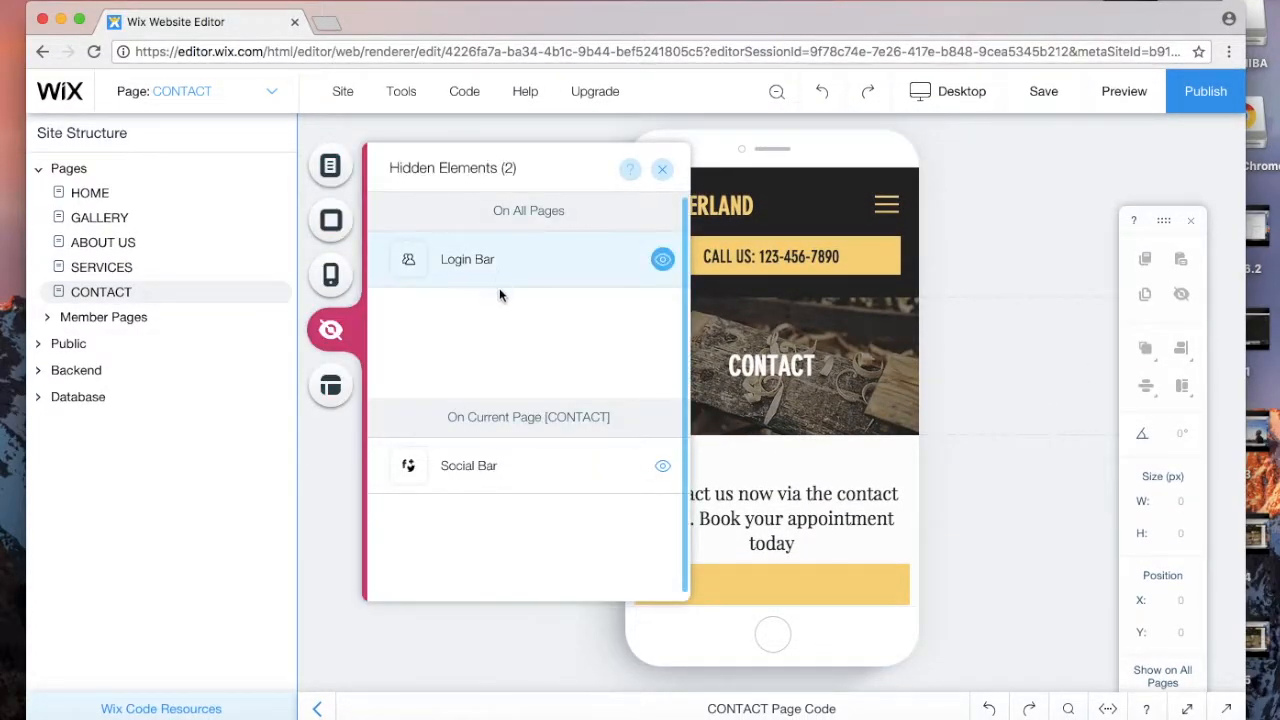
scroll(826, 394, down, 5)
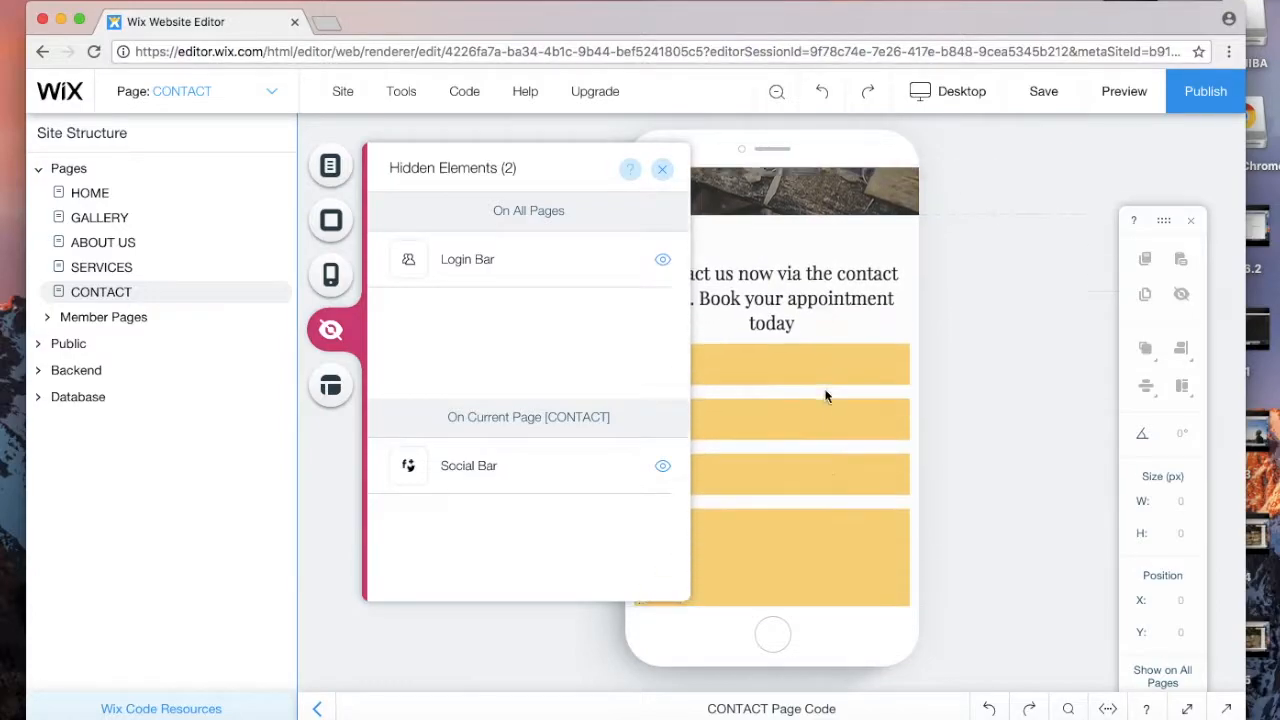
click(662, 169)
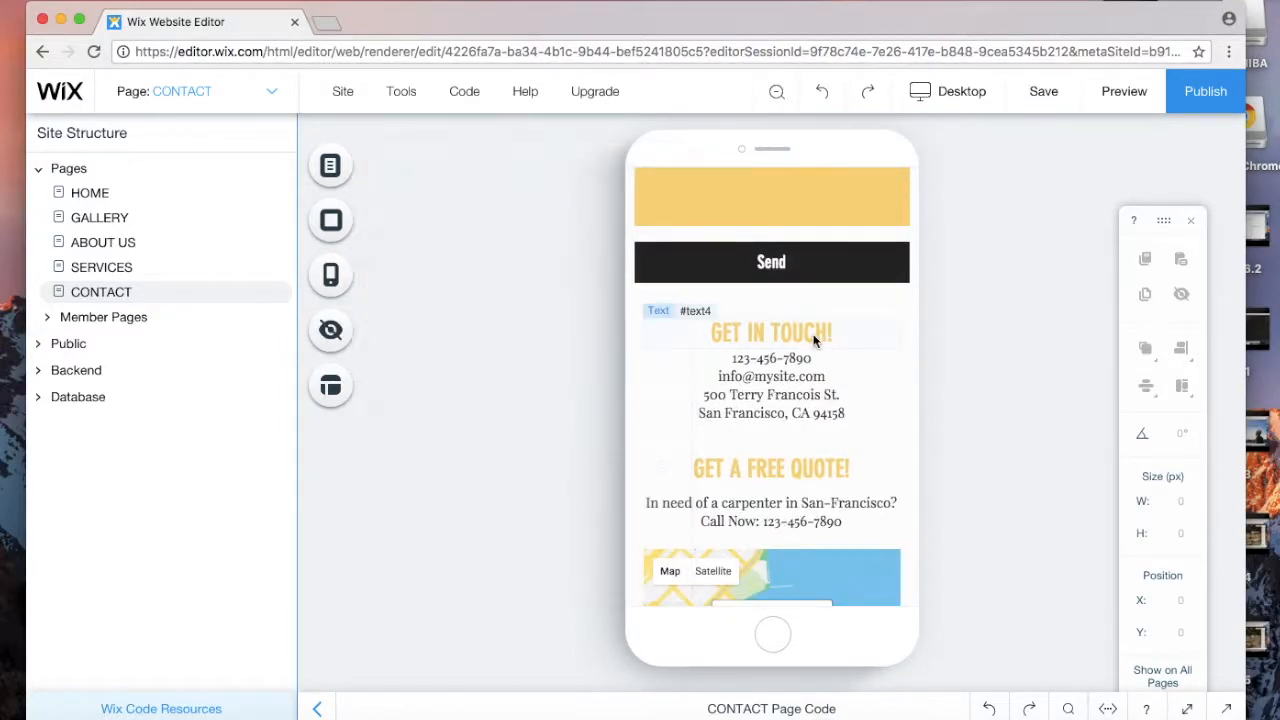
scroll(814, 341, up, 7)
click(770, 524)
double_click(801, 547)
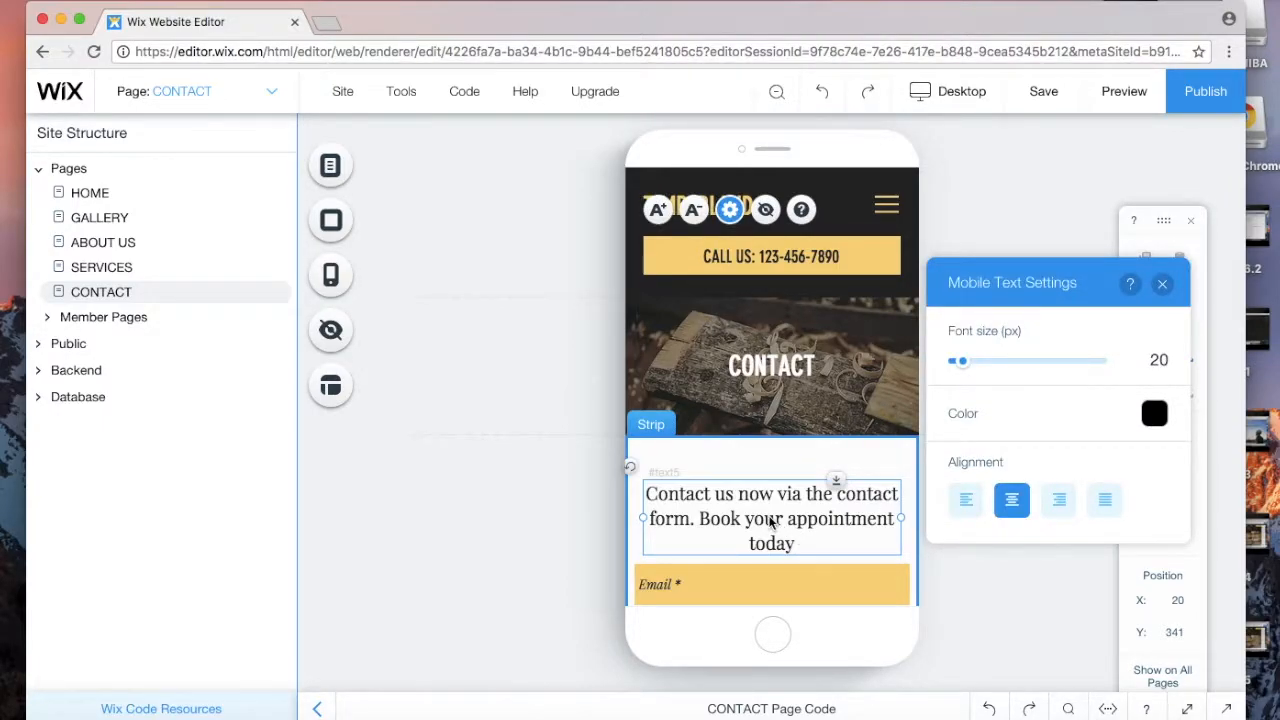
key(Delete)
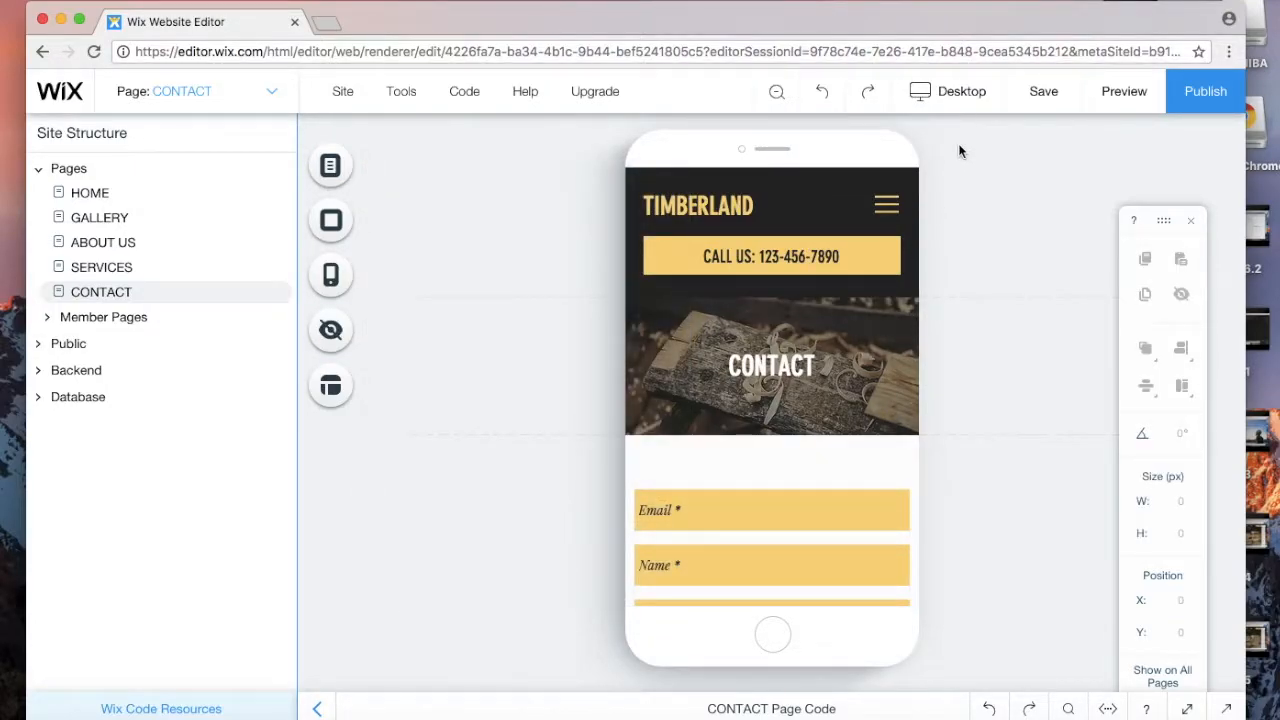
Step: Return to desktop editing and nudge the fireworks image slightly to the right
click(958, 105)
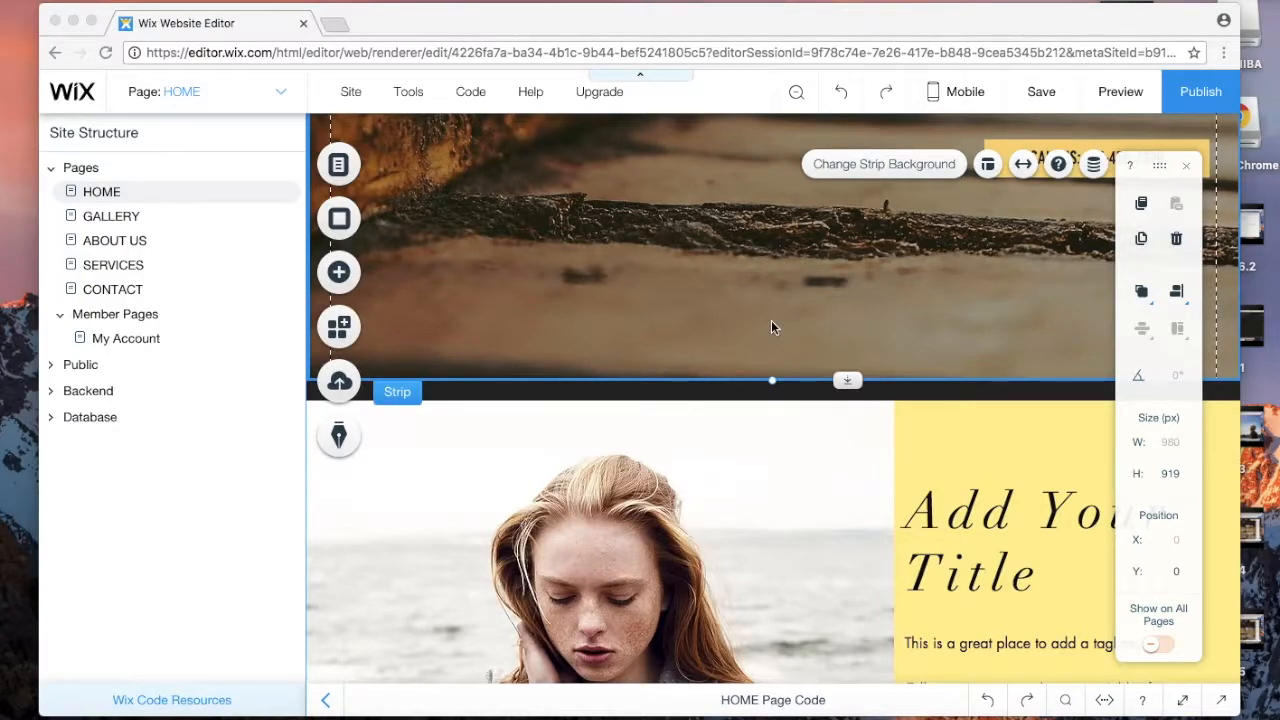
scroll(771, 321, down, 15)
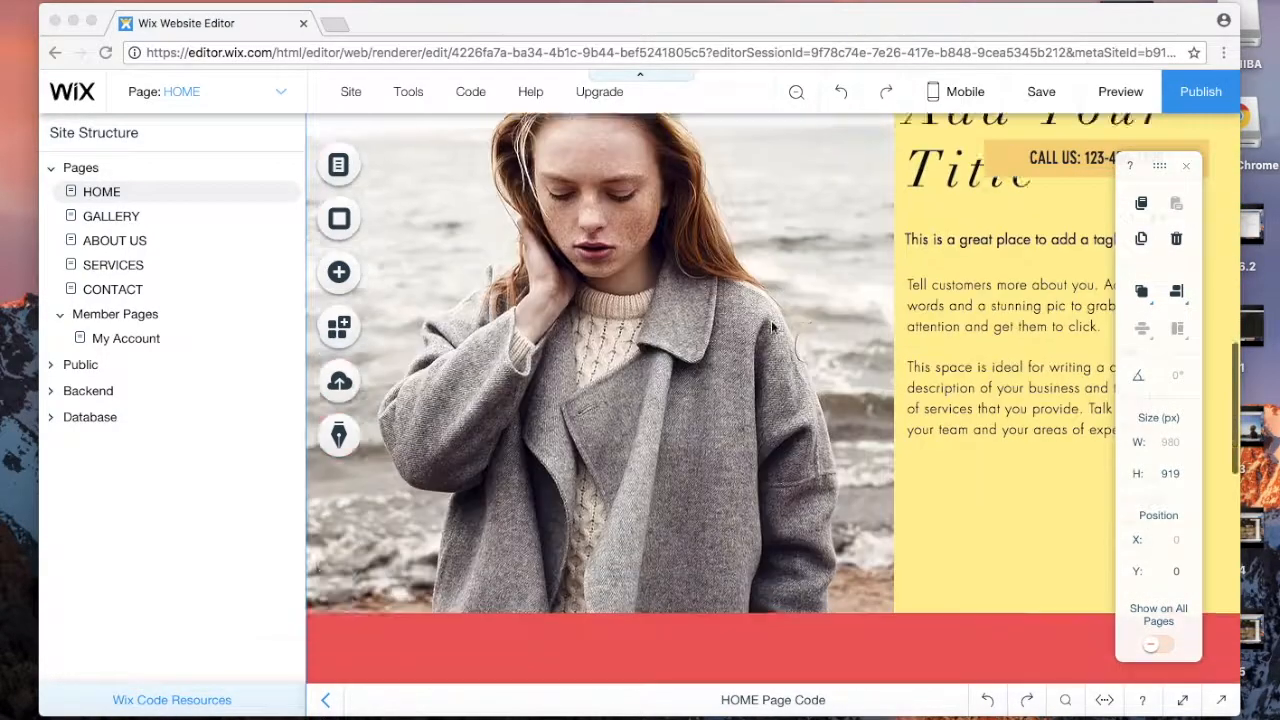
scroll(771, 327, down, 3)
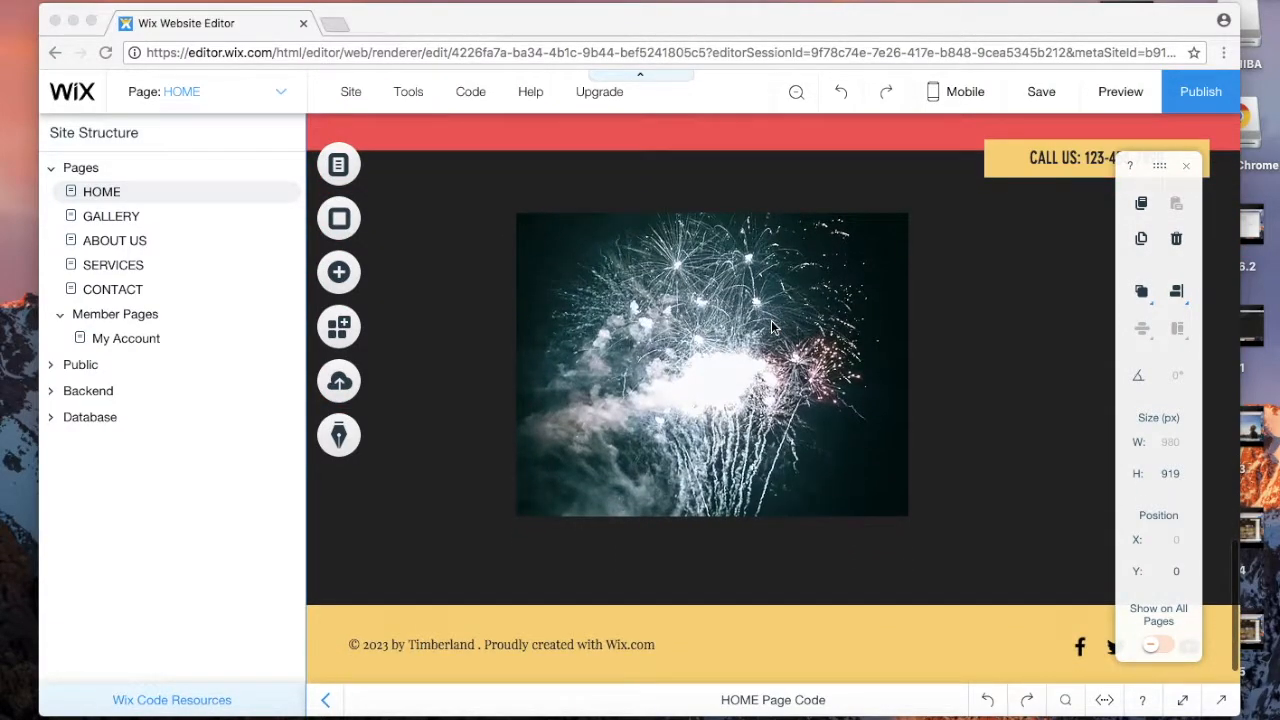
drag(742, 343, 790, 343)
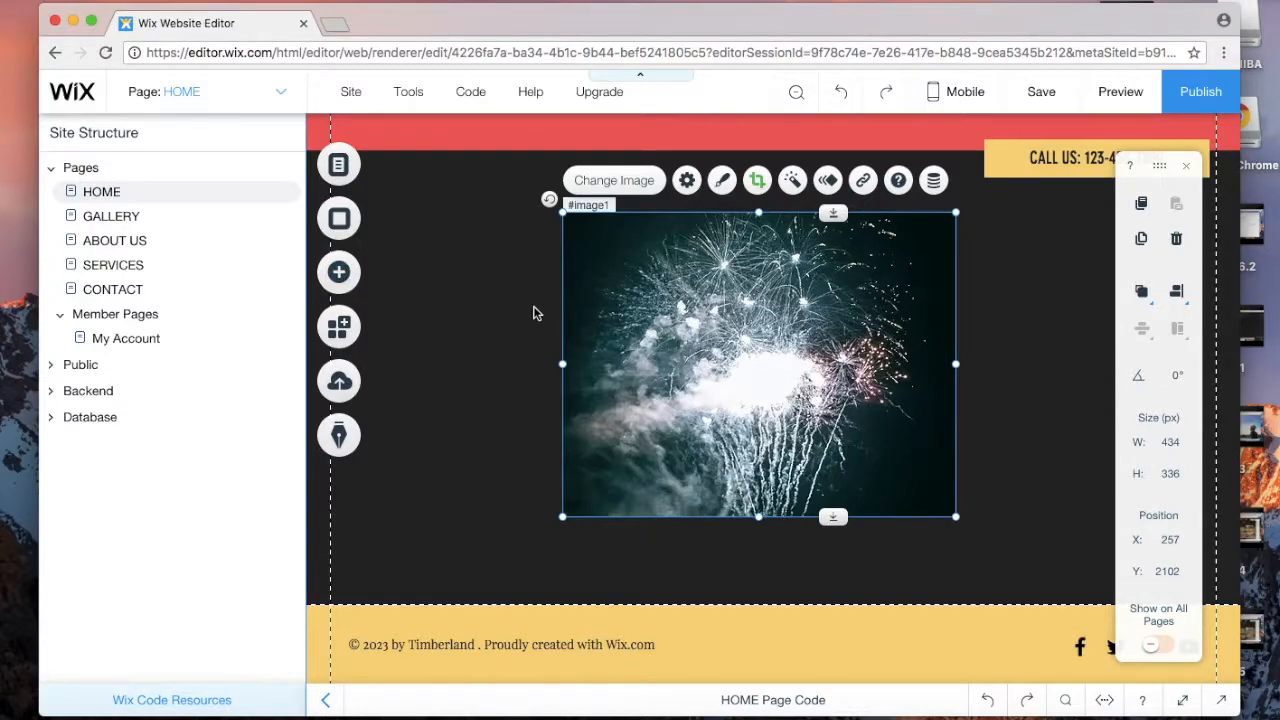
Step: Scroll around the home page to check the fireworks image's new position
scroll(537, 314, up, 5)
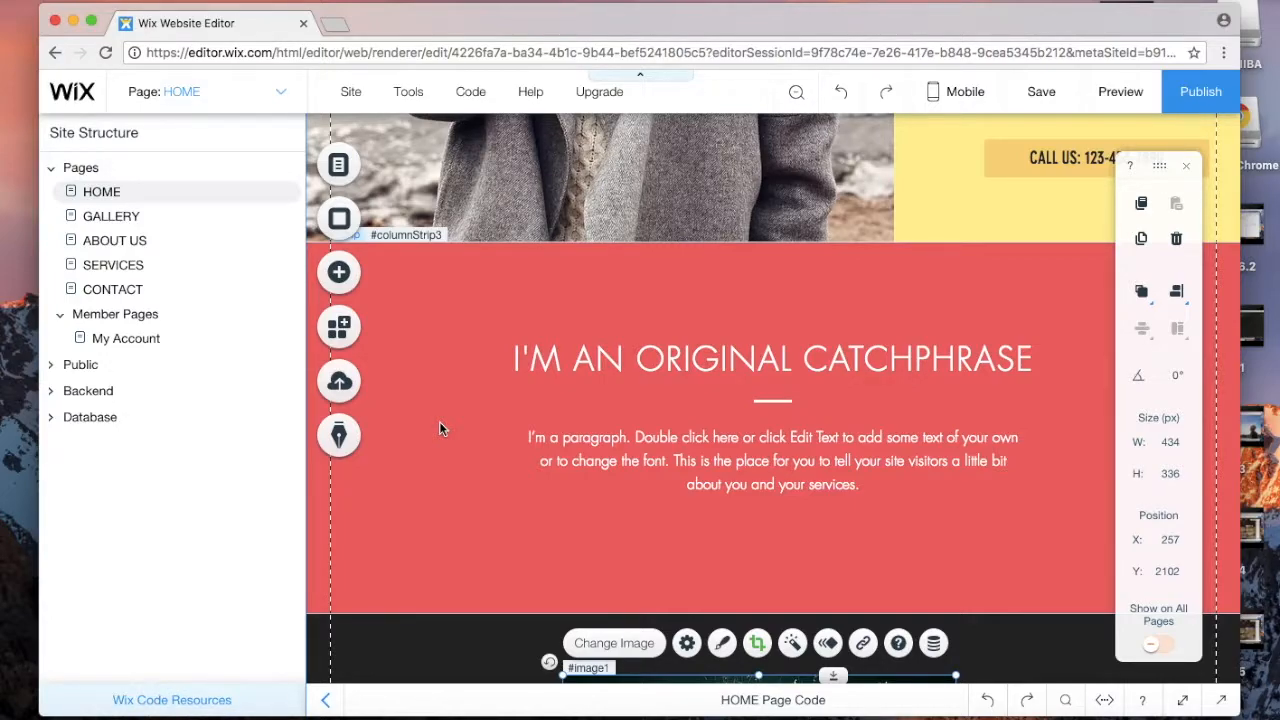
scroll(440, 426, down, 3)
scroll(676, 473, up, 7)
scroll(676, 468, up, 10)
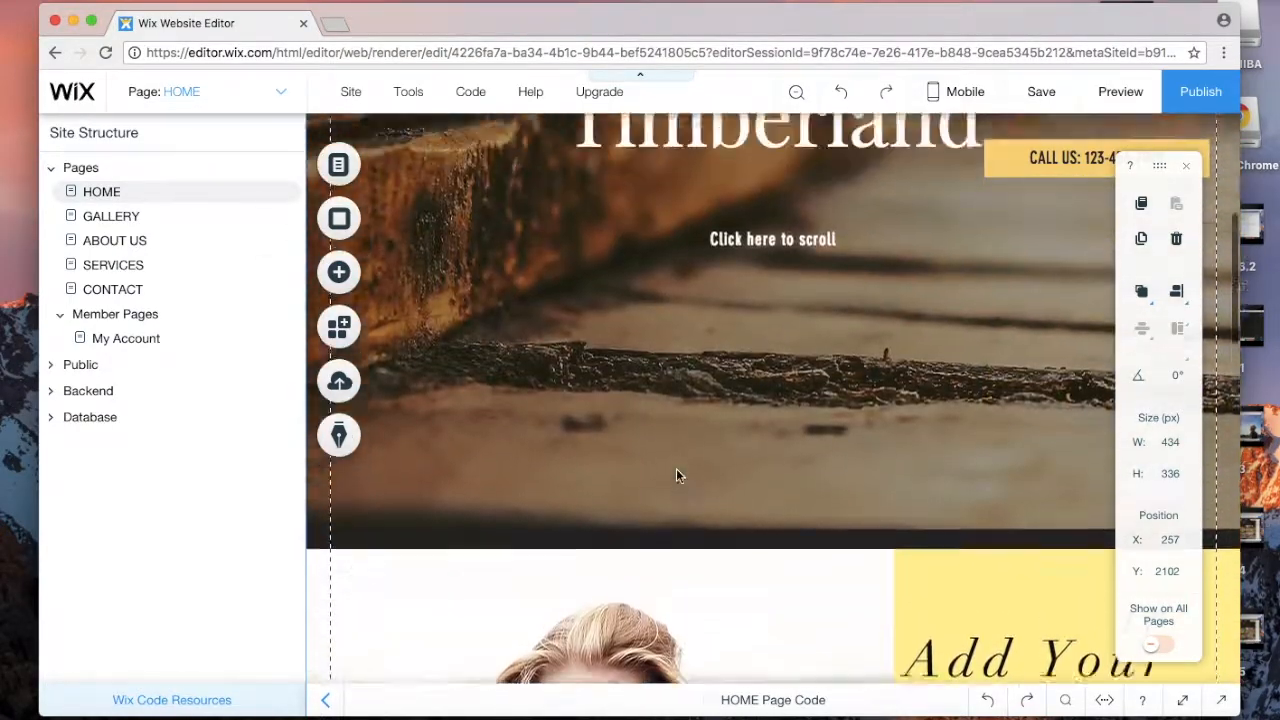
scroll(747, 465, down, 10)
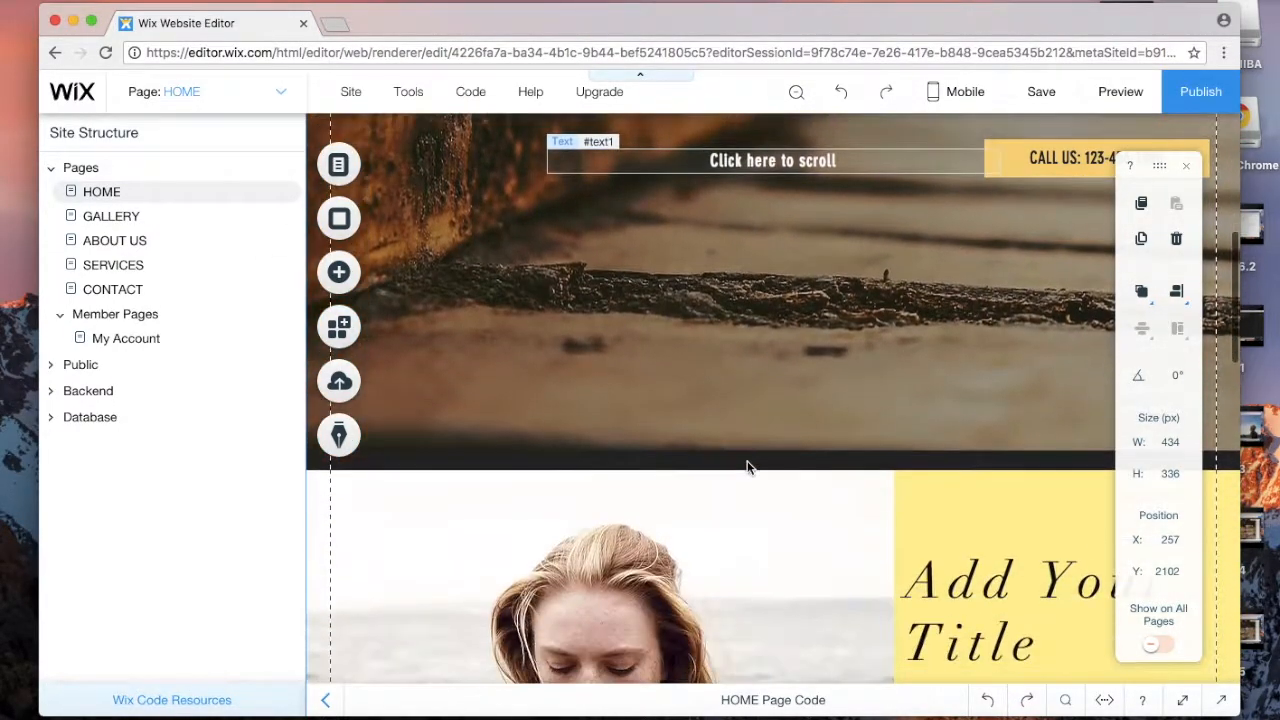
scroll(747, 465, down, 5)
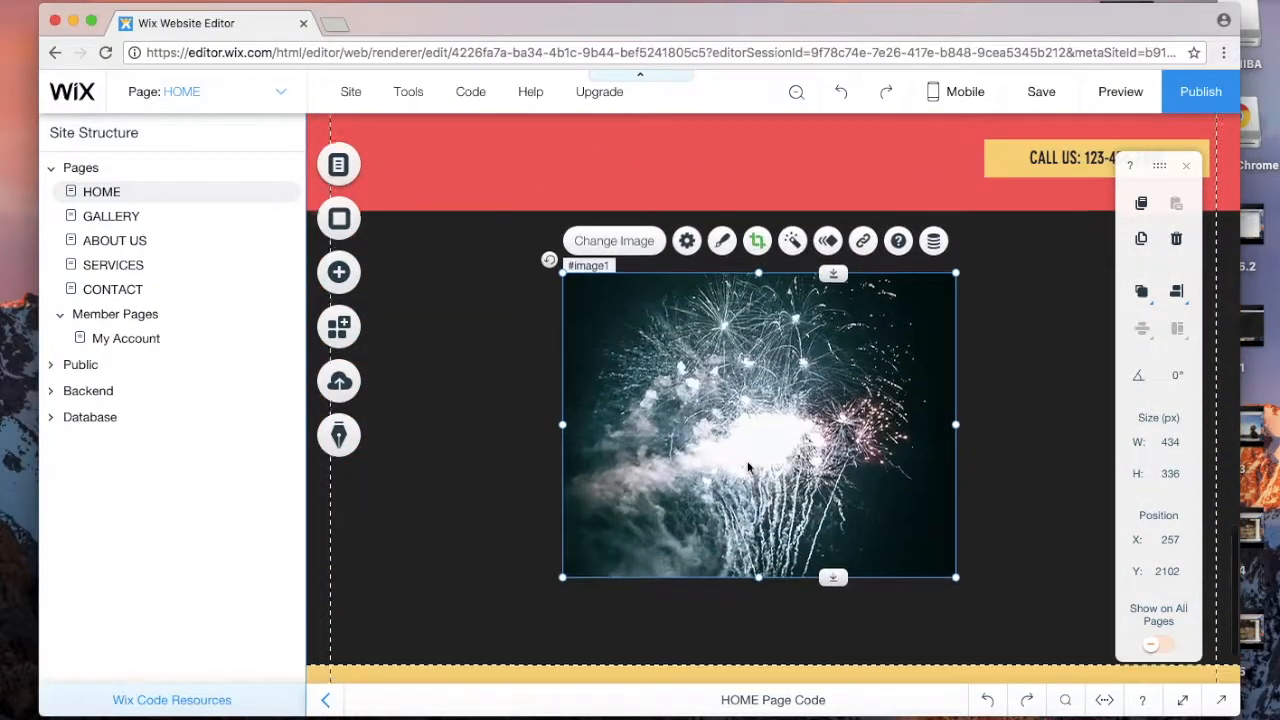
scroll(748, 466, down, 2)
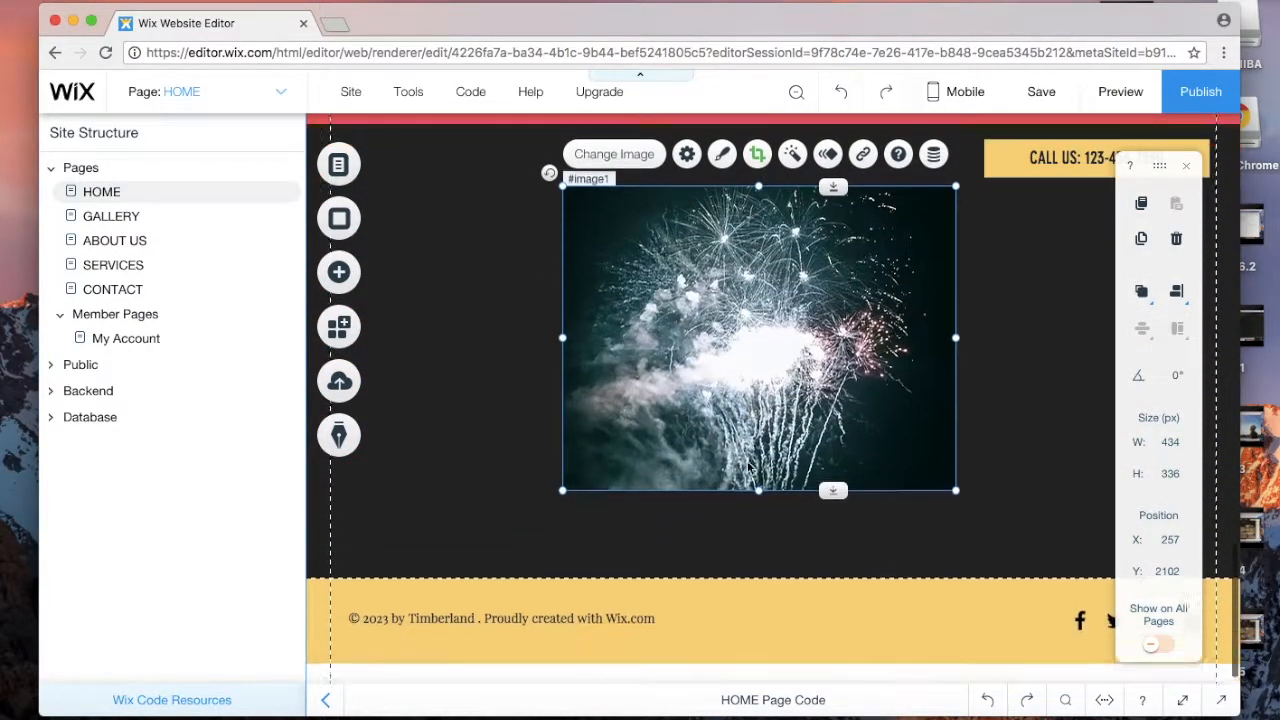
scroll(748, 466, up, 3)
scroll(747, 466, up, 8)
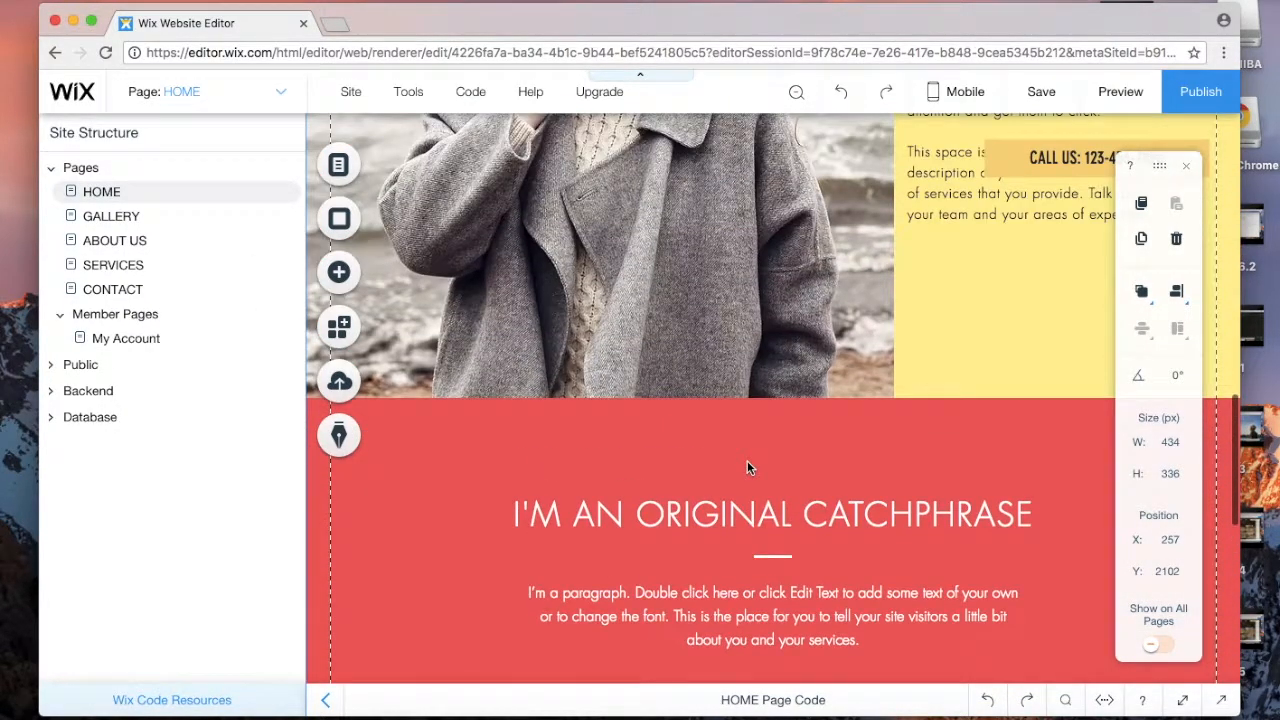
scroll(747, 466, down, 4)
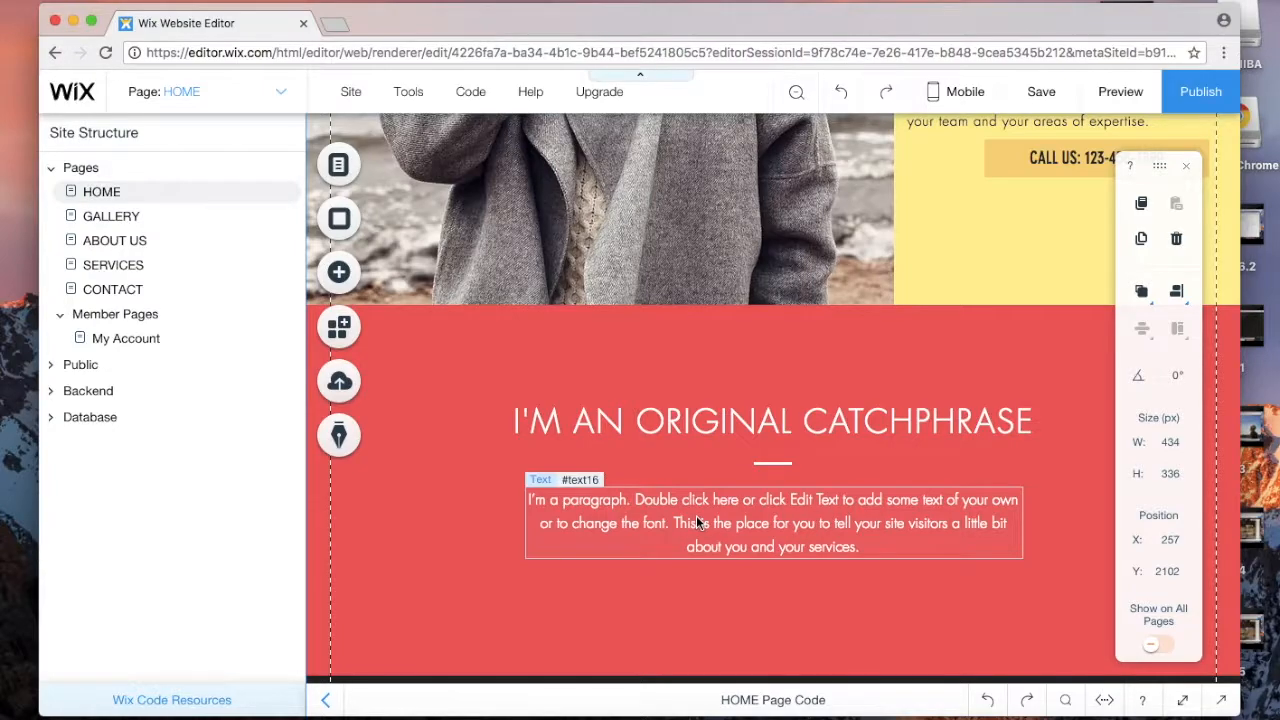
scroll(696, 515, up, 1)
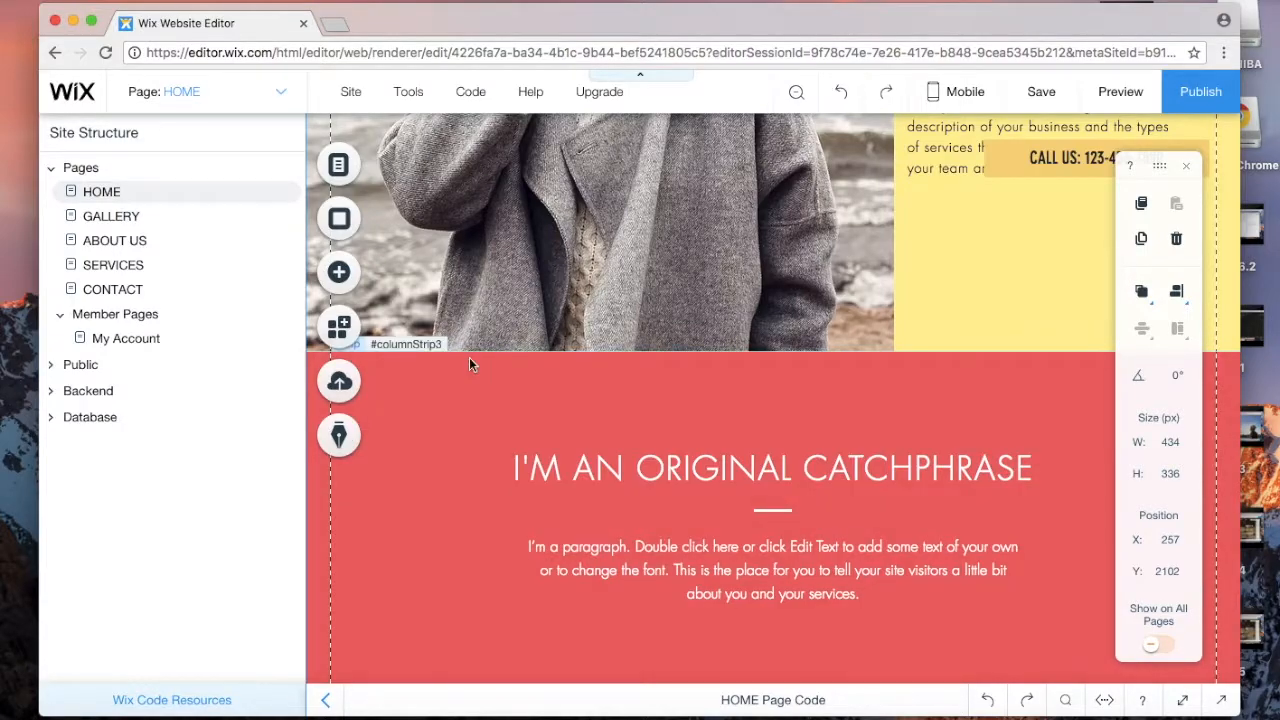
Step: Add an anchor from Add > More and place it just above the fireworks image at Y 2102 px
click(330, 278)
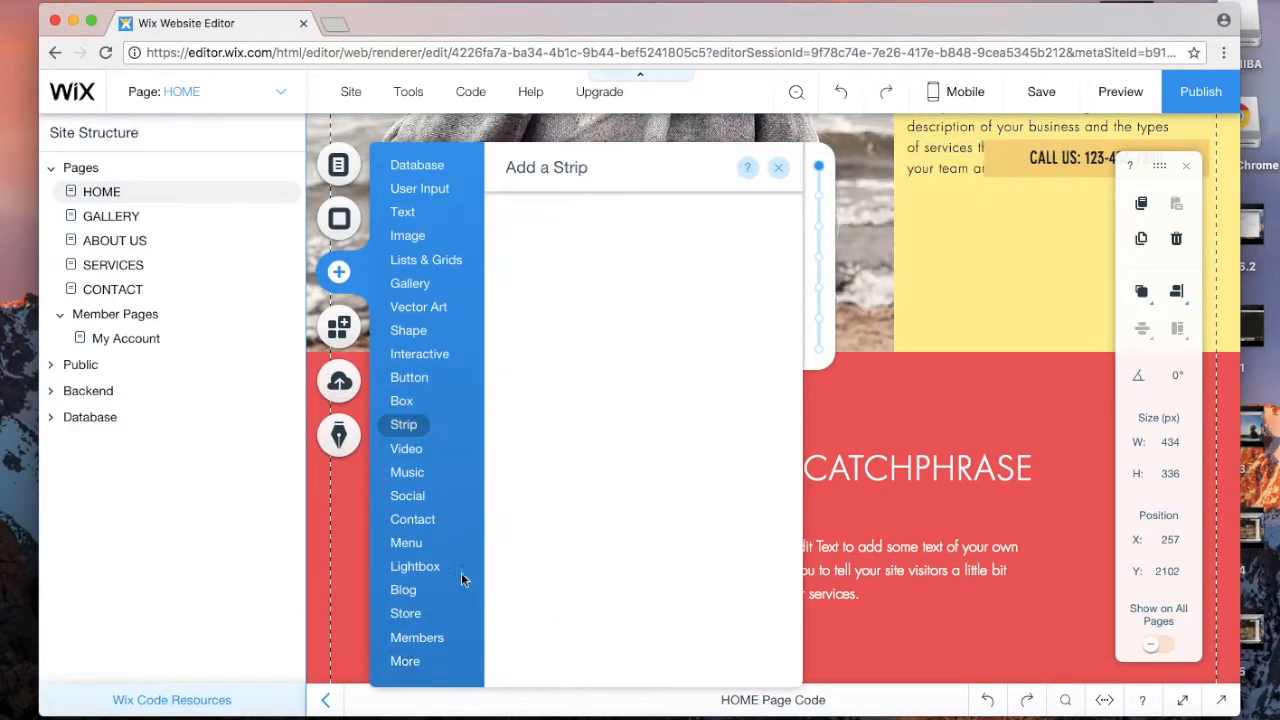
click(405, 664)
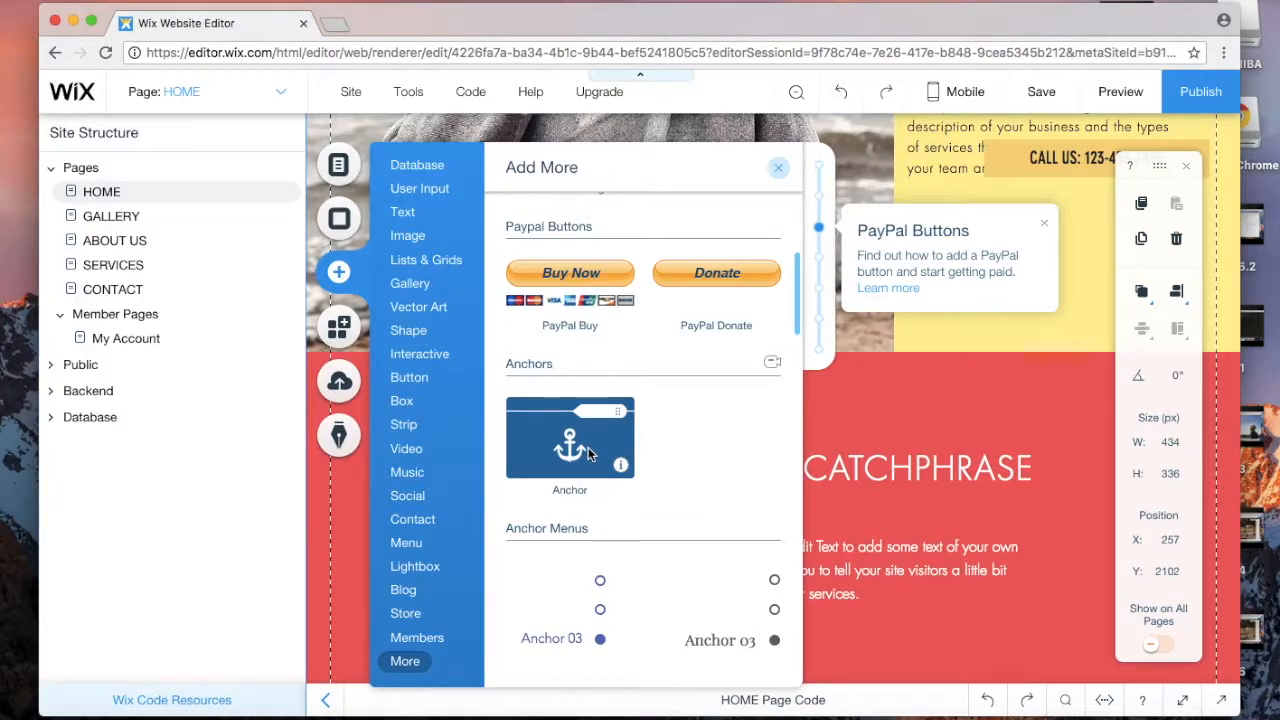
click(589, 452)
drag(1076, 390, 1052, 609)
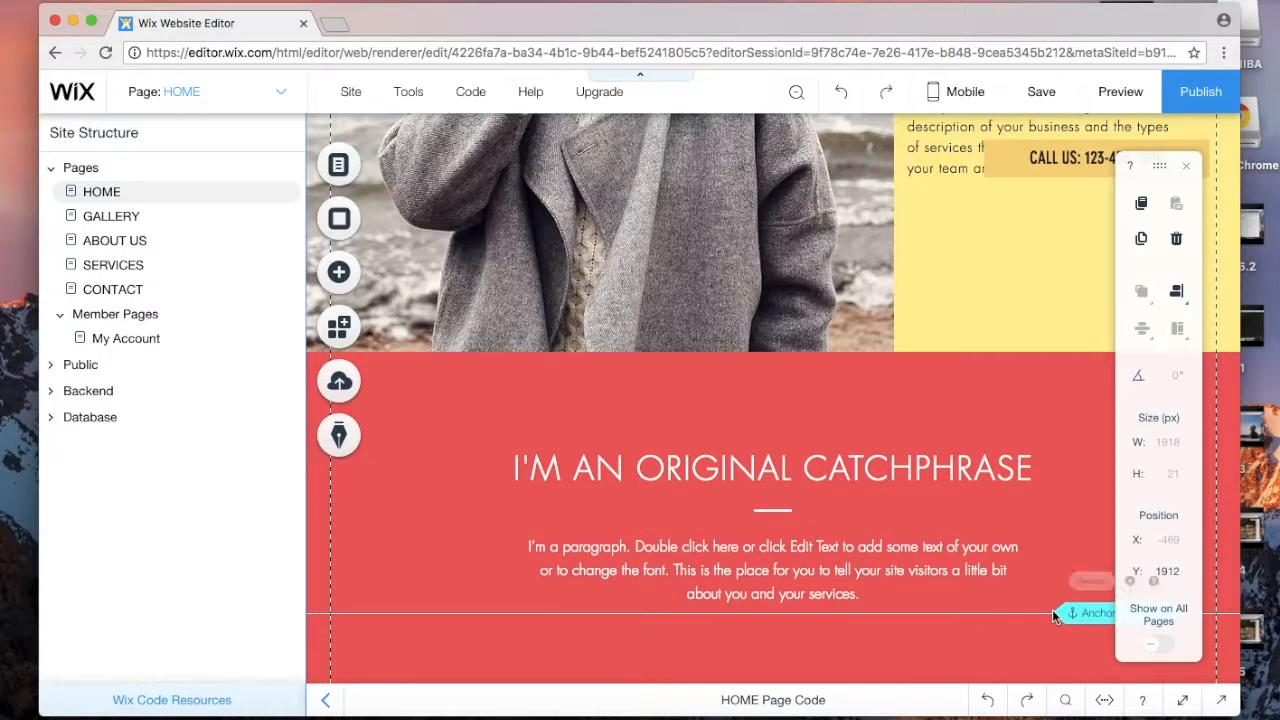
scroll(1052, 609, down, 5)
drag(1085, 356, 1088, 524)
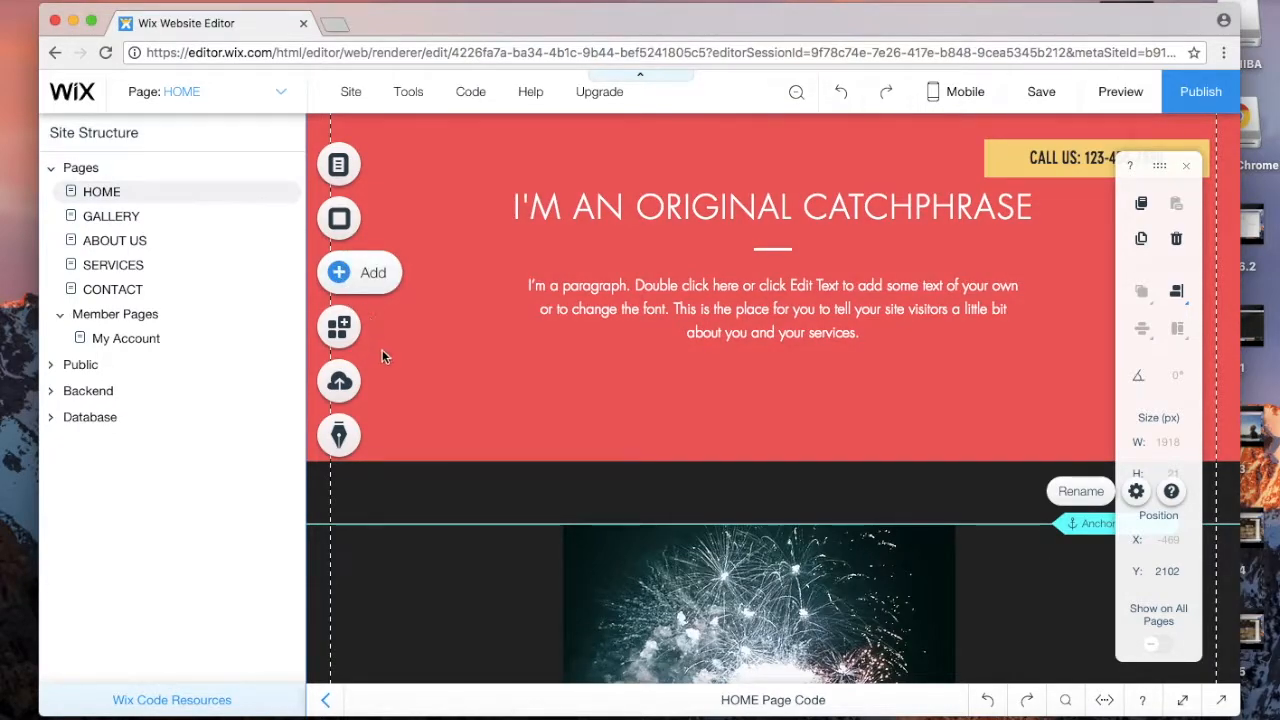
Step: Drag an anchor menu onto the red catchphrase section and dismiss its tips
click(340, 272)
mouse_move(406, 542)
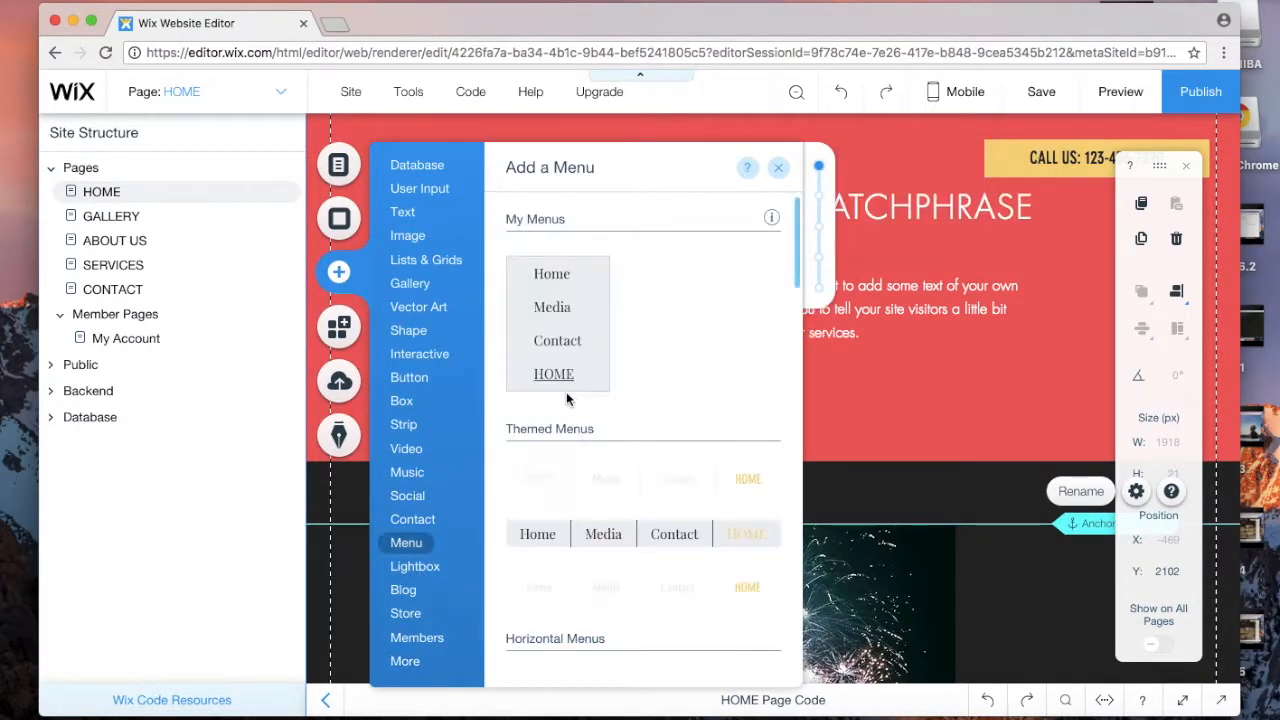
mouse_move(405, 661)
scroll(587, 459, down, 3)
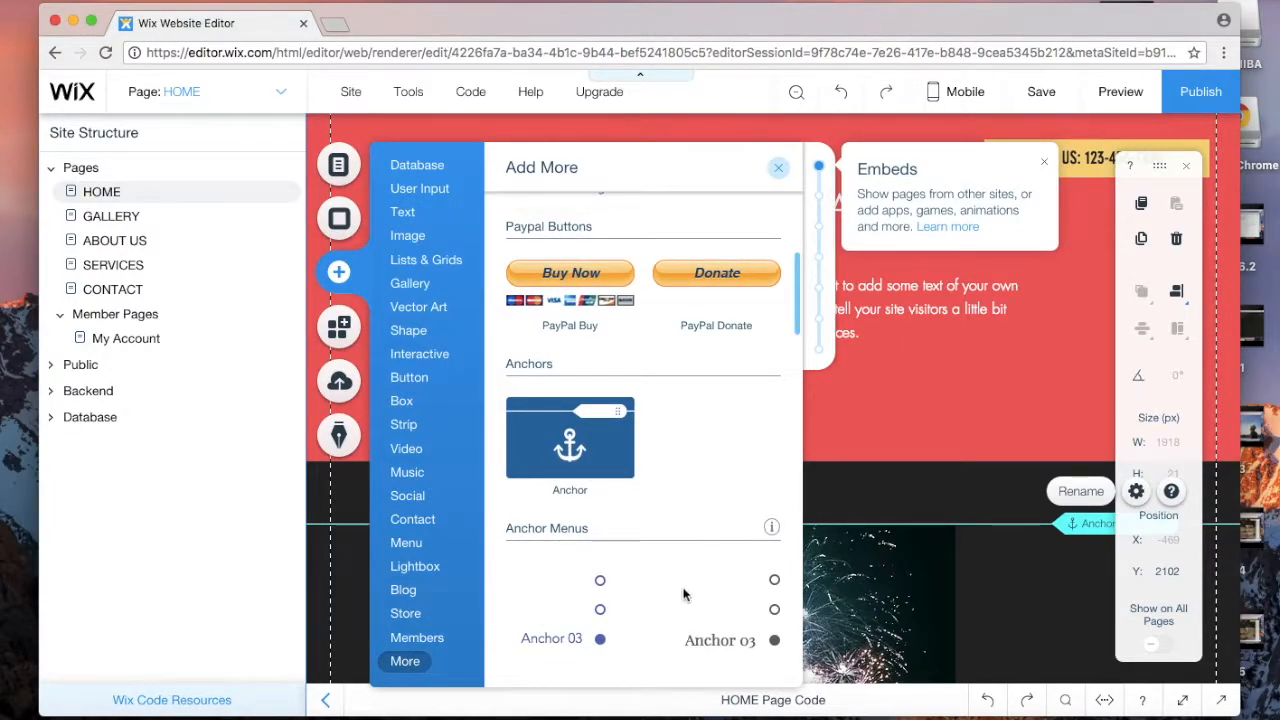
scroll(690, 591, down, 3)
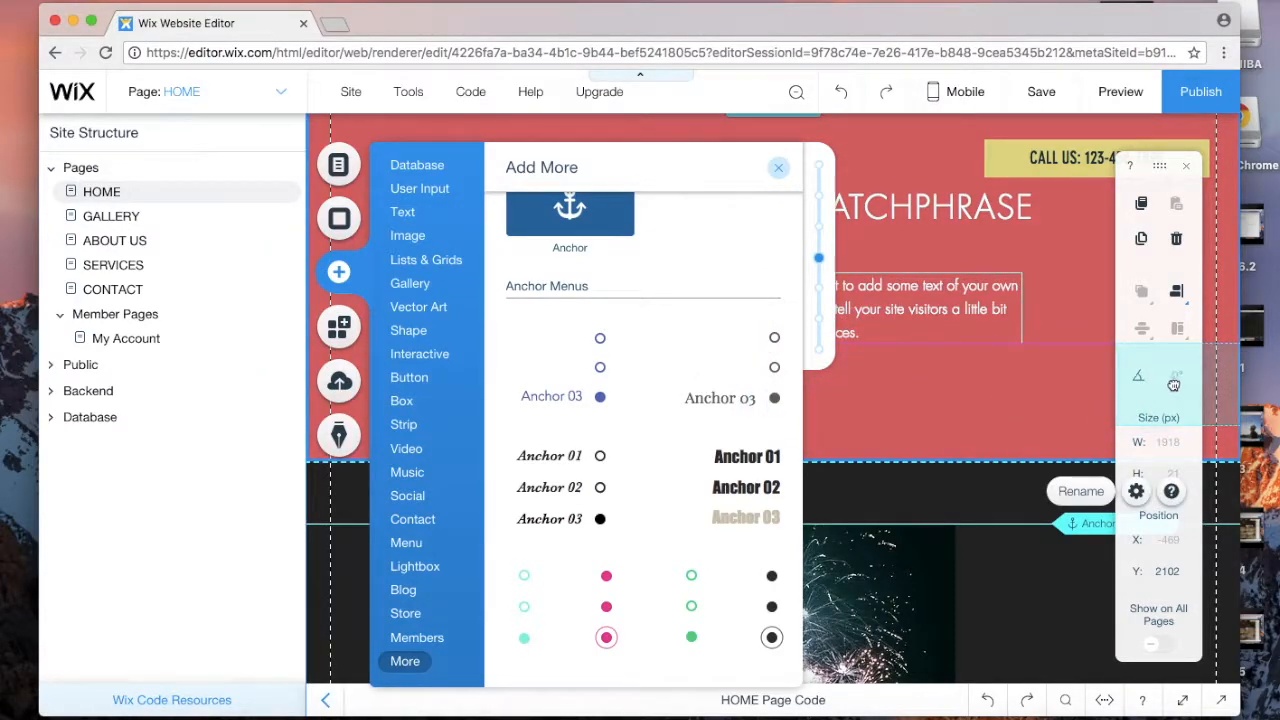
drag(1173, 384, 1168, 383)
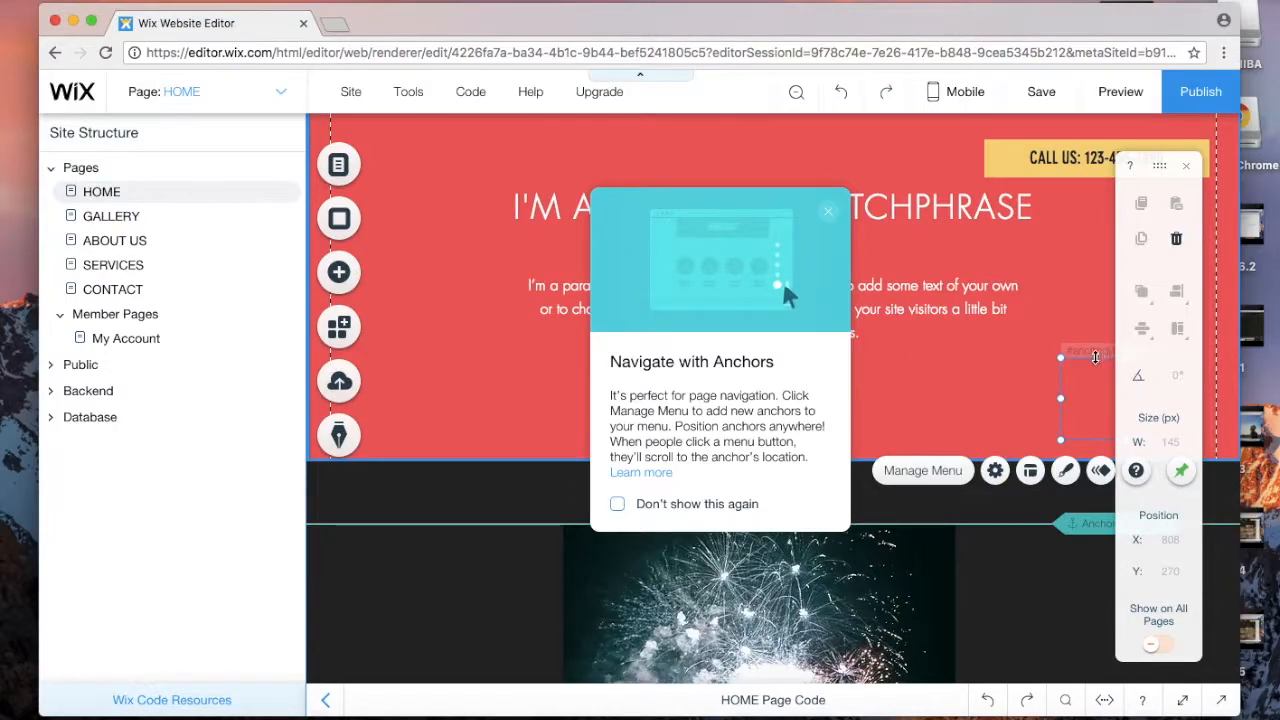
click(1181, 470)
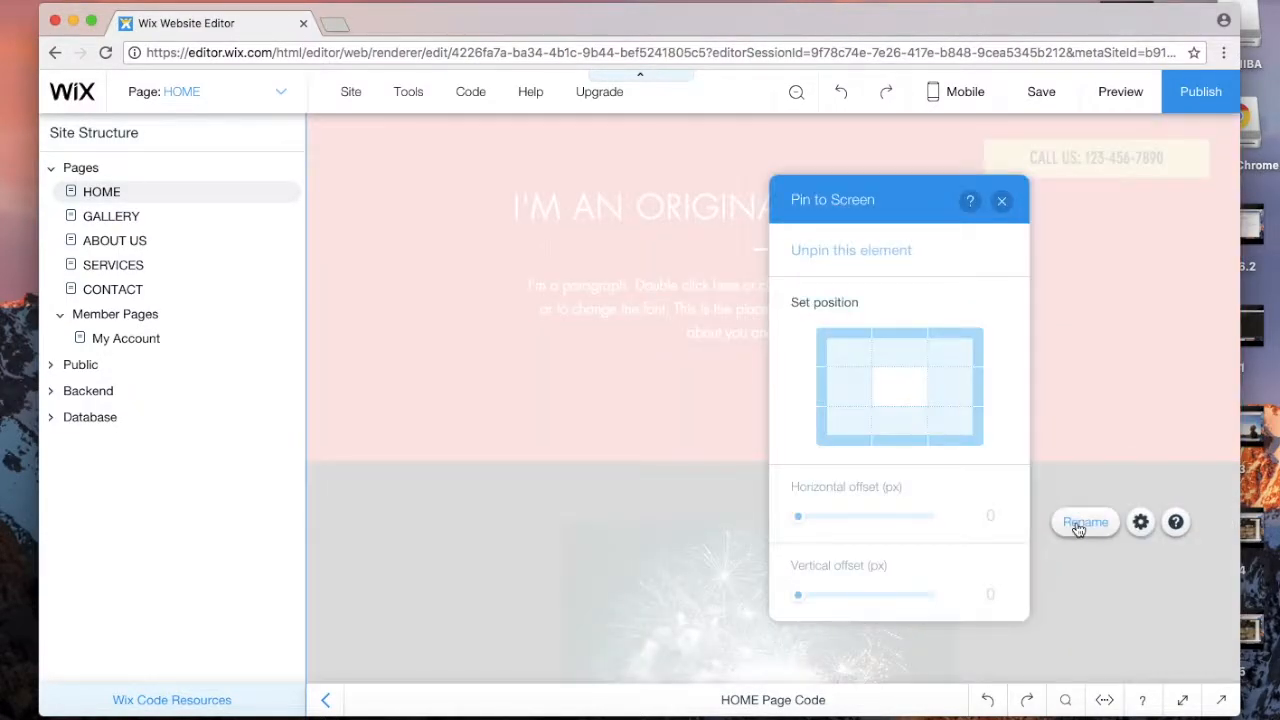
click(1002, 200)
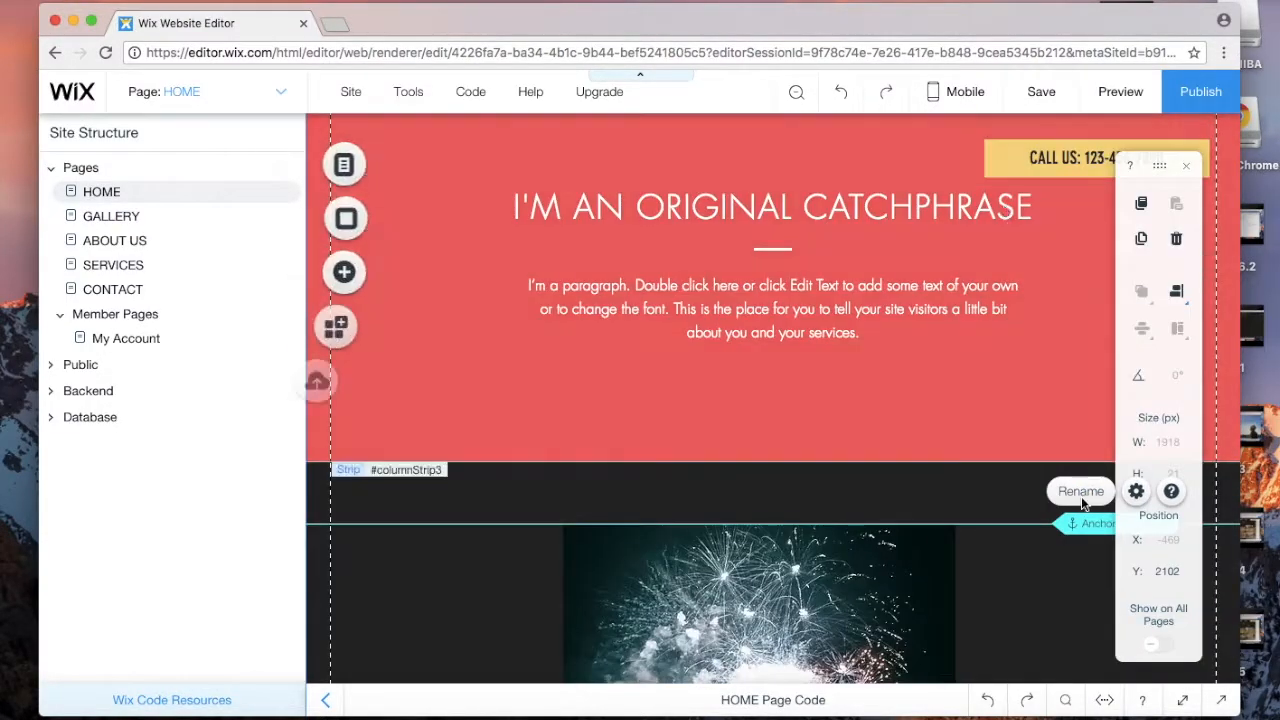
Step: Open the fireworks anchor's settings to confirm it is named 'Anchor 1'
right_click(1082, 532)
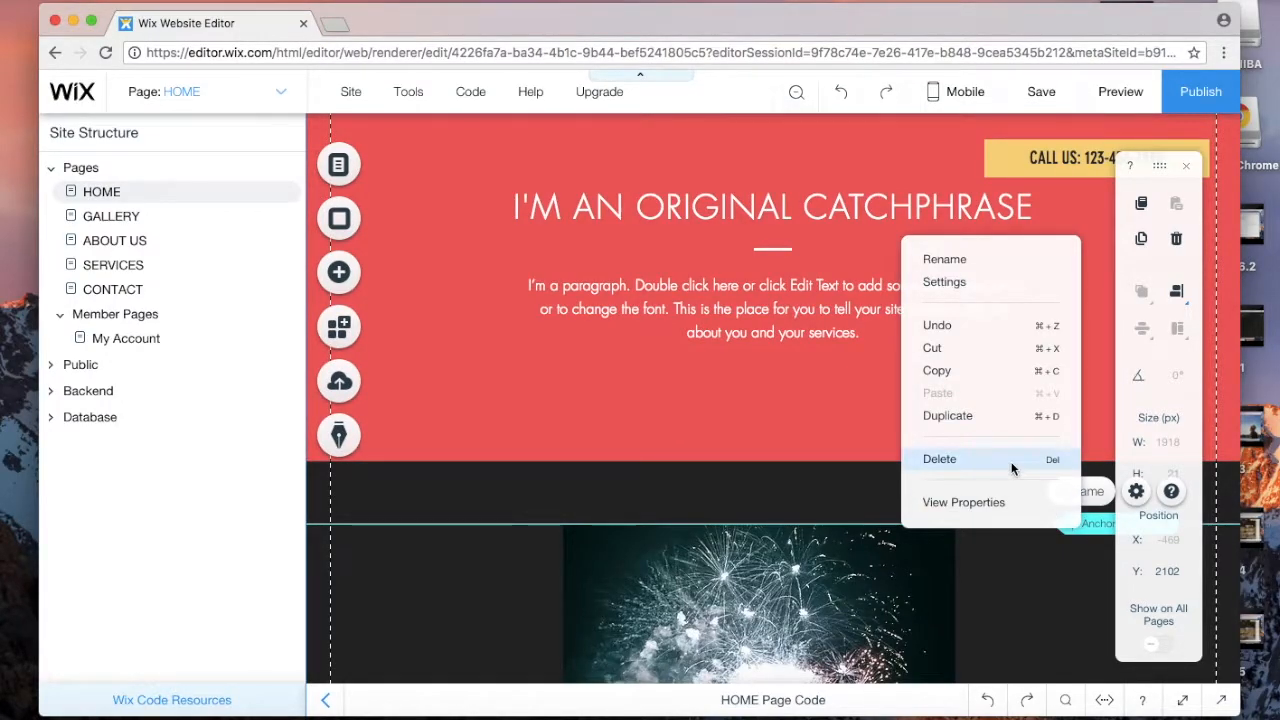
click(851, 486)
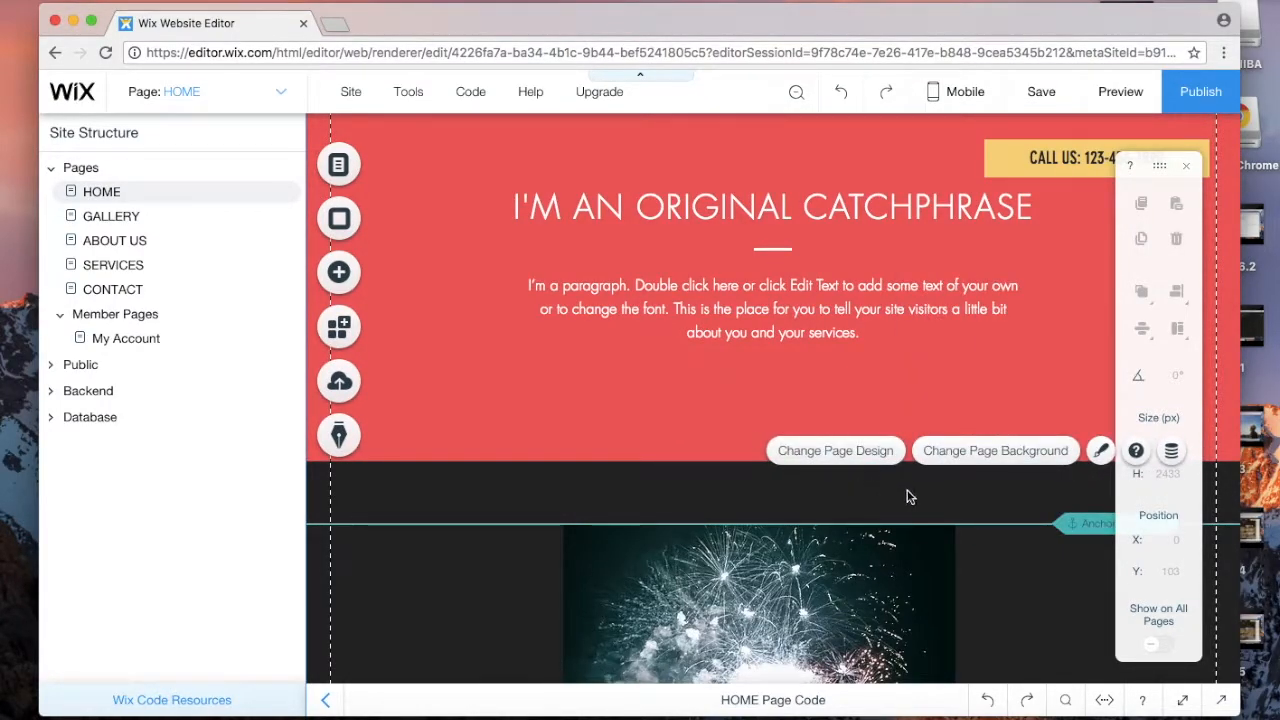
click(1084, 527)
click(1136, 491)
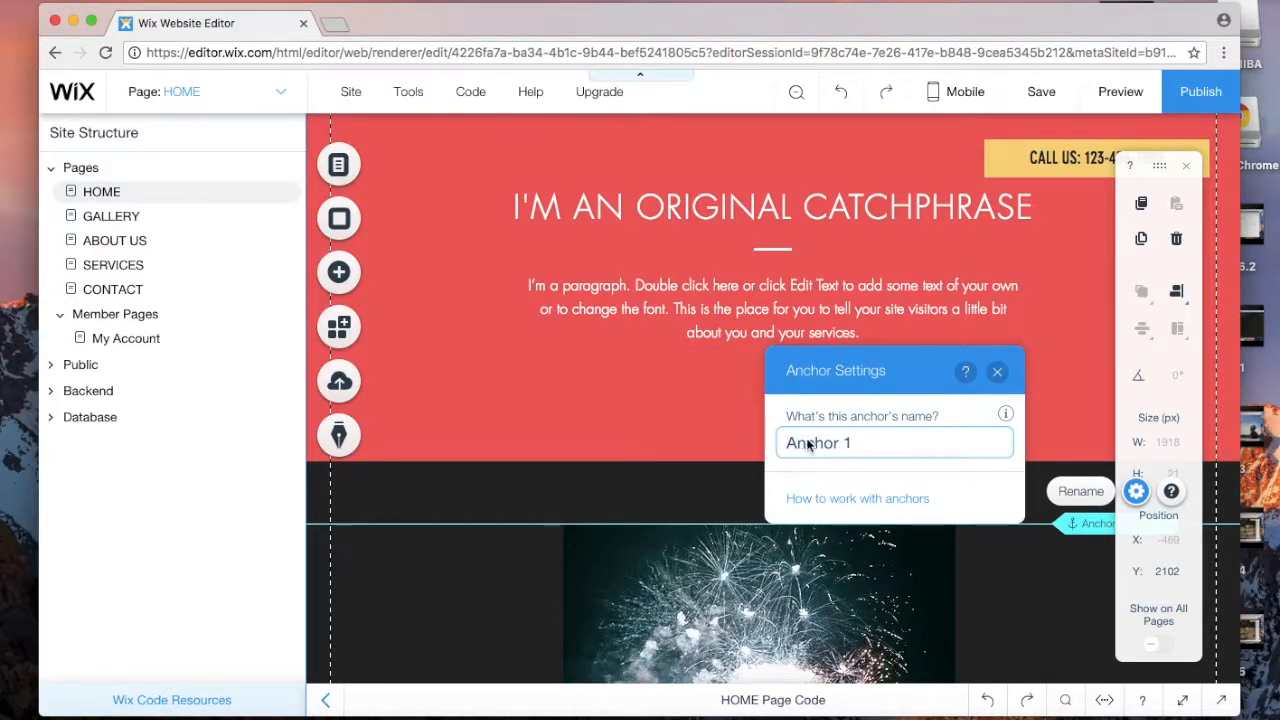
click(996, 372)
scroll(857, 430, up, 15)
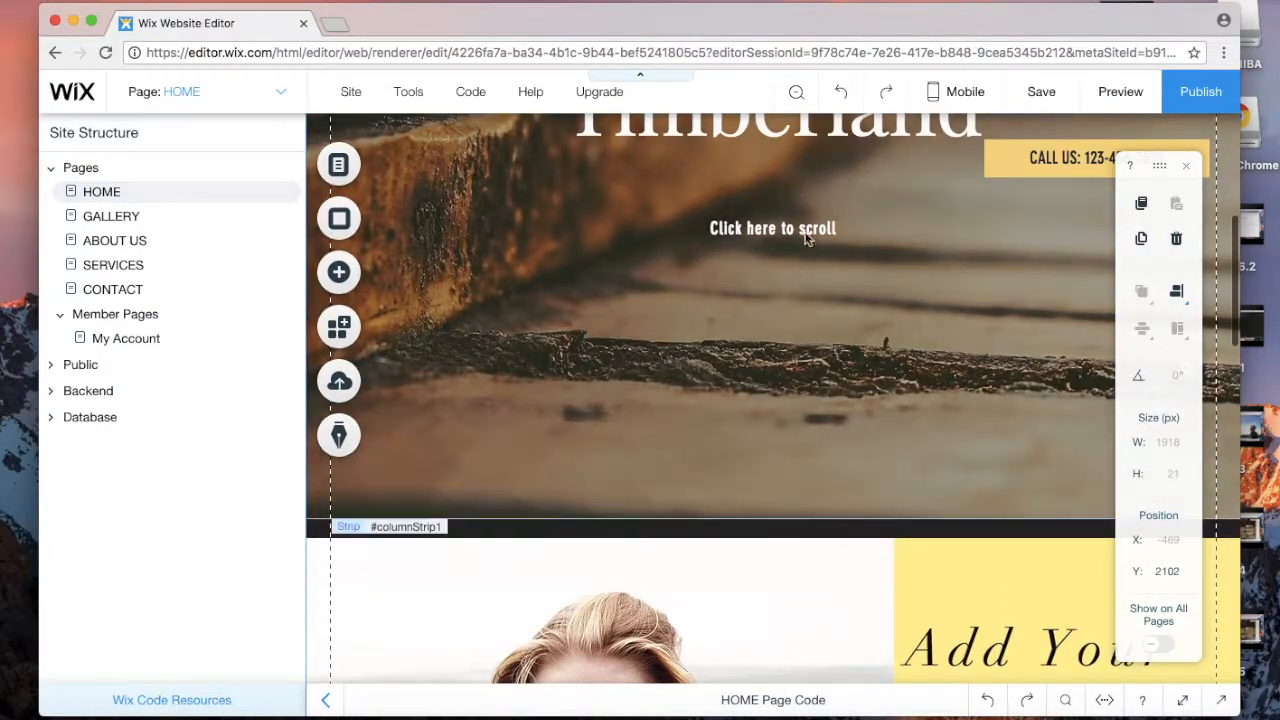
Step: Link the highlighted 'Click here to scroll' text to Anchor 1
click(806, 237)
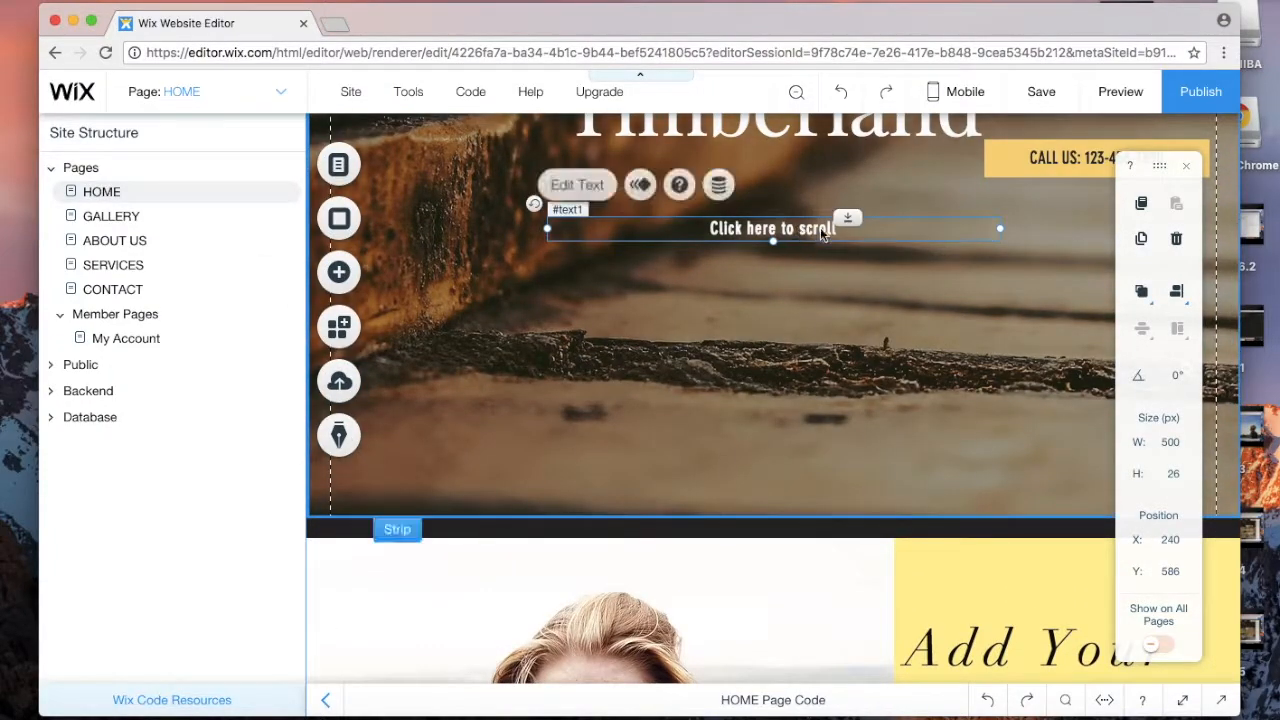
click(853, 238)
drag(852, 232, 706, 229)
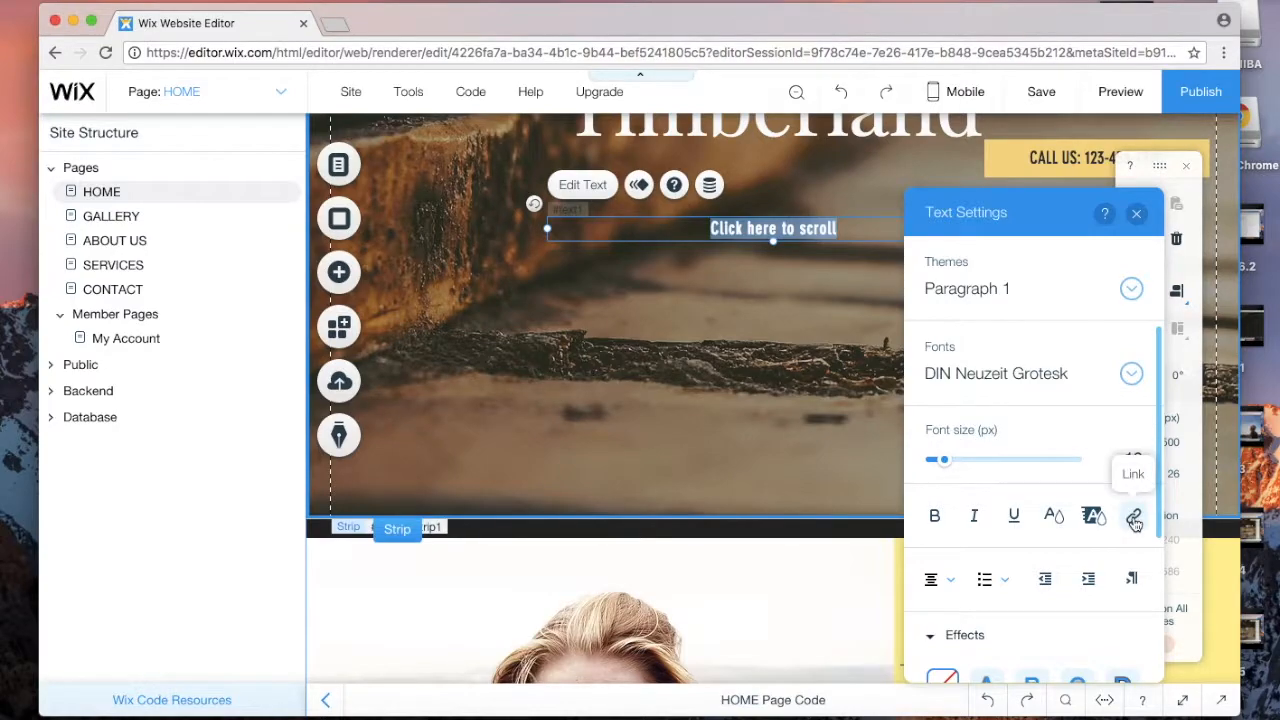
click(1133, 515)
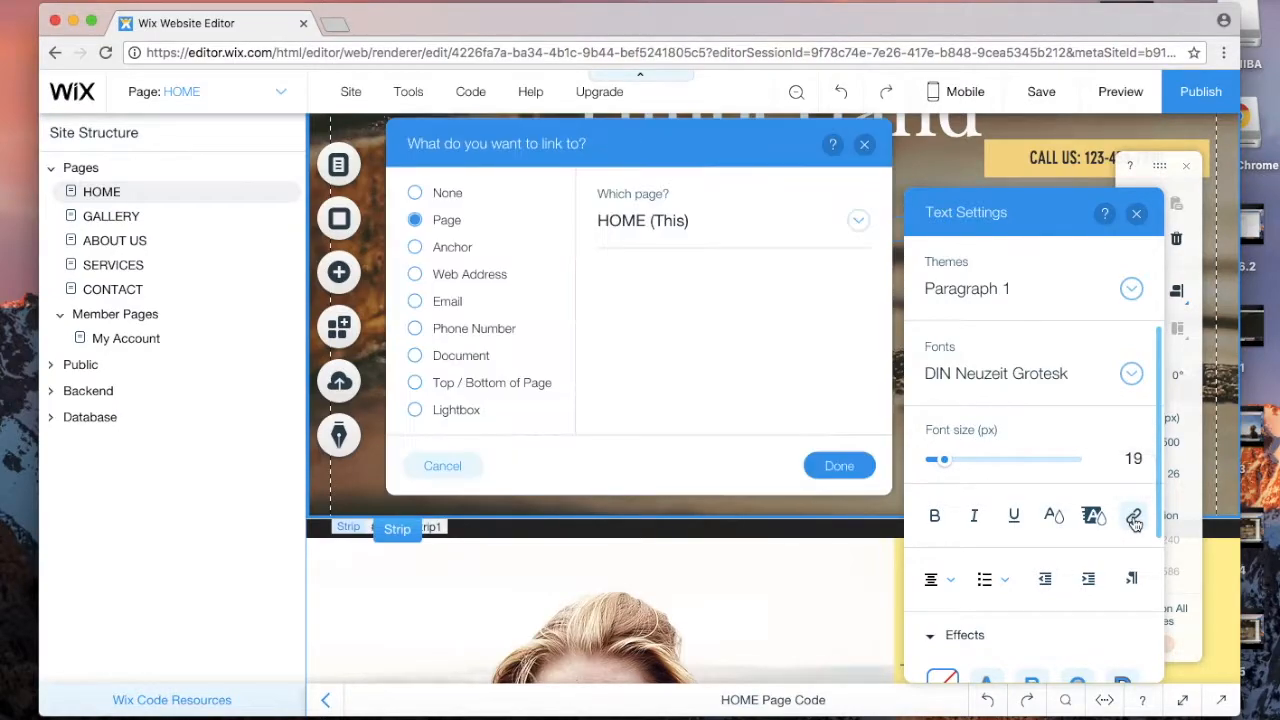
click(416, 248)
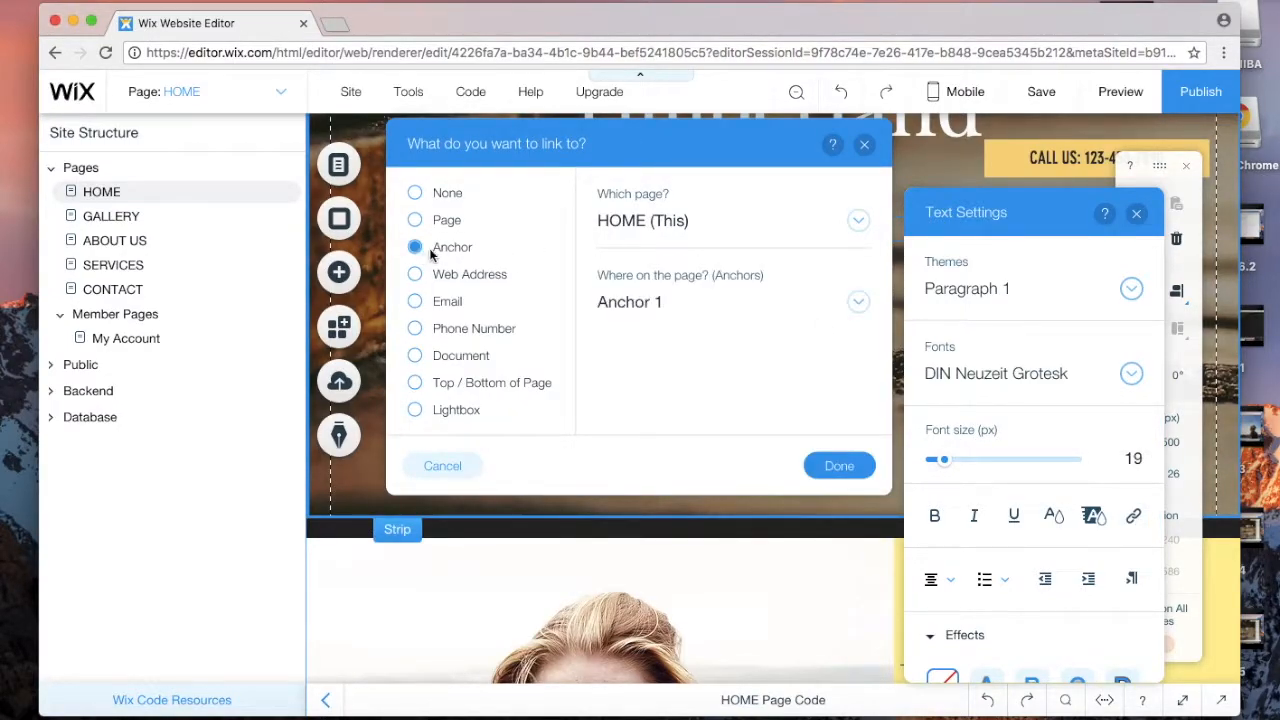
click(616, 312)
click(838, 468)
click(838, 468)
Step: Preview the site and confirm 'Click here to scroll' jumps to the fireworks section
click(1103, 98)
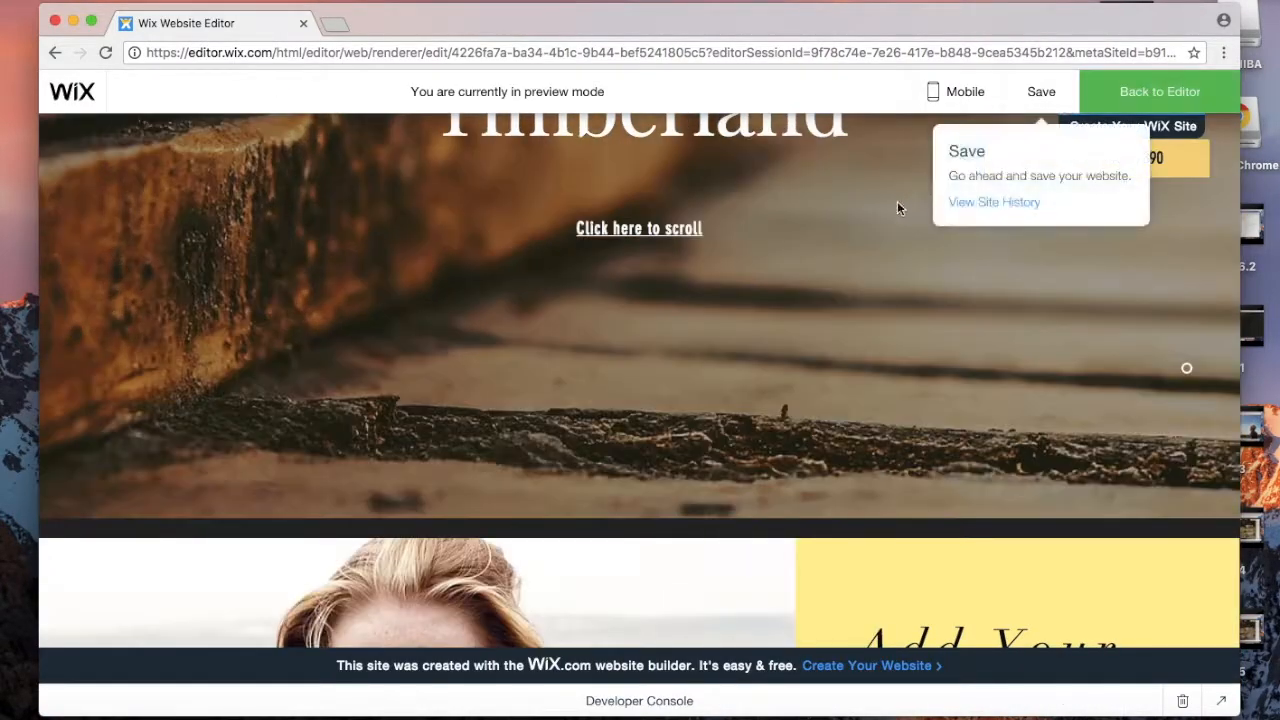
scroll(805, 298, down, 1)
scroll(804, 292, up, 1)
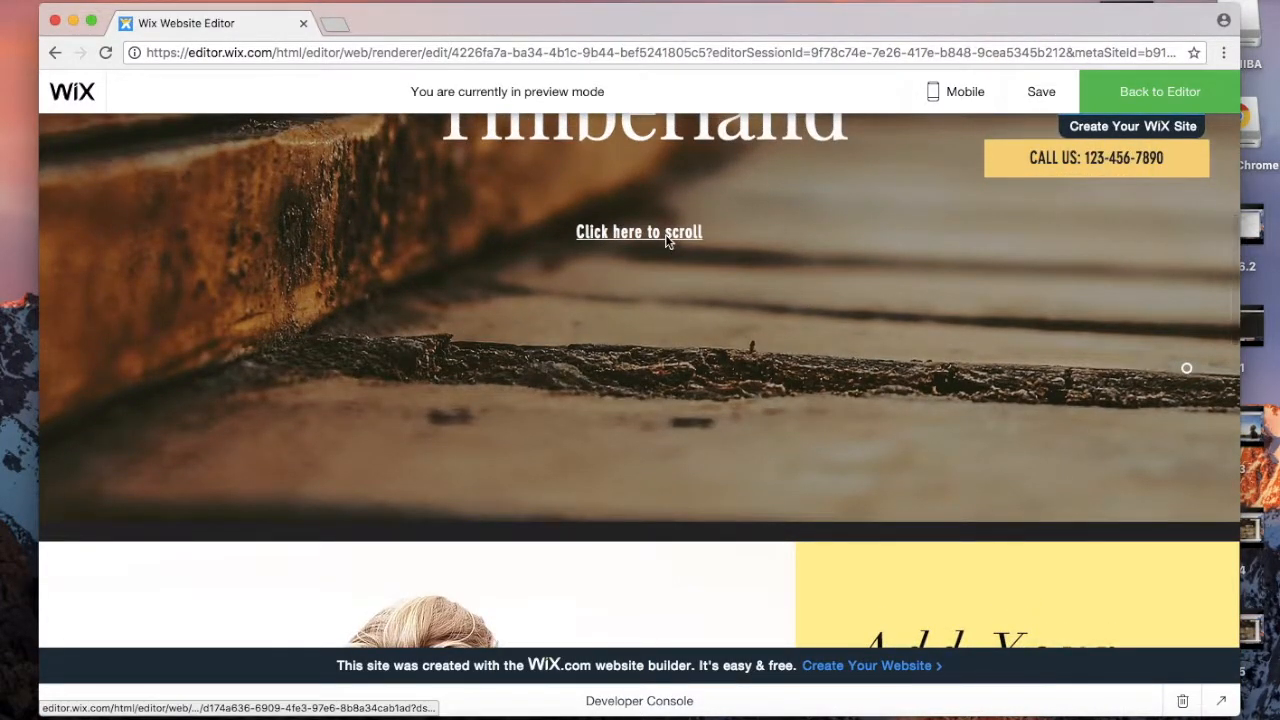
click(665, 234)
scroll(666, 235, down, 6)
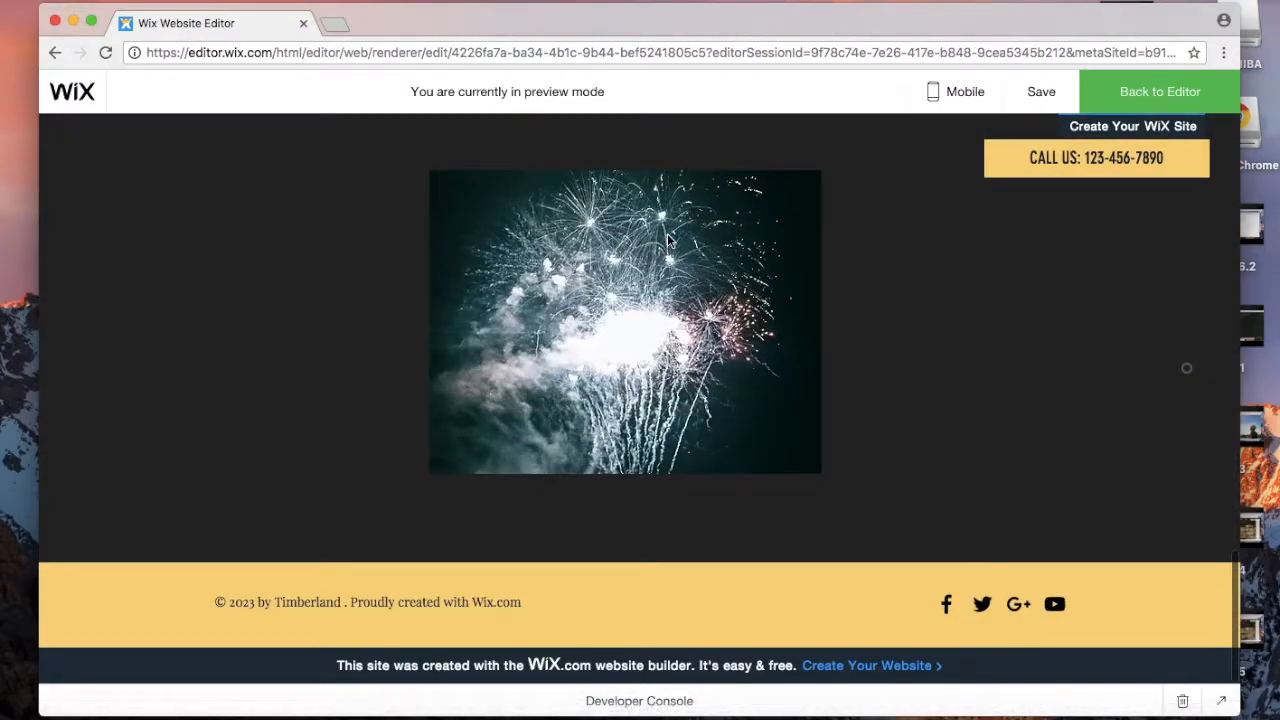
scroll(667, 234, up, 15)
scroll(667, 236, up, 1)
scroll(607, 627, down, 2)
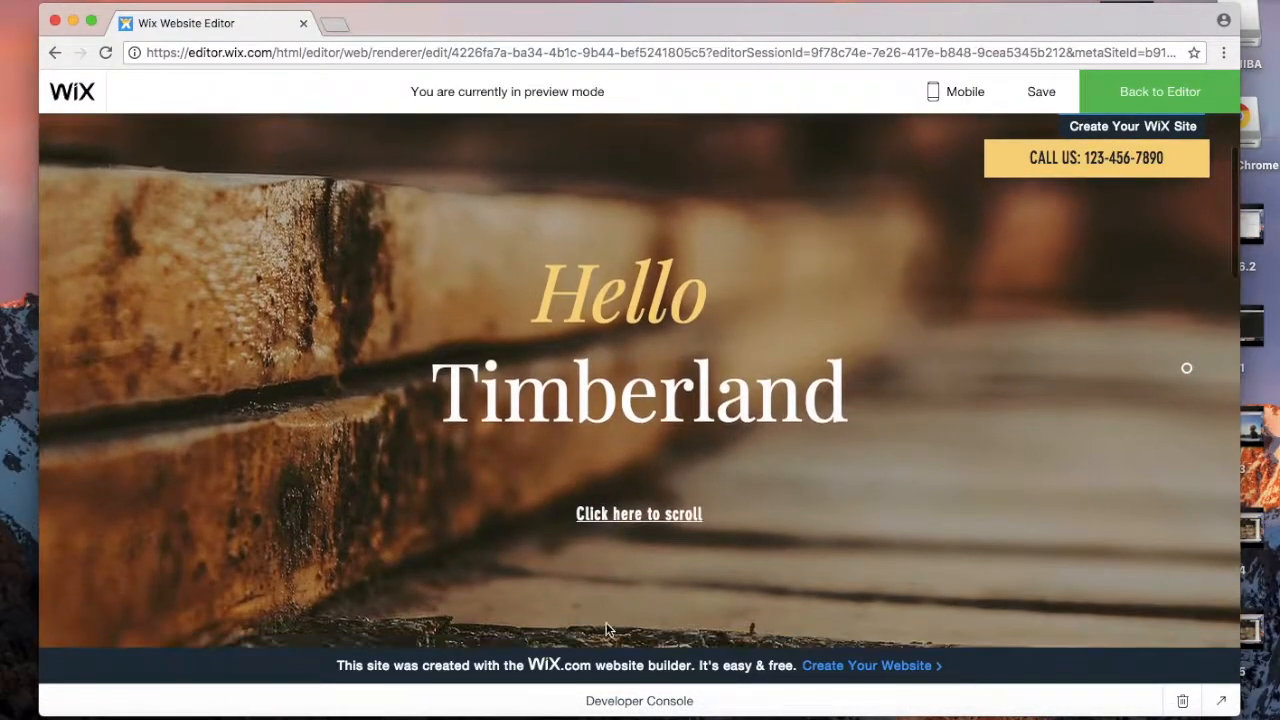
click(627, 514)
scroll(789, 206, down, 5)
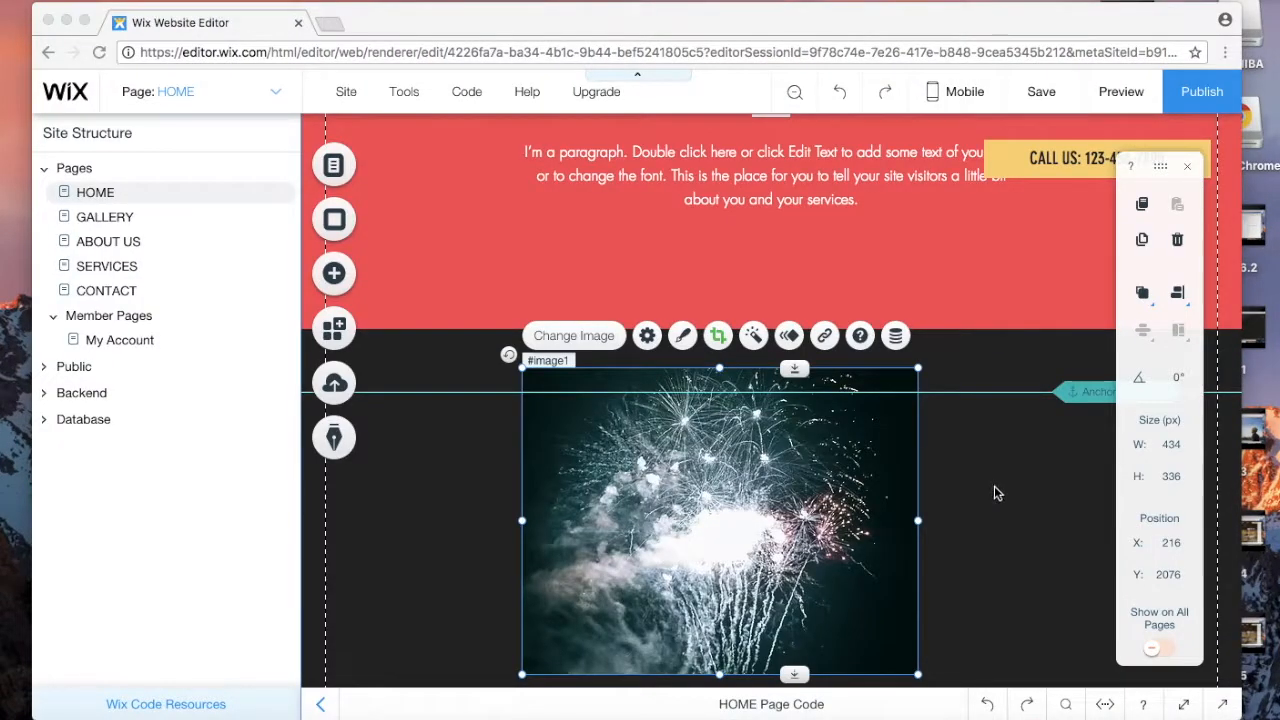
scroll(997, 491, down, 2)
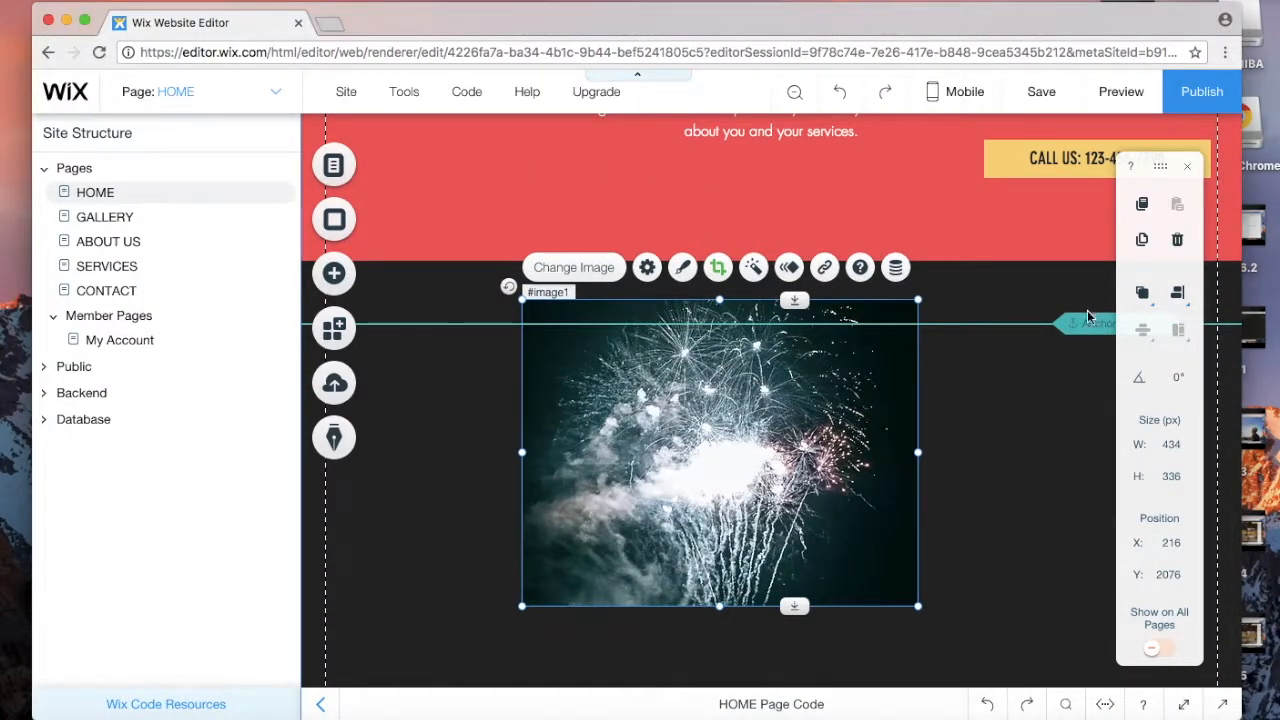
Step: Move the anchor up to the fireworks section's top and turn on rulers
drag(1082, 323, 1078, 263)
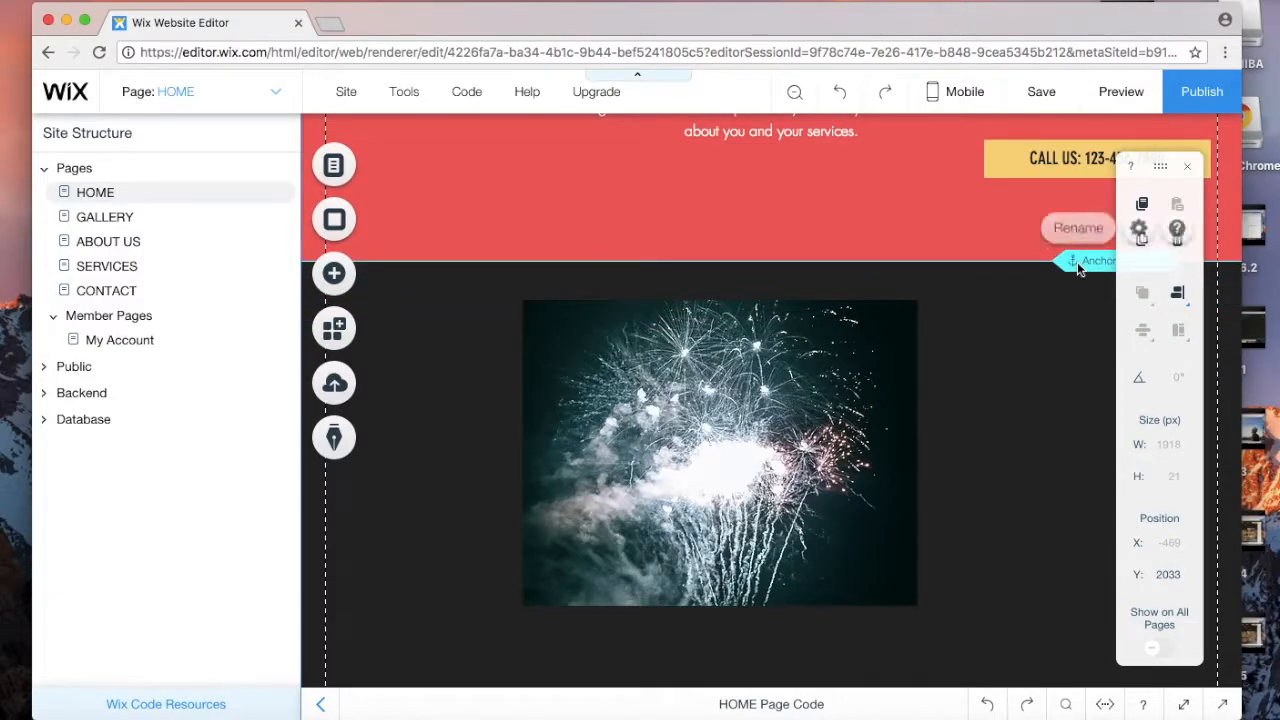
mouse_move(411, 110)
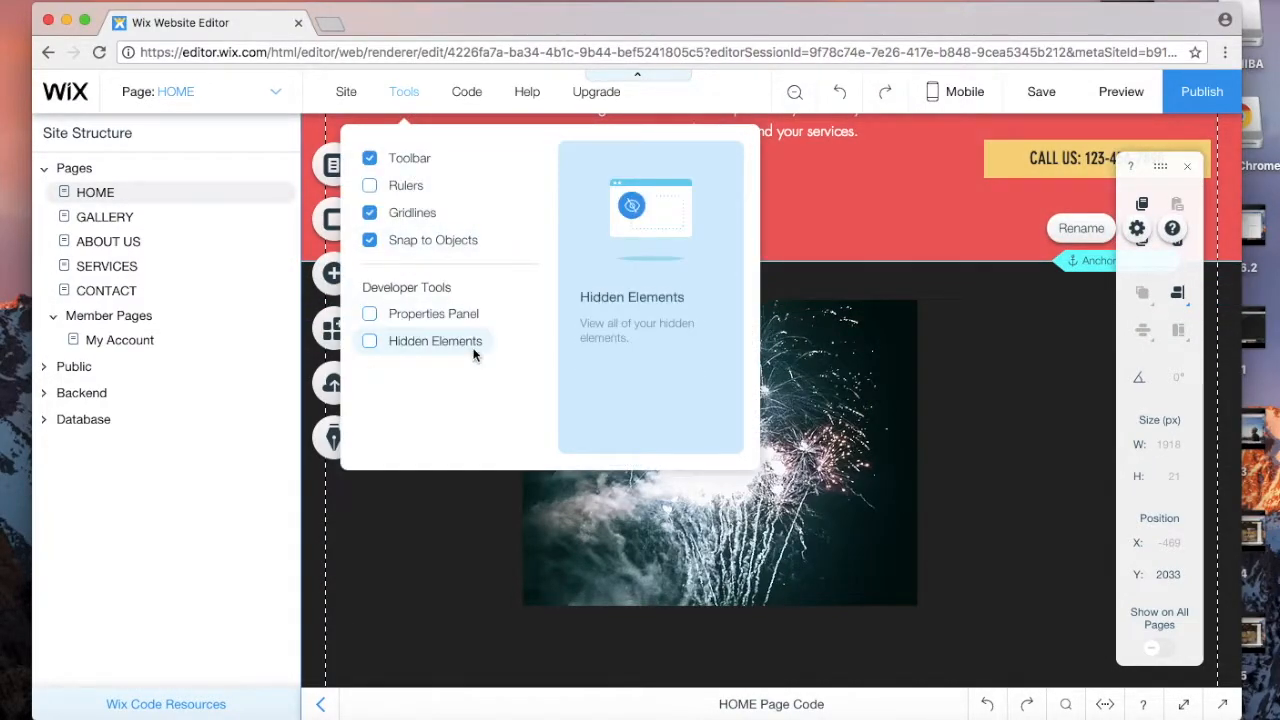
click(404, 188)
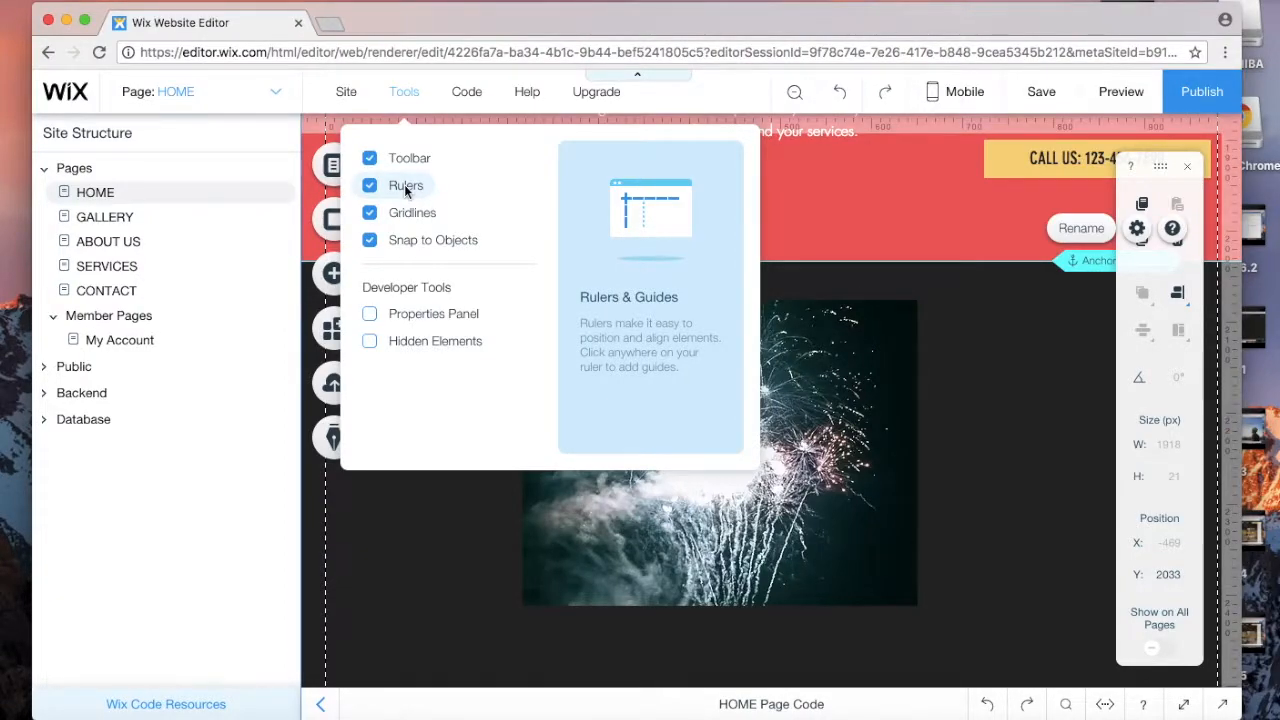
click(405, 188)
click(405, 188)
click(833, 182)
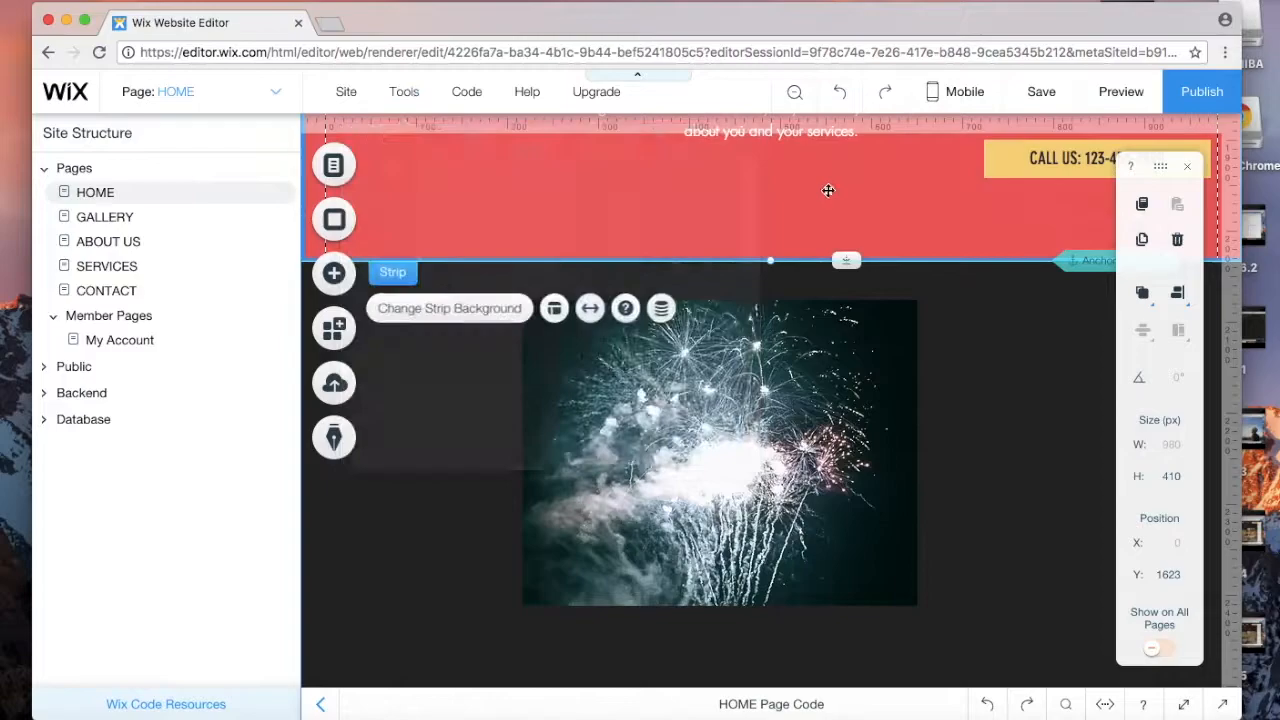
Step: Reposition the fireworks image within its dark section
click(710, 371)
drag(710, 371, 602, 373)
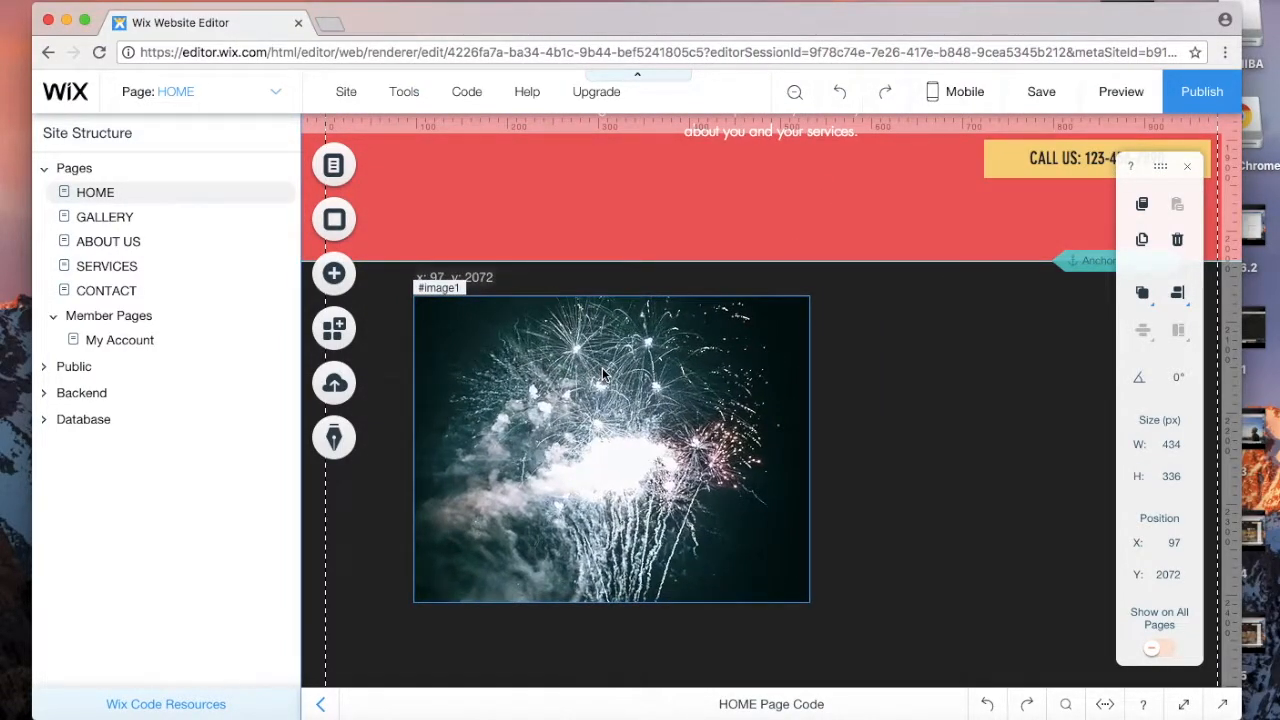
drag(600, 313, 736, 400)
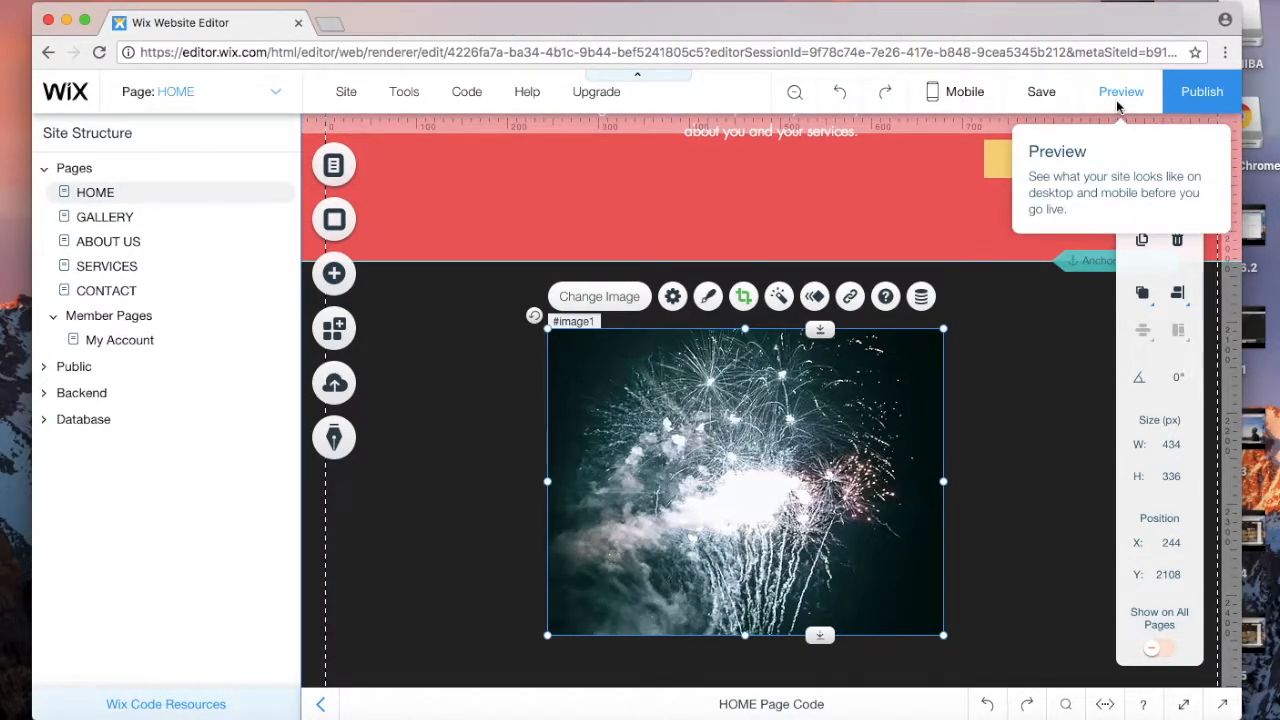
right_click(1043, 398)
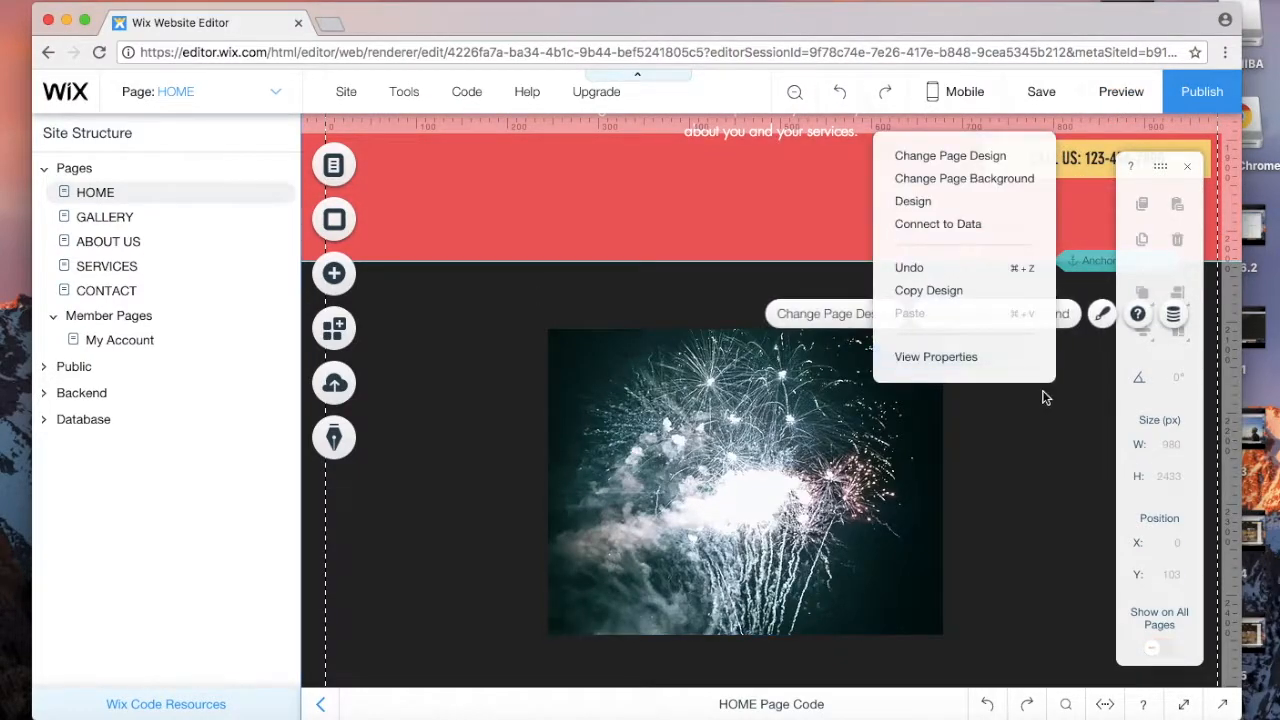
click(1014, 458)
Step: Add two vertical guides and settle the fireworks image between them
drag(580, 137, 527, 133)
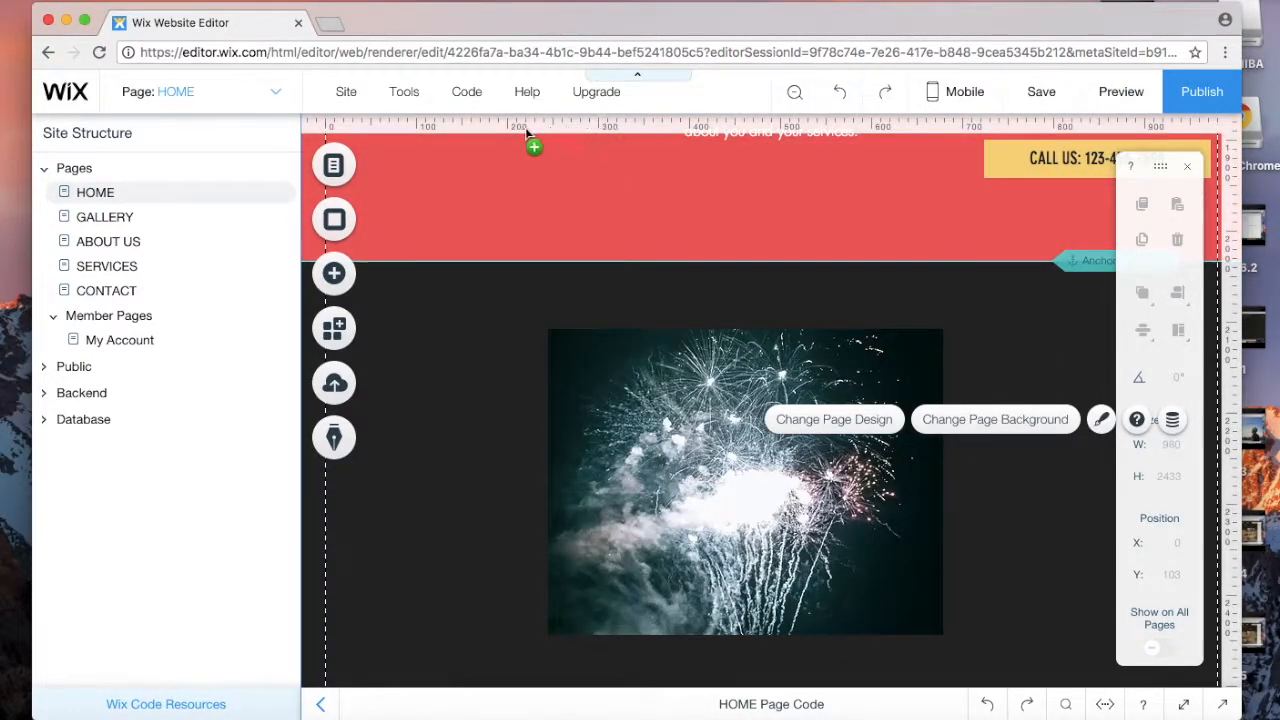
click(424, 127)
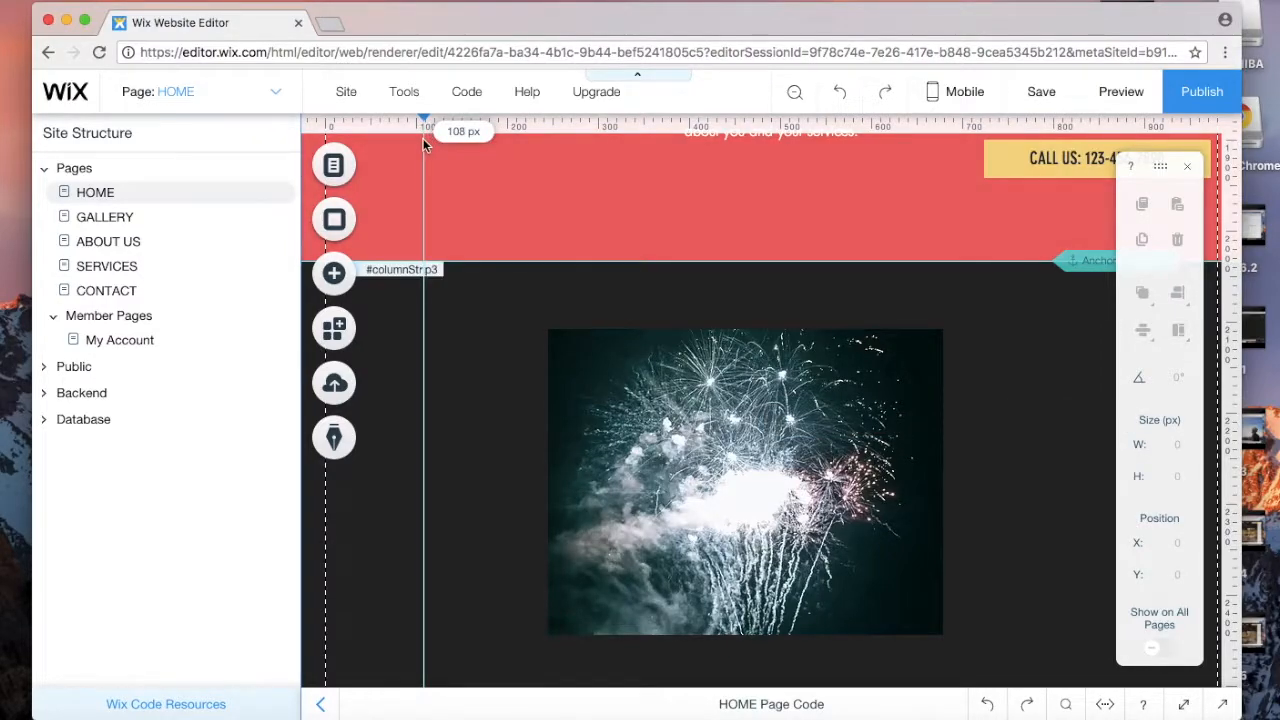
drag(424, 120, 474, 120)
drag(795, 412, 718, 408)
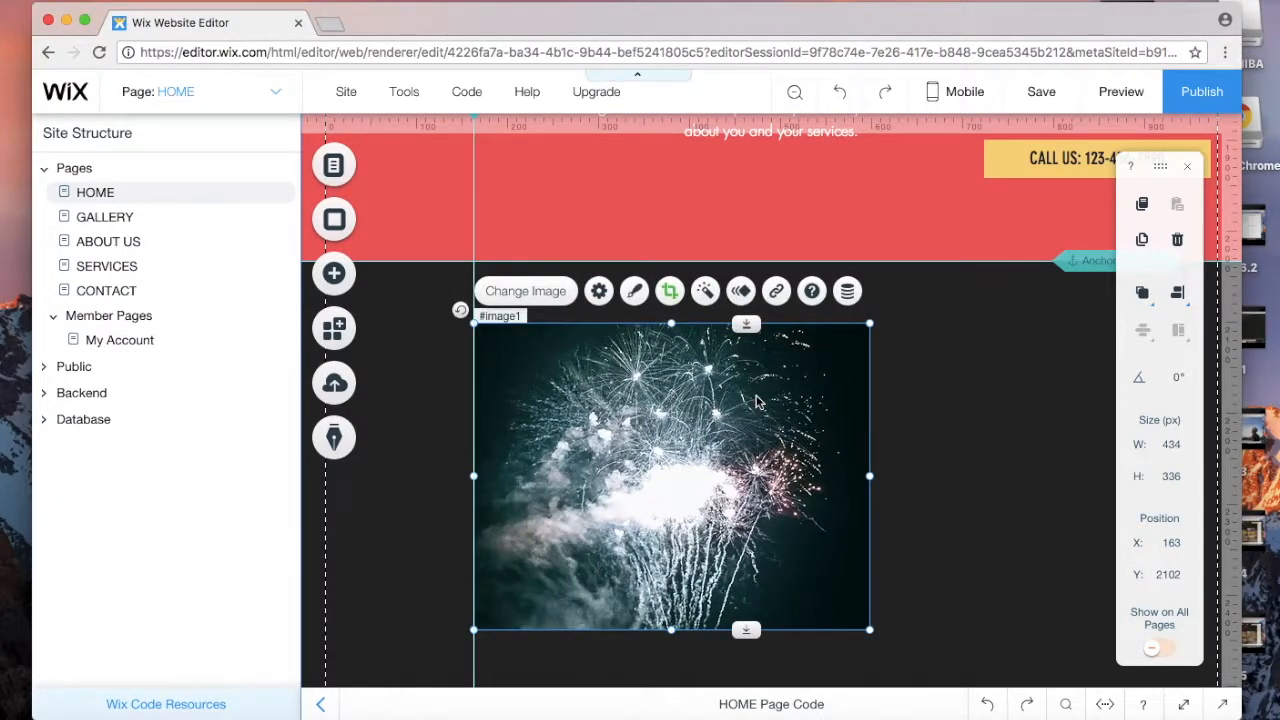
drag(755, 405, 783, 403)
click(891, 128)
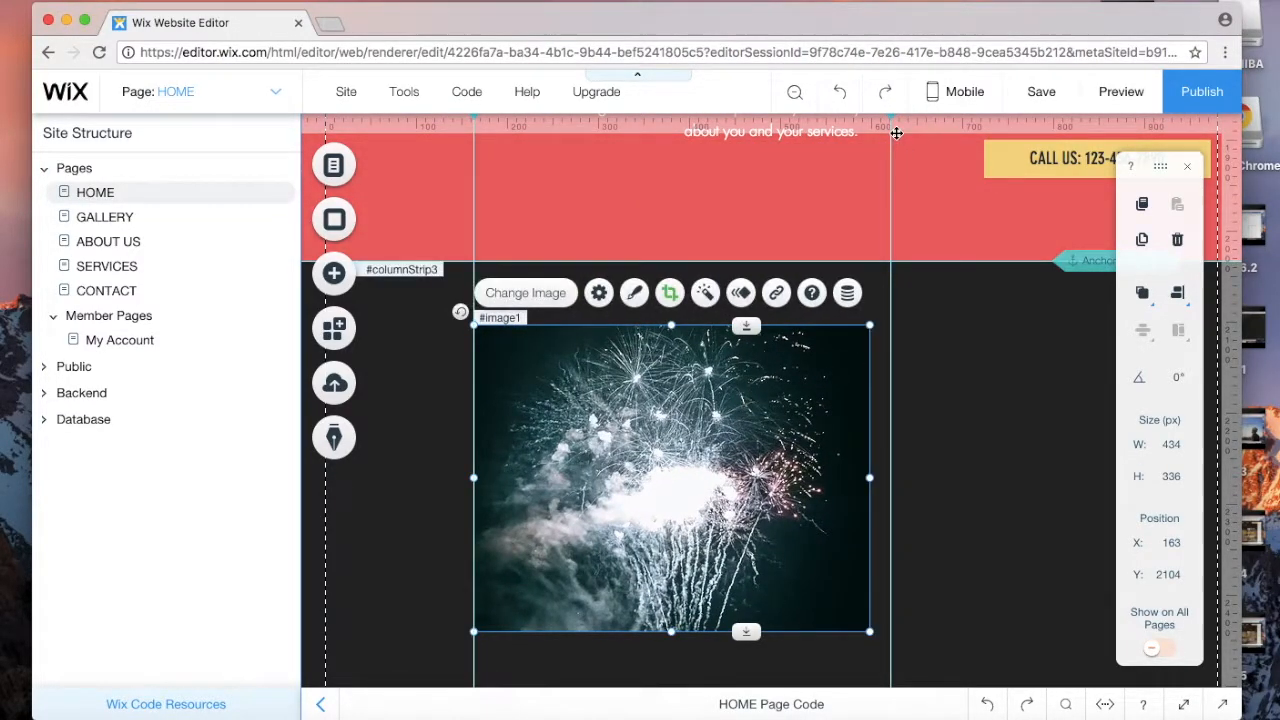
drag(891, 120, 871, 124)
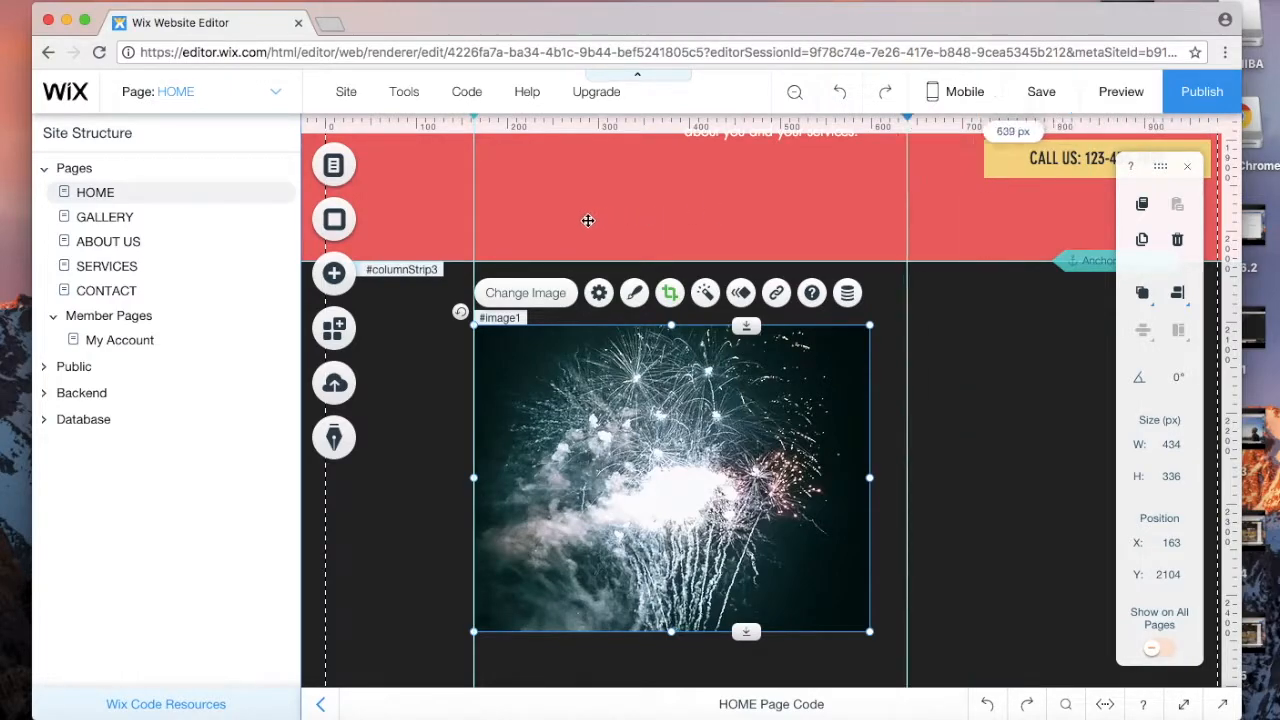
mouse_move(709, 406)
mouse_down()
mouse_move(671, 415)
mouse_move(710, 401)
mouse_up()
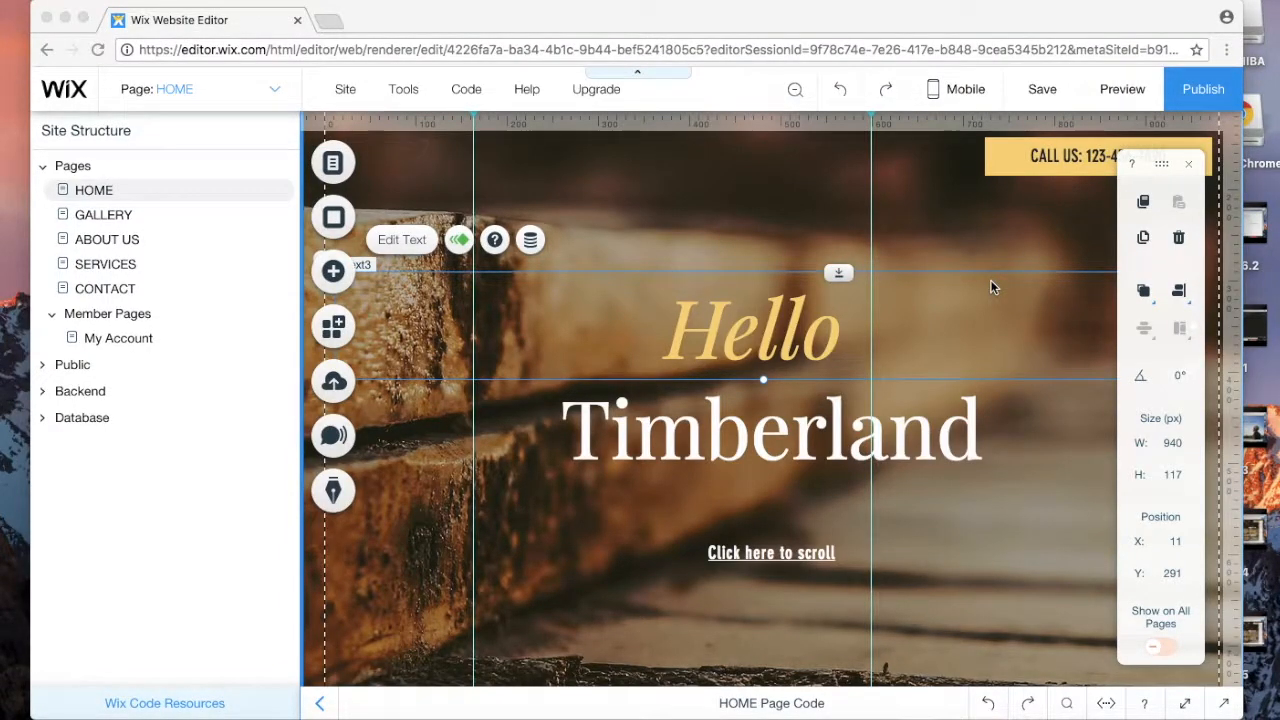
scroll(991, 287, down, 3)
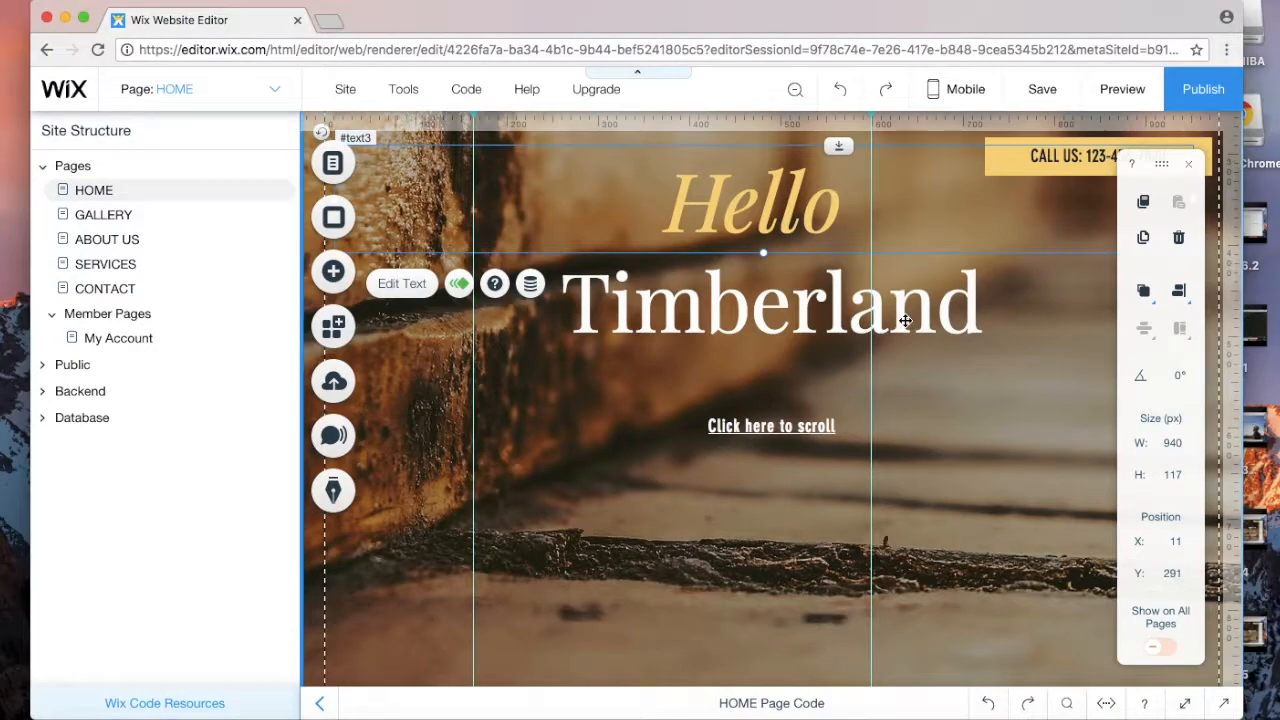
click(810, 318)
scroll(810, 318, up, 4)
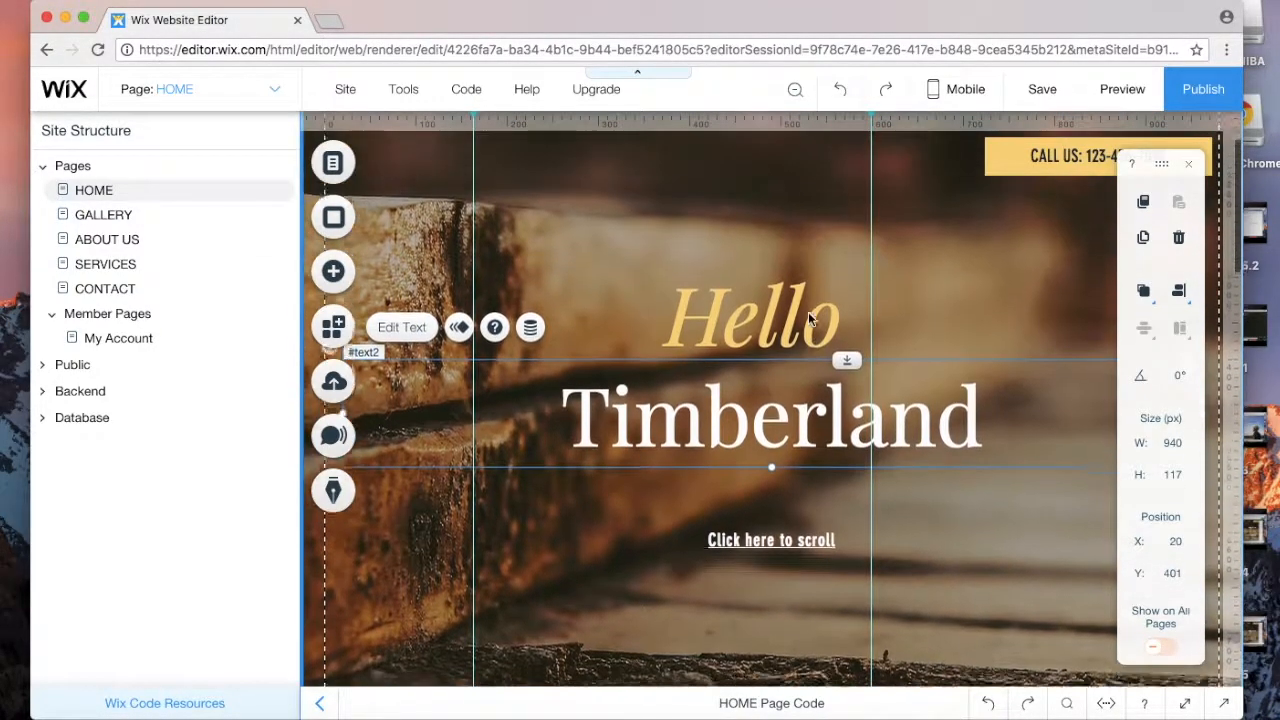
scroll(810, 318, down, 2)
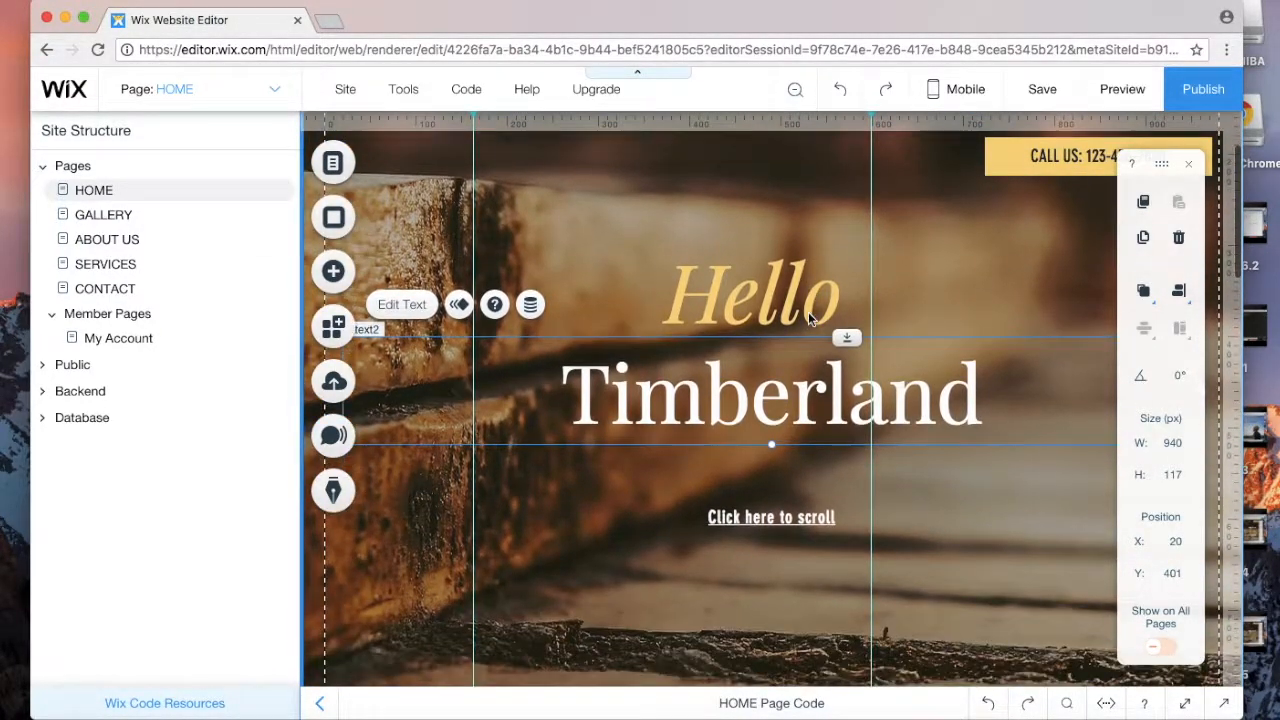
scroll(732, 390, up, 3)
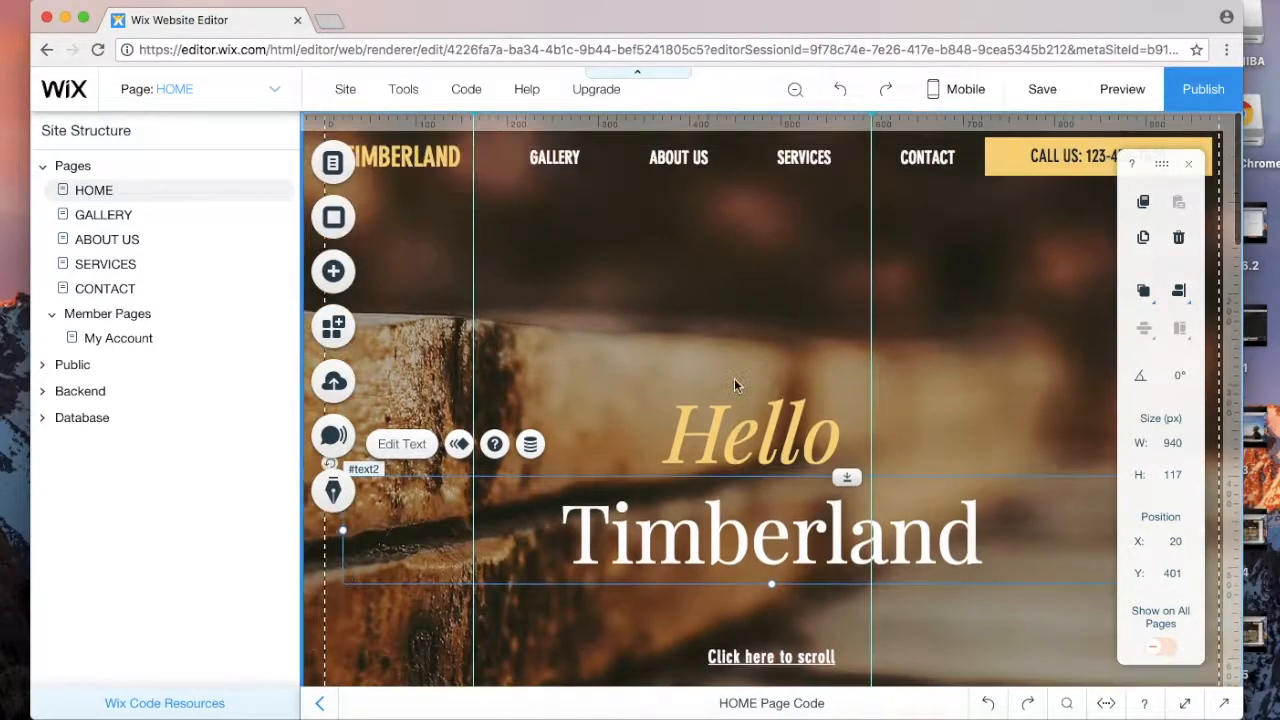
click(997, 165)
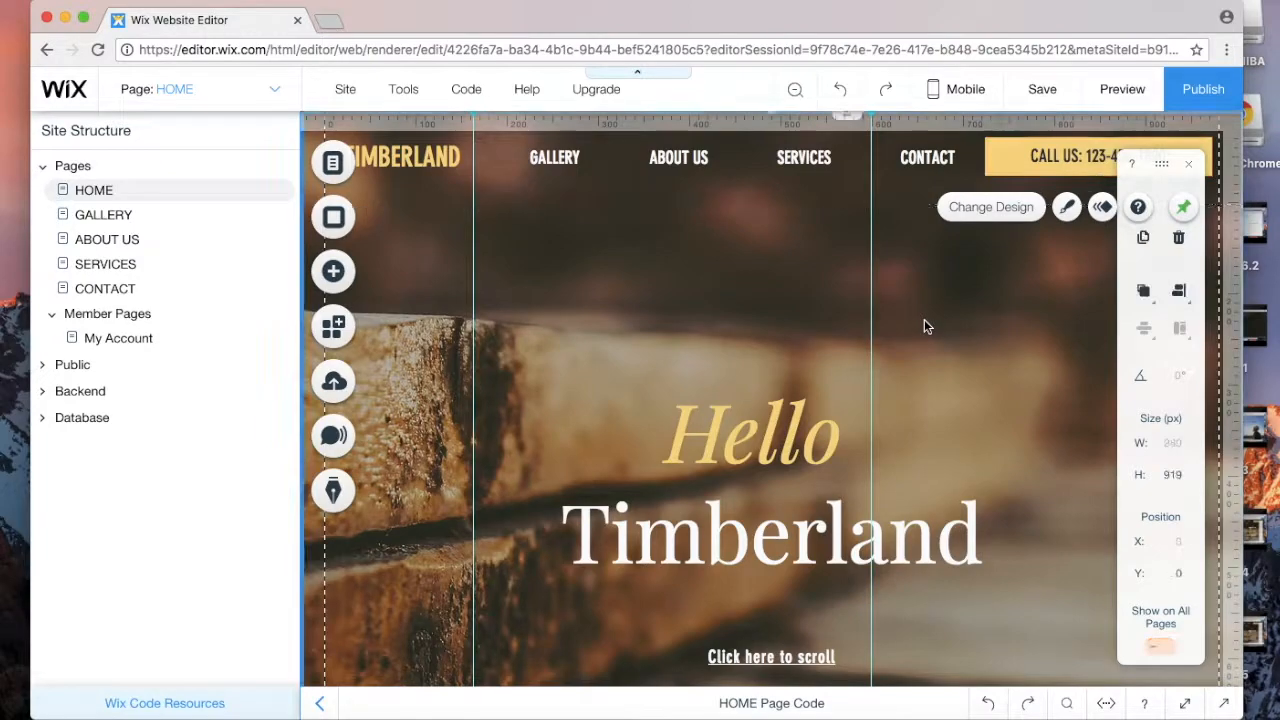
click(924, 319)
click(756, 438)
click(734, 505)
scroll(724, 527, down, 1)
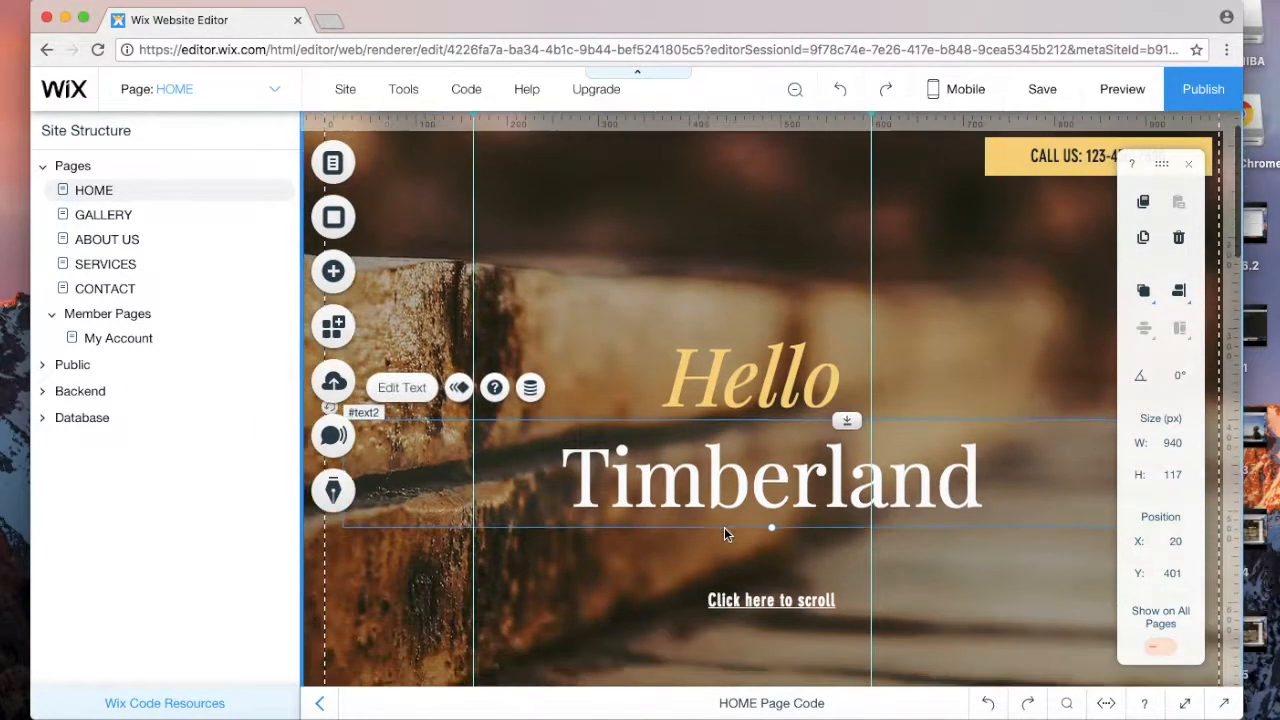
scroll(724, 534, down, 1)
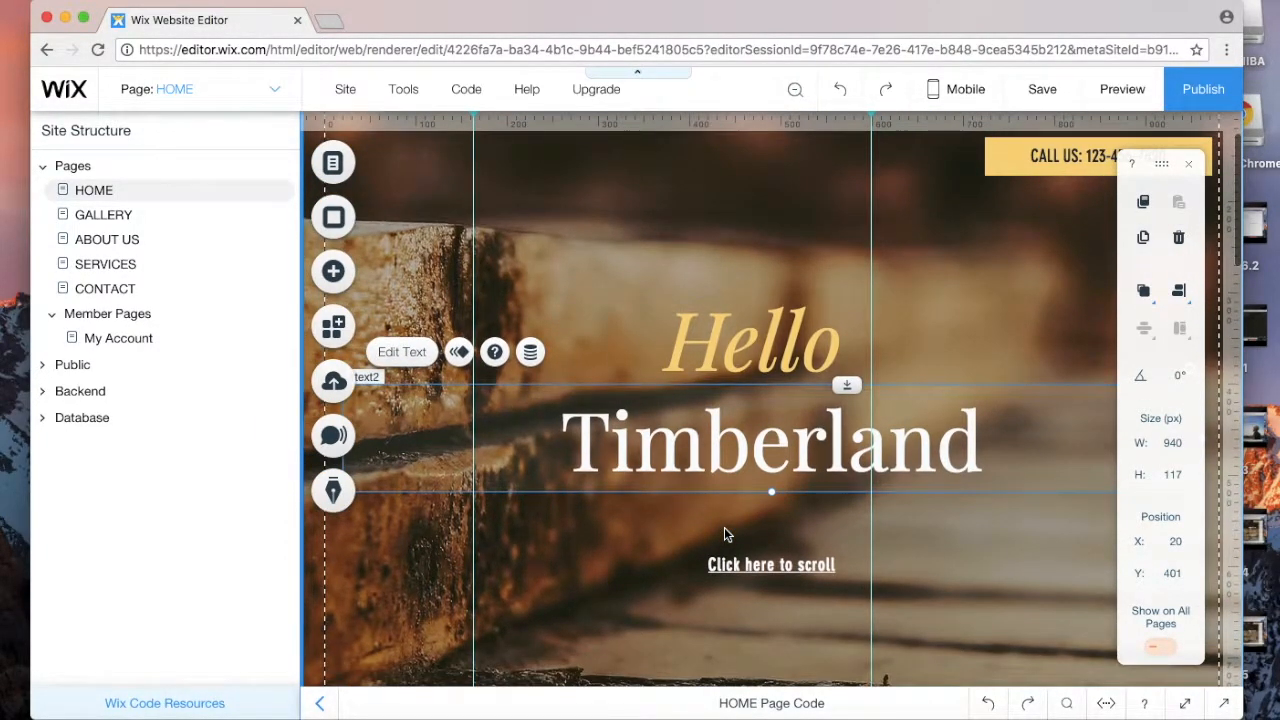
scroll(724, 534, up, 1)
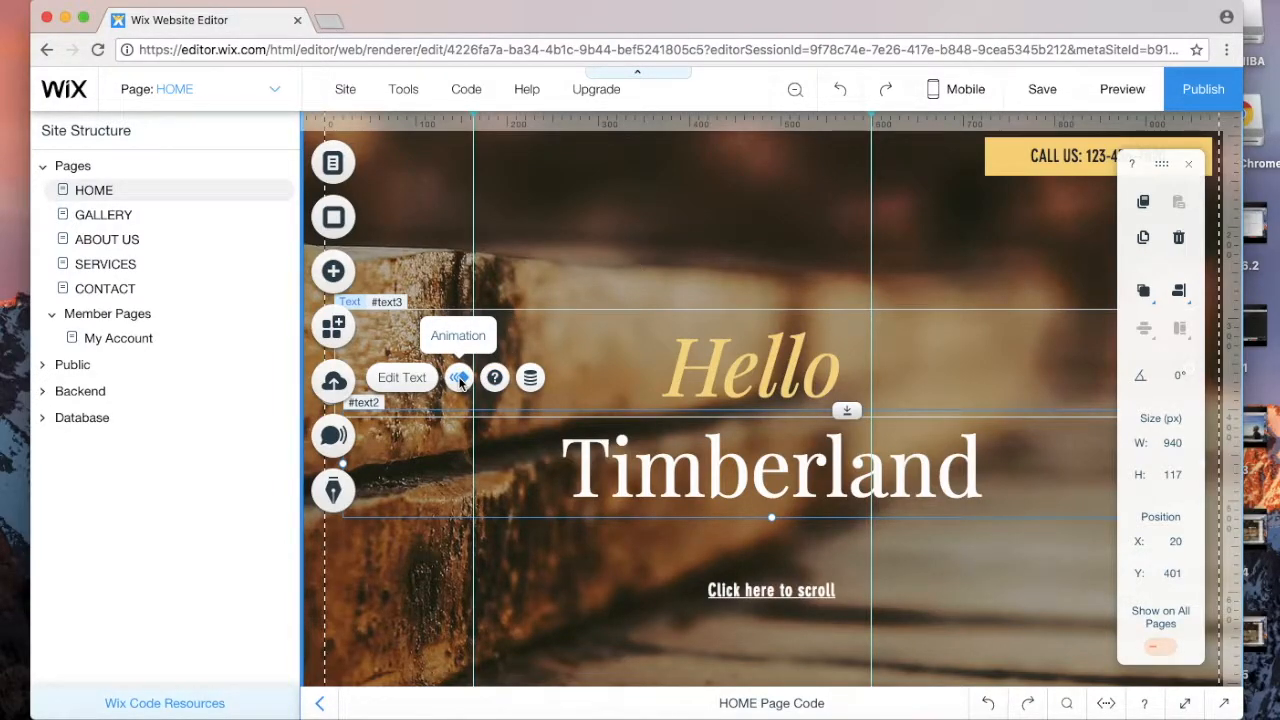
Step: Give the Timberland heading a Reveal animation coming from the right
click(459, 379)
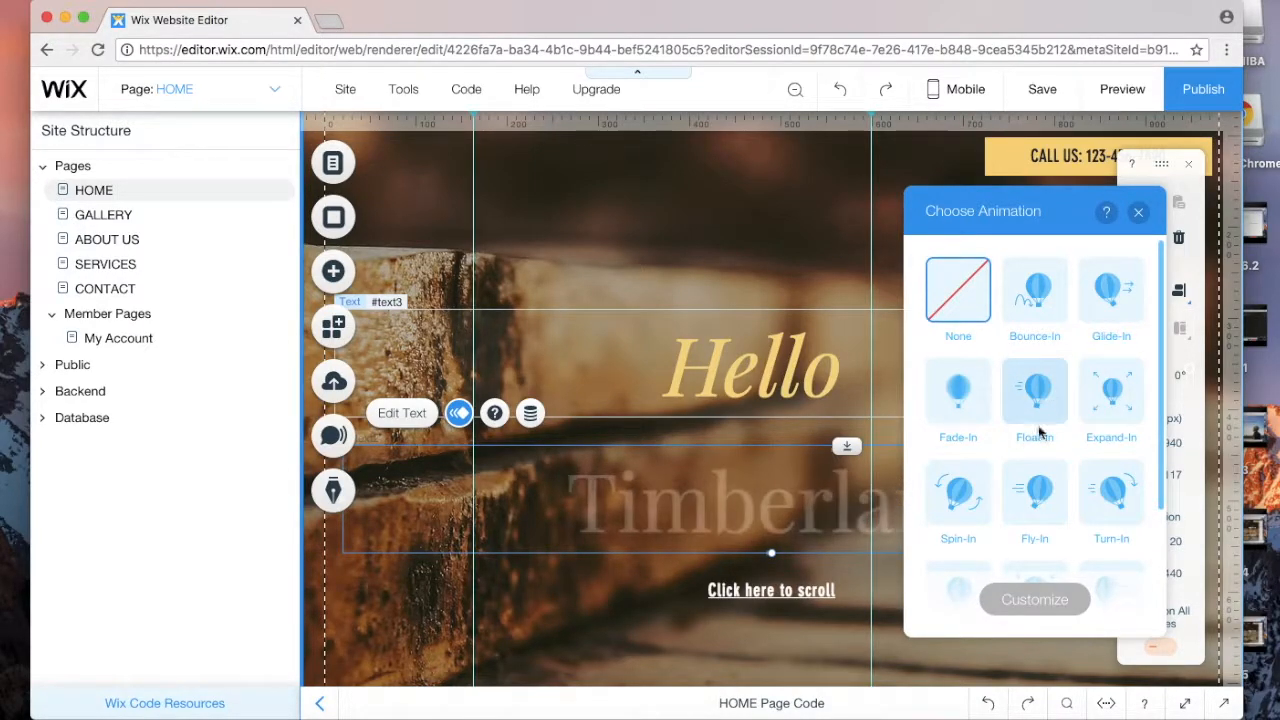
scroll(1105, 503, down, 3)
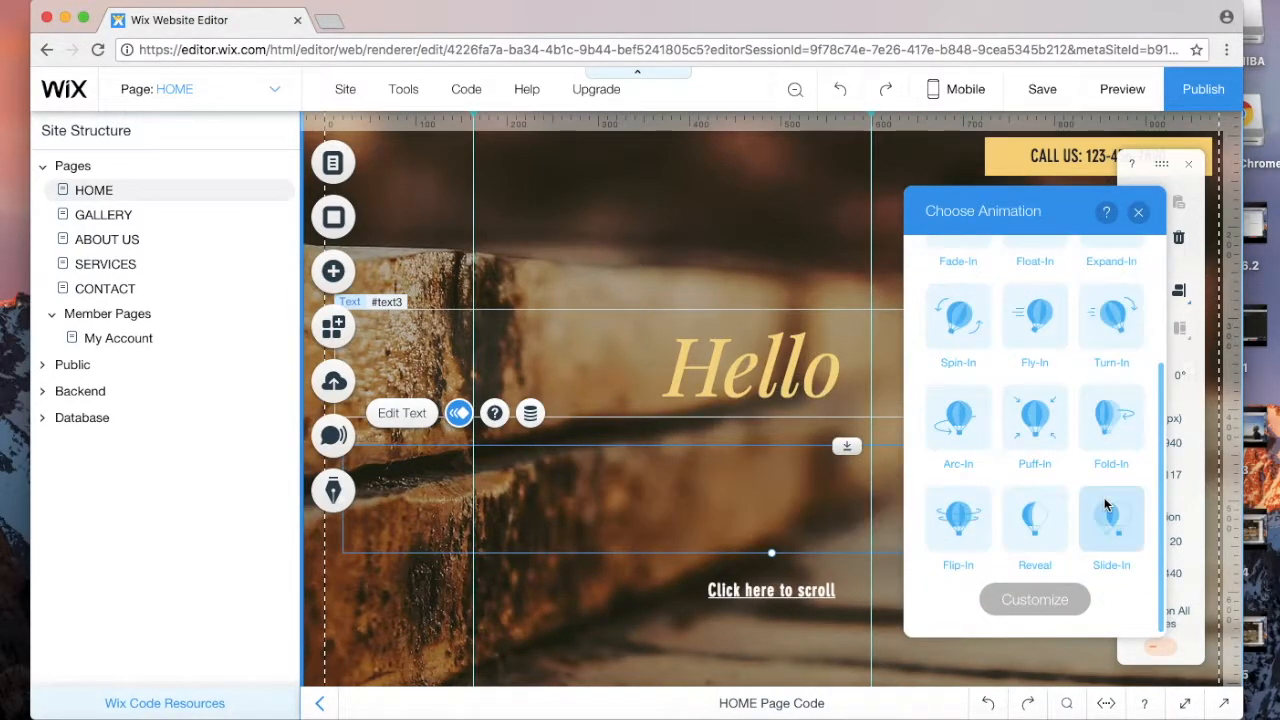
click(1040, 525)
click(1035, 601)
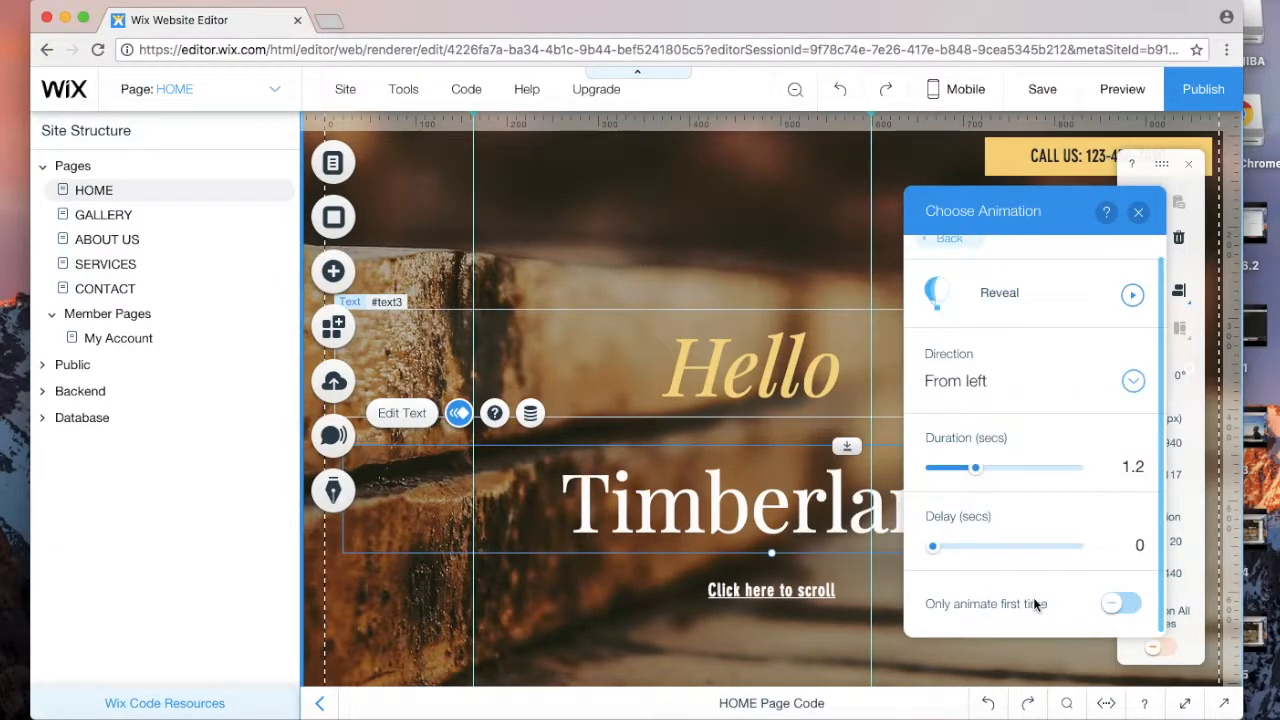
click(1131, 381)
click(1096, 350)
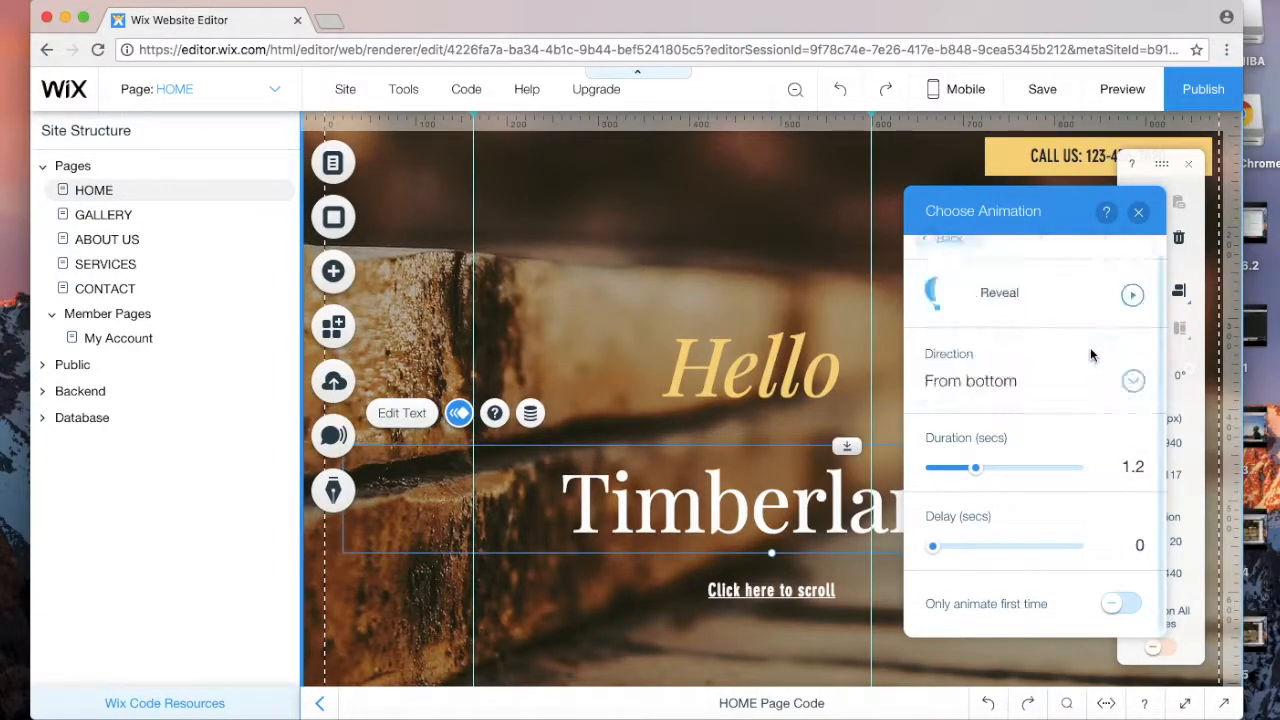
click(1130, 381)
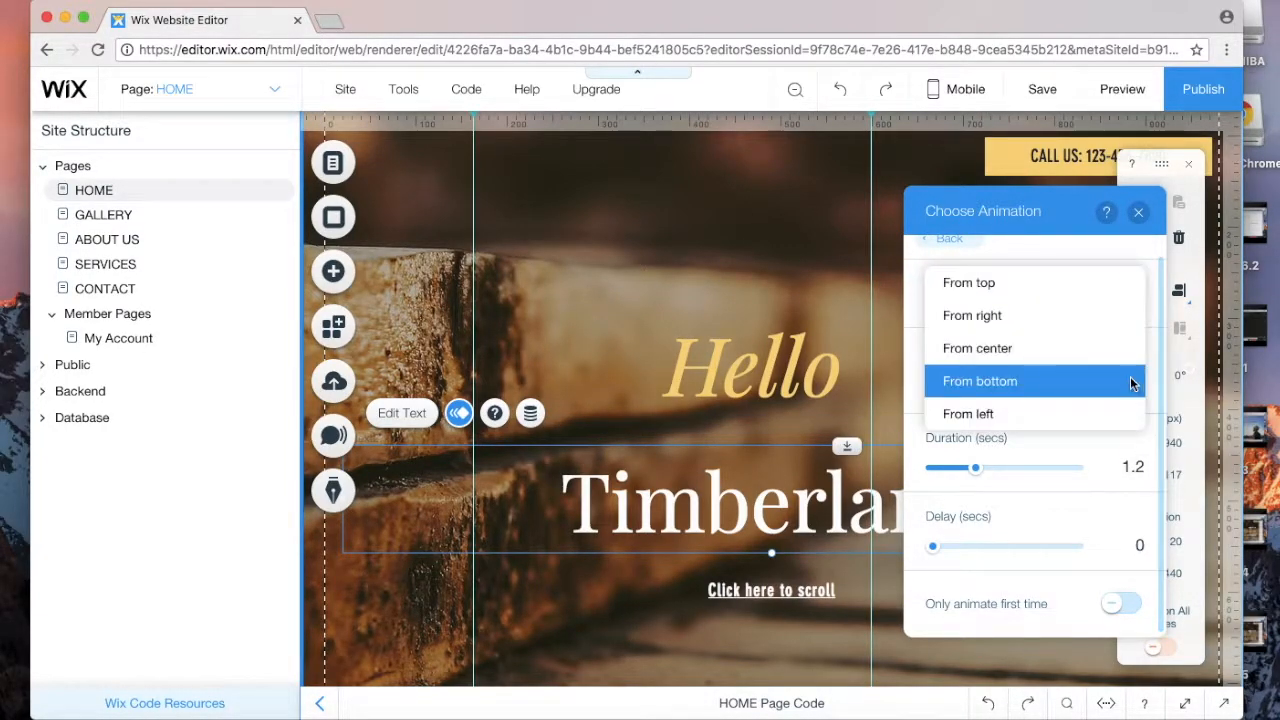
click(1068, 318)
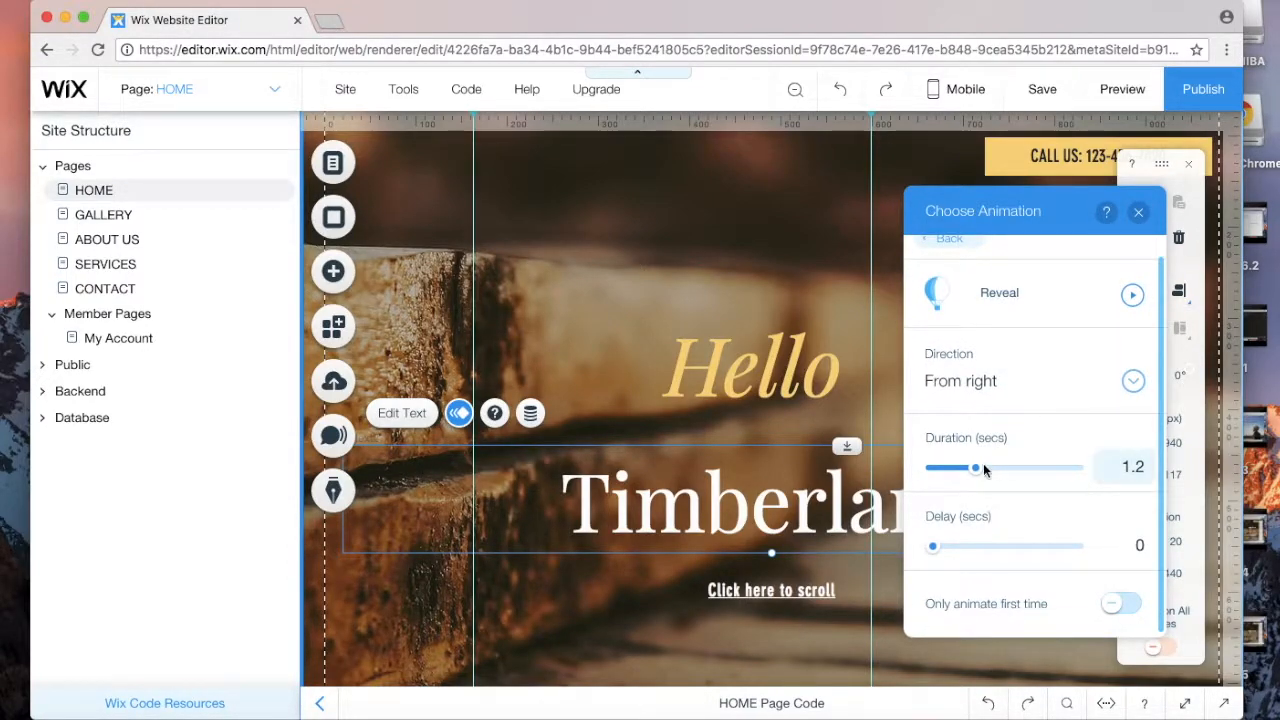
Step: Set the Reveal duration to 1.5 s and delay to 0.9 s, previewing the result
drag(977, 468, 988, 468)
drag(932, 546, 949, 551)
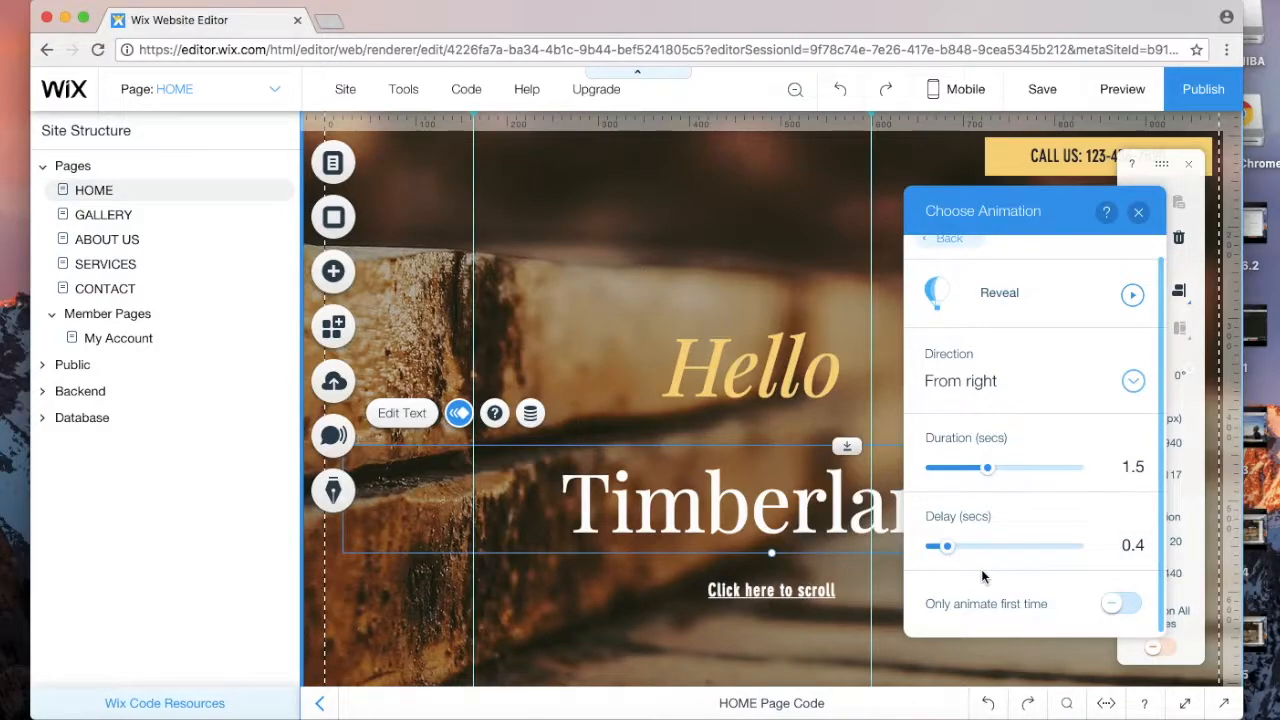
click(1112, 604)
click(1122, 605)
scroll(1118, 610, up, 1)
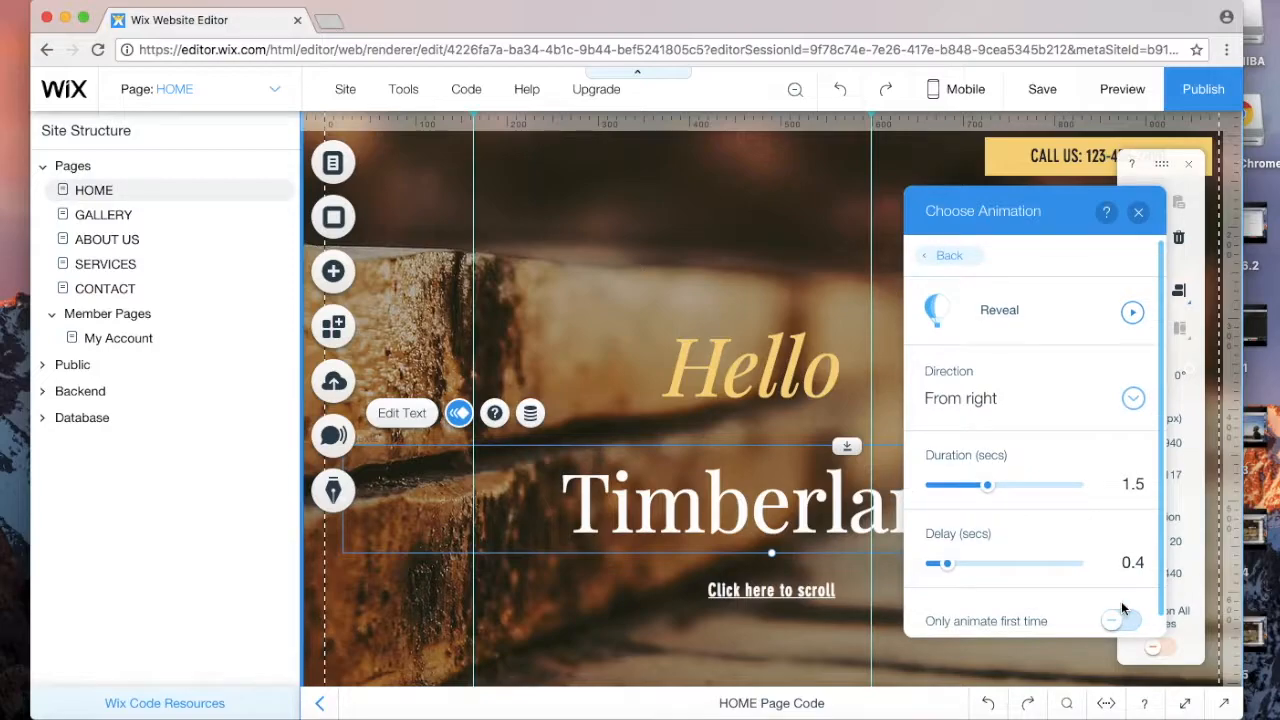
click(1133, 316)
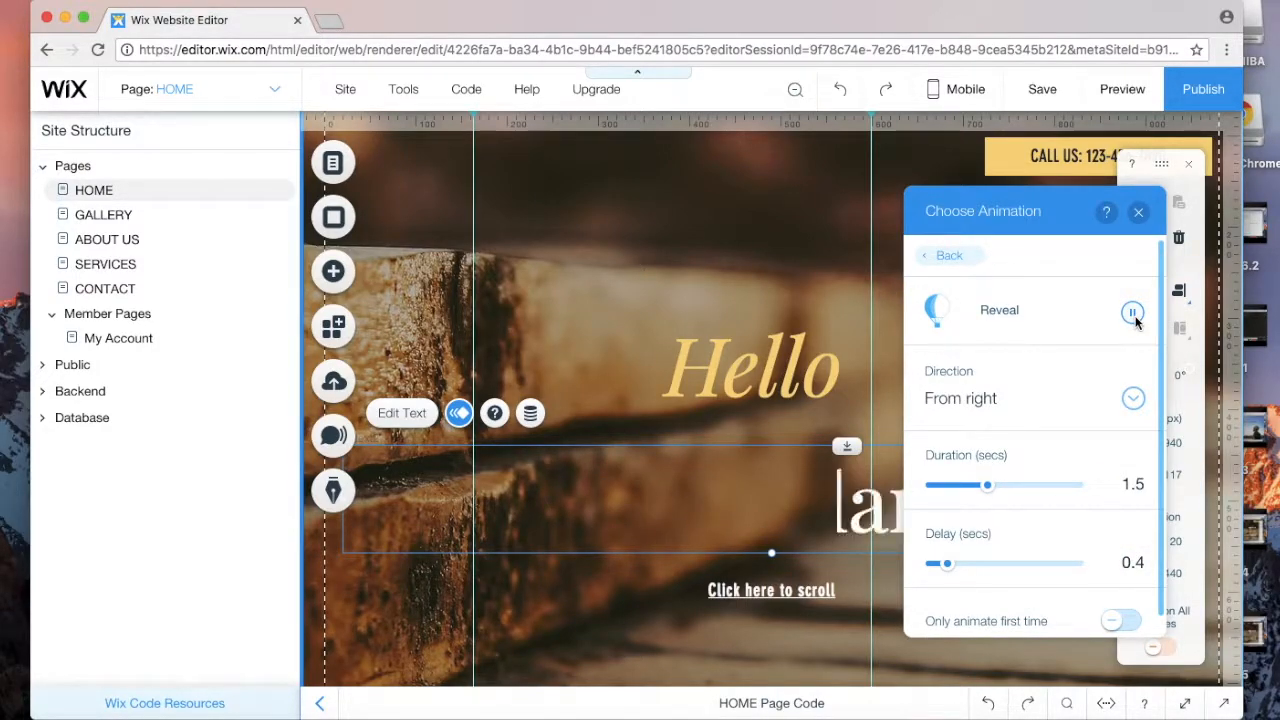
click(1133, 314)
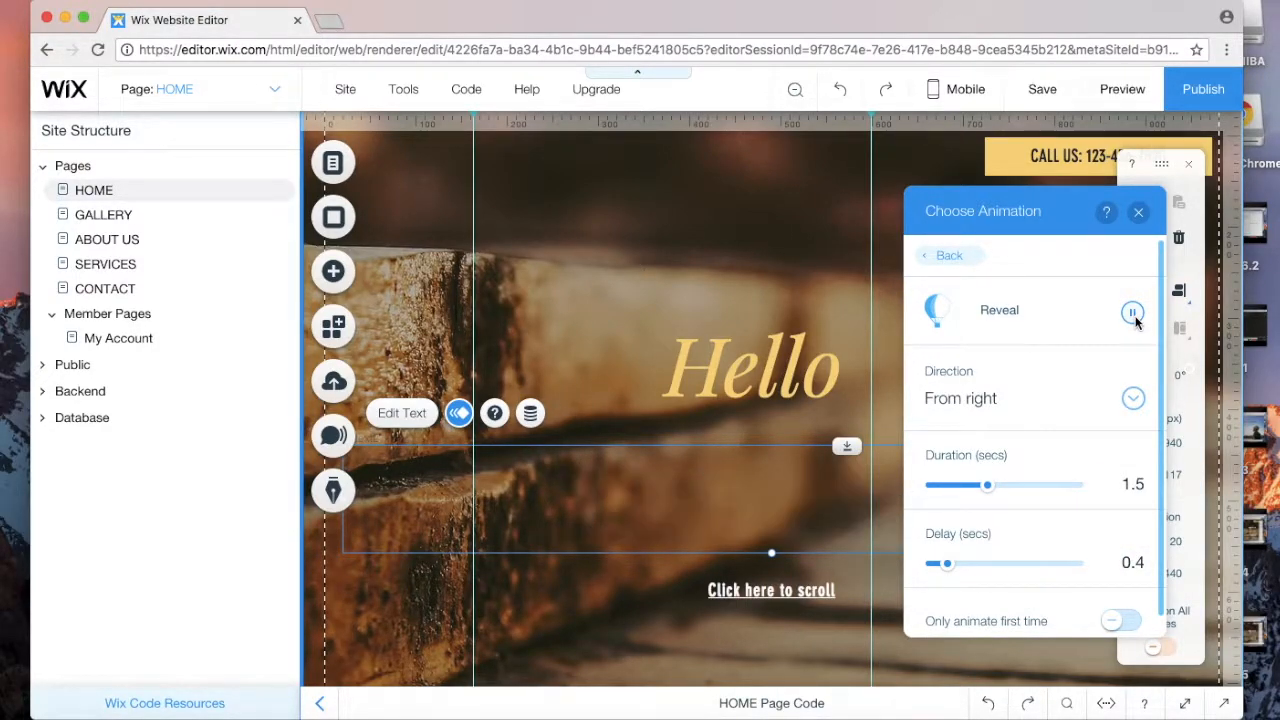
drag(947, 564, 972, 565)
click(1133, 314)
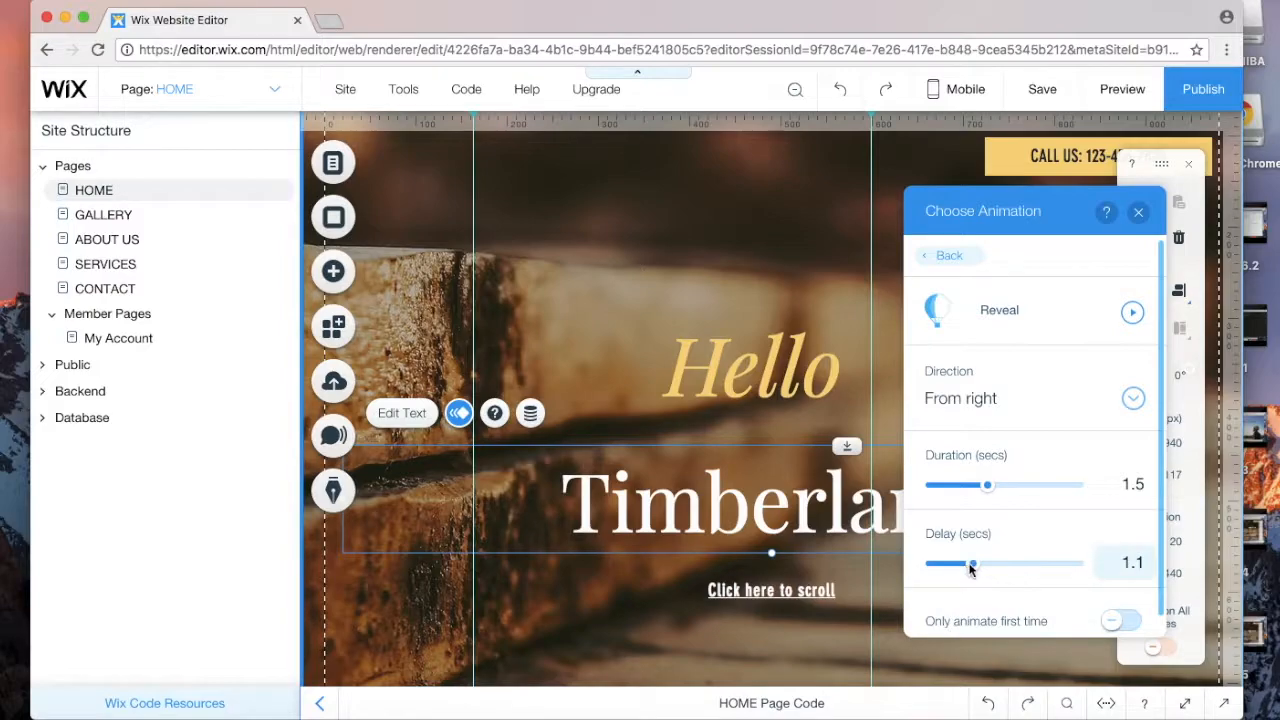
drag(969, 568, 965, 564)
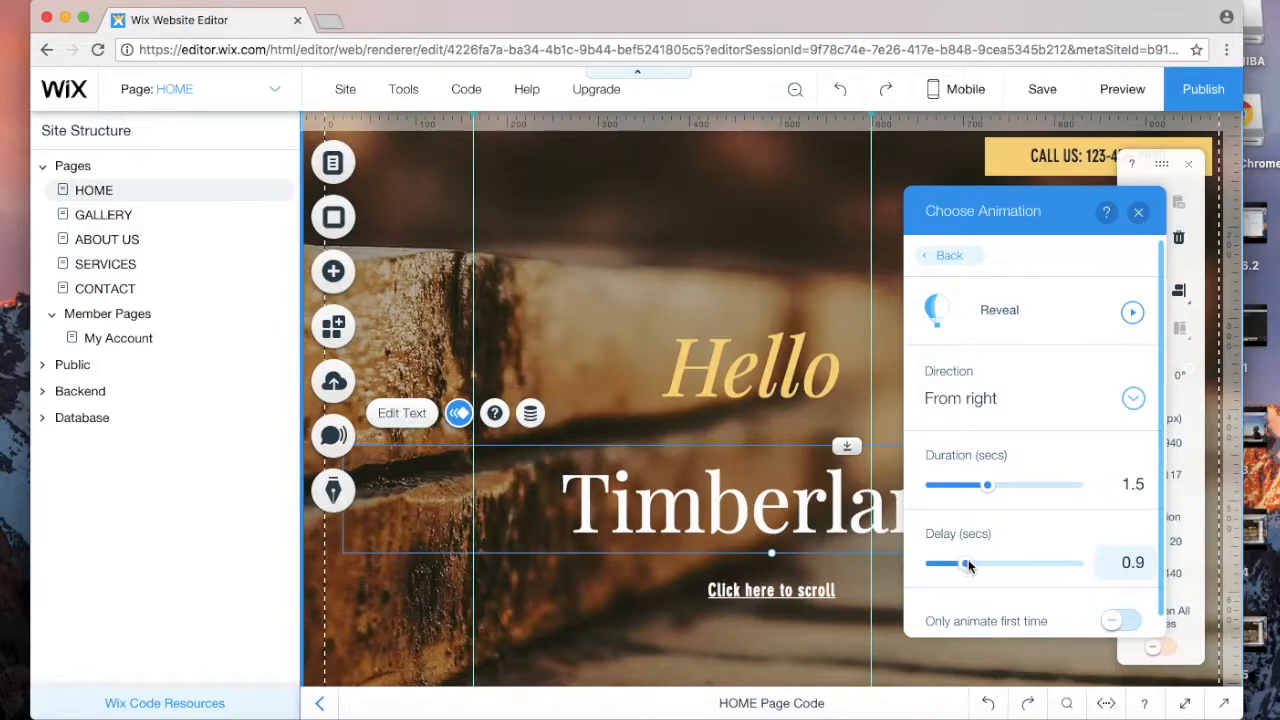
click(1137, 214)
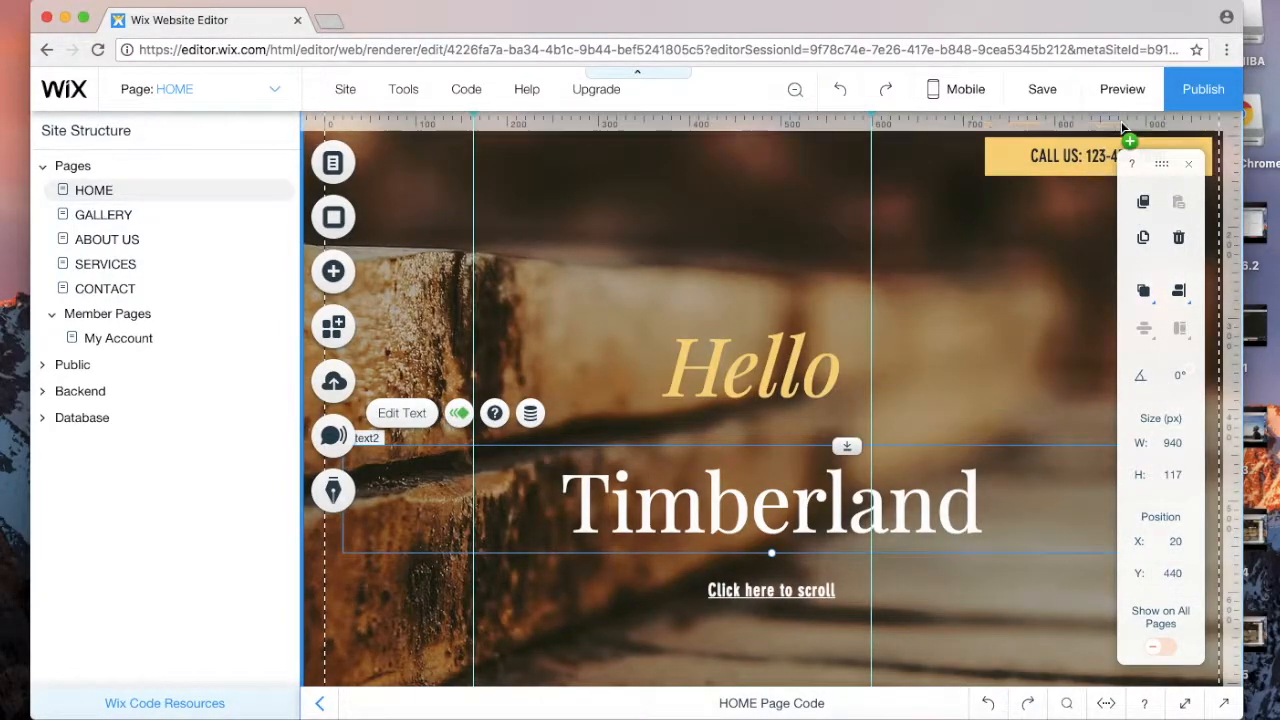
click(1120, 89)
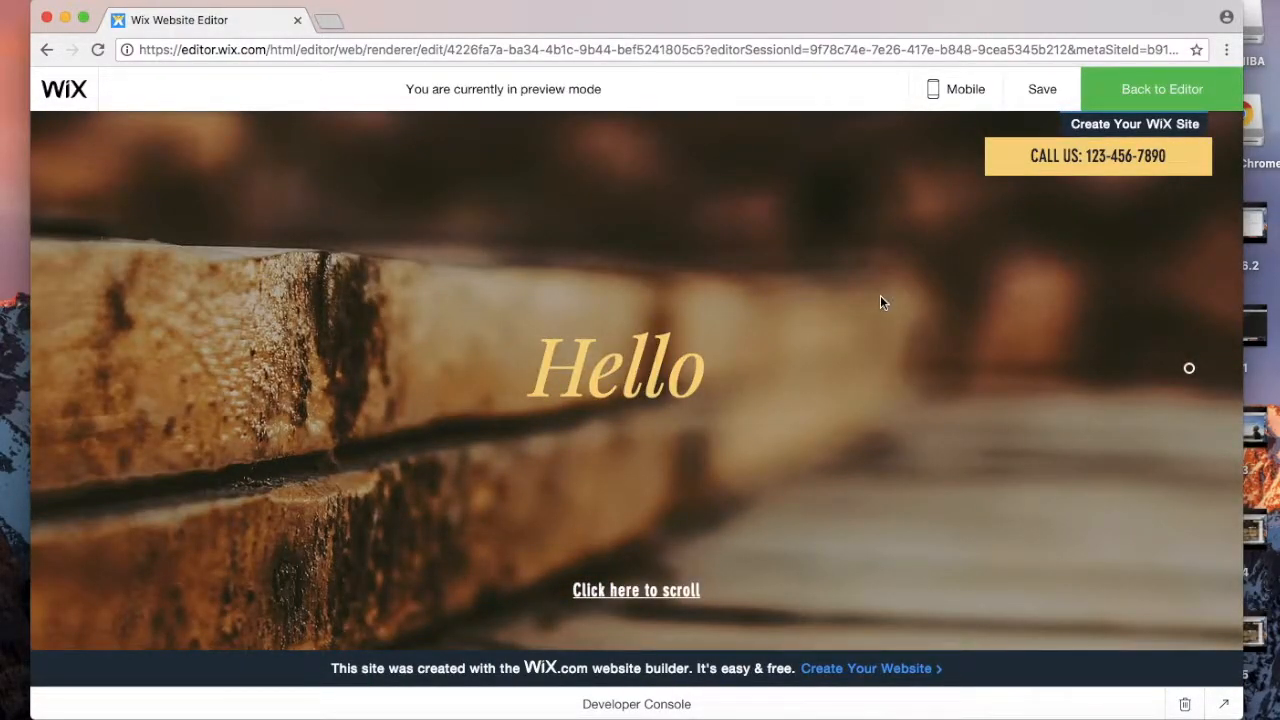
click(1112, 95)
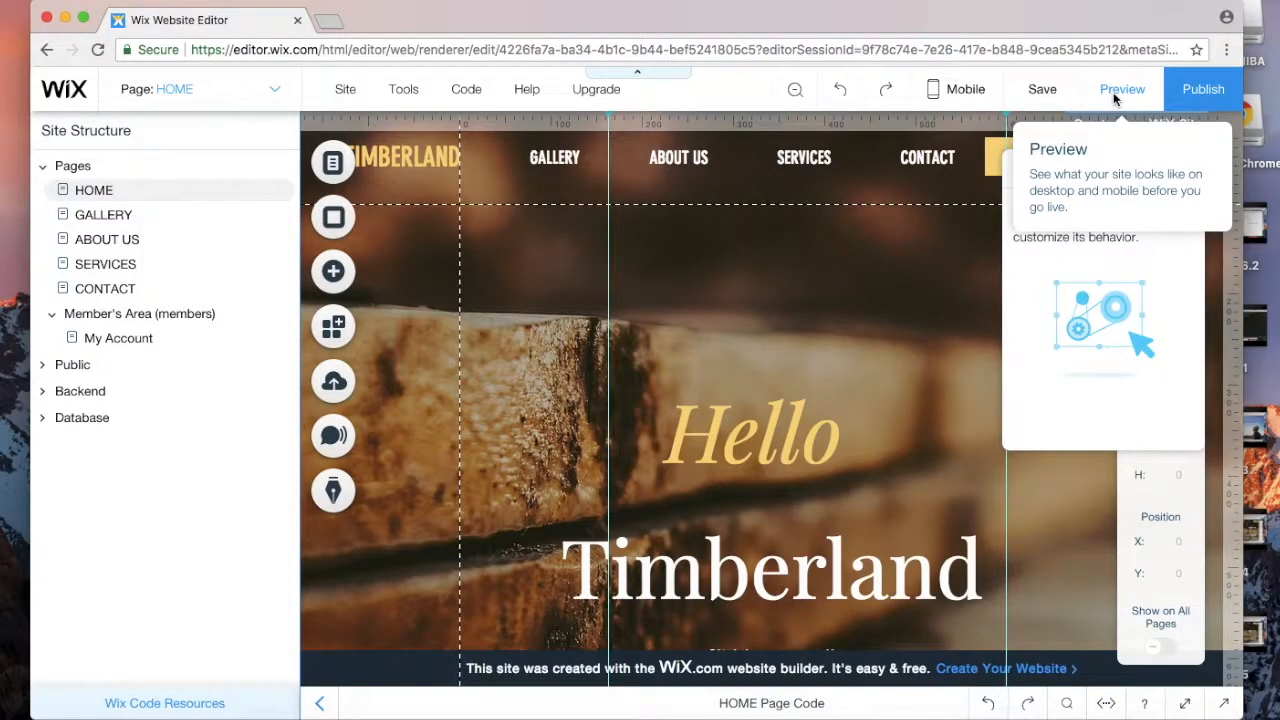
click(1113, 92)
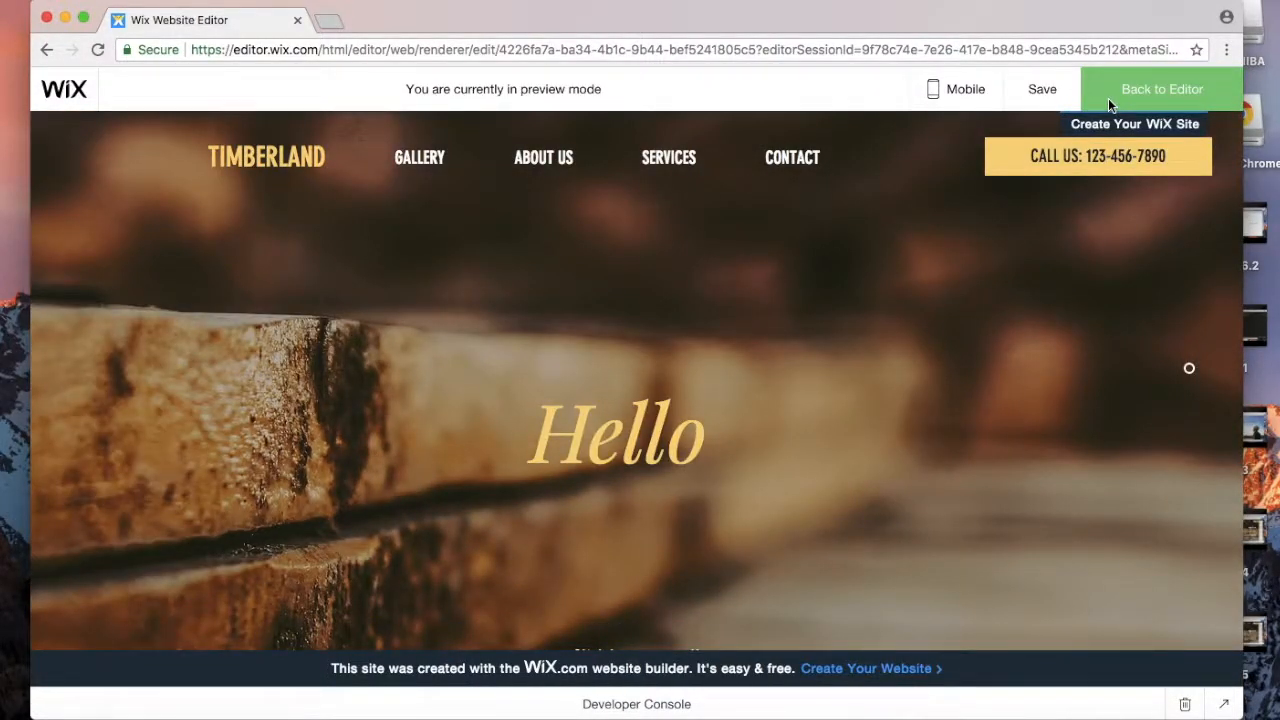
click(1108, 98)
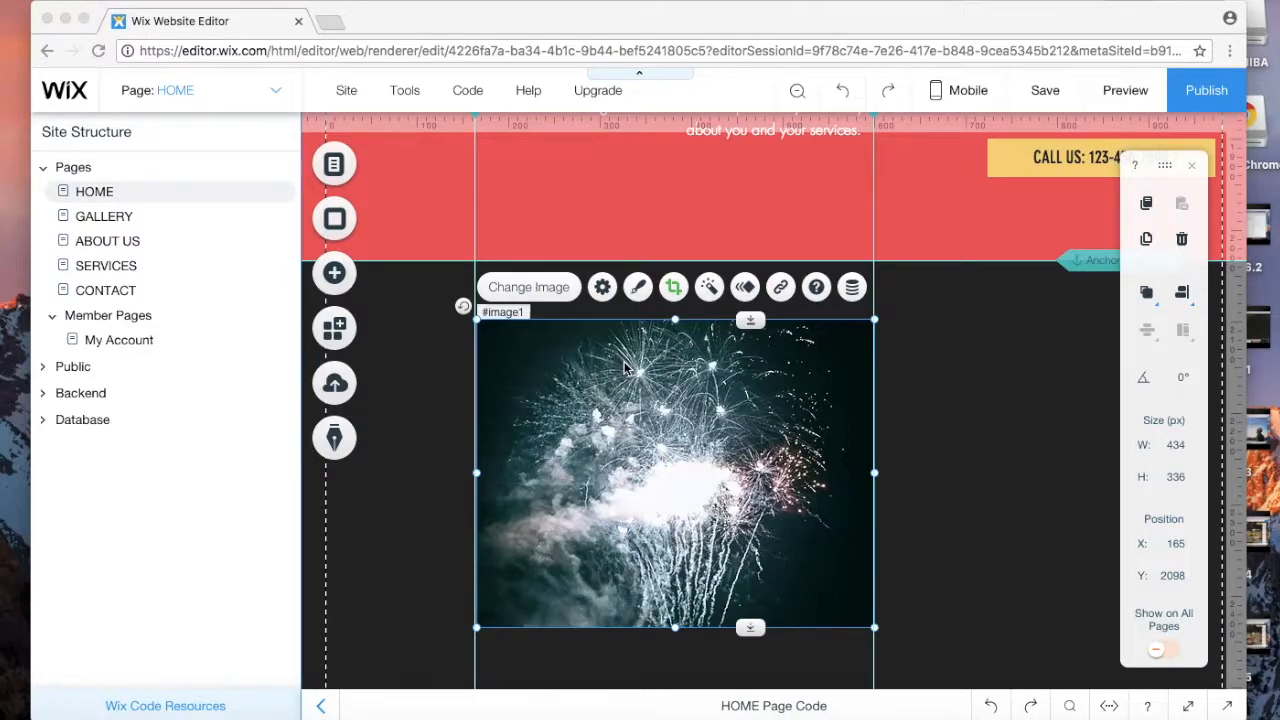
Step: Publish the site and test the live 'Click here to scroll' link and Anchor 1
click(1207, 94)
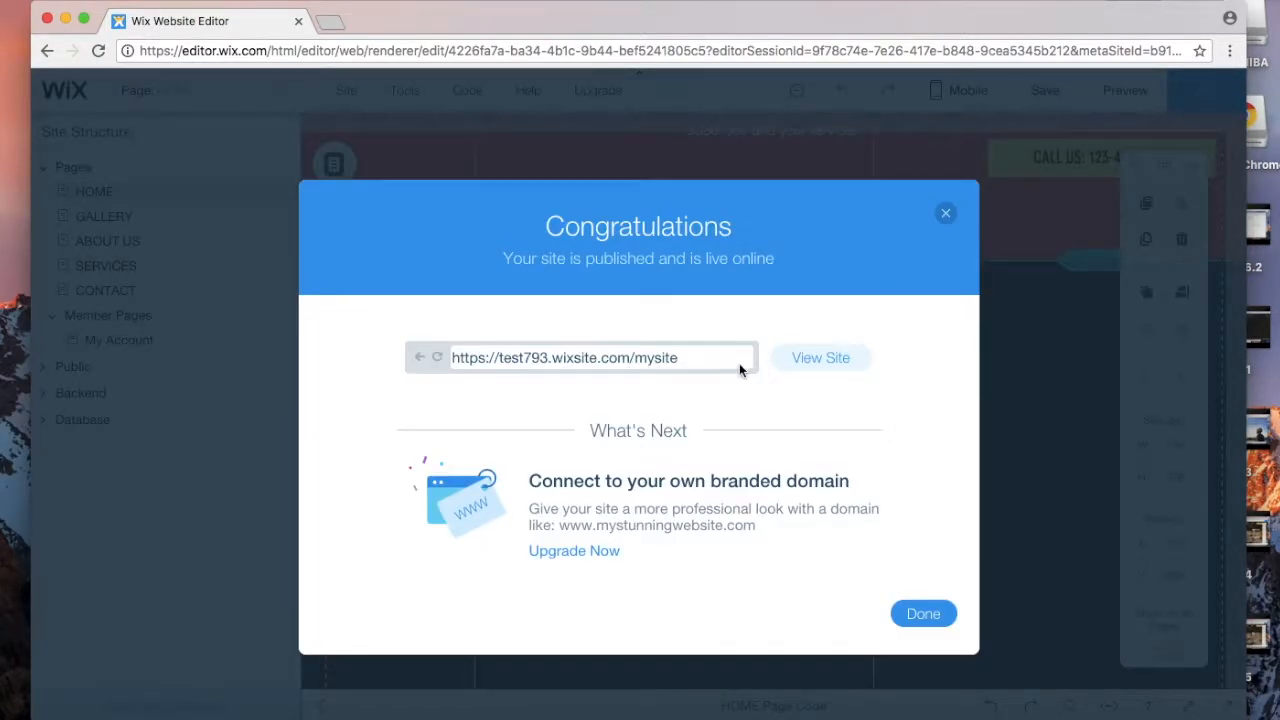
click(823, 355)
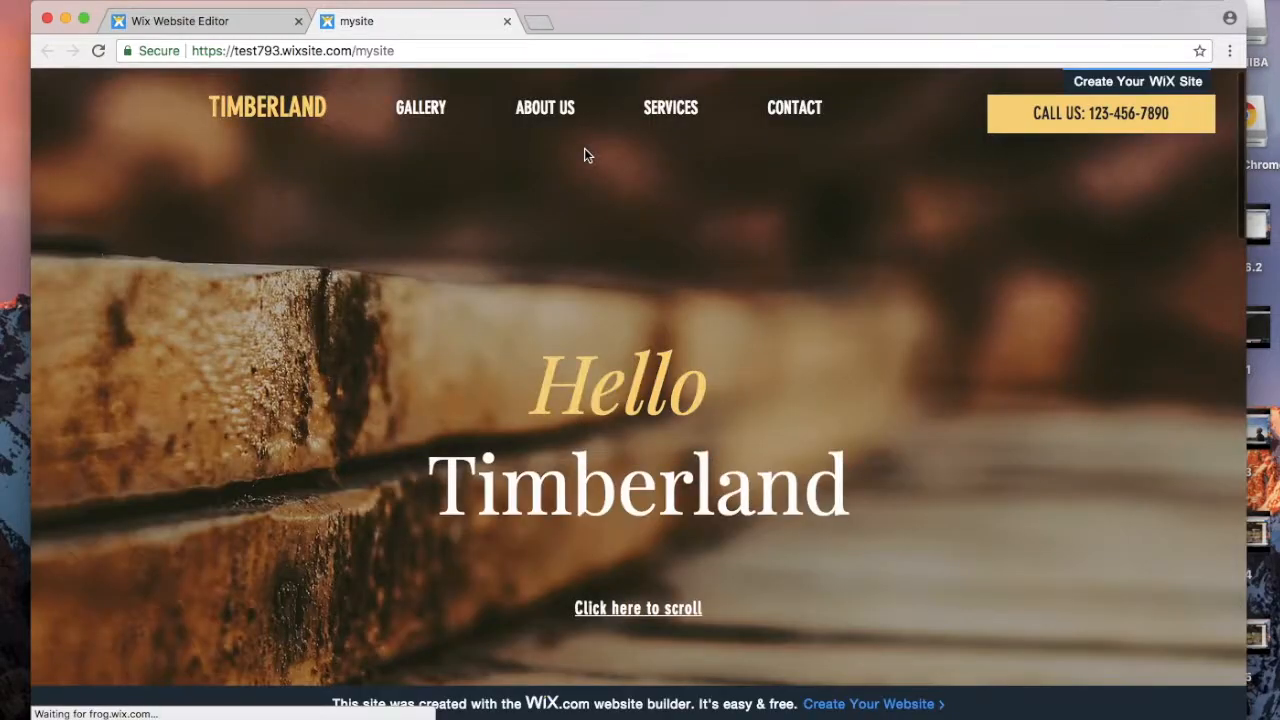
scroll(584, 155, down, 1)
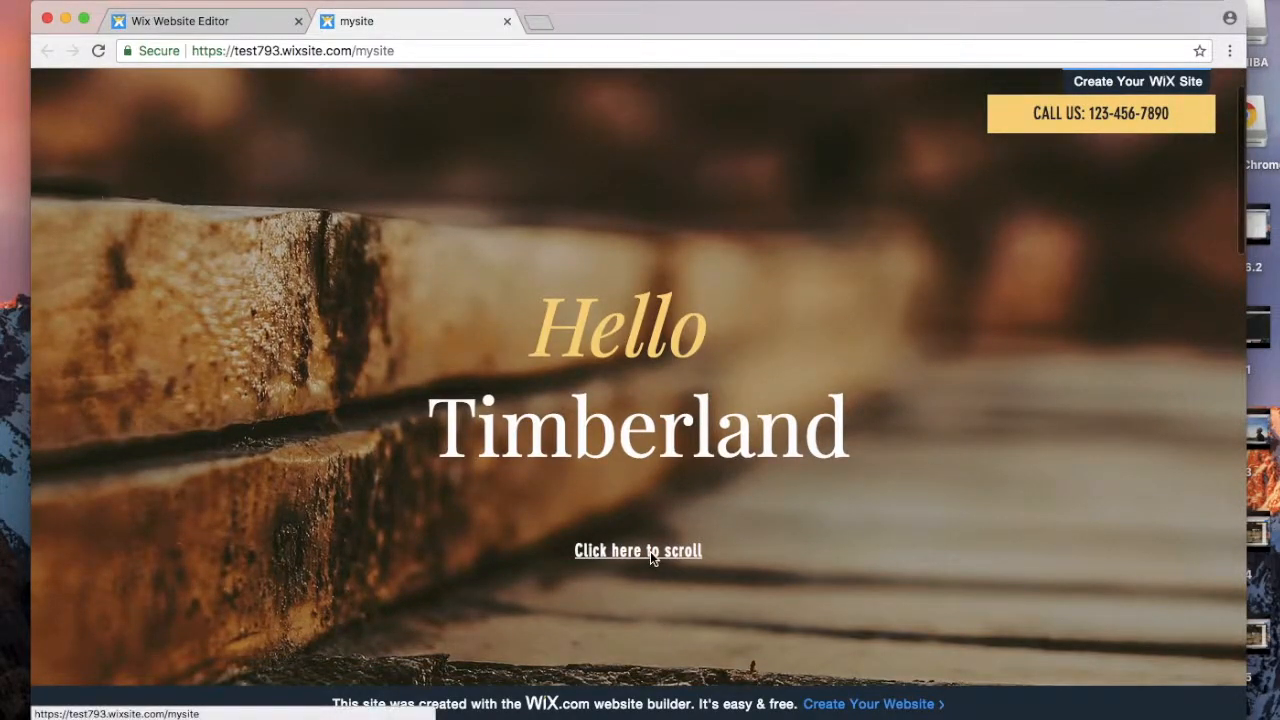
click(650, 551)
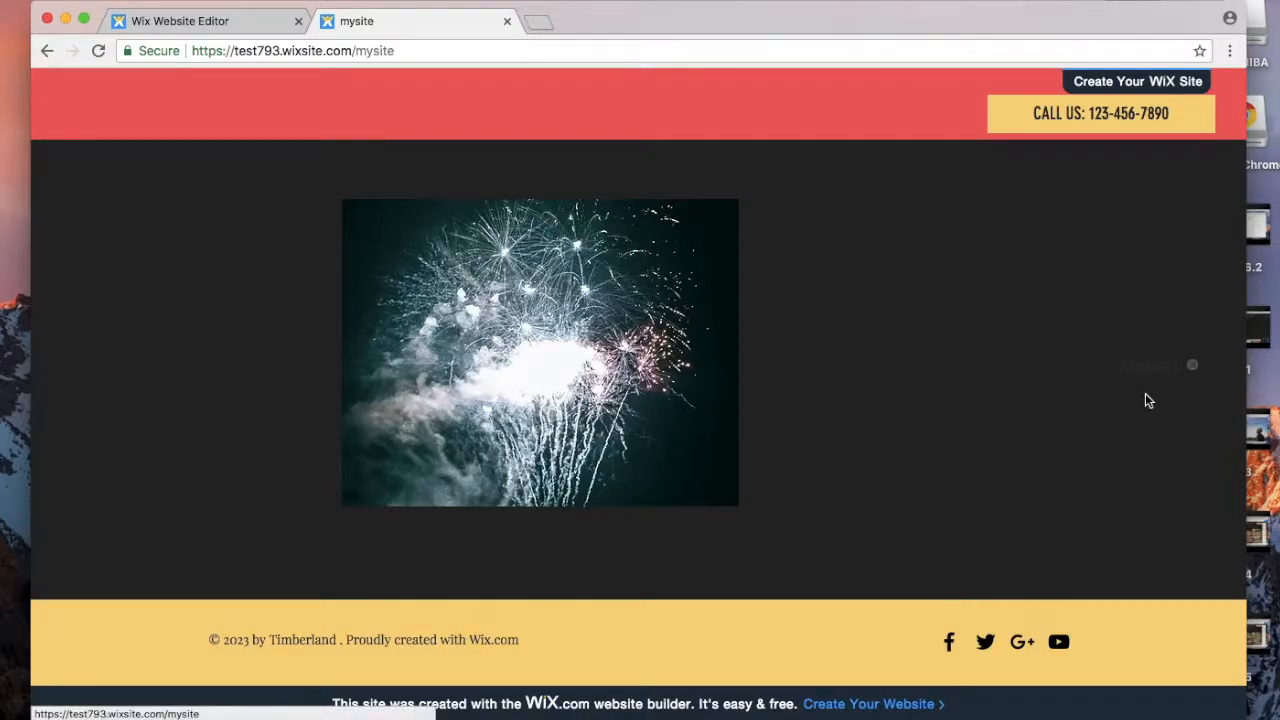
scroll(1148, 400, up, 10)
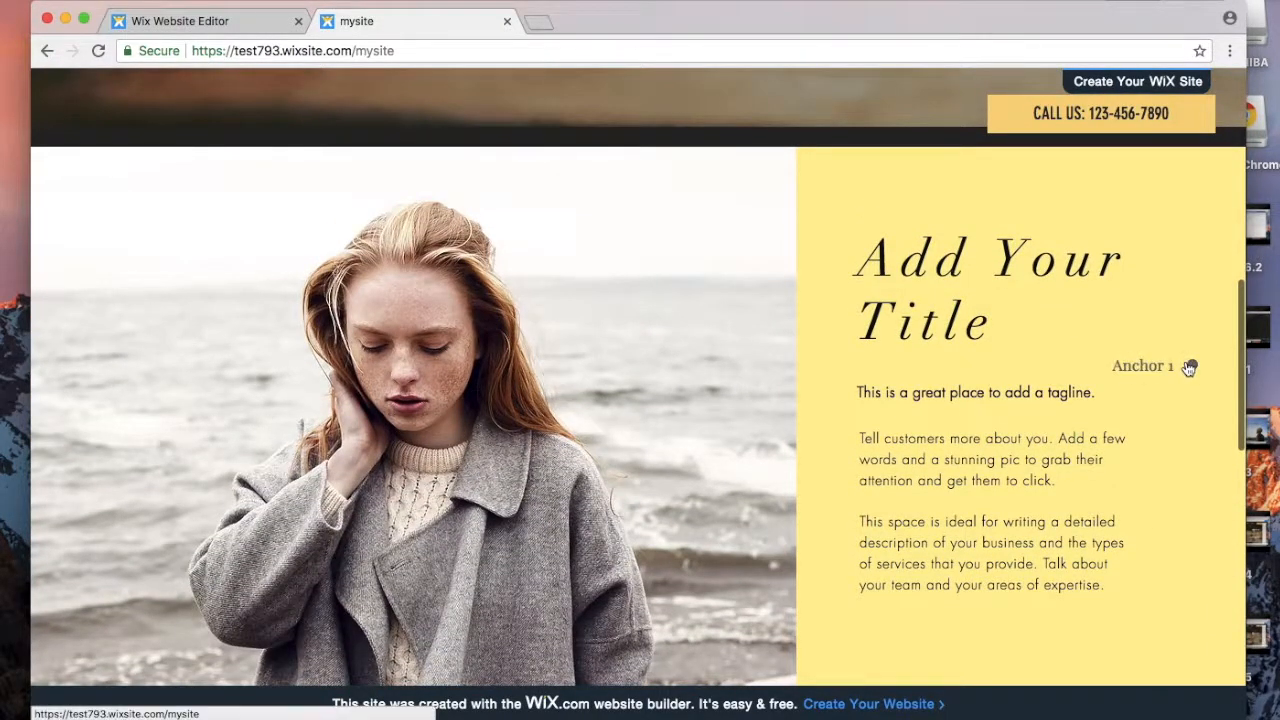
click(1155, 366)
scroll(1155, 366, up, 15)
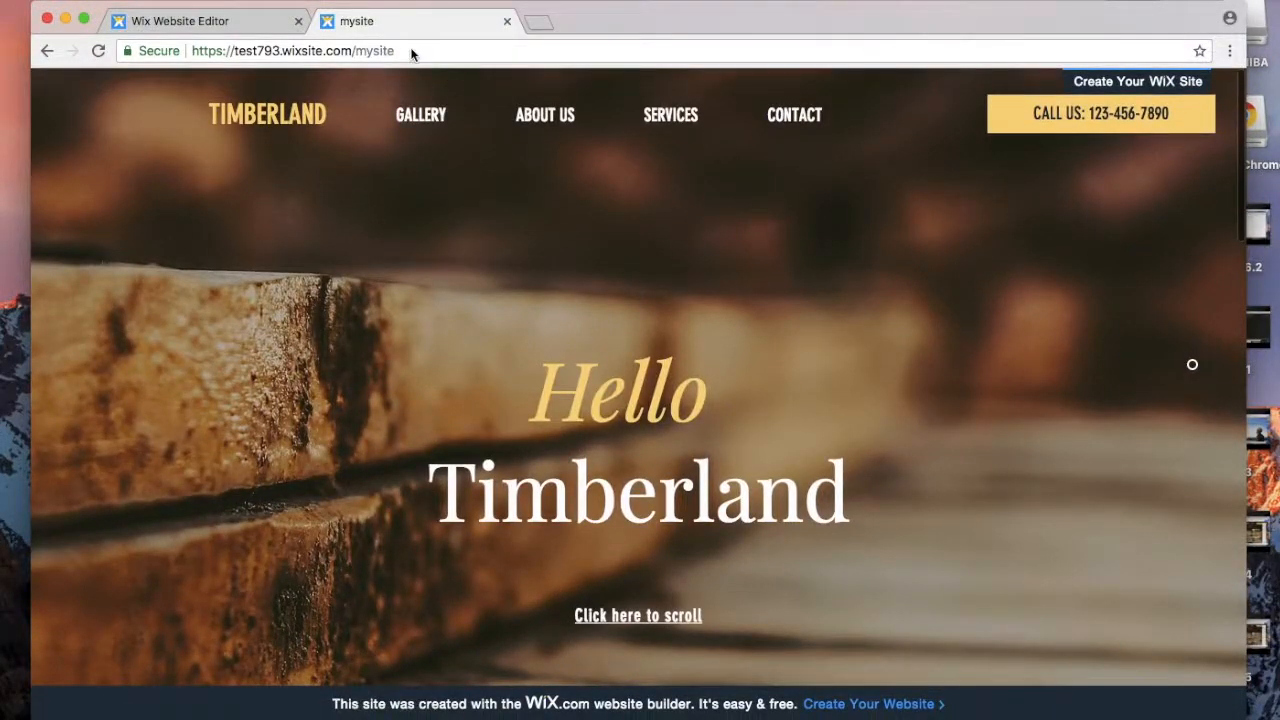
Step: Dismiss the site-published message in the editor and return to the live site tab
click(411, 52)
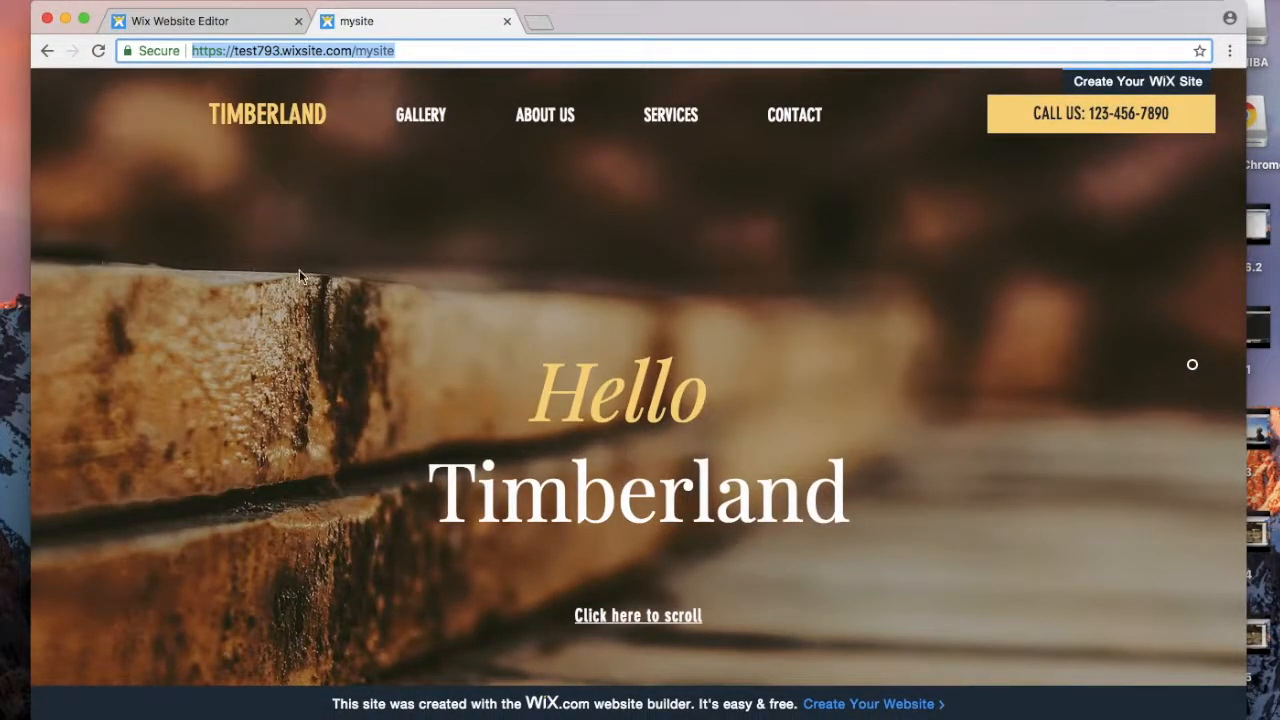
click(236, 24)
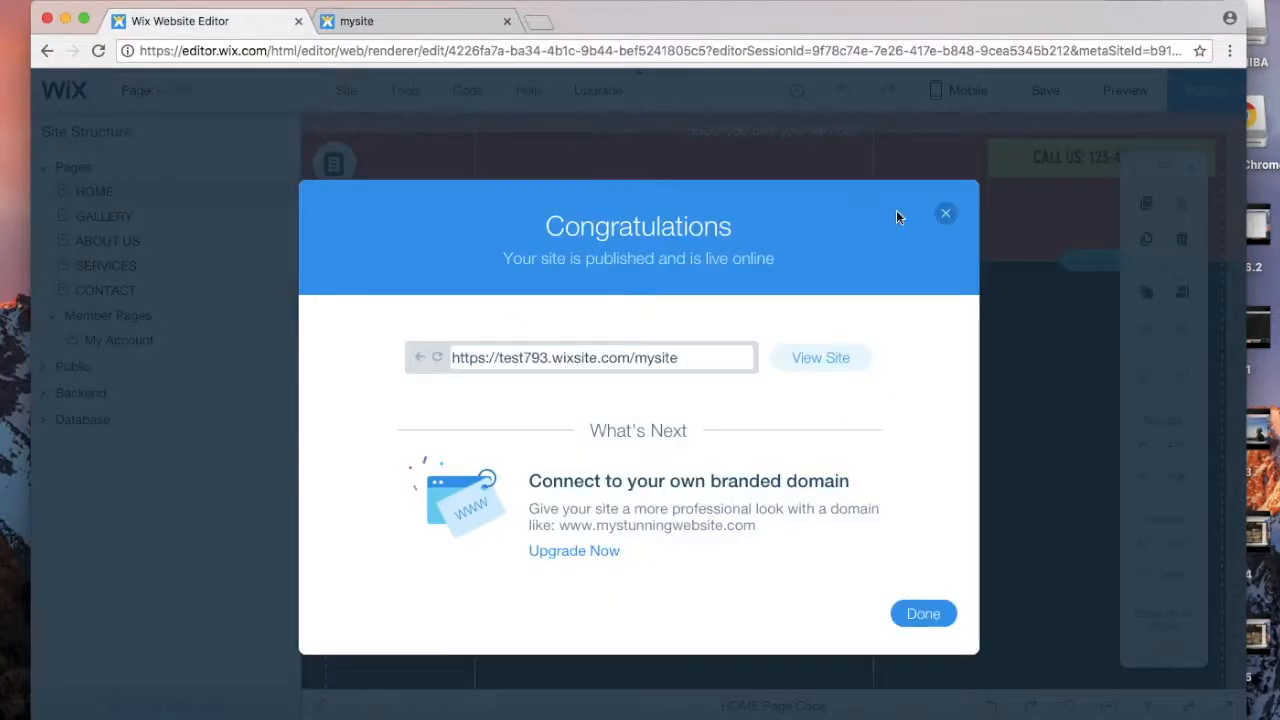
click(946, 214)
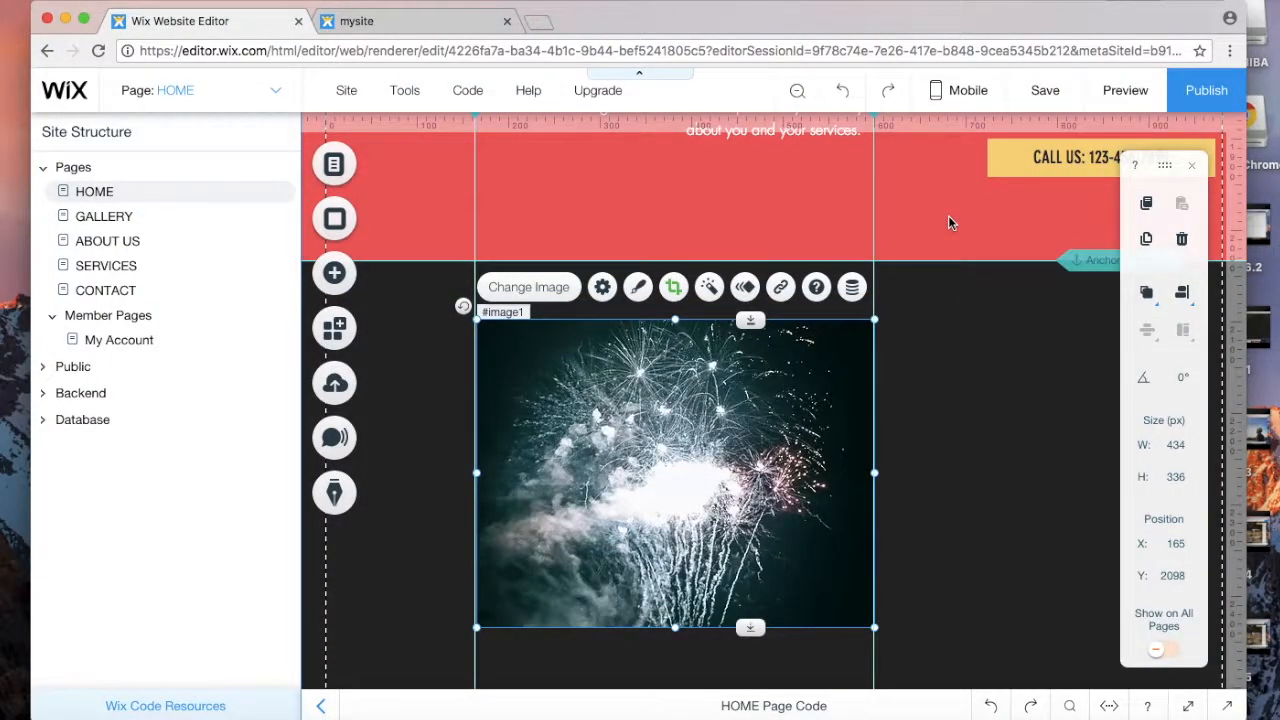
click(466, 24)
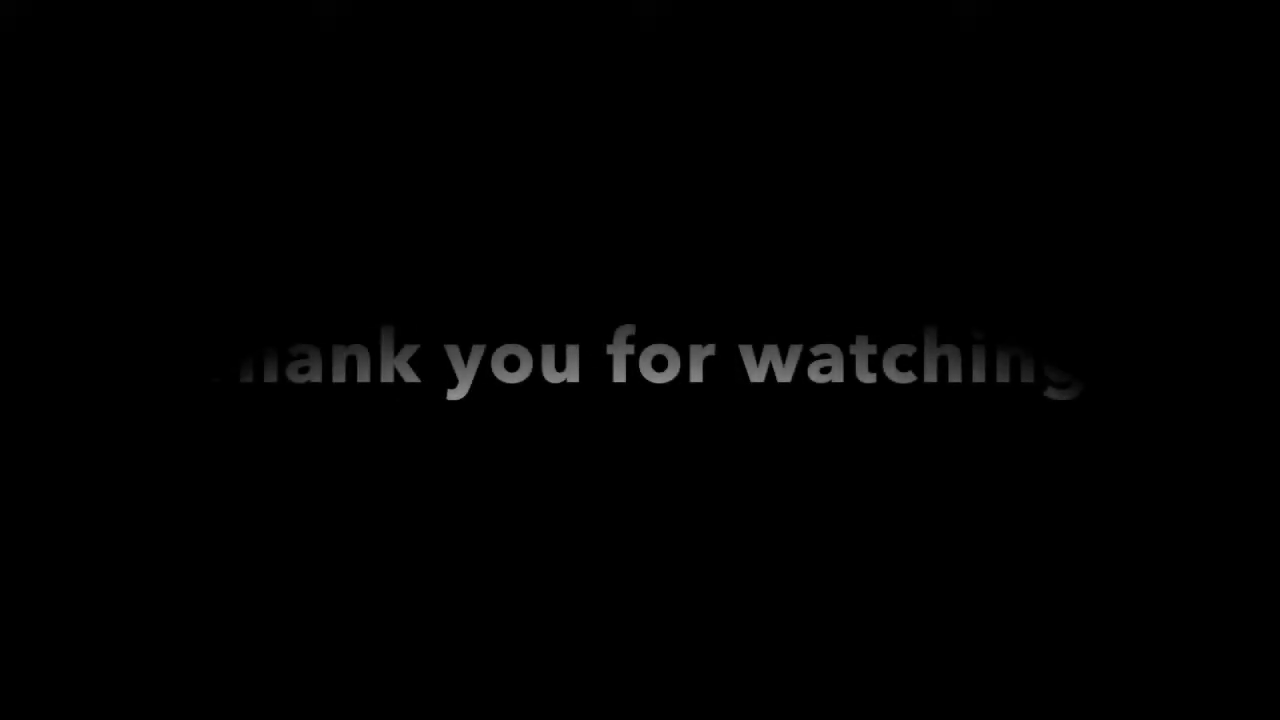